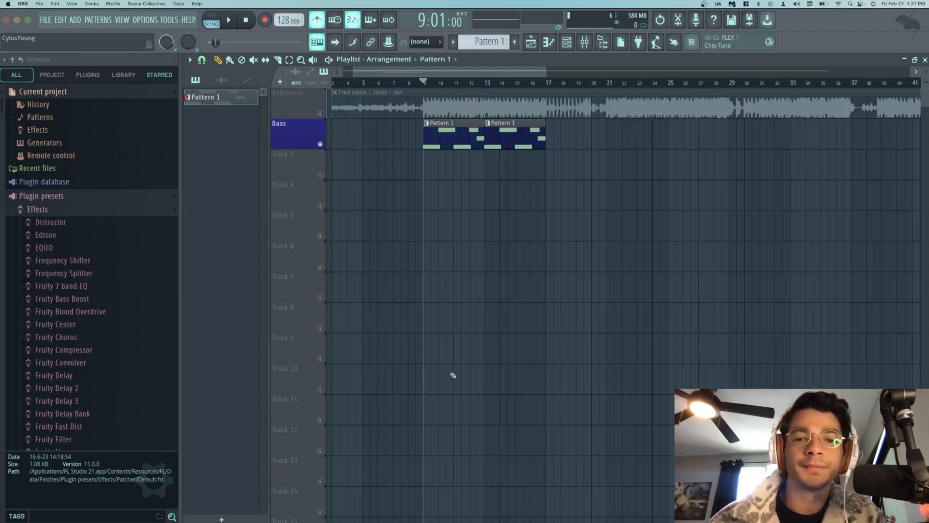
- Solo the Reference track and lower the channel volume of its "Fred again.., Jozzy - ten" audio clip
{"action": "right_click", "coordinate": [321, 114]}
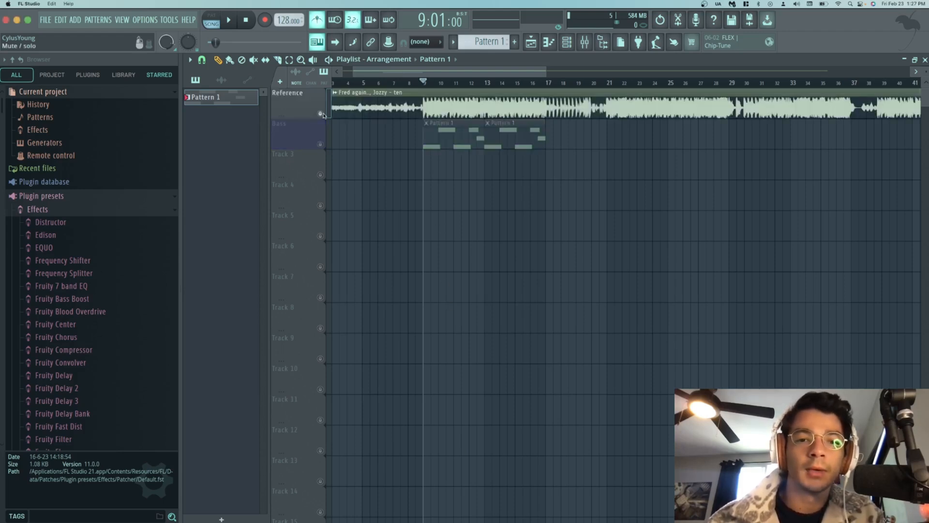
{"action": "double_click", "coordinate": [446, 99]}
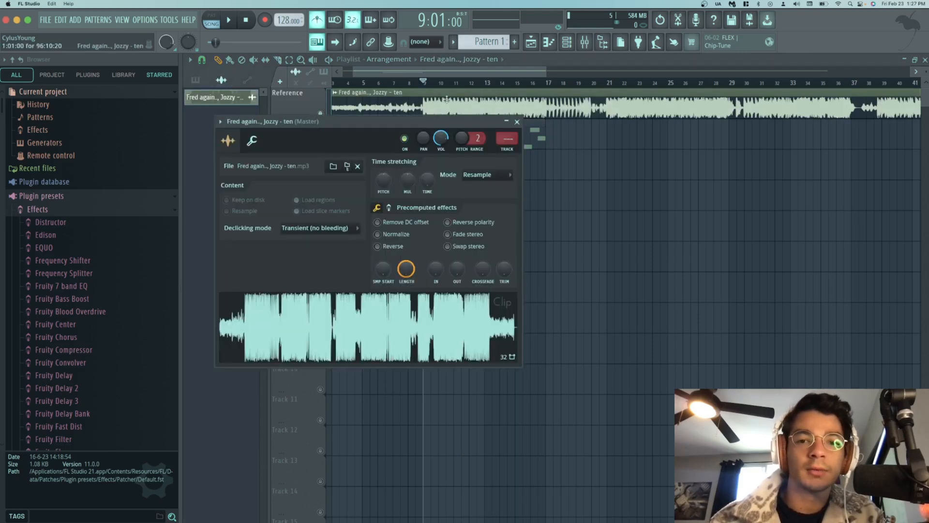
{"action": "right_click", "coordinate": [439, 137]}
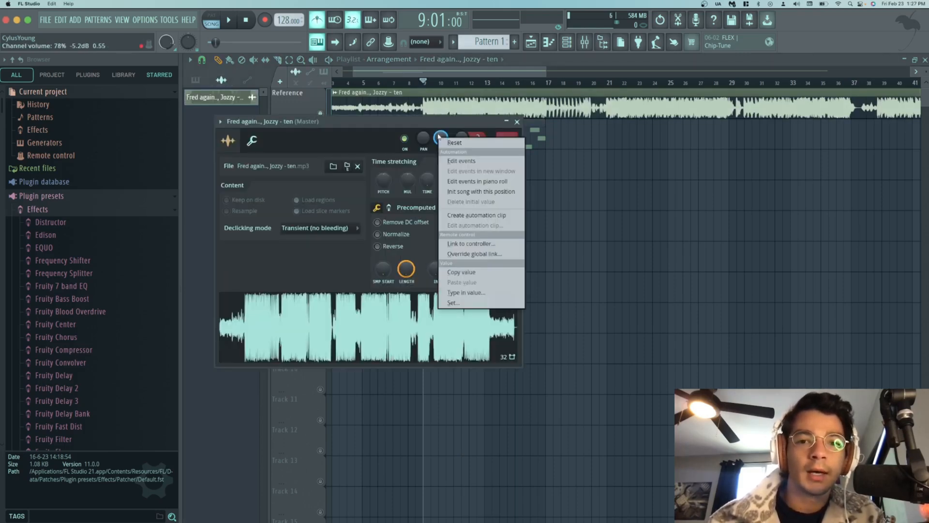
{"action": "left_click", "coordinate": [467, 293]}
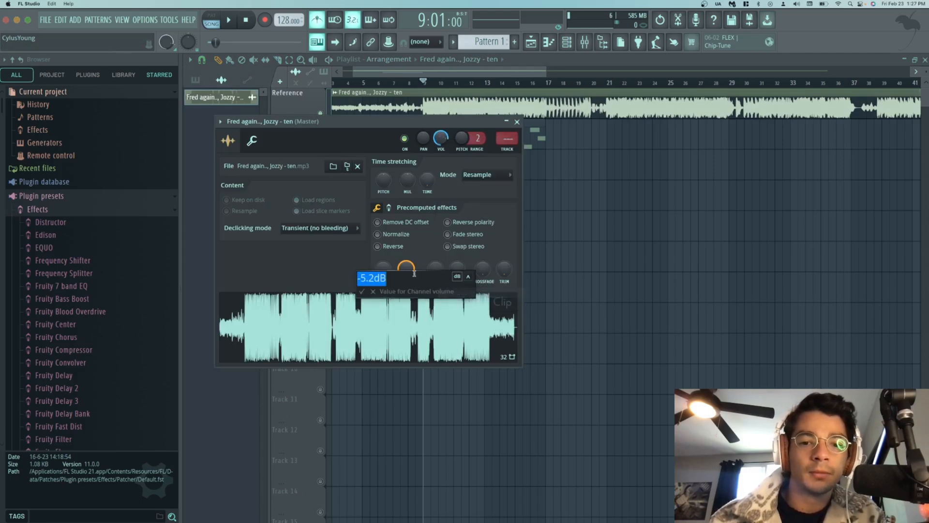
{"action": "type", "text": "-1"}
{"action": "key", "text": "Return"}
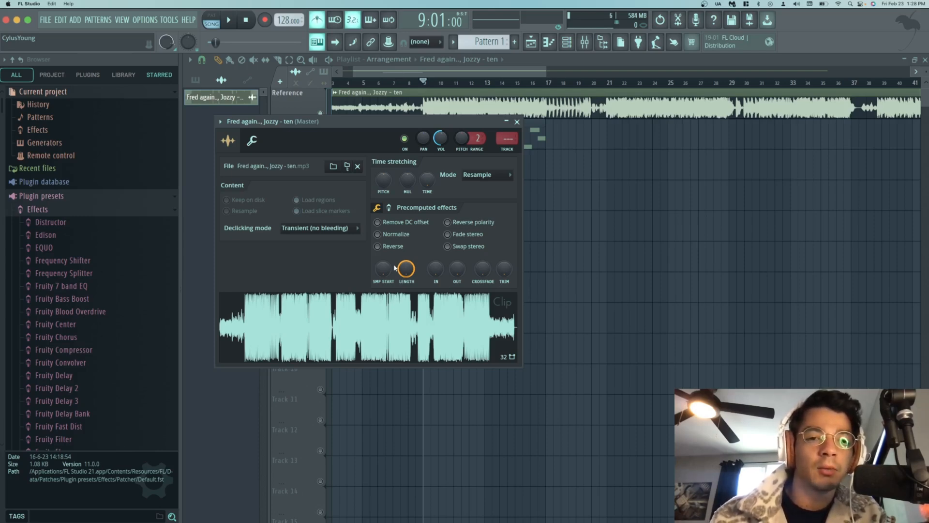
{"action": "left_click_drag", "start_coordinate": [432, 121], "coordinate": [430, 122]}
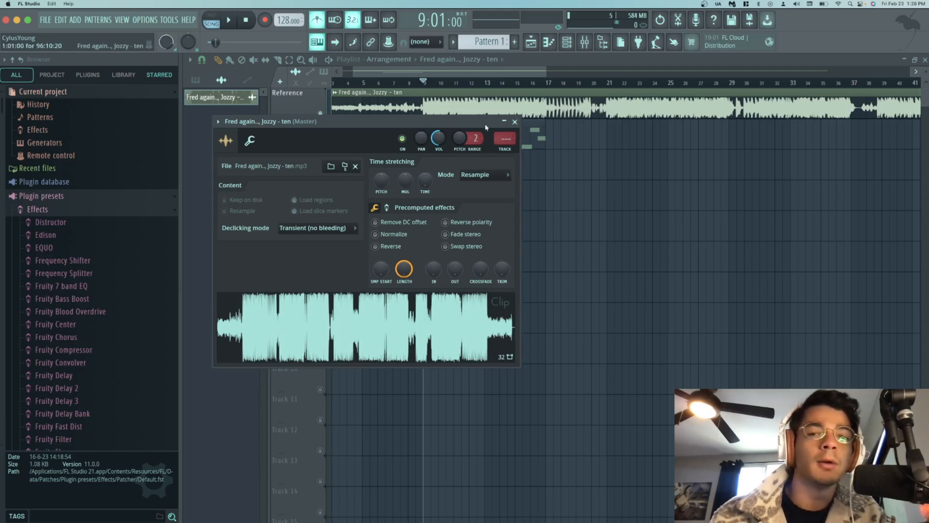
{"action": "left_click", "coordinate": [515, 122]}
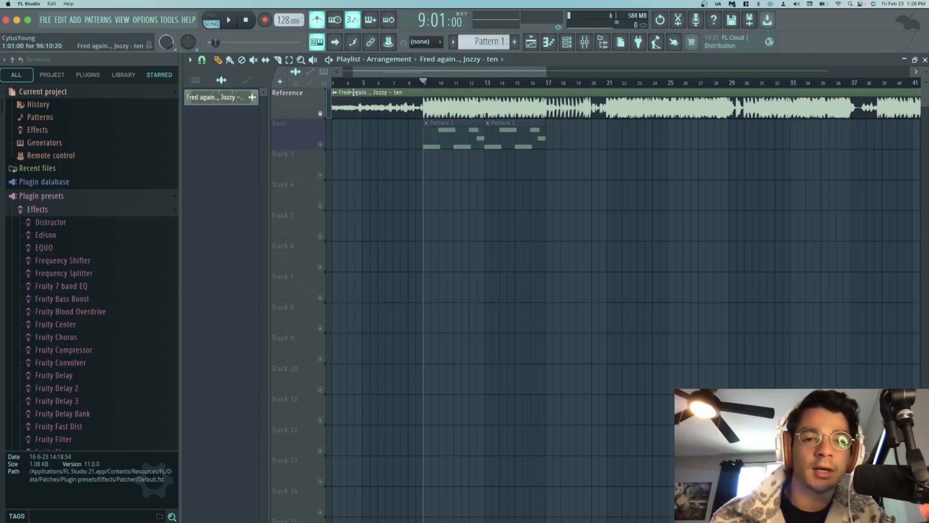
- Play the soloed reference track from the song start through its first drop, and stop playback
{"action": "key", "text": "space"}
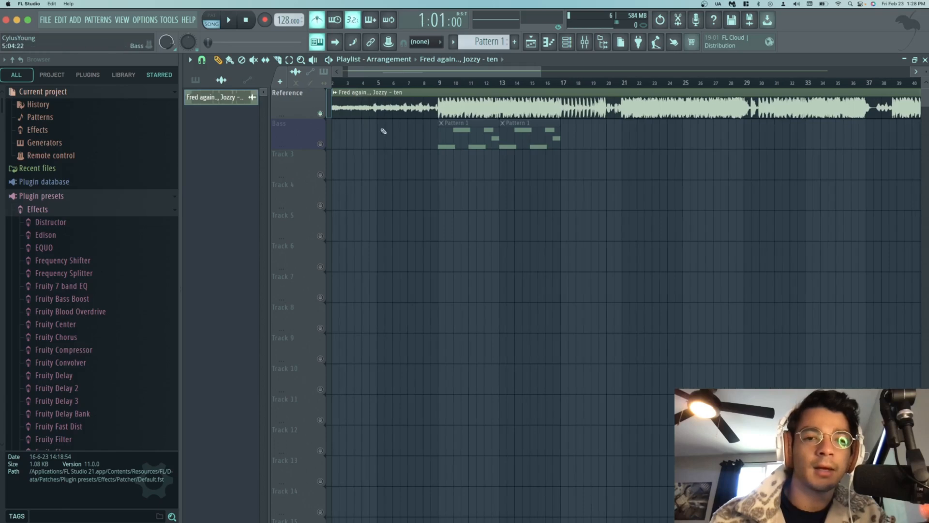
{"action": "scroll", "coordinate": [373, 136], "scroll_direction": "down", "scroll_amount": 2}
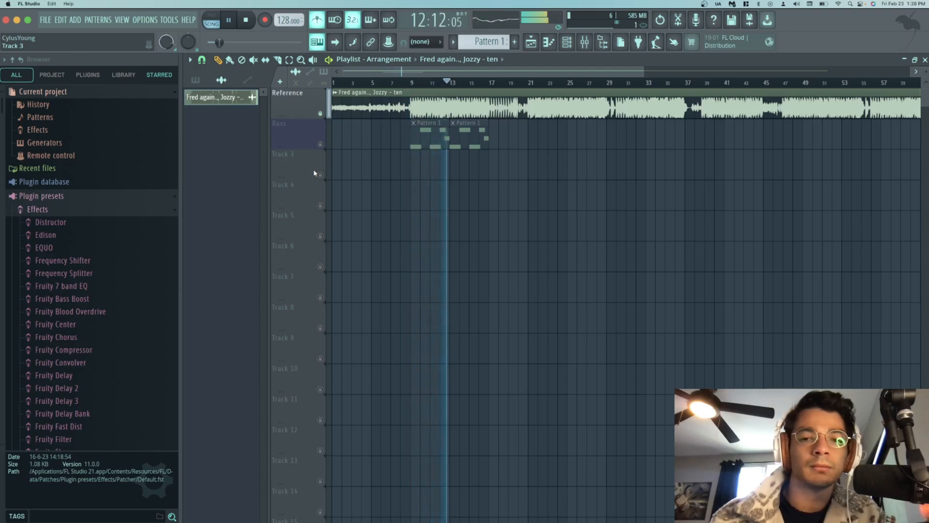
{"action": "key", "text": "space"}
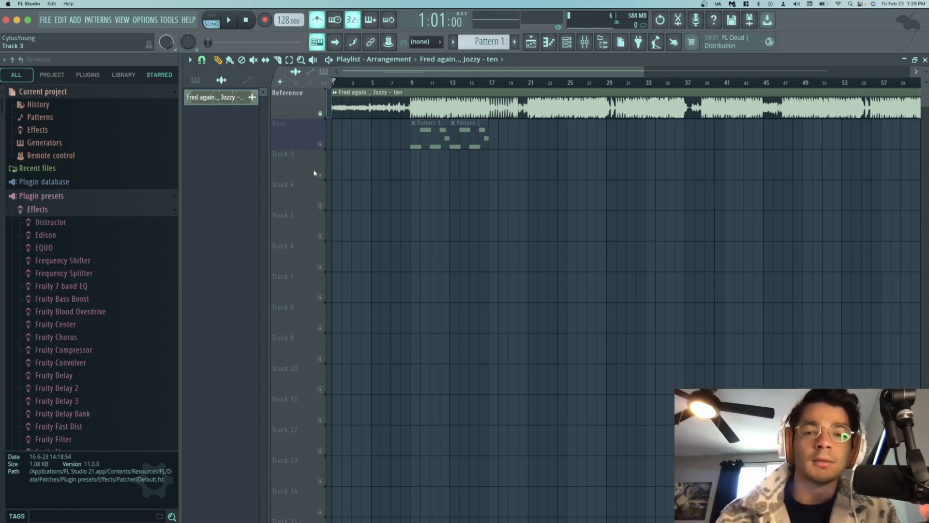
- Load Maximus into the first effect slot of the Master mixer track
{"action": "left_click", "coordinate": [585, 42]}
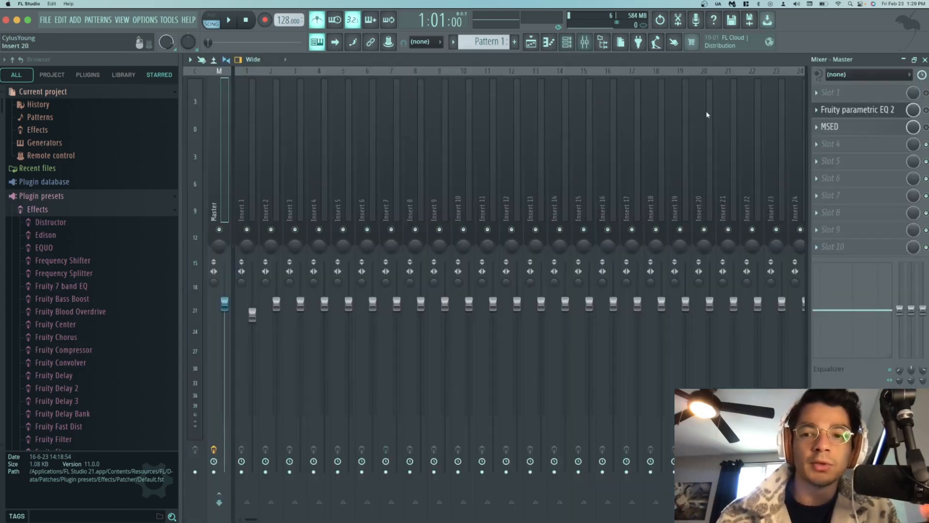
{"action": "left_click", "coordinate": [831, 93]}
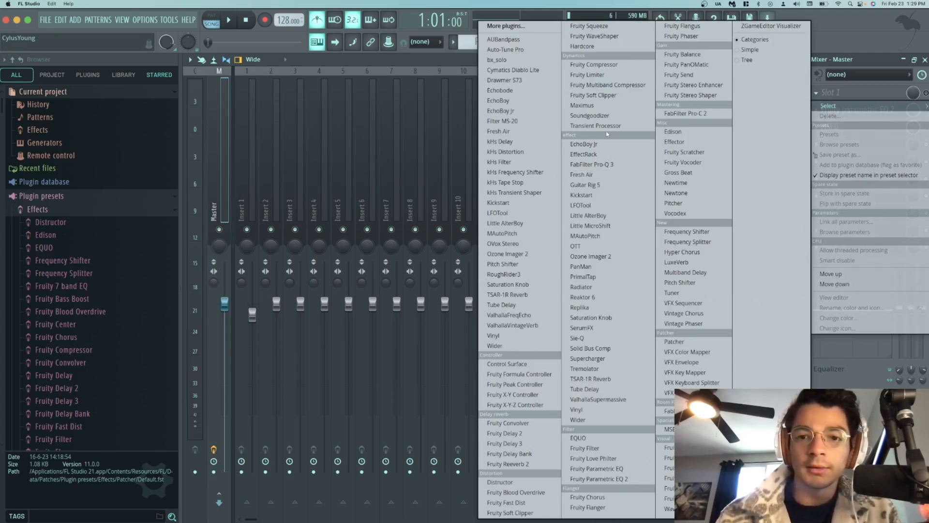
{"action": "left_click", "coordinate": [583, 105]}
- Reorder the Master effects so that MSED sits directly below Maximus and above Fruity parametric EQ 2
{"action": "left_click", "coordinate": [828, 127]}
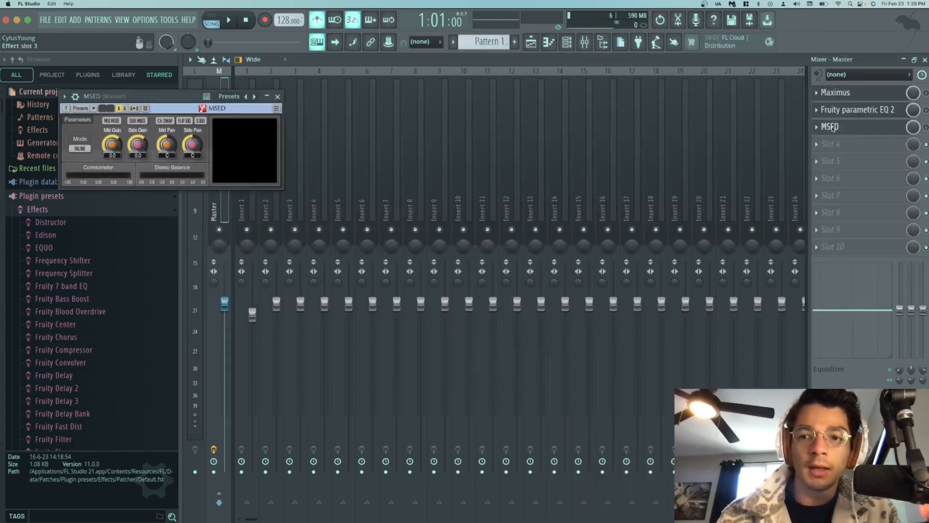
{"action": "left_click", "coordinate": [827, 127]}
{"action": "left_click", "coordinate": [828, 128]}
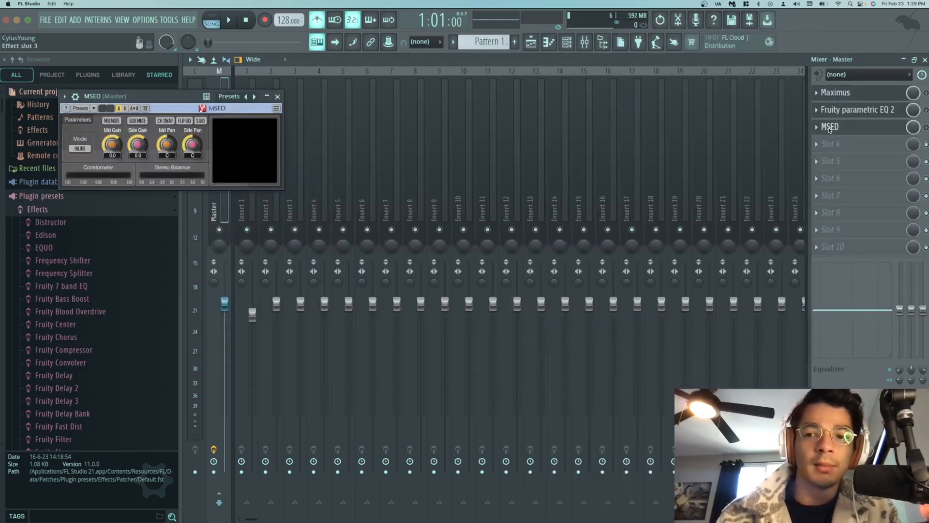
{"action": "left_click", "coordinate": [827, 128]}
{"action": "left_click", "coordinate": [824, 130]}
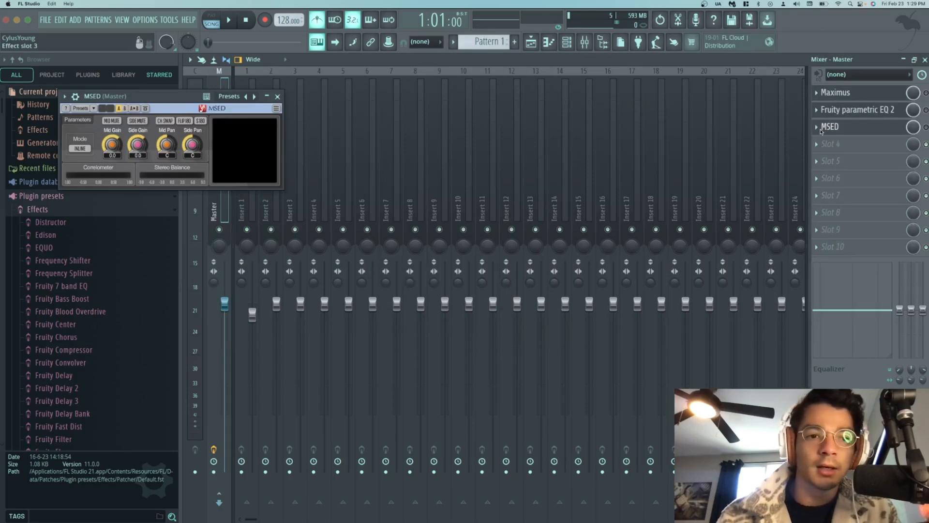
{"action": "left_click", "coordinate": [818, 128]}
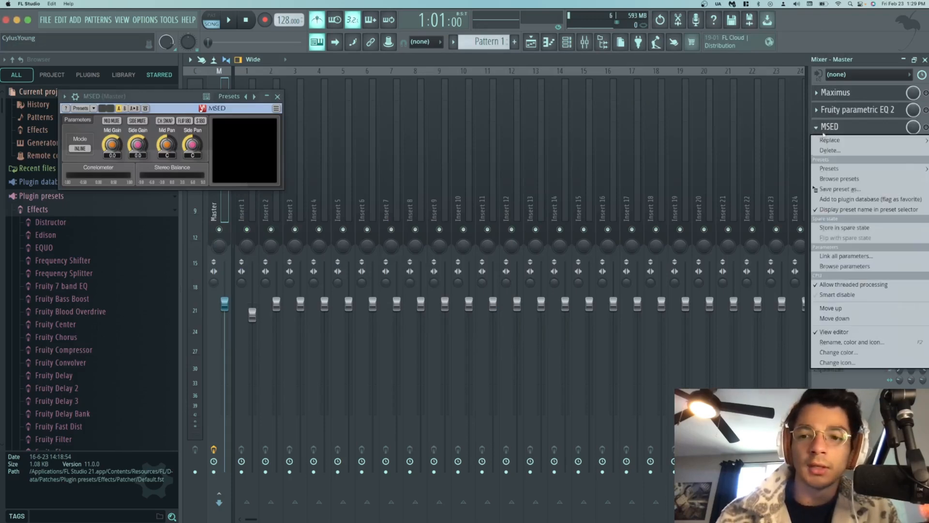
{"action": "left_click", "coordinate": [848, 318]}
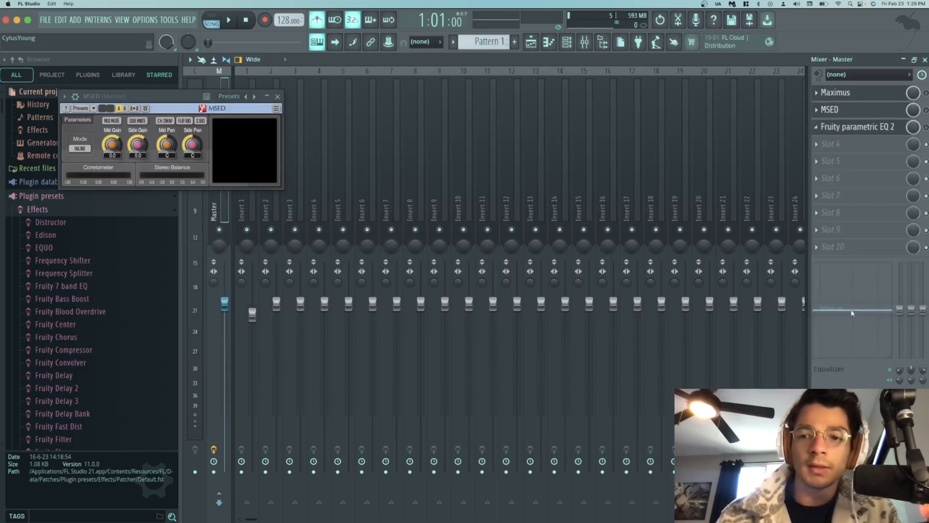
{"action": "left_click", "coordinate": [855, 128]}
{"action": "left_click", "coordinate": [855, 128]}
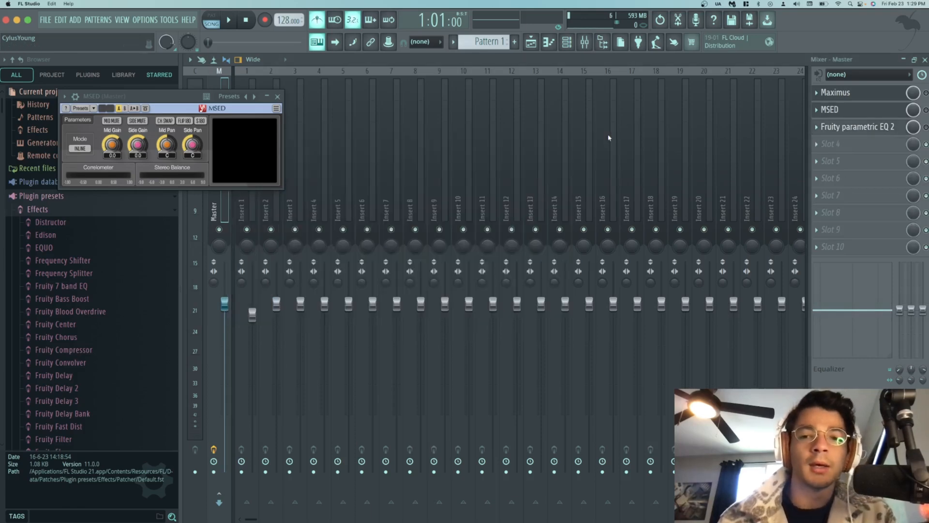
- Open Maximus, show its frequency bands, and go through the Low, Mid and High bands, ending on Low
{"action": "left_click", "coordinate": [837, 92]}
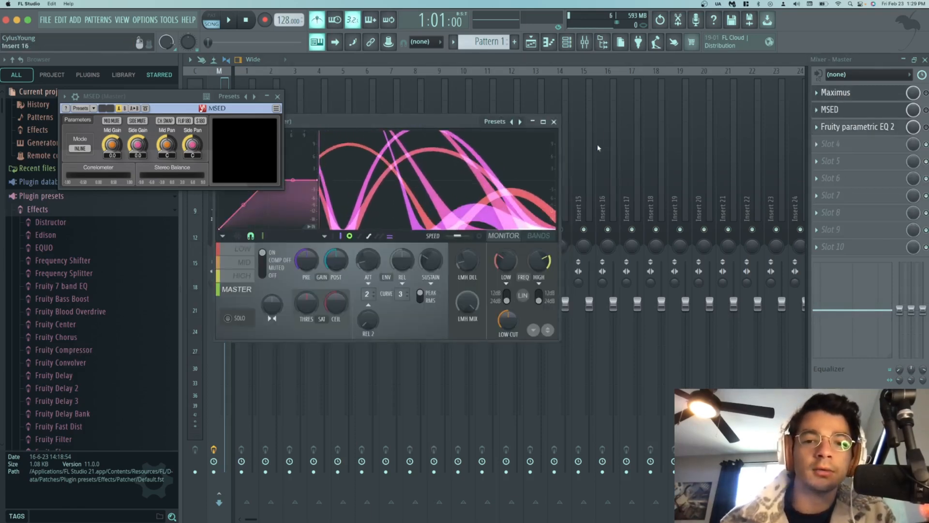
{"action": "left_click_drag", "start_coordinate": [447, 127], "coordinate": [535, 97]}
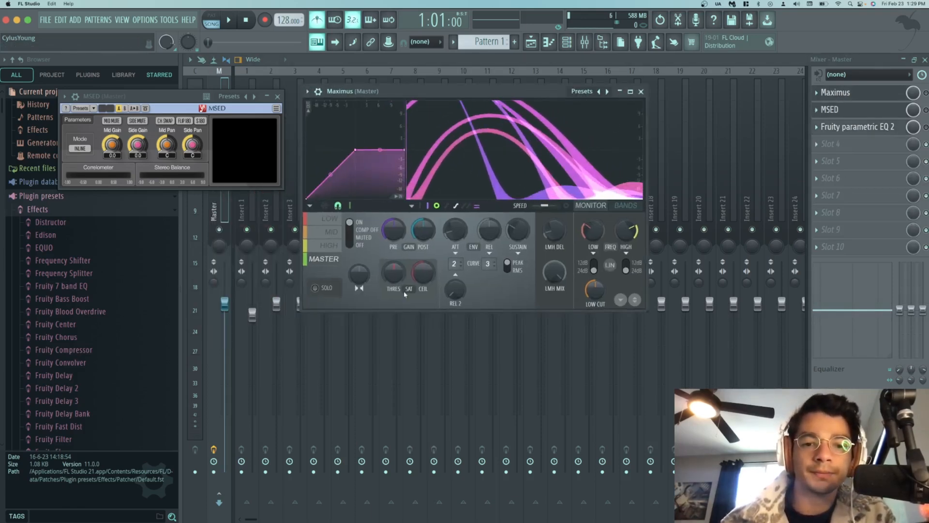
{"action": "left_click", "coordinate": [330, 224]}
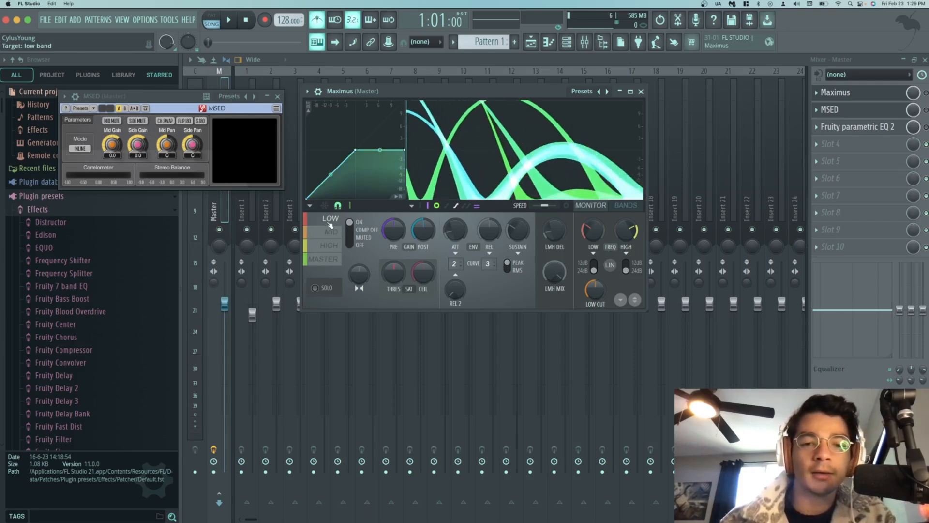
{"action": "left_click", "coordinate": [325, 219]}
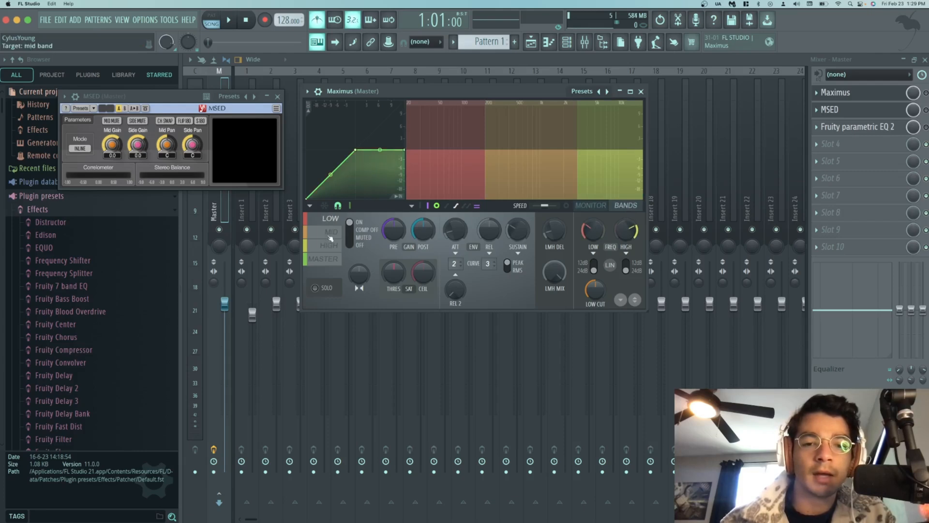
{"action": "left_click", "coordinate": [332, 232]}
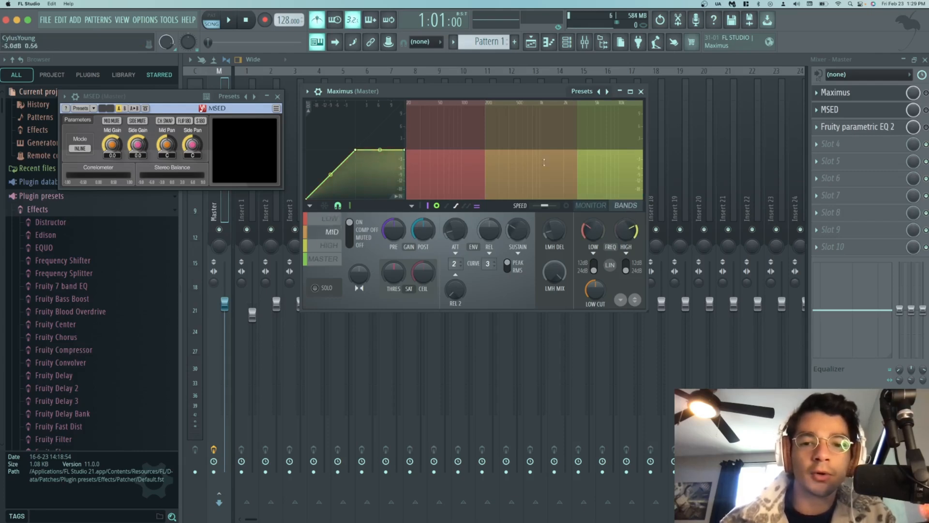
{"action": "left_click", "coordinate": [586, 182]}
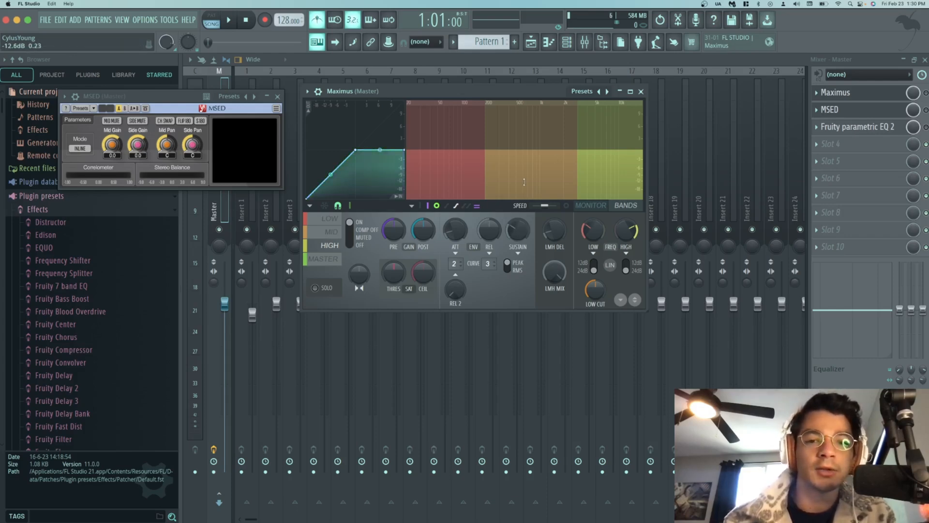
{"action": "left_click", "coordinate": [339, 219]}
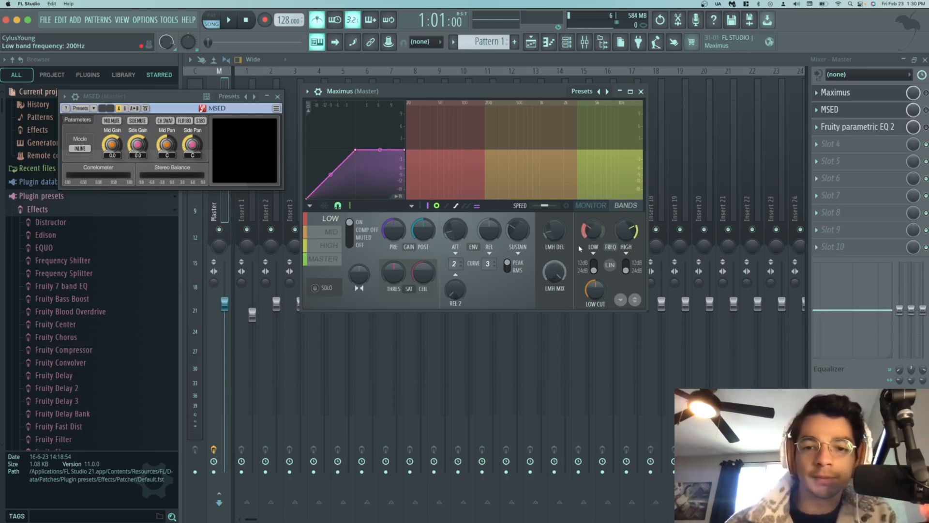
- Try a Low band frequency of 30 Hz in Maximus, and raise it to 55 Hz
{"action": "right_click", "coordinate": [588, 237]}
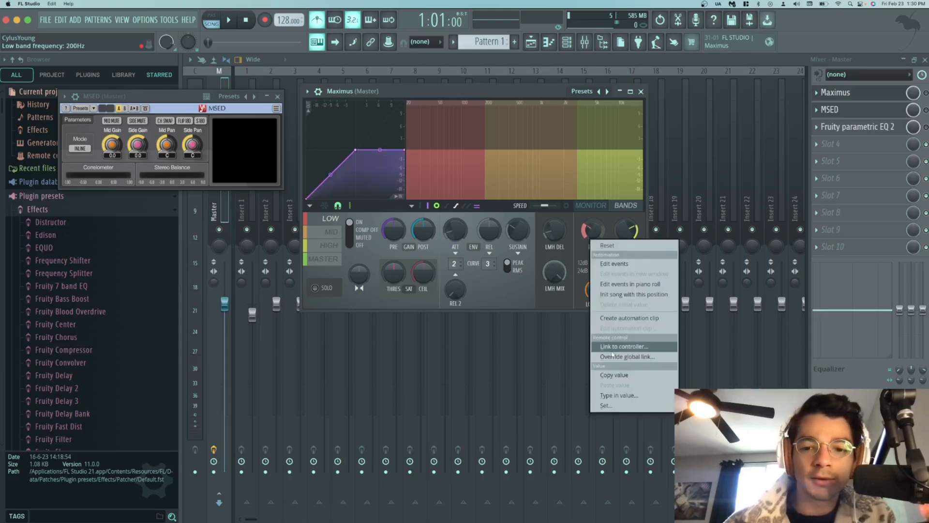
{"action": "left_click", "coordinate": [615, 398]}
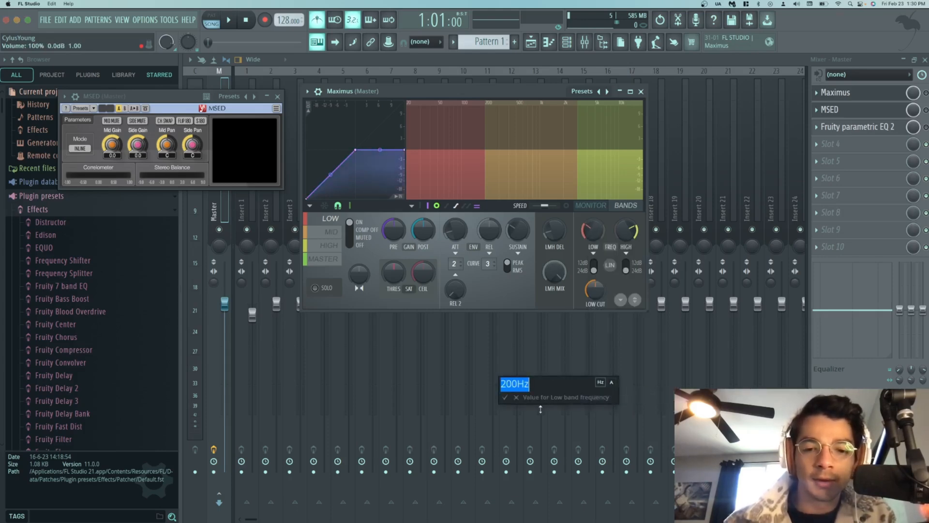
{"action": "type", "text": "30"}
{"action": "key", "text": "Return"}
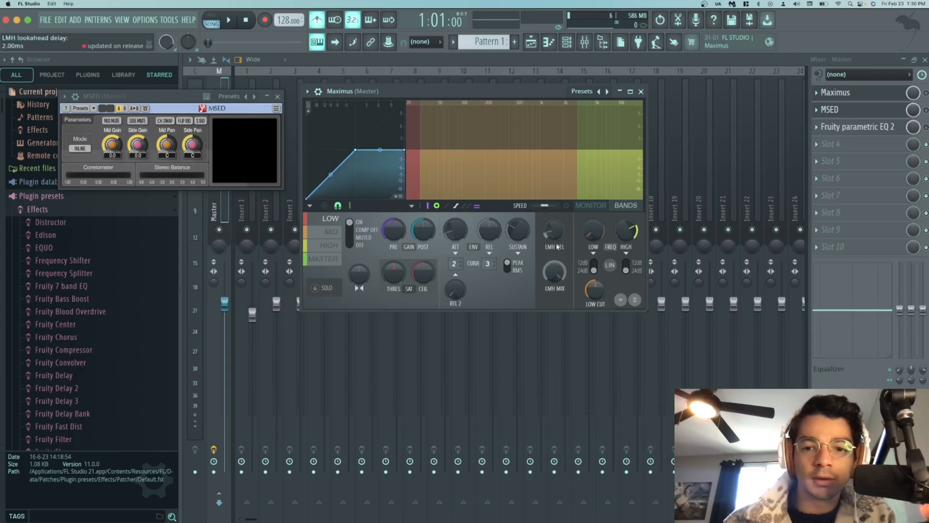
{"action": "right_click", "coordinate": [624, 236]}
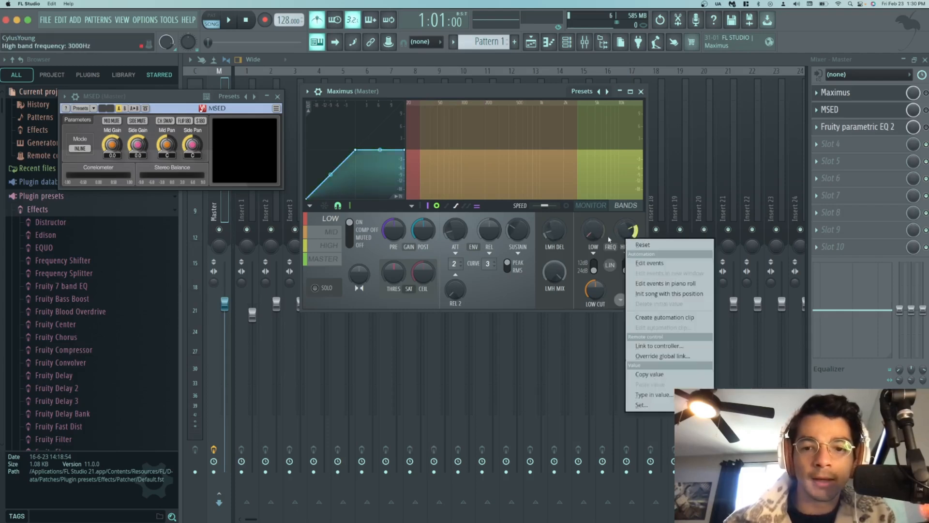
{"action": "left_click", "coordinate": [611, 238]}
{"action": "left_click_drag", "start_coordinate": [595, 232], "coordinate": [595, 220]}
{"action": "right_click", "coordinate": [599, 238]}
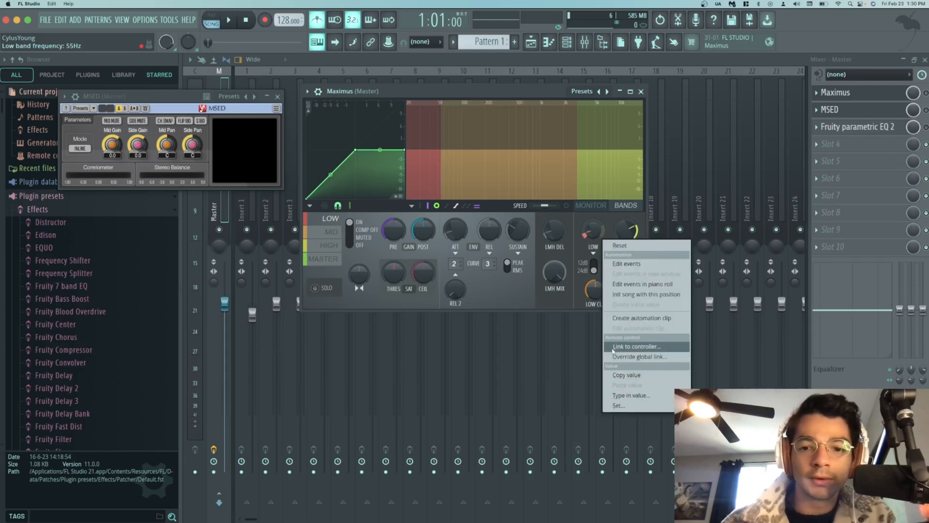
{"action": "left_click", "coordinate": [574, 232]}
- Set the Low band frequency in Maximus to about 120 Hz
{"action": "right_click", "coordinate": [585, 228]}
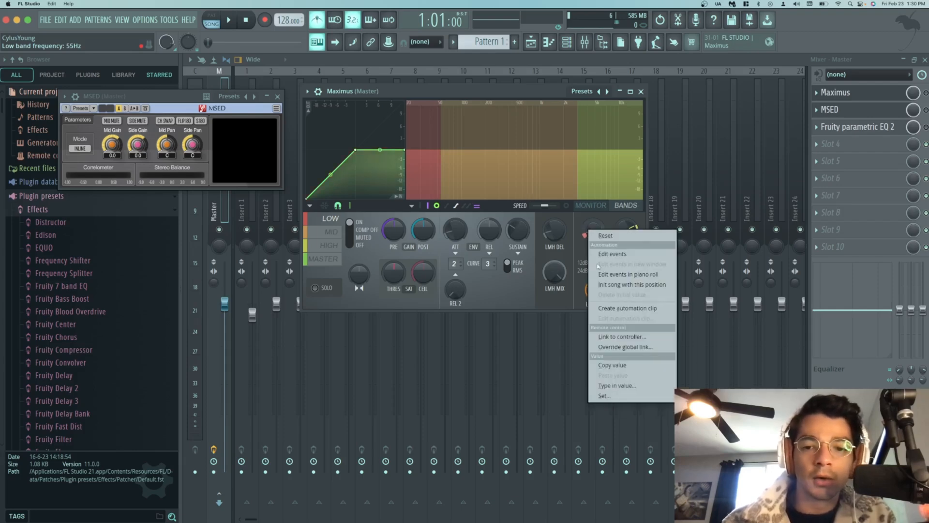
{"action": "left_click", "coordinate": [617, 385]}
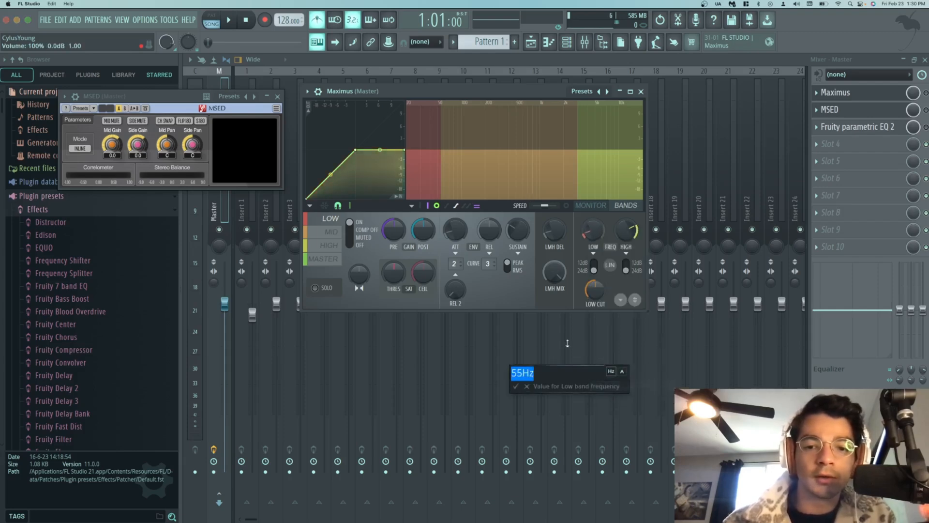
{"action": "type", "text": "128.0"}
{"action": "key", "text": "Return"}
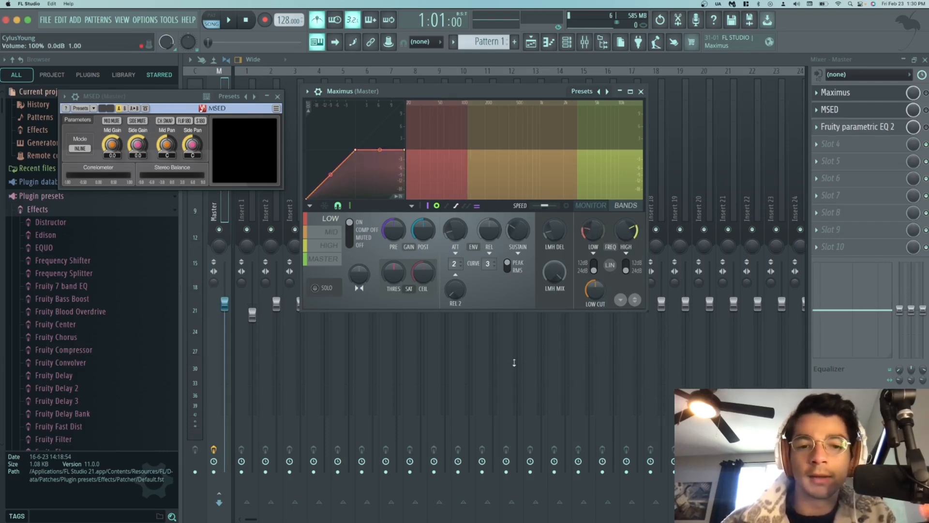
- Solo the Low band in Maximus and start playback to hear it in isolation
{"action": "left_click", "coordinate": [330, 290]}
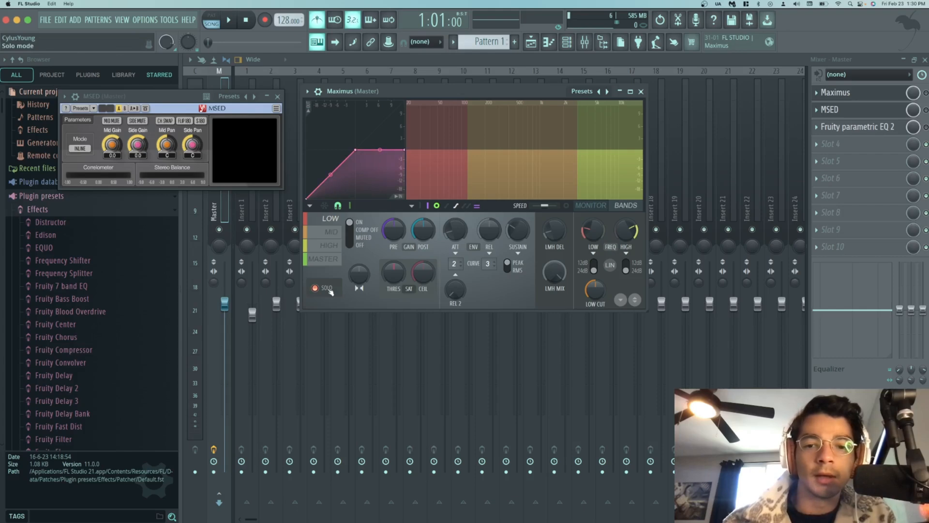
{"action": "key", "text": "space"}
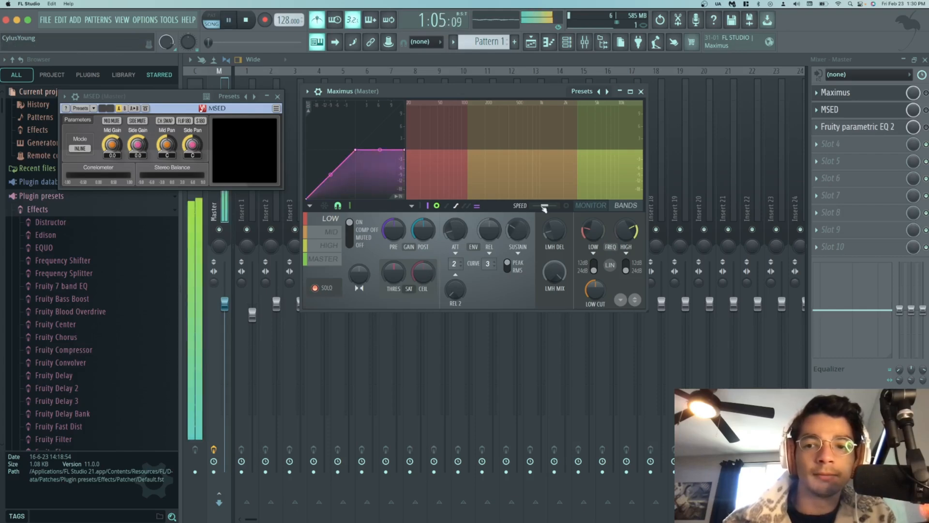
- Stop playback, switch on Maximus on the Master track, and play the song again from the start
{"action": "key", "text": "space"}
{"action": "left_click", "coordinate": [927, 93]}
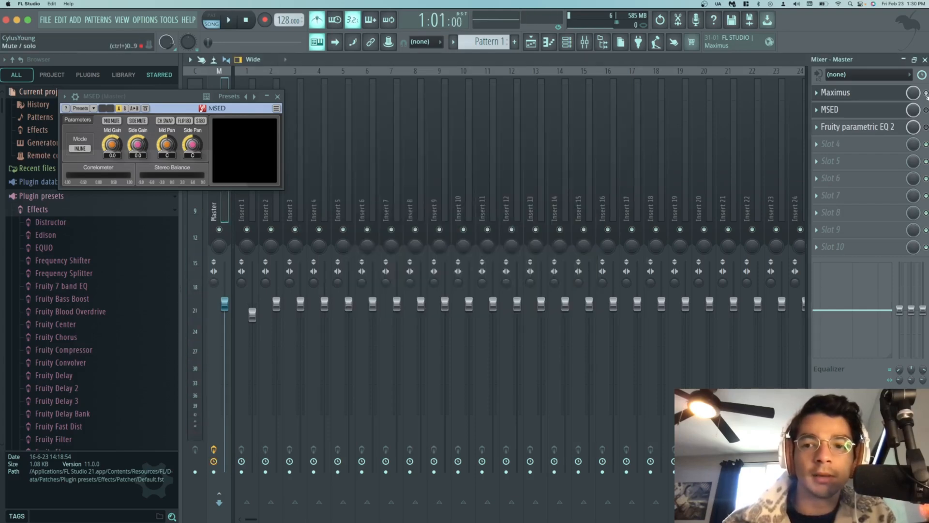
{"action": "key", "text": "space"}
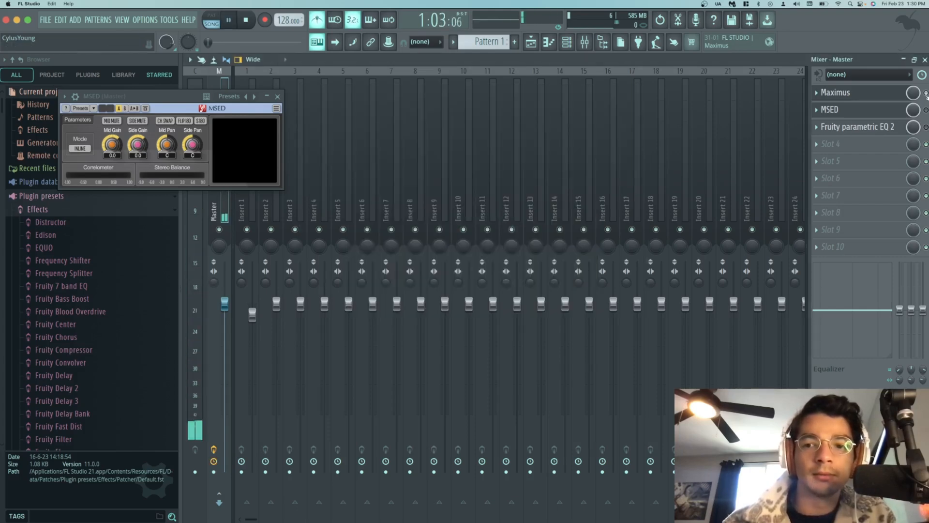
{"action": "left_click", "coordinate": [532, 42]}
{"action": "left_click", "coordinate": [532, 43]}
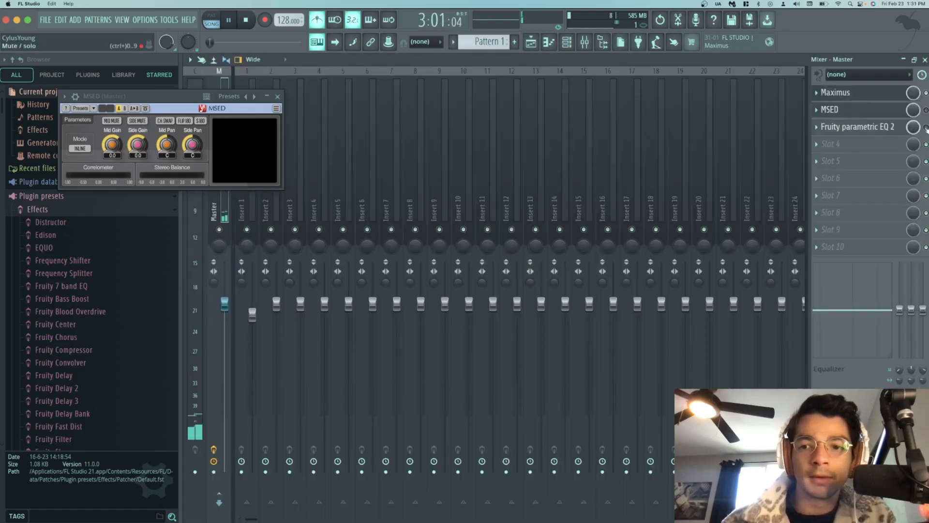
- Examine the spectrum of the isolated low end in Fruity parametric EQ 2 alongside Maximus, and stop playback
{"action": "left_click", "coordinate": [867, 127]}
{"action": "left_click", "coordinate": [866, 126]}
{"action": "left_click", "coordinate": [867, 127]}
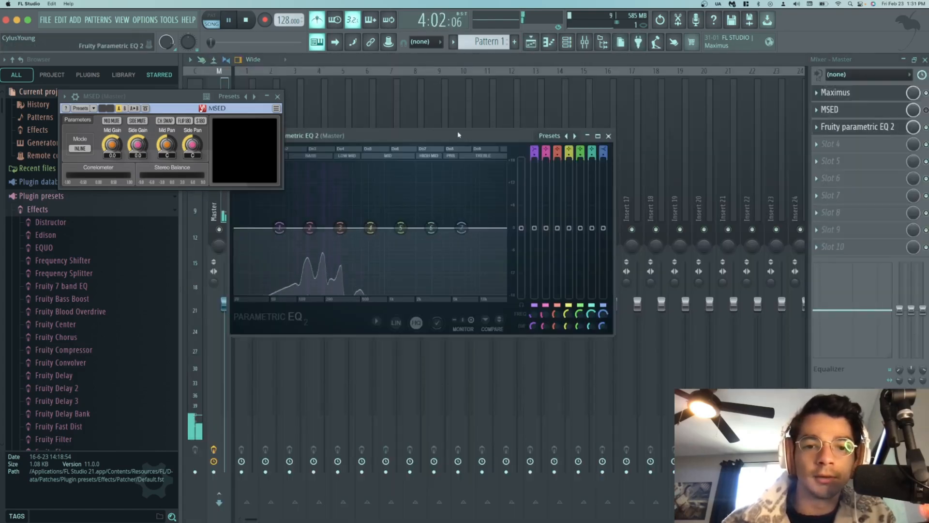
{"action": "left_click_drag", "start_coordinate": [458, 135], "coordinate": [544, 135]}
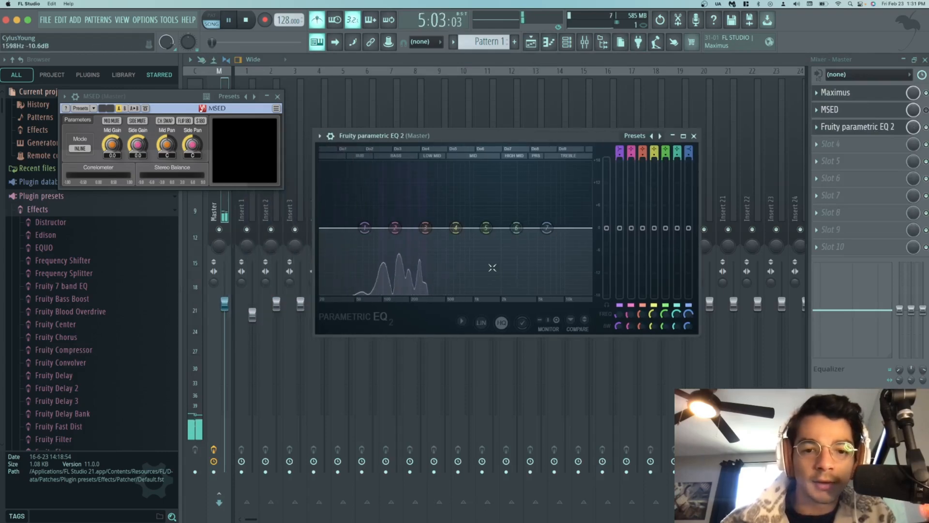
{"action": "left_click", "coordinate": [858, 97]}
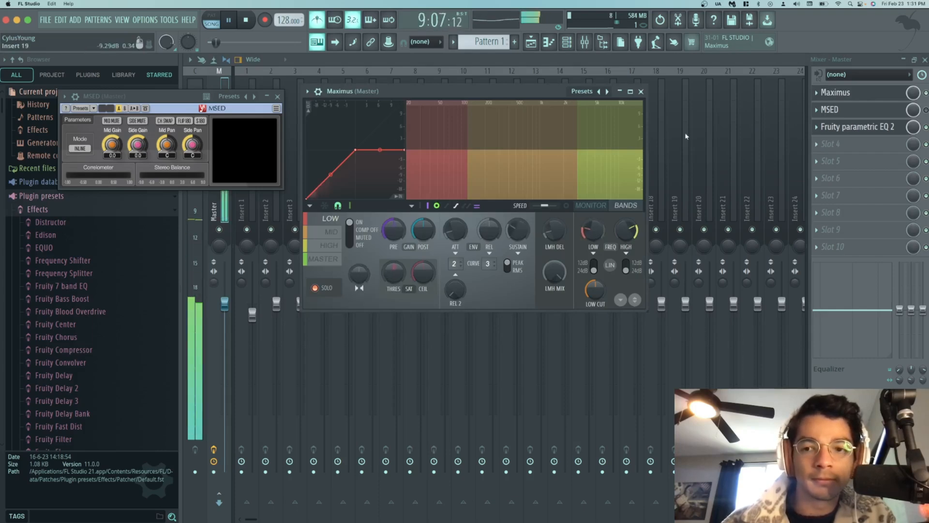
{"action": "left_click", "coordinate": [850, 130]}
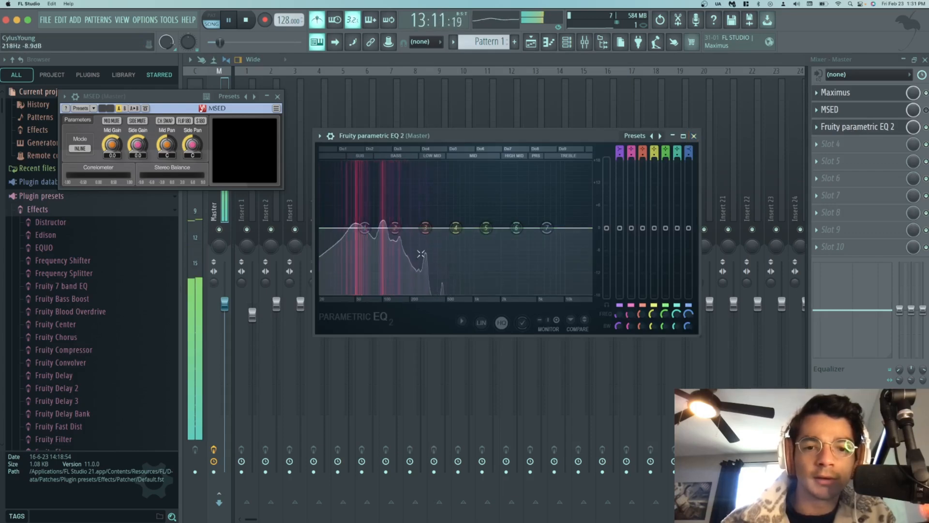
{"action": "left_click", "coordinate": [695, 136]}
{"action": "key", "text": "space"}
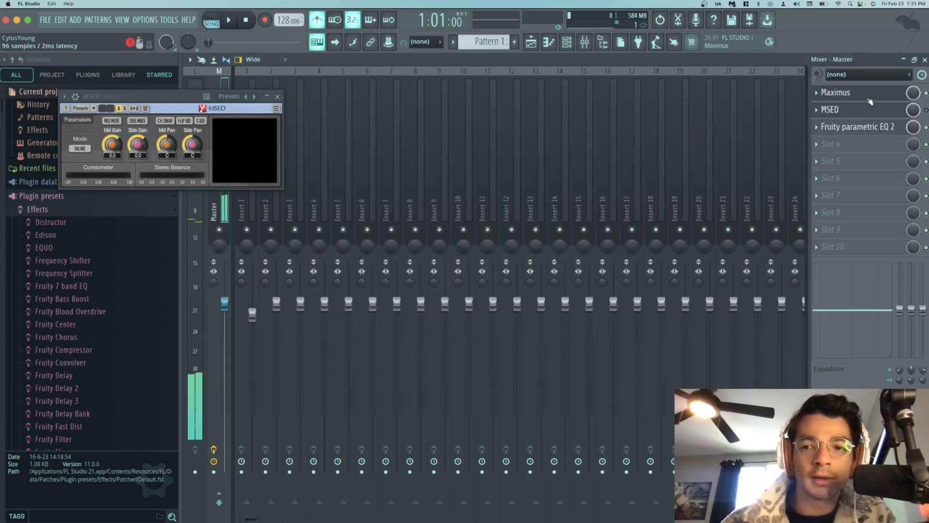
- Try a Low pass filter on band 1 of Fruity parametric EQ 2 on the Master track
{"action": "left_click", "coordinate": [866, 93]}
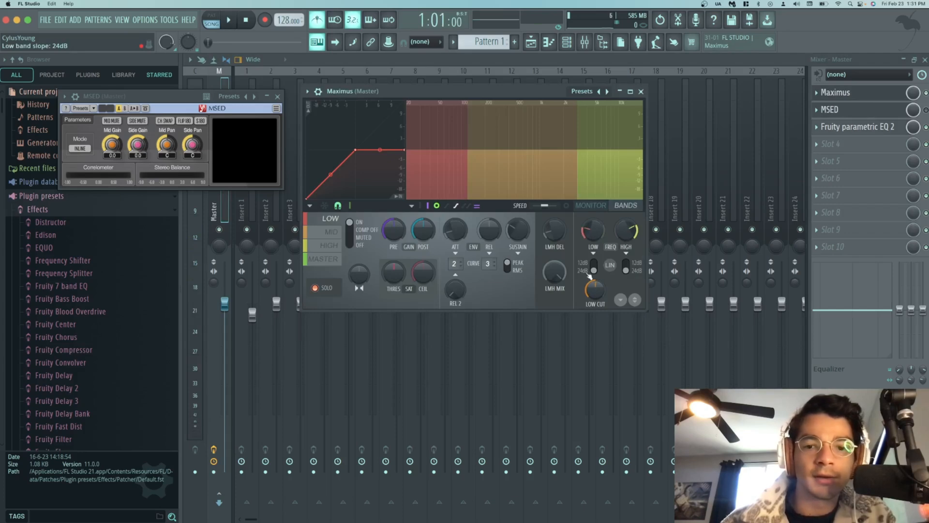
{"action": "left_click", "coordinate": [829, 127]}
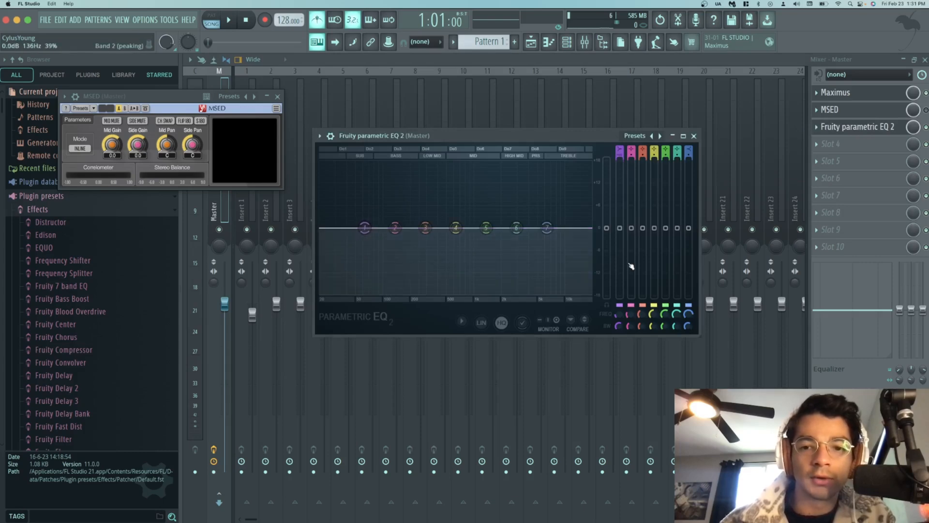
{"action": "scroll", "coordinate": [364, 228], "scroll_direction": "up", "scroll_amount": 2}
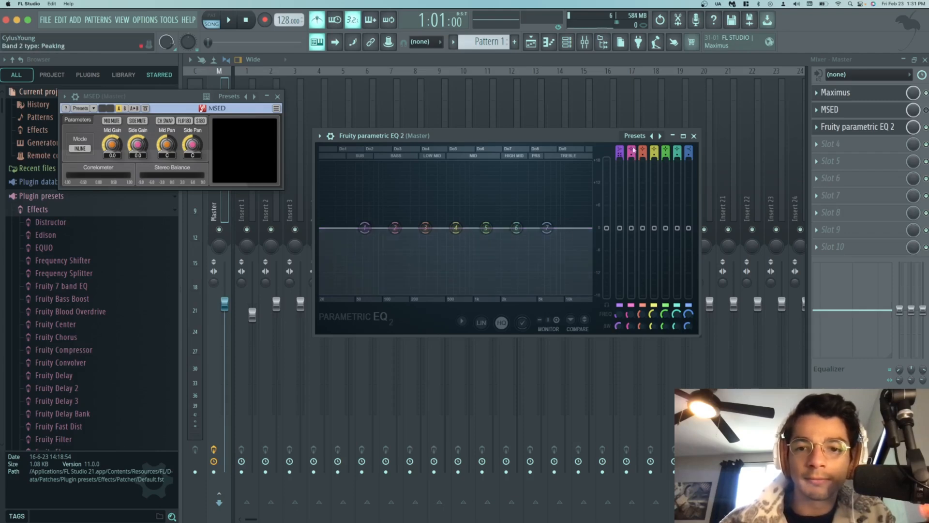
{"action": "right_click", "coordinate": [373, 228]}
{"action": "mouse_move", "coordinate": [382, 255]}
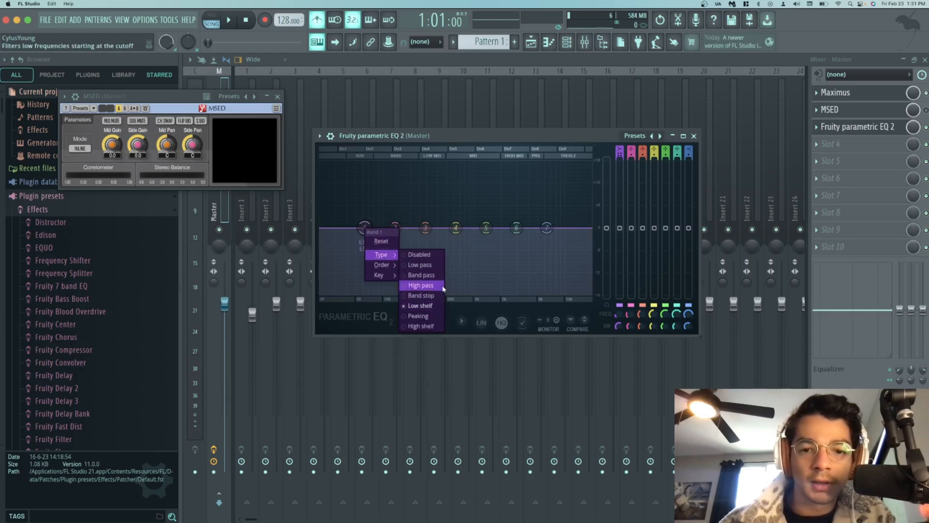
{"action": "left_click", "coordinate": [429, 264]}
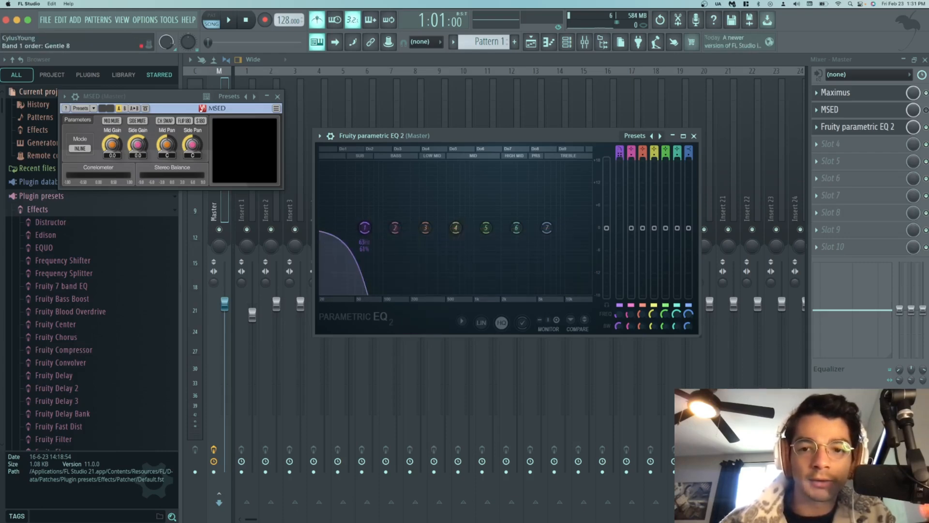
- Change band 1 of the EQ to a High pass filter and set its order to Steep 8
{"action": "left_click_drag", "start_coordinate": [620, 154], "coordinate": [620, 147]}
{"action": "right_click", "coordinate": [621, 152]}
{"action": "left_click", "coordinate": [620, 151]}
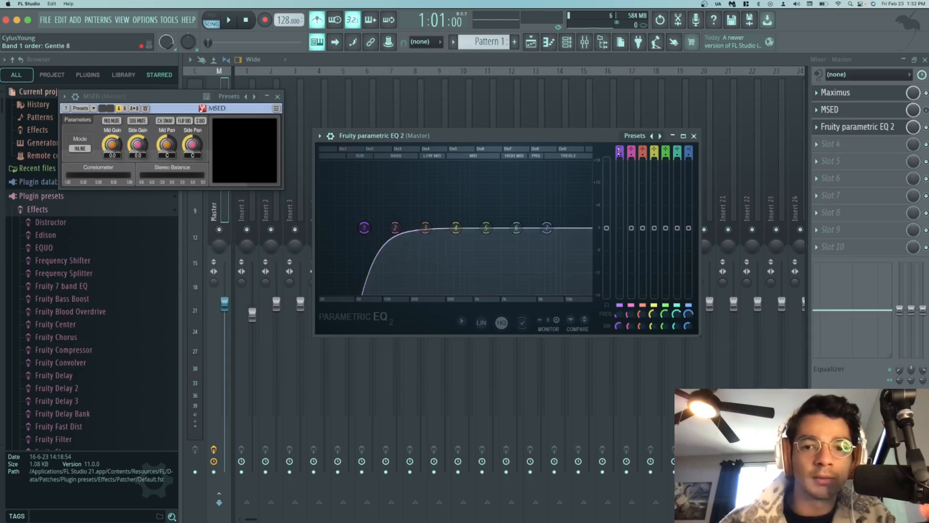
{"action": "left_click_drag", "start_coordinate": [620, 151], "coordinate": [620, 155]}
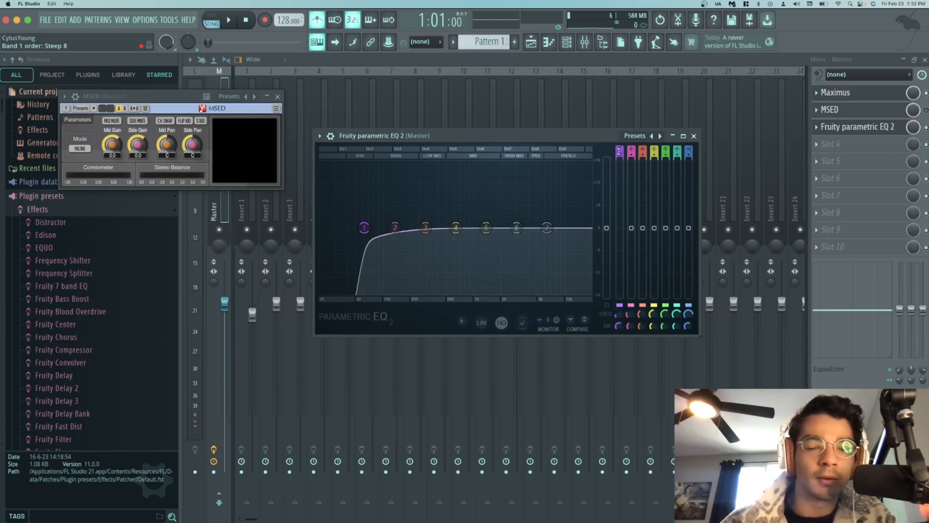
- Put the EQ away, review the Low band in Maximus, and close Maximus
{"action": "left_click", "coordinate": [865, 115]}
{"action": "left_click", "coordinate": [865, 115]}
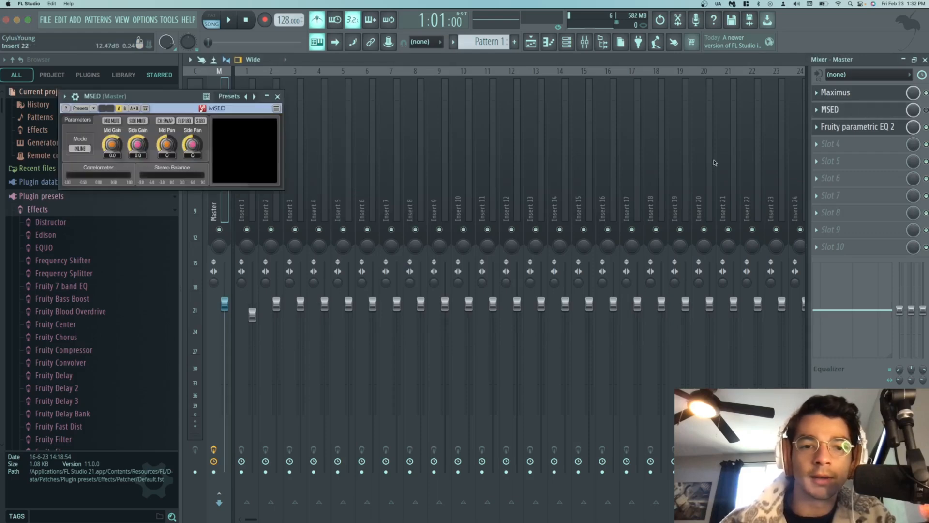
{"action": "left_click", "coordinate": [846, 100]}
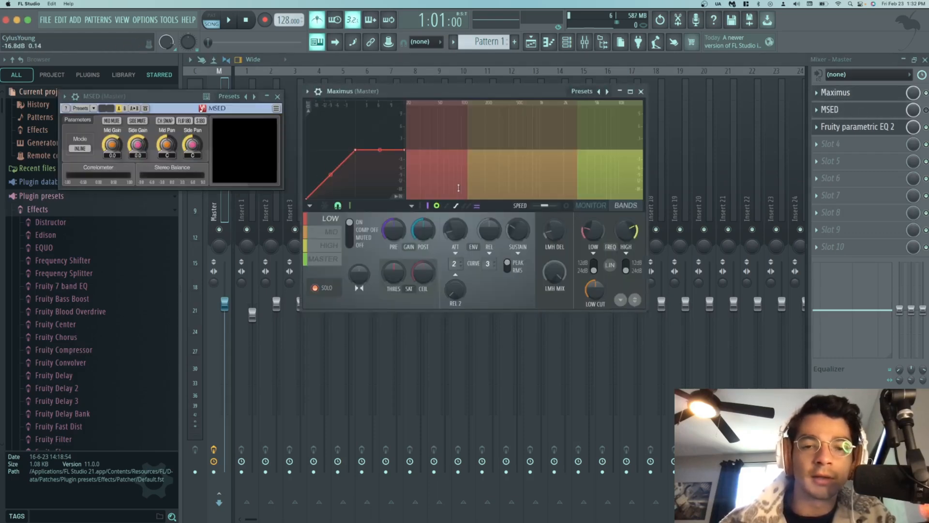
{"action": "left_click", "coordinate": [641, 92]}
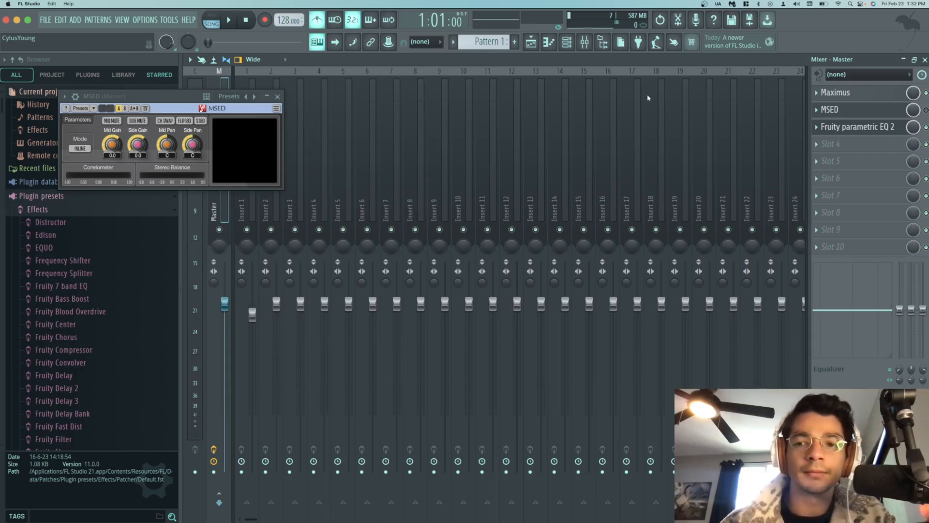
- Show the Playlist and unmute the bass track below the reference song
{"action": "left_click", "coordinate": [531, 42]}
{"action": "left_click", "coordinate": [319, 148]}
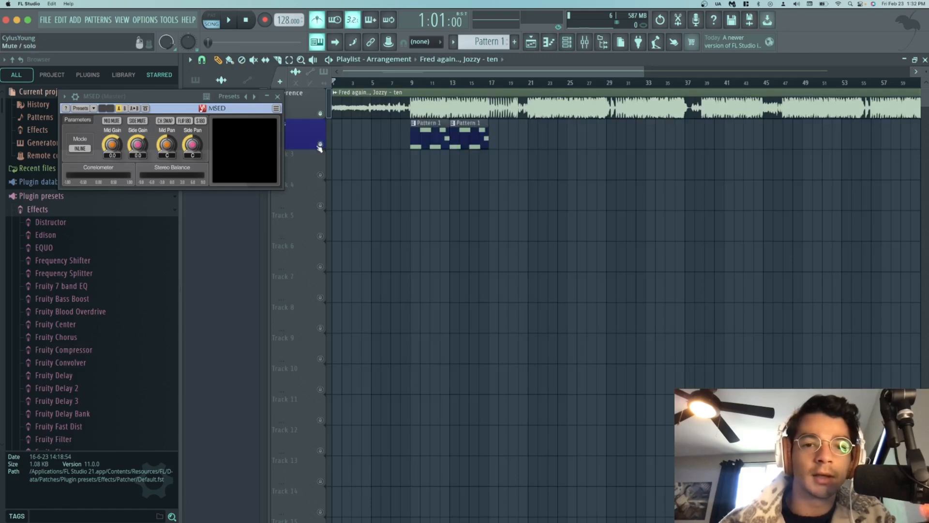
{"action": "scroll", "coordinate": [405, 128], "scroll_direction": "up", "scroll_amount": 3}
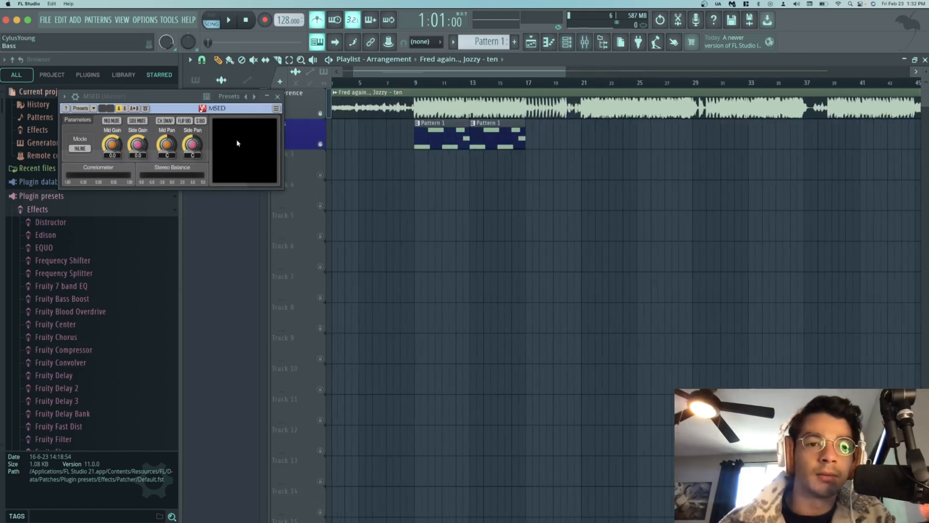
- Activate MSED on the Master track with its side signal muted, and place the song position at 8:09
{"action": "left_click", "coordinate": [138, 120]}
{"action": "left_click", "coordinate": [415, 89]}
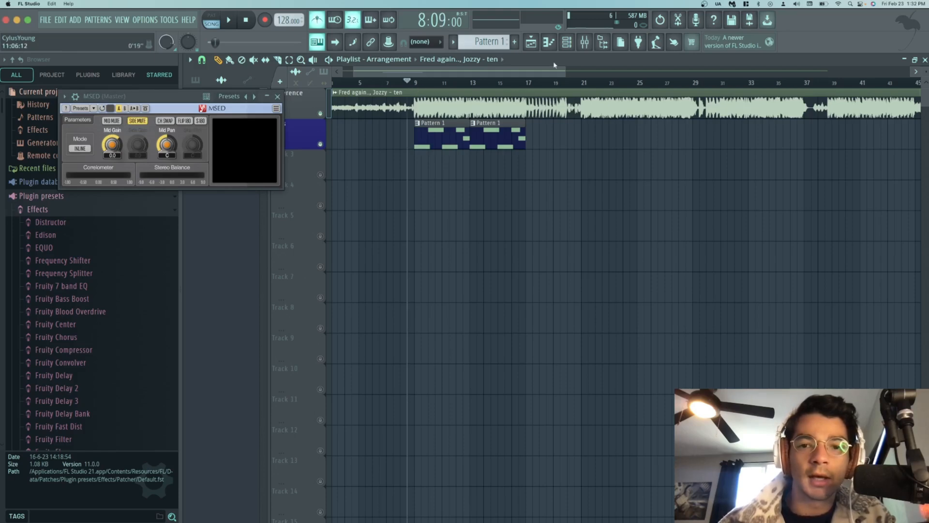
{"action": "key", "text": "F9"}
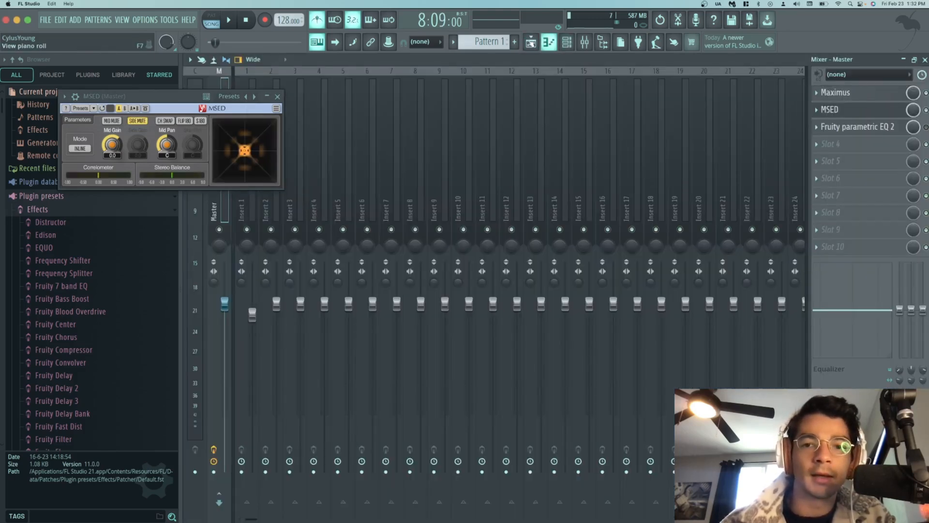
{"action": "left_click", "coordinate": [531, 42]}
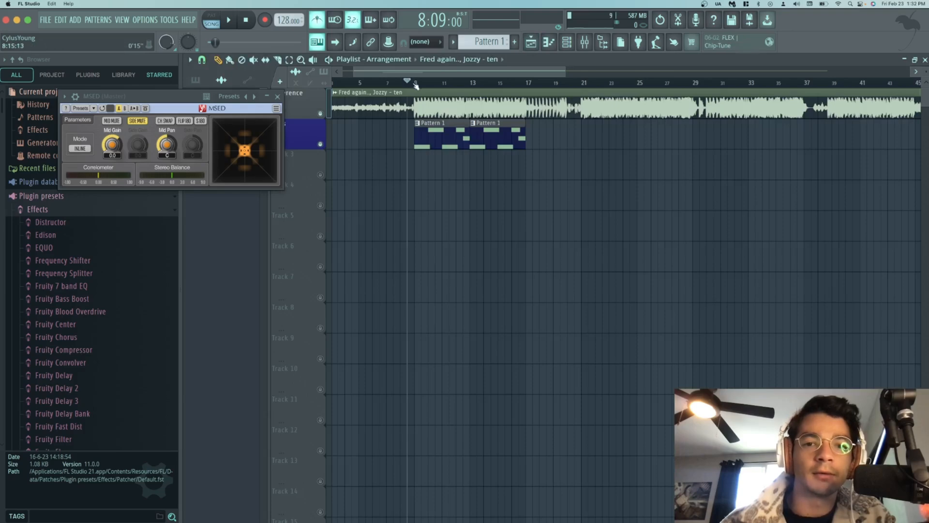
- Mute the bass track and play the reference song alone from just before bar 9
{"action": "left_click", "coordinate": [320, 144]}
{"action": "key", "text": "space"}
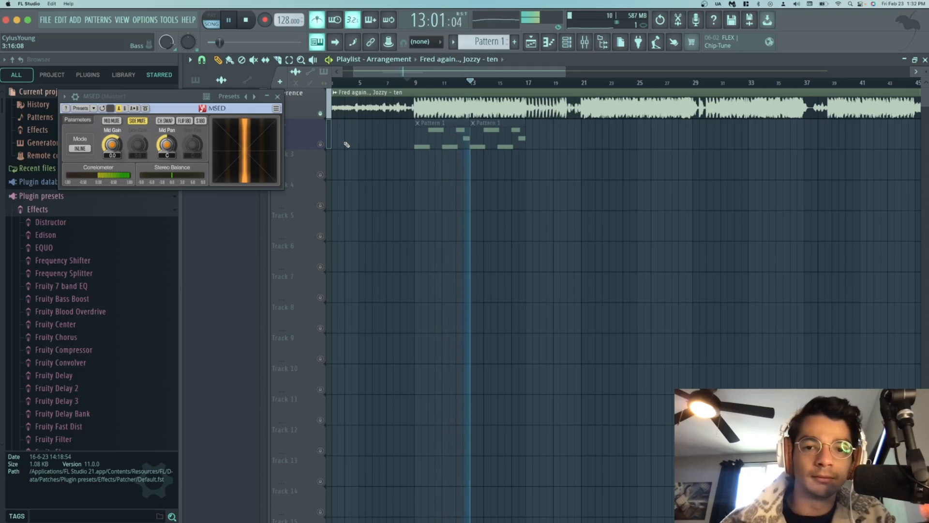
{"action": "key", "text": "space"}
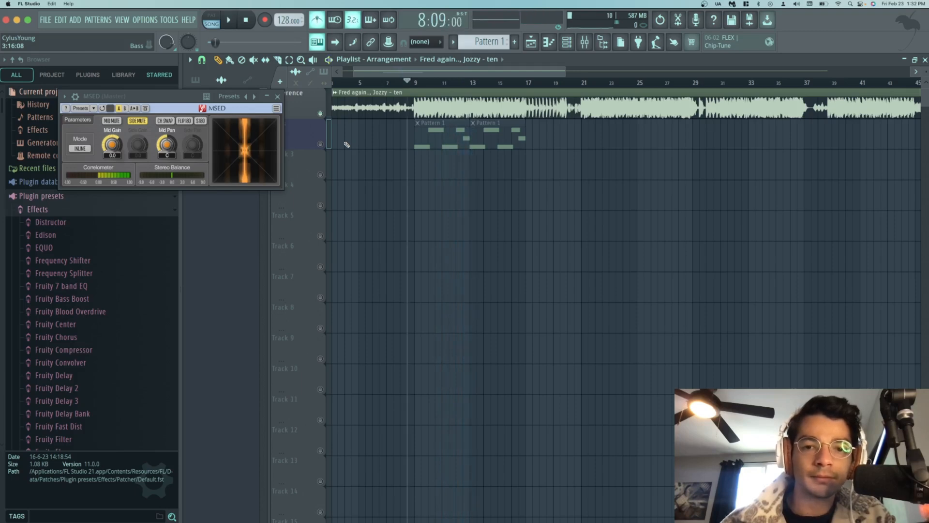
- Move the song position to the start of bar 9 and solo the bass track, silencing the reference
{"action": "left_click", "coordinate": [415, 82]}
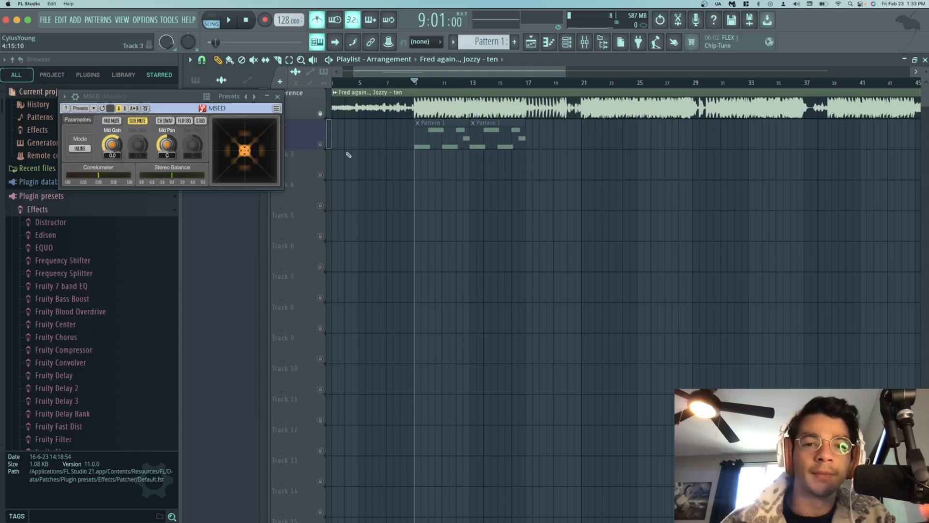
{"action": "left_click", "coordinate": [325, 144]}
{"action": "right_click", "coordinate": [324, 144]}
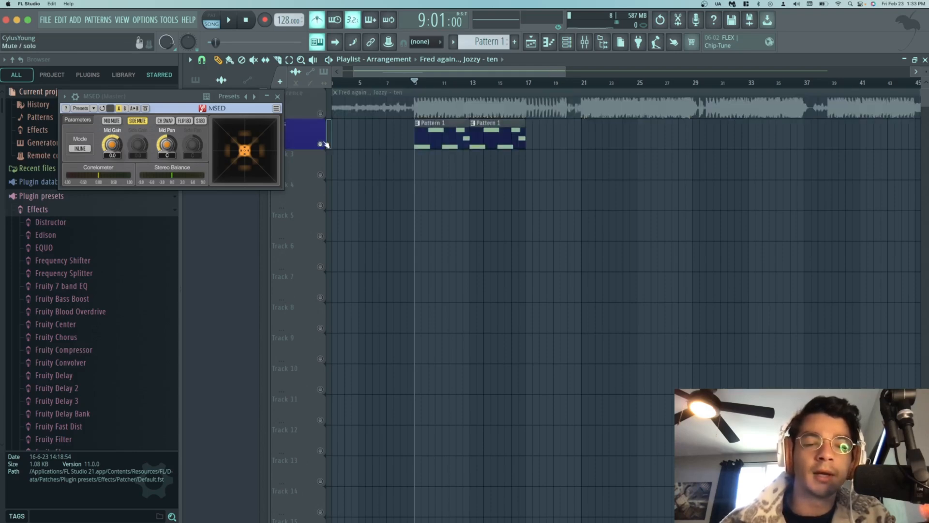
- Show the Channel rack and open the Vital synth that plays the bass pattern
{"action": "left_click", "coordinate": [585, 42]}
{"action": "left_click", "coordinate": [584, 42]}
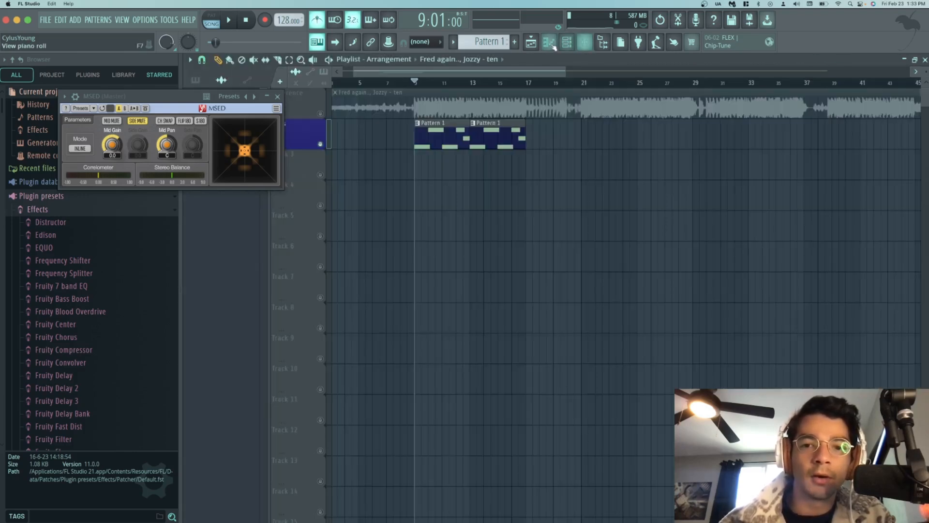
{"action": "left_click", "coordinate": [567, 42]}
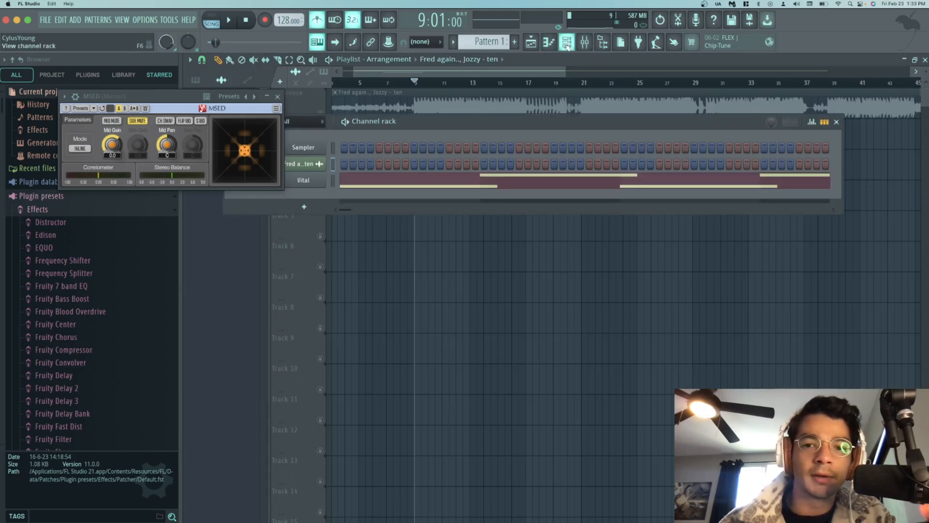
{"action": "left_click", "coordinate": [311, 180]}
{"action": "left_click_drag", "start_coordinate": [474, 126], "coordinate": [445, 130]}
- Initialize the preset in Vital and return from the preset browser to the synth's voice page
{"action": "left_click", "coordinate": [589, 145]}
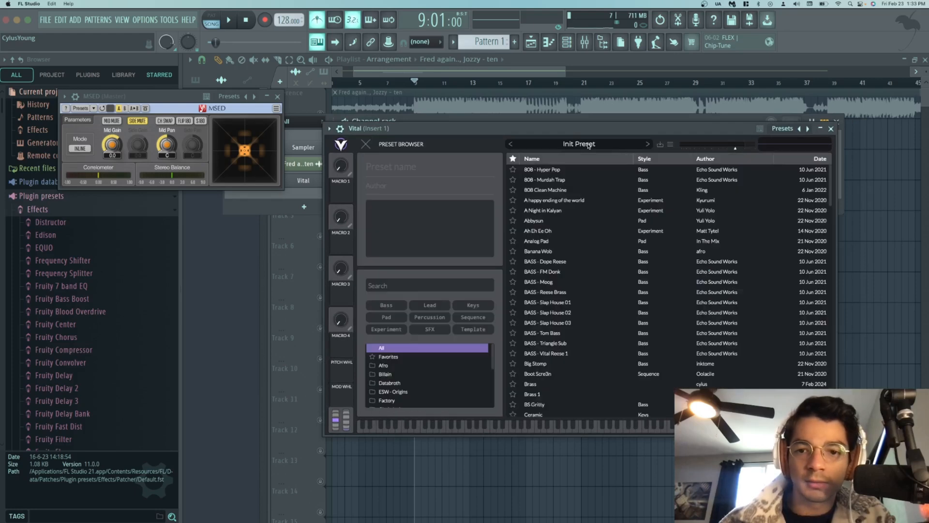
{"action": "right_click", "coordinate": [645, 144]}
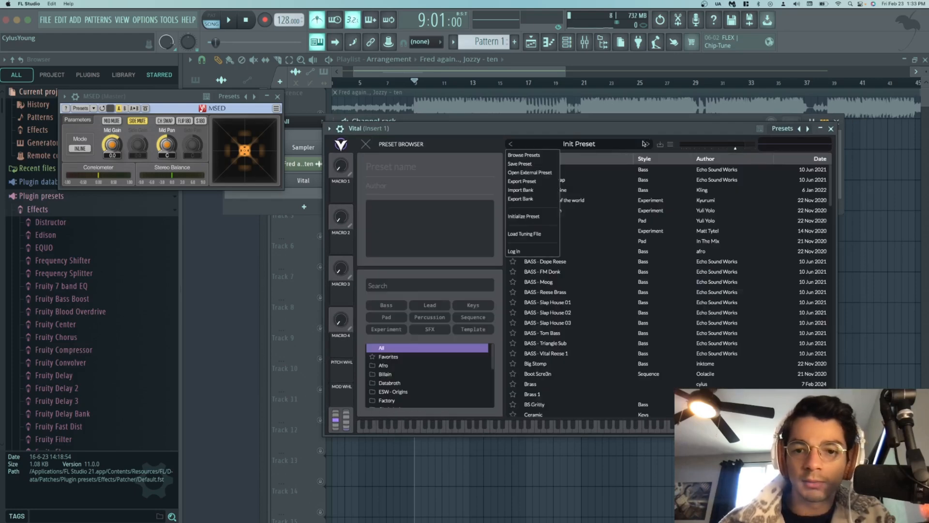
{"action": "left_click", "coordinate": [535, 216]}
{"action": "left_click", "coordinate": [366, 144]}
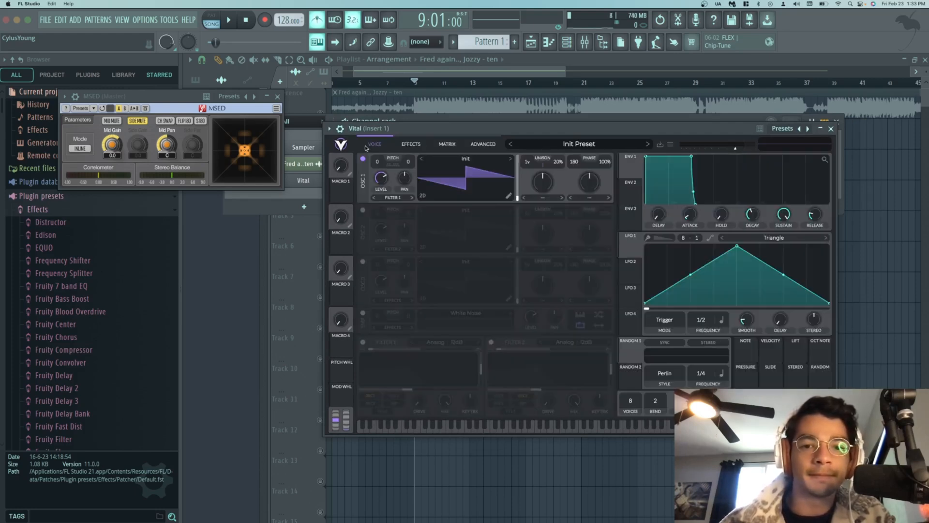
- Play the bass pattern through Vital from bar 9, leave its Piano roll showing behind the synth, and stop playback
{"action": "key", "text": "space"}
{"action": "left_click_drag", "start_coordinate": [457, 132], "coordinate": [425, 147]}
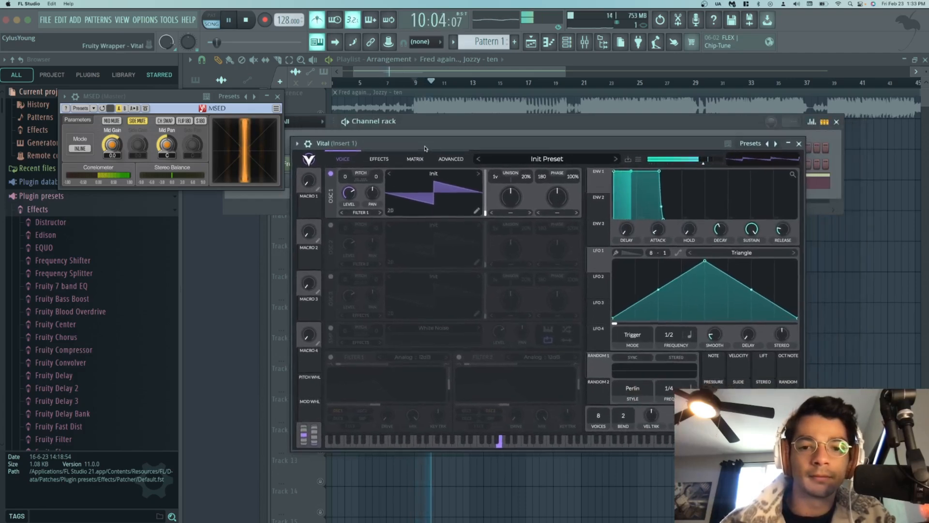
{"action": "left_click", "coordinate": [568, 43]}
{"action": "left_click", "coordinate": [532, 43]}
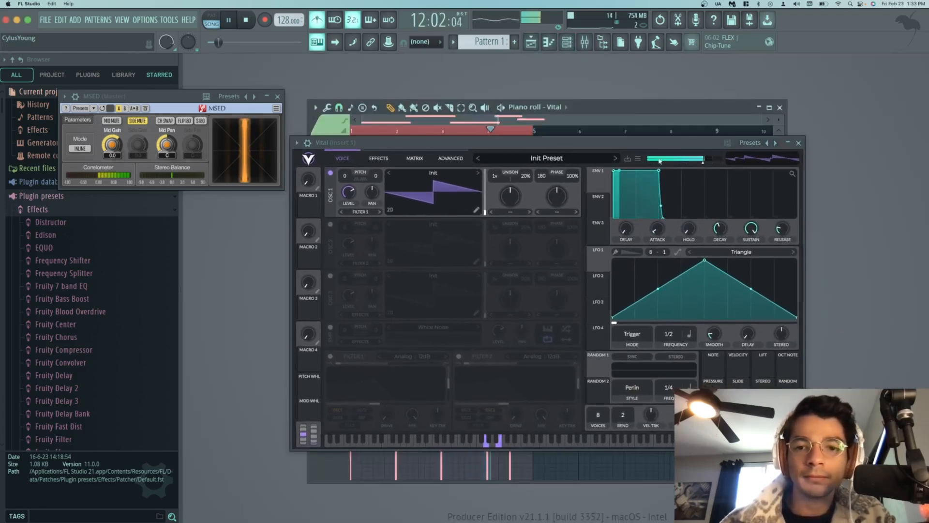
{"action": "key", "text": "space"}
{"action": "mouse_move", "coordinate": [664, 143]}
{"action": "left_mouse_down"}
{"action": "mouse_move", "coordinate": [580, 142]}
{"action": "mouse_move", "coordinate": [656, 144]}
{"action": "mouse_move", "coordinate": [648, 139]}
{"action": "left_mouse_up"}
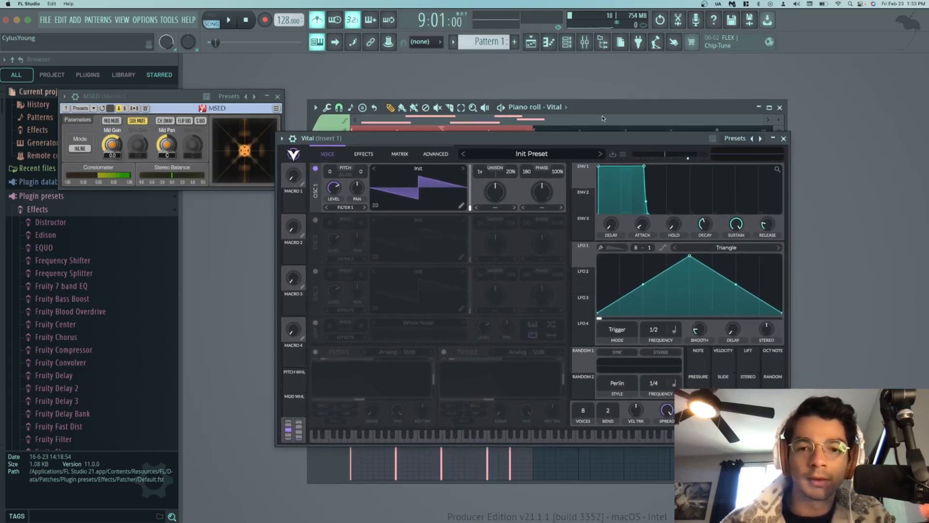
- Close Vital, show the Master track's Fruity parametric EQ 2 from the Mixer, and play the bass briefly
{"action": "left_click", "coordinate": [585, 42]}
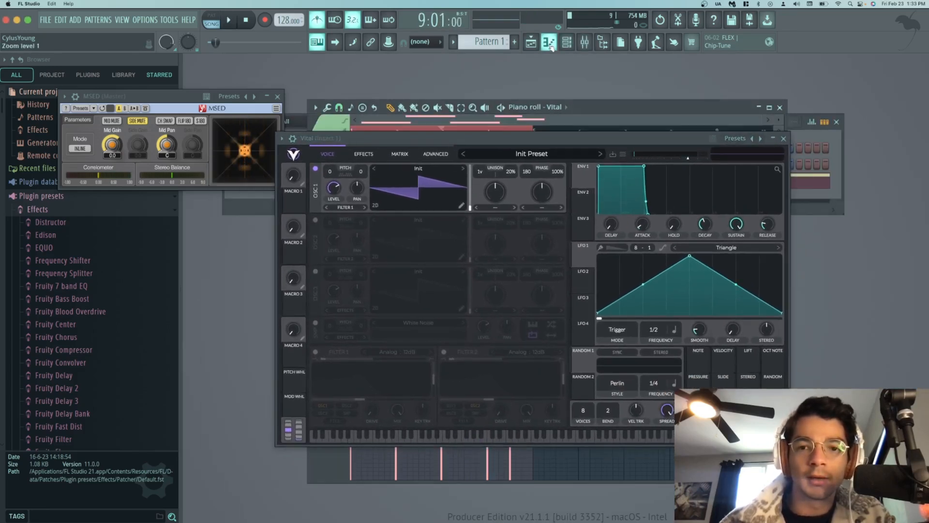
{"action": "left_click", "coordinate": [785, 140]}
{"action": "left_click", "coordinate": [211, 209]}
{"action": "left_click", "coordinate": [842, 92]}
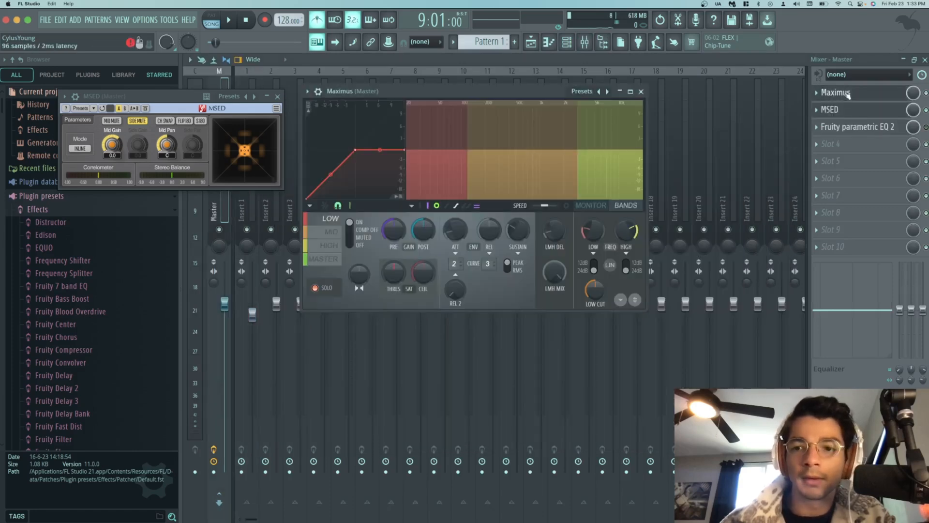
{"action": "left_click", "coordinate": [851, 127]}
{"action": "key", "text": "space"}
{"action": "key", "text": "space"}
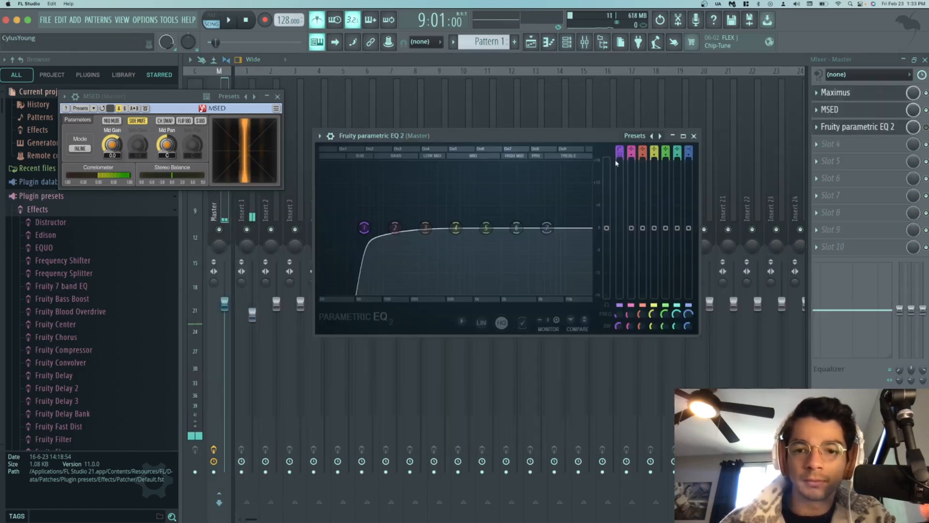
- Reset the Master's Fruity parametric EQ 2 to its Default preset
{"action": "left_click", "coordinate": [866, 127]}
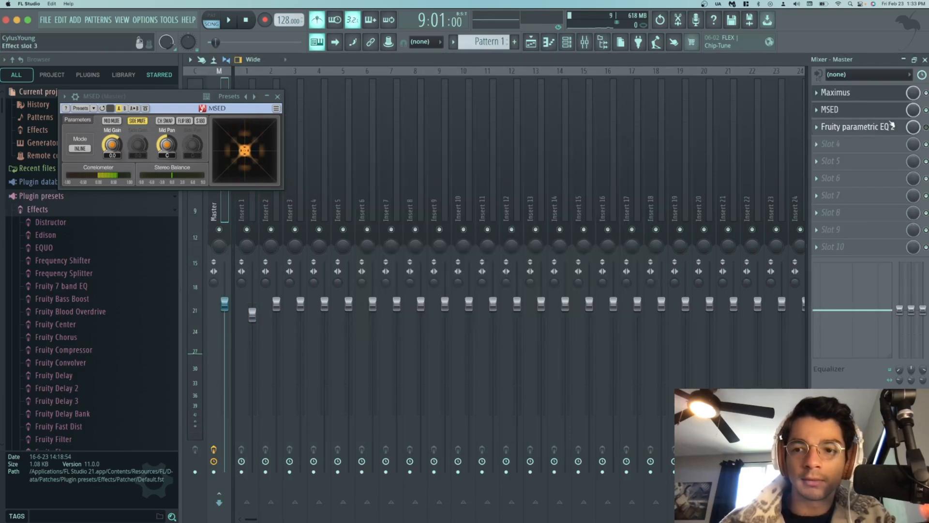
{"action": "left_click", "coordinate": [867, 127]}
{"action": "left_click", "coordinate": [642, 137]}
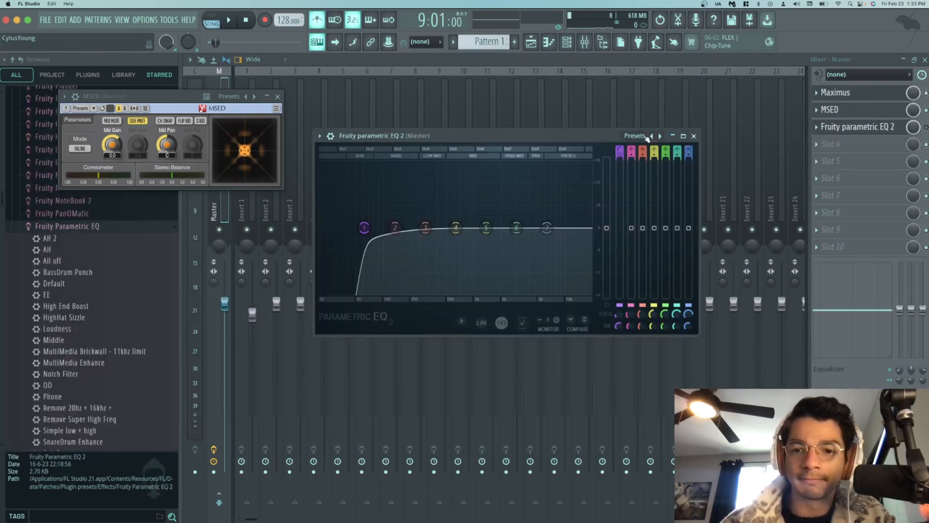
{"action": "left_click", "coordinate": [632, 137]}
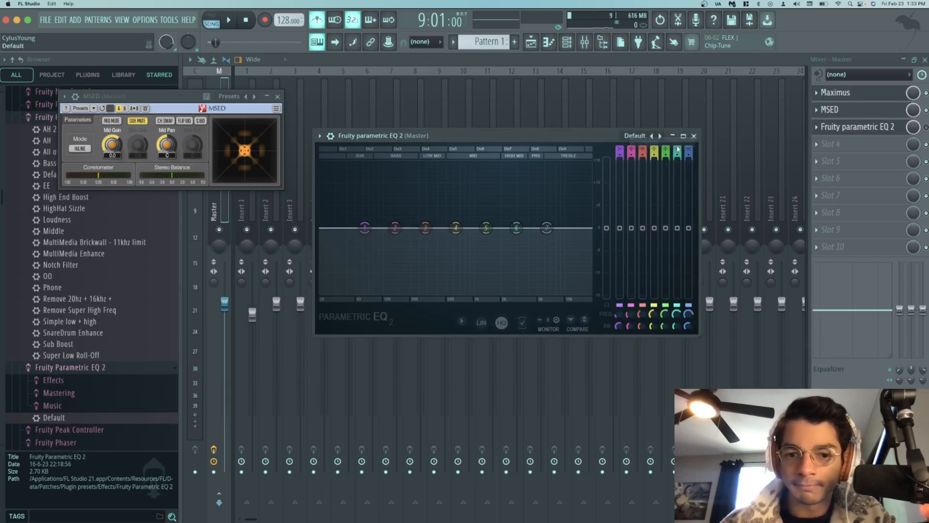
{"action": "left_click", "coordinate": [648, 141]}
- Play the bass from bar 9 and examine its spectrum in the Master's Fruity parametric EQ 2
{"action": "key", "text": "space"}
{"action": "left_click", "coordinate": [694, 136]}
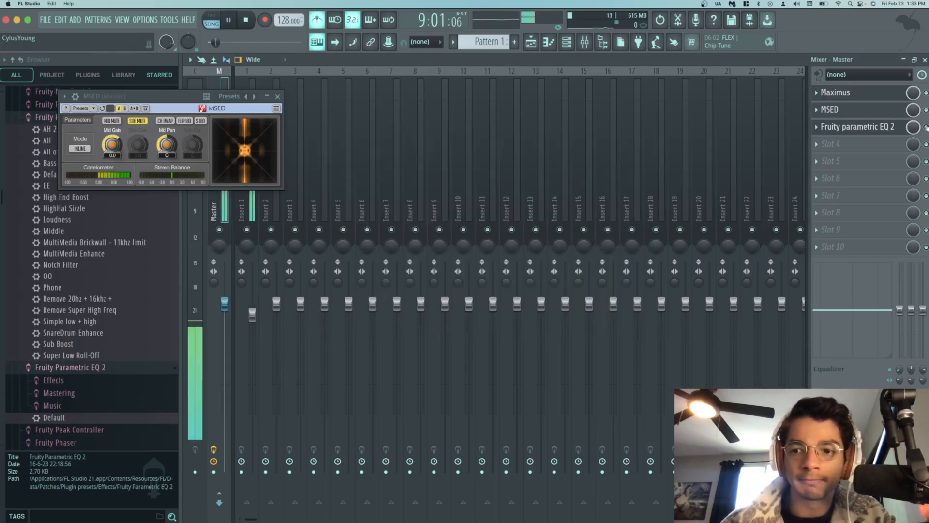
{"action": "left_click", "coordinate": [857, 127]}
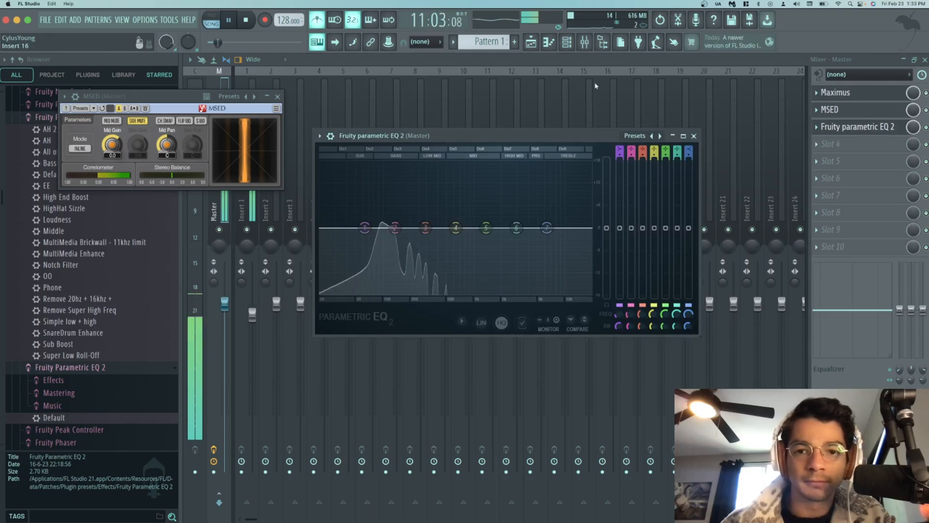
- Stop playback, return to the Playlist, and compare the soloed reference with the soloed bass track from bar 9
{"action": "key", "text": "F5"}
{"action": "key", "text": "space"}
{"action": "right_click", "coordinate": [320, 114]}
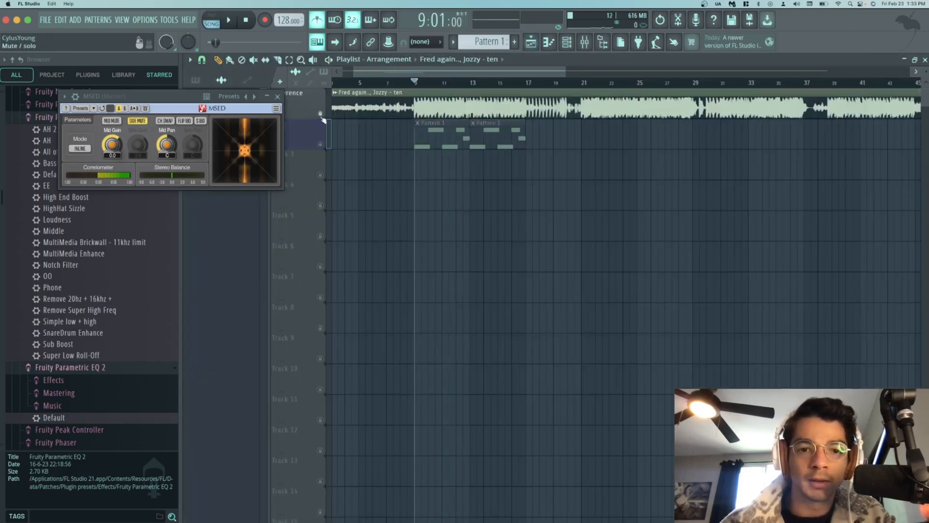
{"action": "key", "text": "space"}
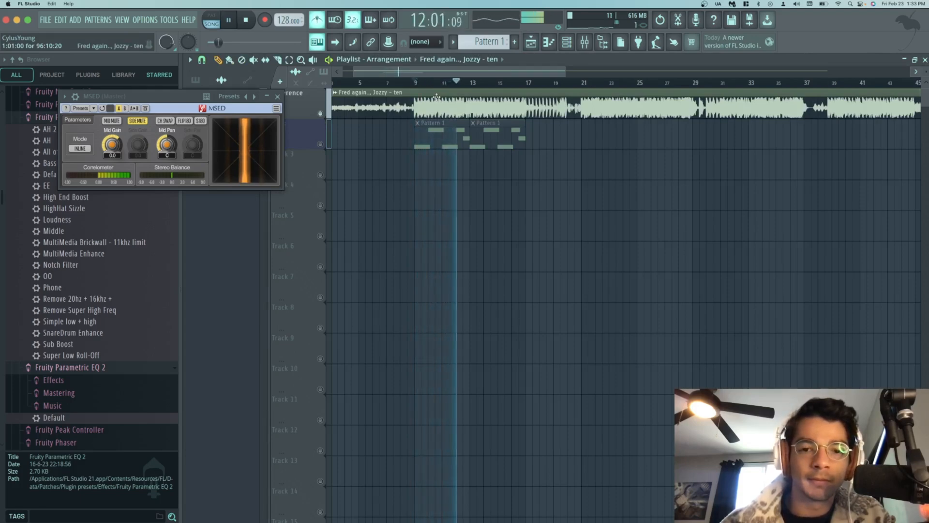
{"action": "right_click", "coordinate": [320, 143]}
{"action": "key", "text": "space"}
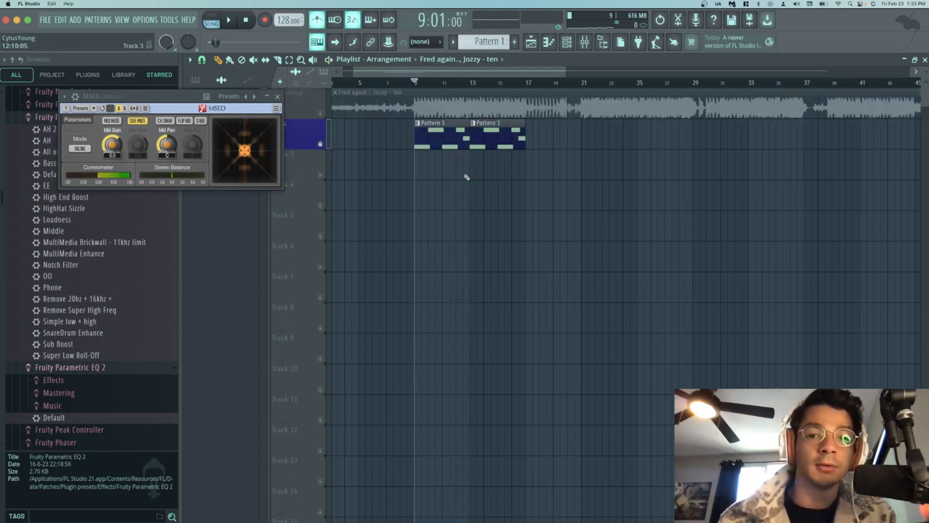
{"action": "key", "text": "space"}
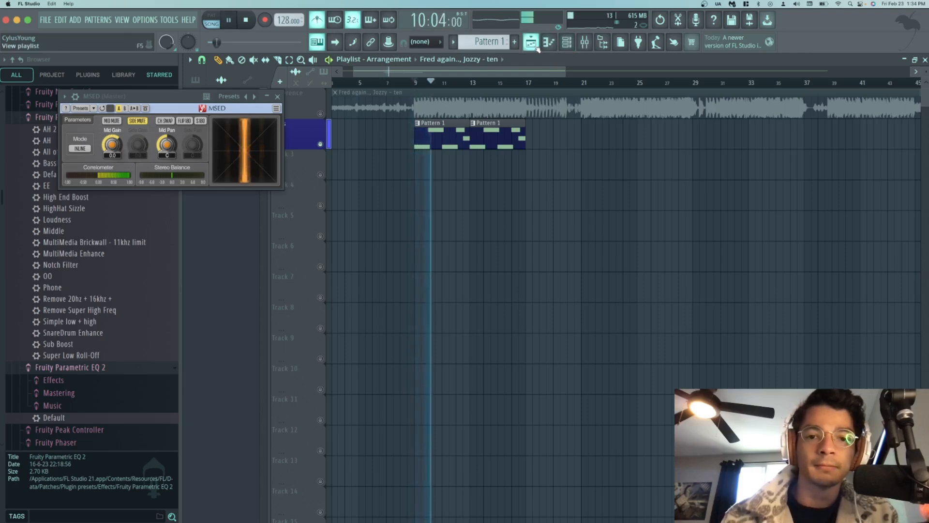
{"action": "key", "text": "space"}
- Reopen Vital from the Channel rack and shift its window slightly
{"action": "left_click", "coordinate": [568, 48]}
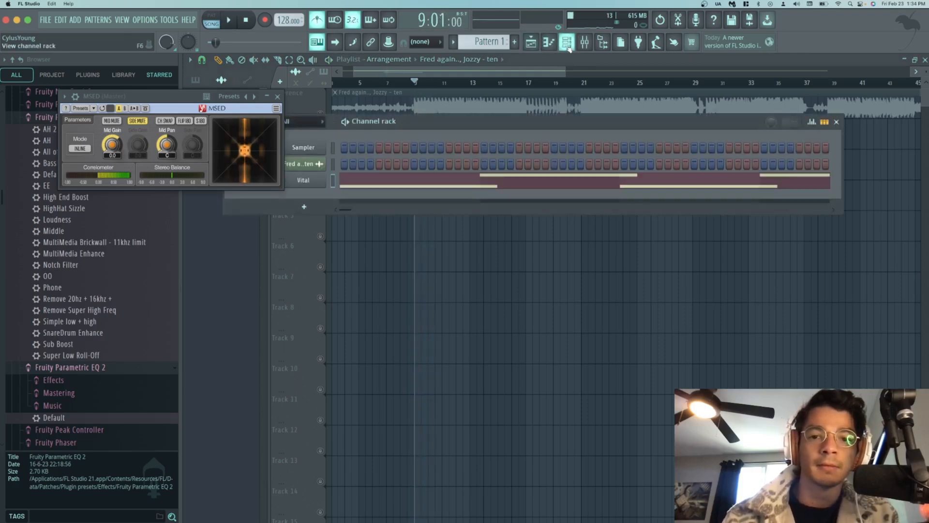
{"action": "left_click", "coordinate": [323, 183]}
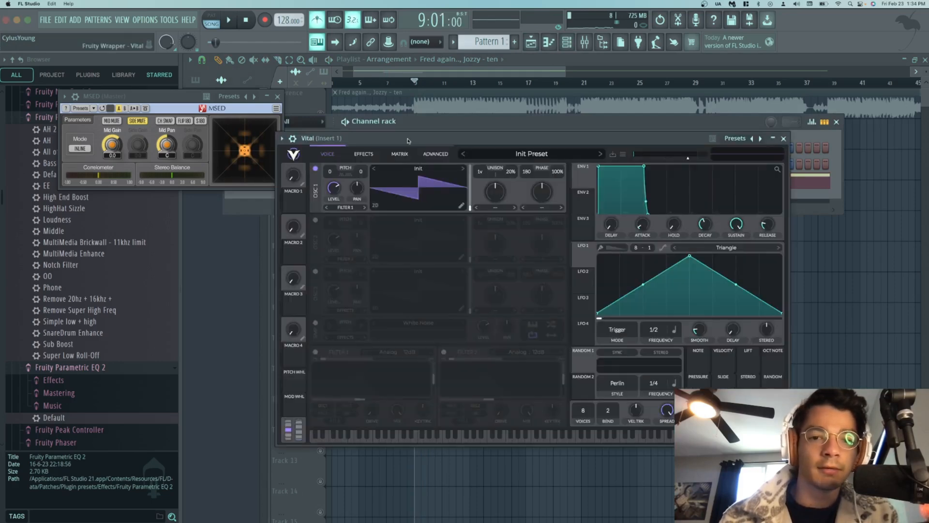
{"action": "left_click_drag", "start_coordinate": [408, 142], "coordinate": [387, 140]}
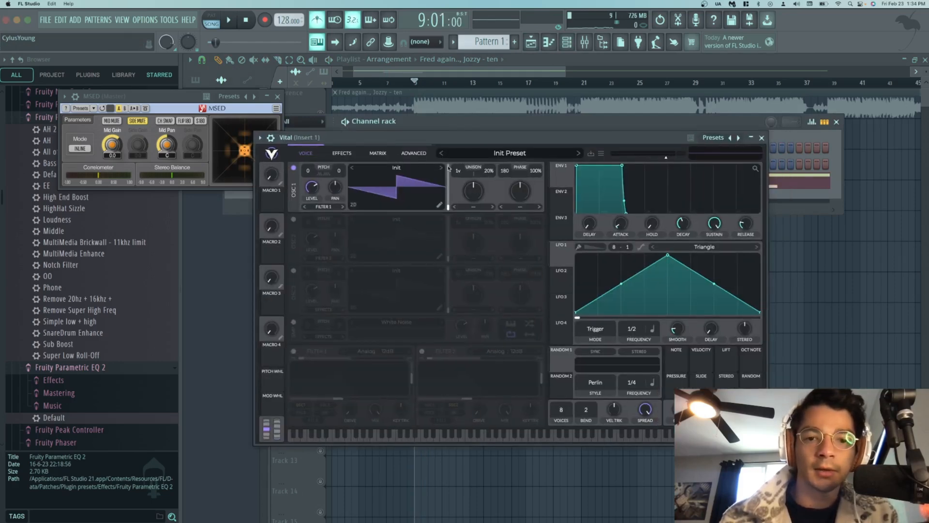
- Step oscillator 1 through neighbouring wavetables, including ESW Analog - JP800 Saw, to ESW Alesis Andromeda A6
{"action": "right_click", "coordinate": [416, 178]}
{"action": "left_click", "coordinate": [421, 169]}
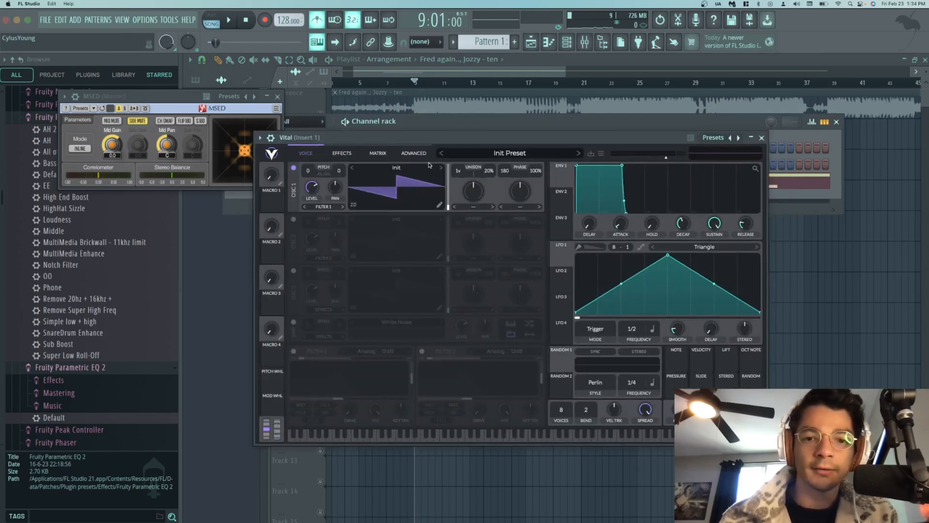
{"action": "left_click", "coordinate": [442, 168]}
{"action": "left_click", "coordinate": [442, 168]}
{"action": "left_click", "coordinate": [442, 168]}
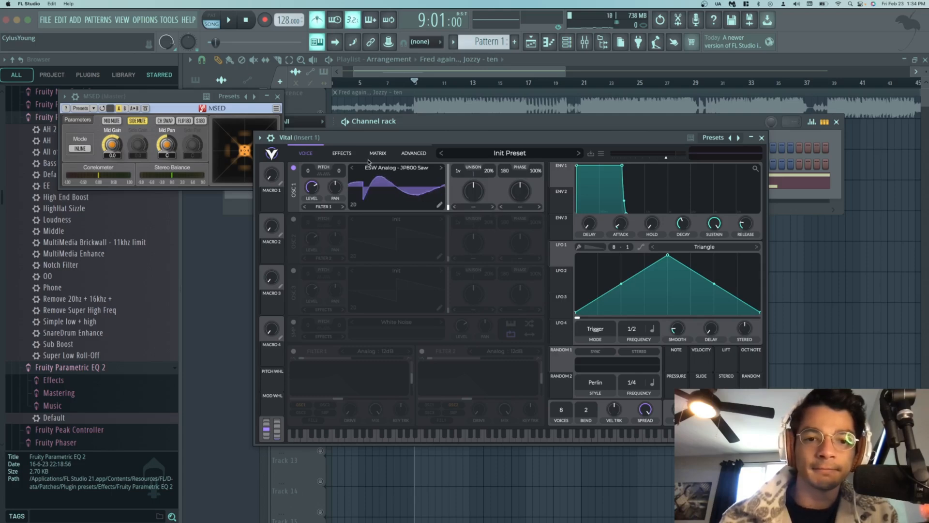
{"action": "left_click", "coordinate": [355, 167]}
{"action": "right_click", "coordinate": [401, 168]}
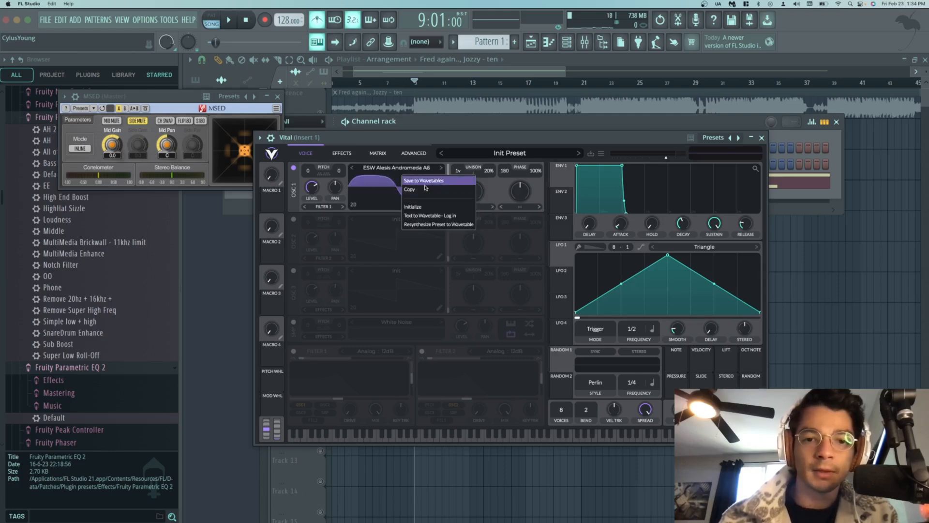
- Browse Vital's wavetable list for oscillator 1 and load Basic Shapes from the Factory folder
{"action": "left_click", "coordinate": [401, 168]}
{"action": "scroll", "coordinate": [616, 208], "scroll_direction": "down", "scroll_amount": 10}
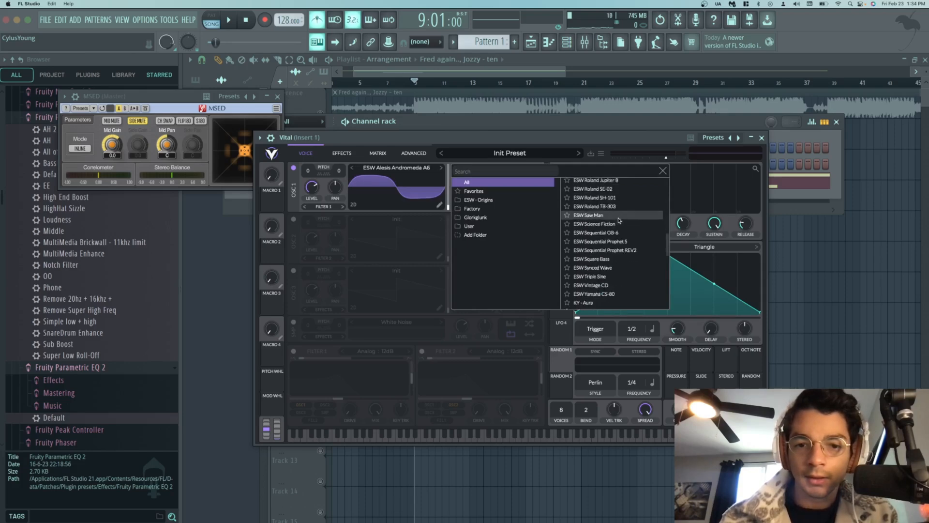
{"action": "scroll", "coordinate": [616, 207], "scroll_direction": "up", "scroll_amount": 10}
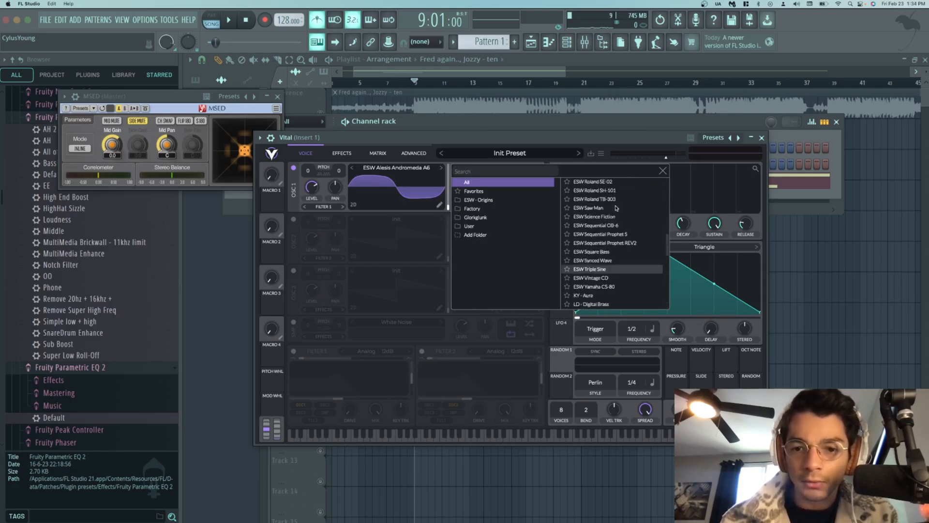
{"action": "left_click", "coordinate": [499, 201]}
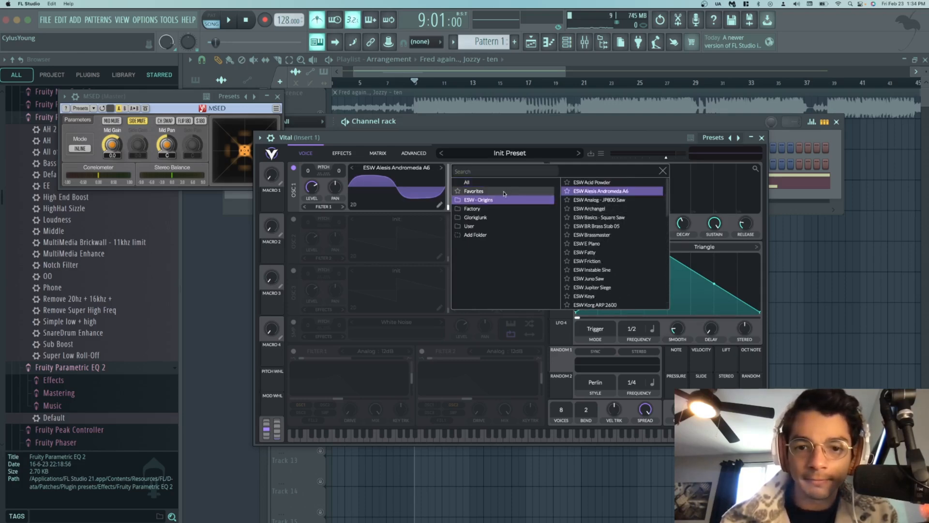
{"action": "left_click", "coordinate": [504, 193]}
{"action": "left_click", "coordinate": [504, 202]}
{"action": "left_click", "coordinate": [503, 208]}
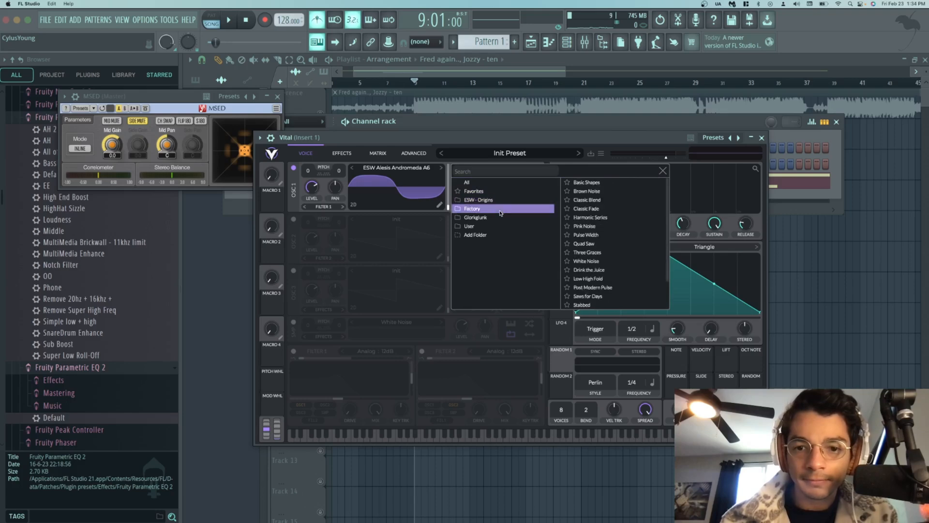
{"action": "left_click", "coordinate": [618, 187]}
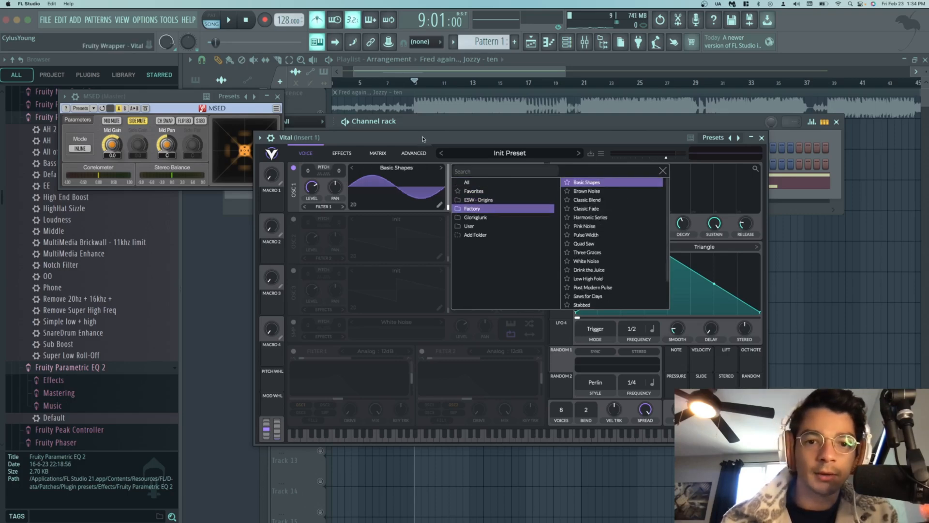
- Play the bass pattern through the Basic Shapes wavetable, close Vital and stop playback
{"action": "key", "text": "space"}
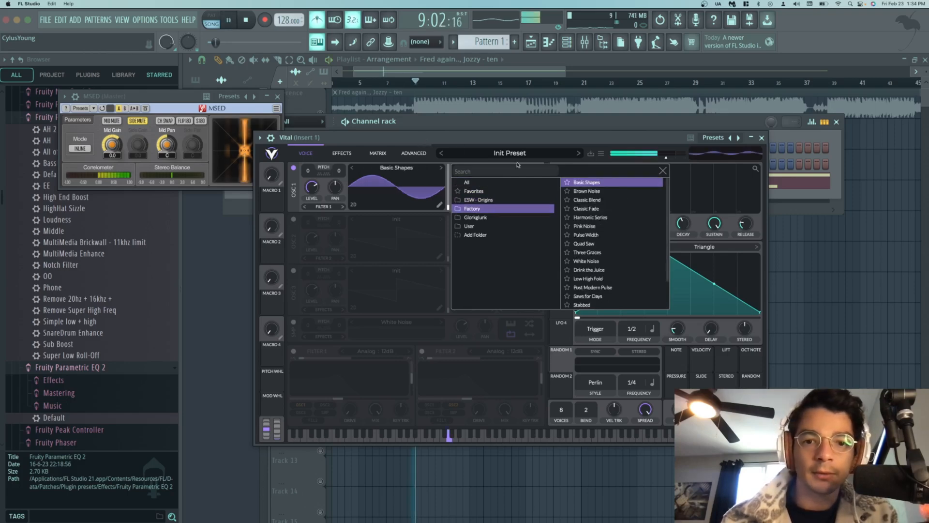
{"action": "left_click", "coordinate": [762, 139]}
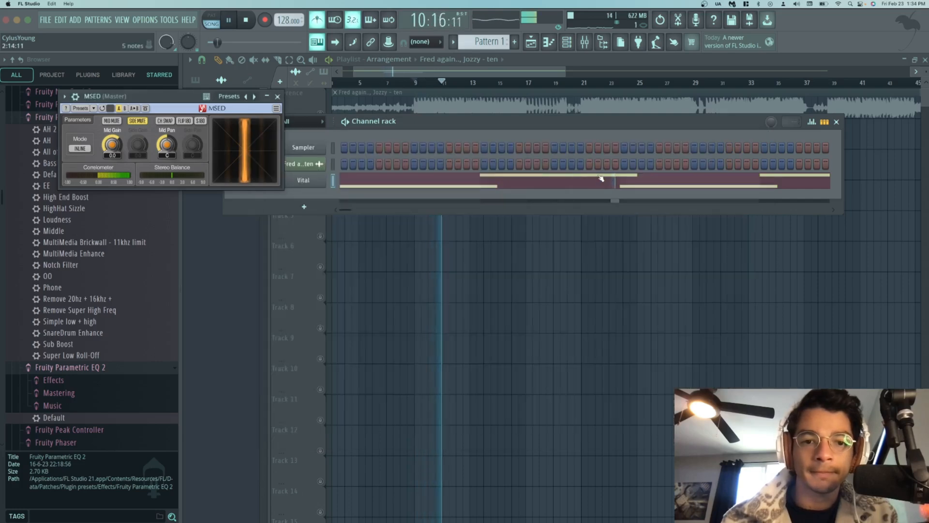
{"action": "key", "text": "space"}
- Move the Channel rack lower and compare the soloed reference against the bass using Basic Shapes
{"action": "left_click_drag", "start_coordinate": [455, 121], "coordinate": [430, 196]}
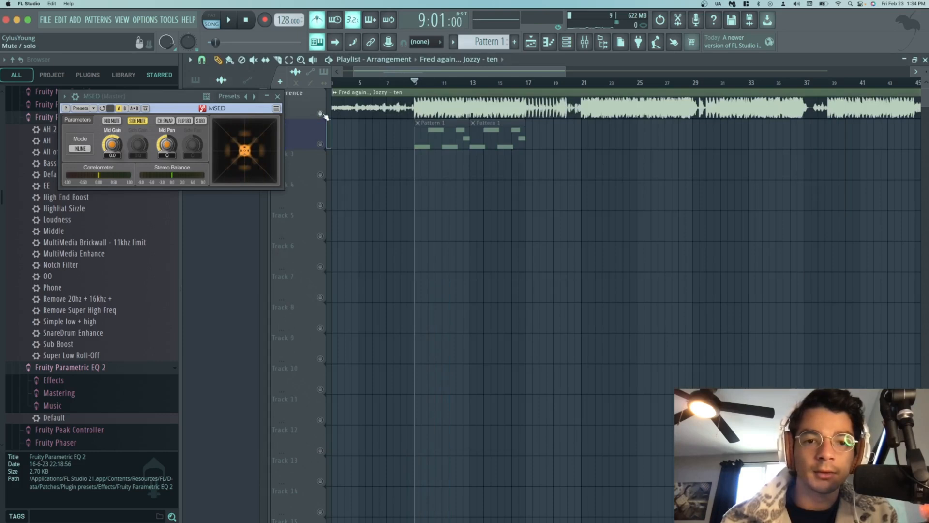
{"action": "key", "text": "space"}
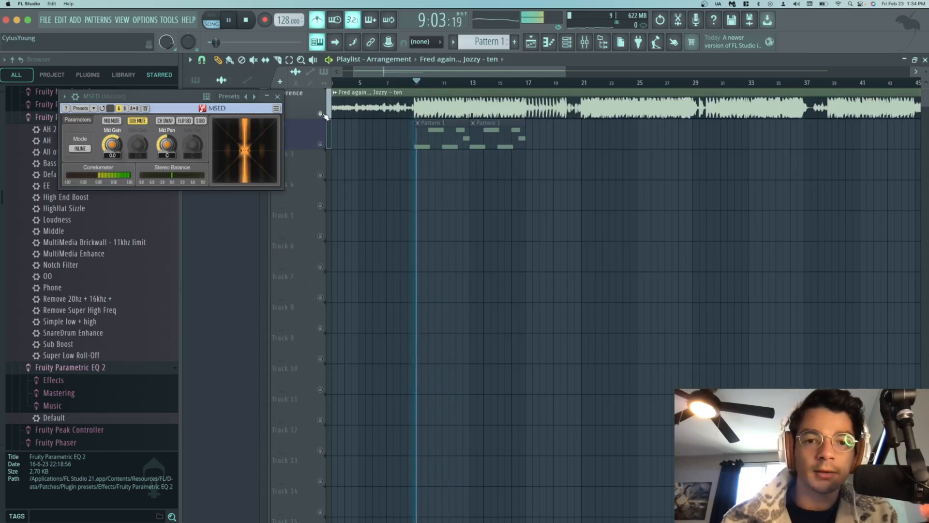
{"action": "left_click", "coordinate": [321, 146]}
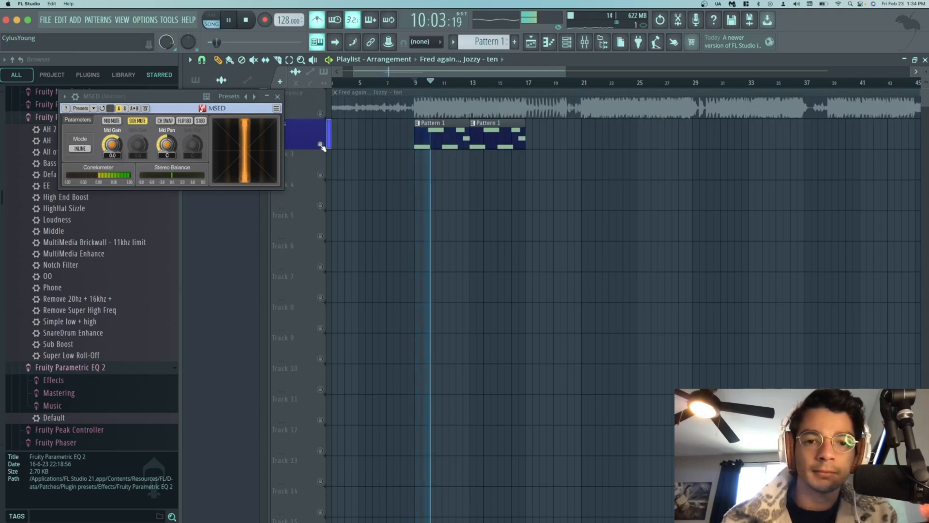
{"action": "key", "text": "space"}
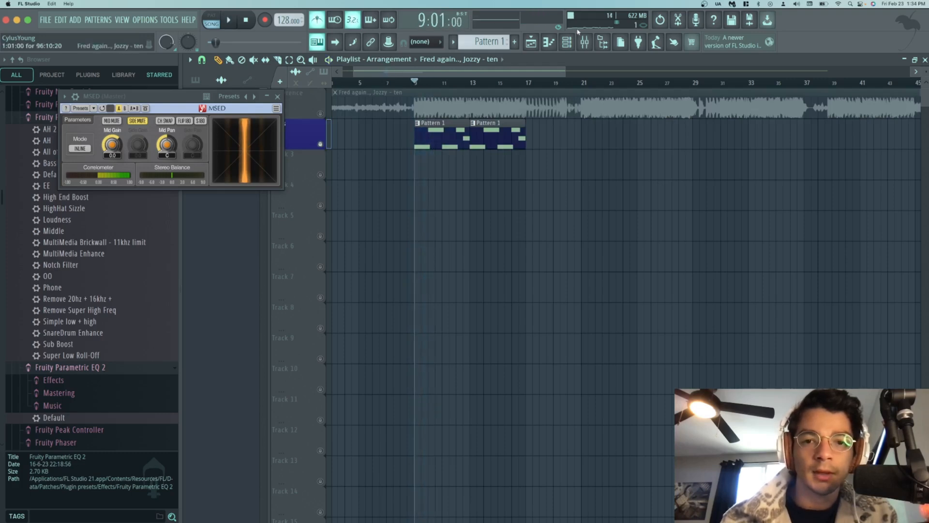
- Show the Mixer and the bass Piano roll, and reopen Vital from the Channel rack
{"action": "left_click", "coordinate": [537, 48]}
{"action": "left_click", "coordinate": [416, 257]}
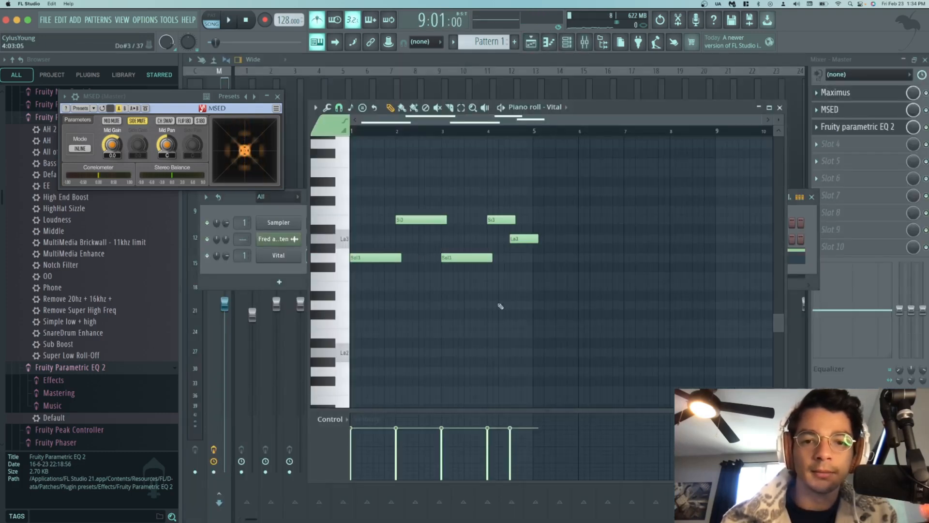
{"action": "left_click", "coordinate": [284, 274]}
{"action": "right_click", "coordinate": [282, 257]}
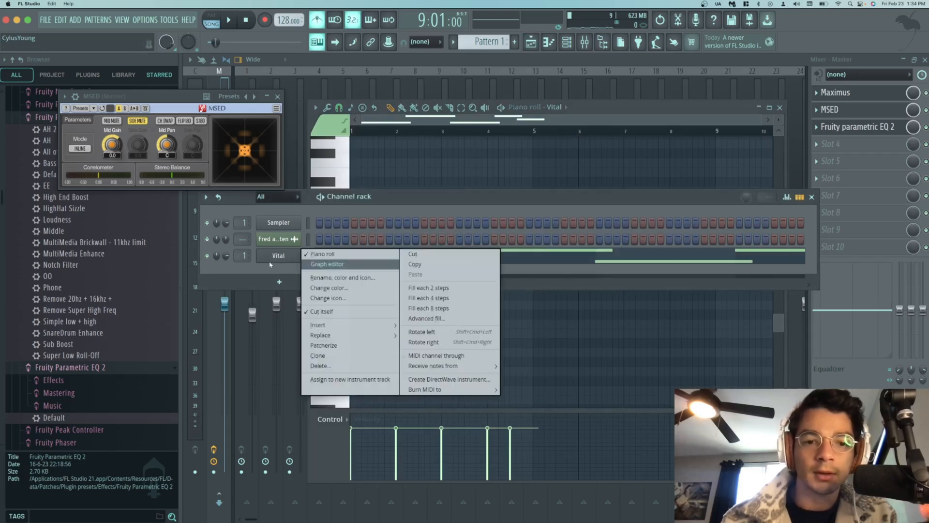
{"action": "left_click", "coordinate": [274, 259]}
{"action": "left_click", "coordinate": [274, 259]}
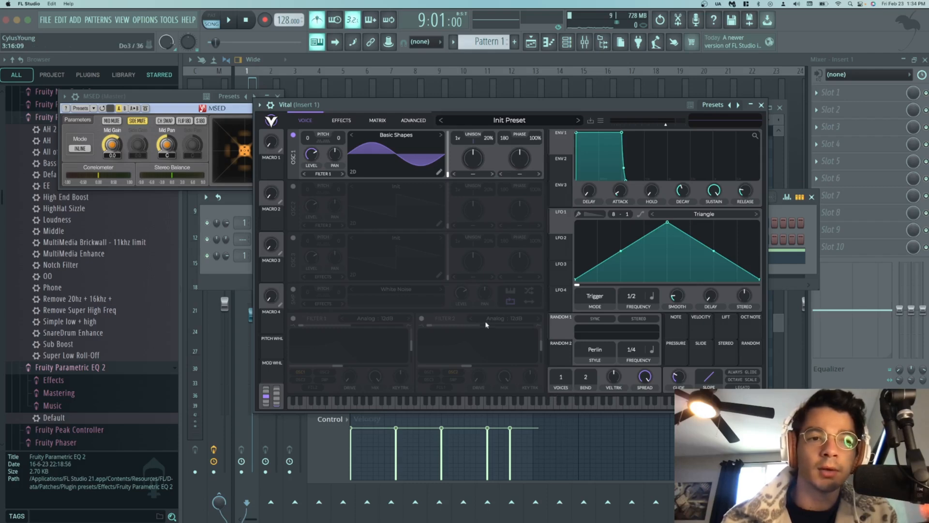
- Set Vital's glide to a portamento time of 0.48, playing the bass pattern before and after the change
{"action": "key", "text": "space"}
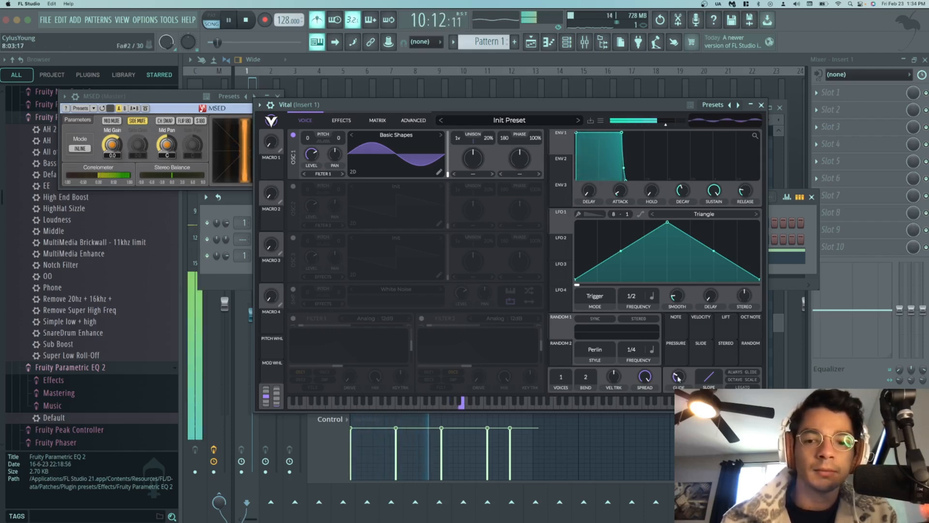
{"action": "key", "text": "space"}
{"action": "left_click_drag", "start_coordinate": [678, 380], "coordinate": [678, 370]}
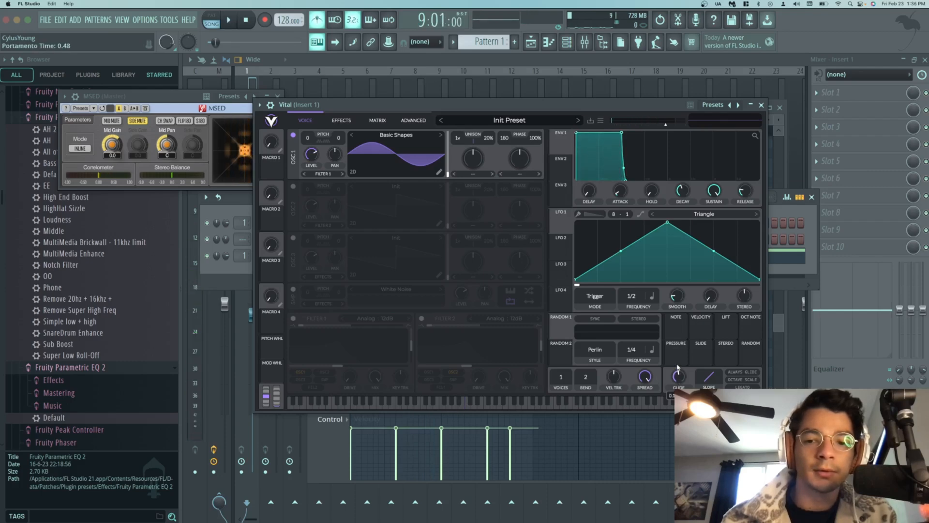
{"action": "key", "text": "space"}
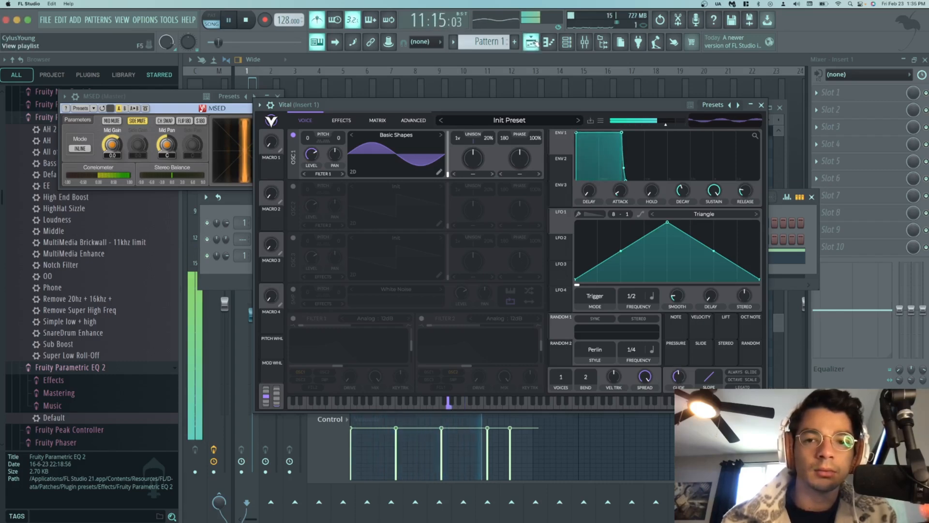
- Close Vital, return to the Playlist and play the soloed reference, bringing the Bass track back in alongside it
{"action": "key", "text": "F5"}
{"action": "left_click", "coordinate": [761, 105]}
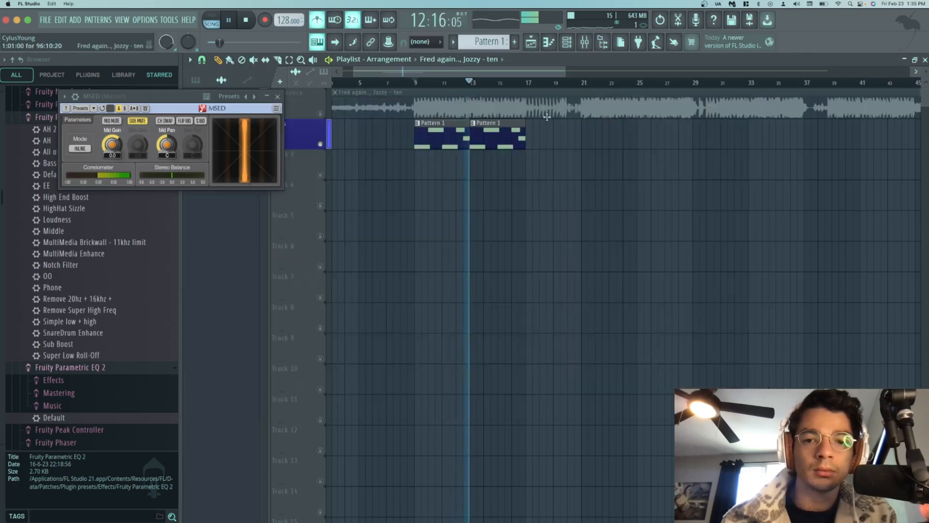
{"action": "key", "text": "space"}
{"action": "right_click", "coordinate": [321, 114]}
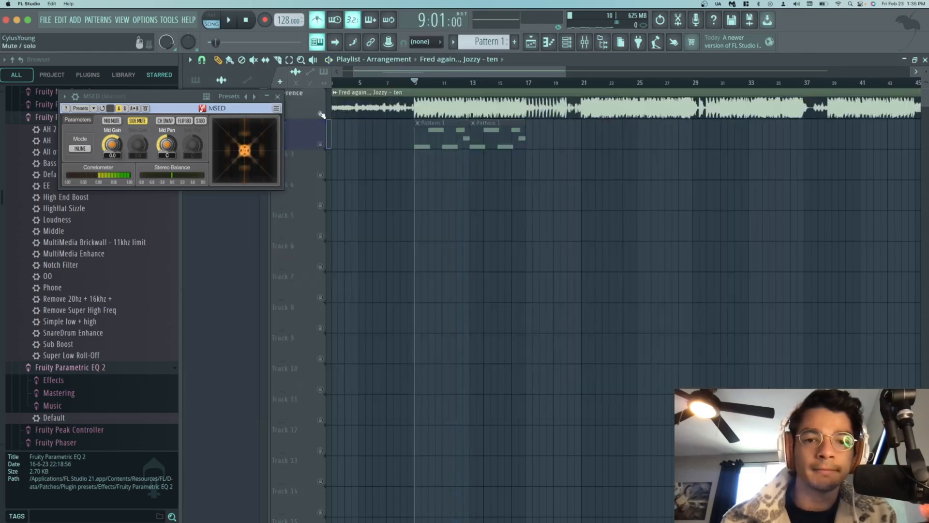
{"action": "key", "text": "space"}
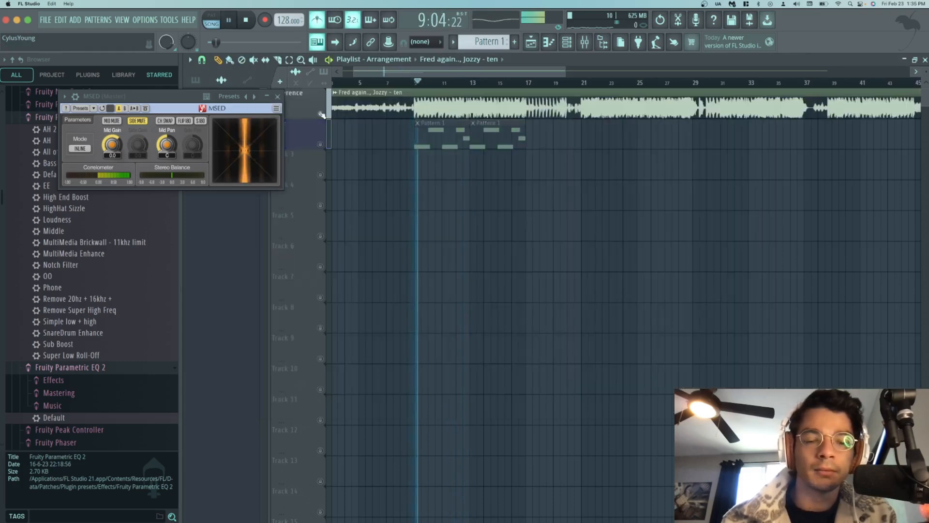
{"action": "left_click", "coordinate": [320, 144]}
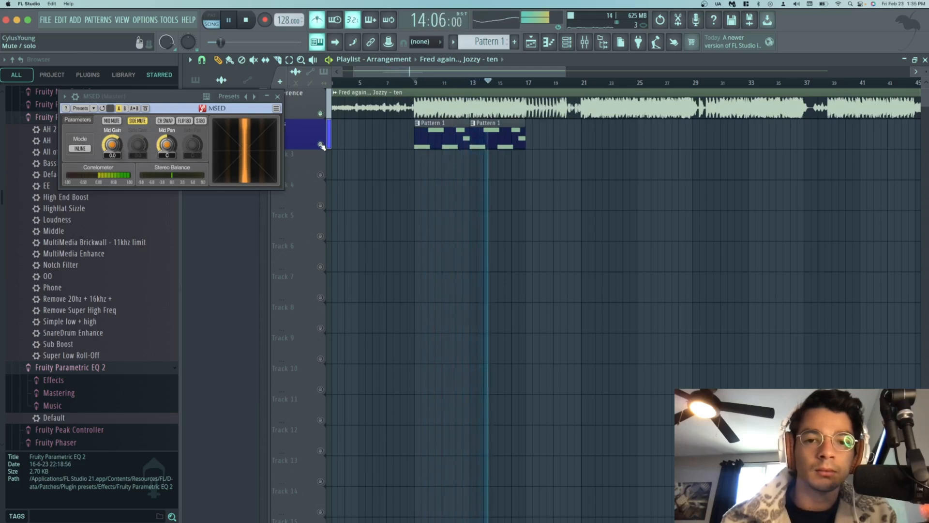
- Solo the Bass track, transpose all of Pattern 1's notes down one octave, then play the pattern and close the Piano roll
{"action": "key", "text": "space"}
{"action": "right_click", "coordinate": [320, 144]}
{"action": "double_click", "coordinate": [433, 123]}
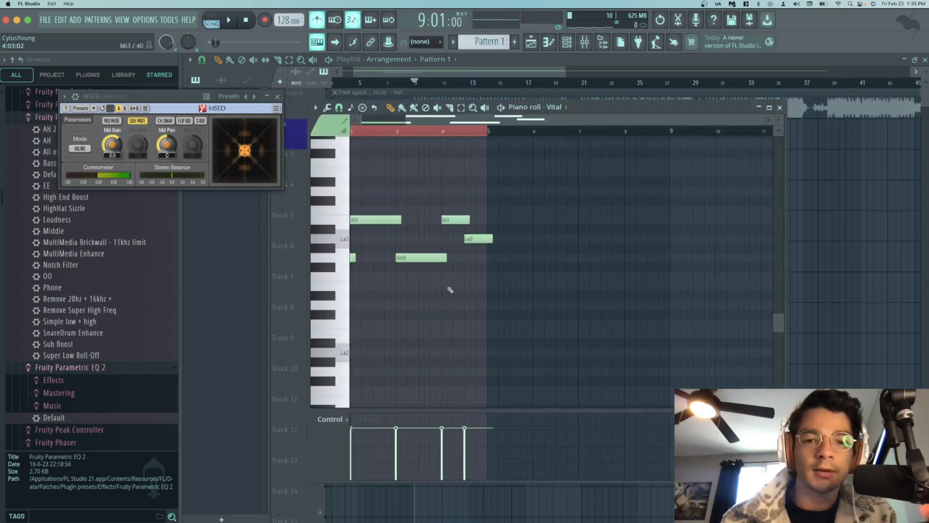
{"action": "left_click_drag", "start_coordinate": [464, 120], "coordinate": [415, 120]}
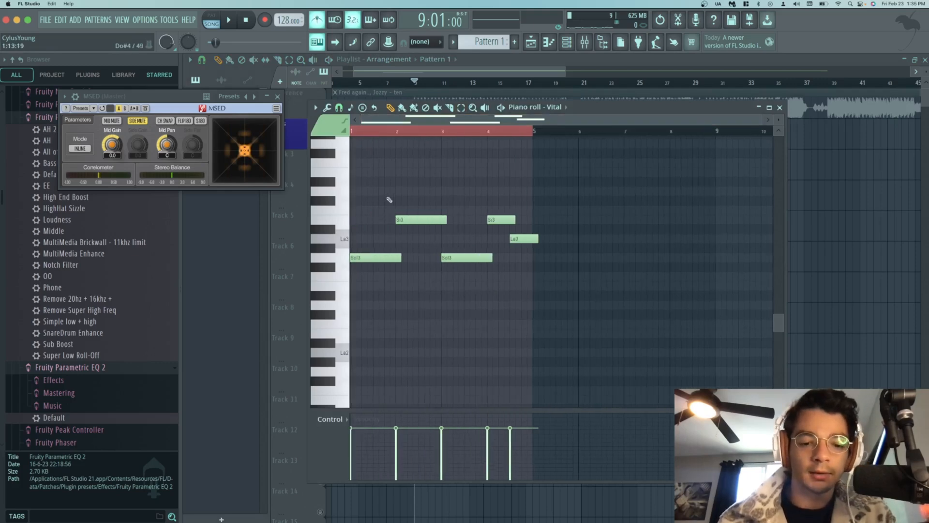
{"action": "key", "text": "ctrl+a"}
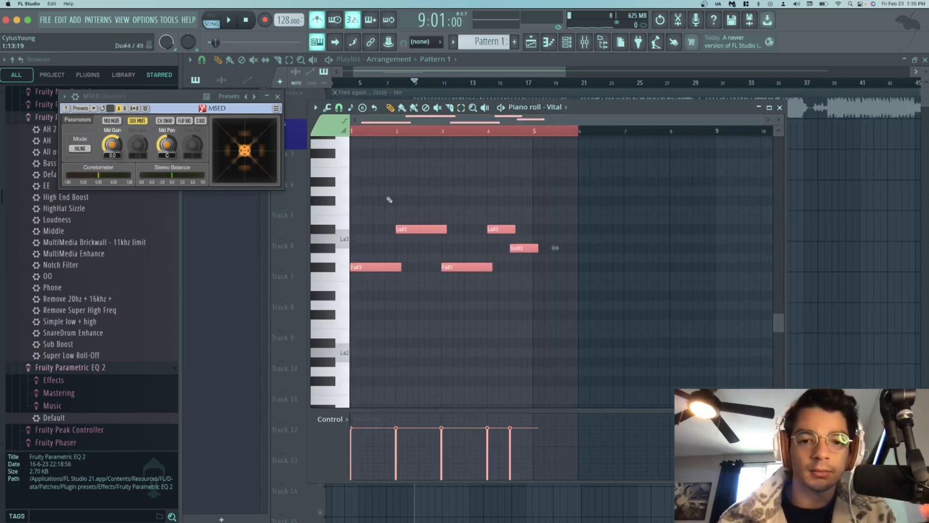
{"action": "key", "text": "ctrl+Down"}
{"action": "key", "text": "space"}
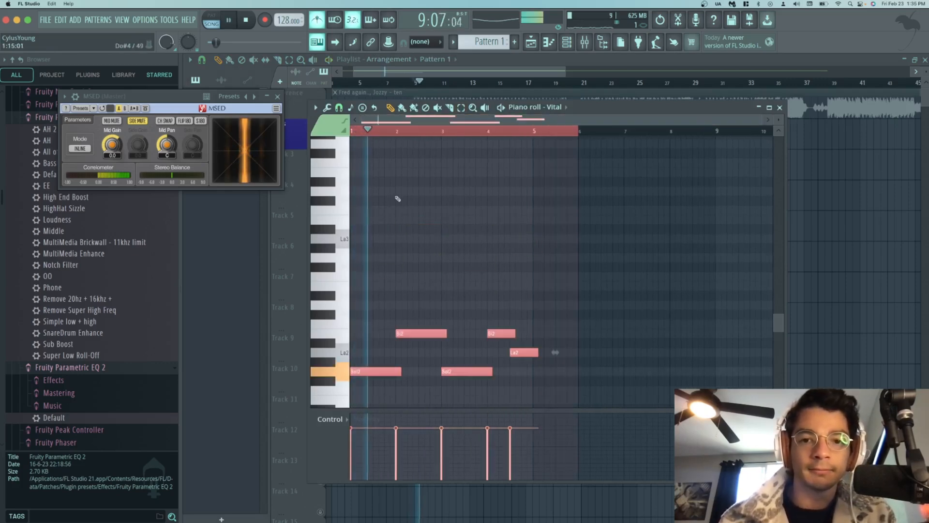
{"action": "left_click", "coordinate": [780, 108]}
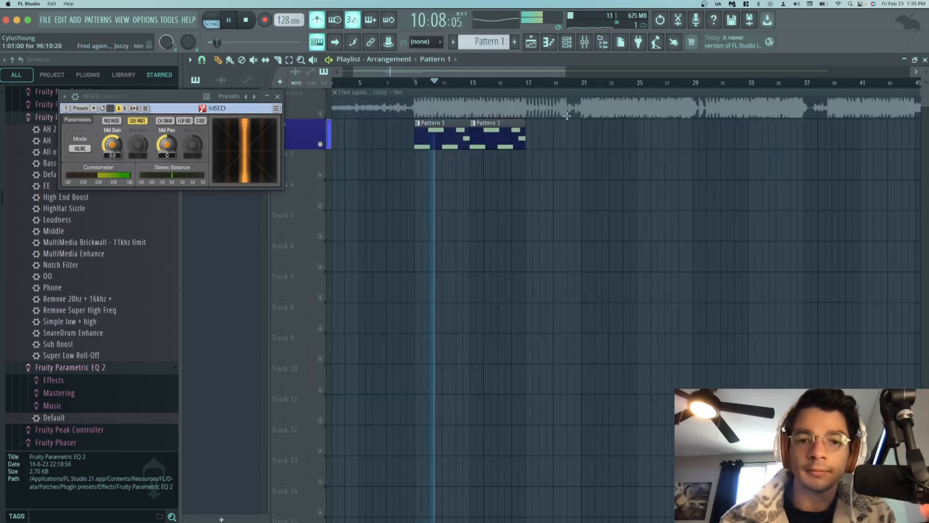
- Compare the soloed reference with the lowered bass, playing them separately and together, and finish with the Bass track soloed
{"action": "left_click", "coordinate": [320, 115]}
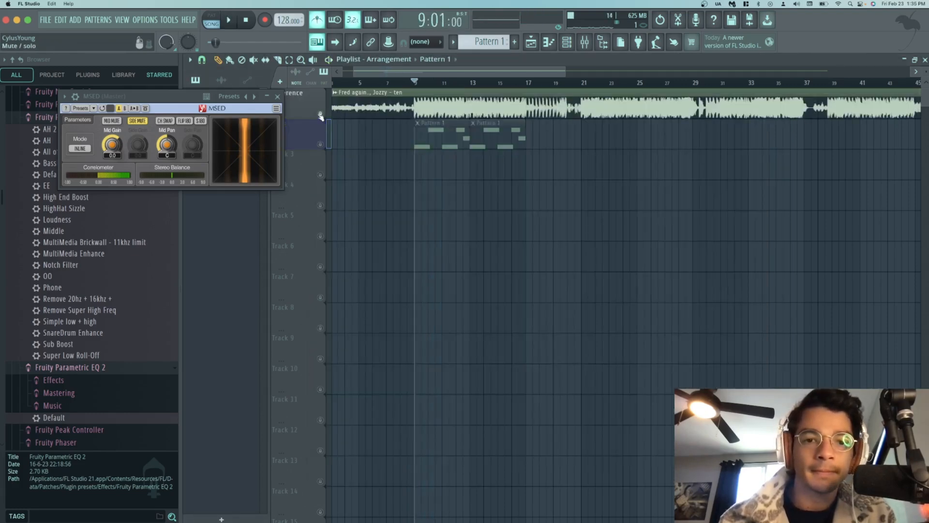
{"action": "right_click", "coordinate": [320, 145]}
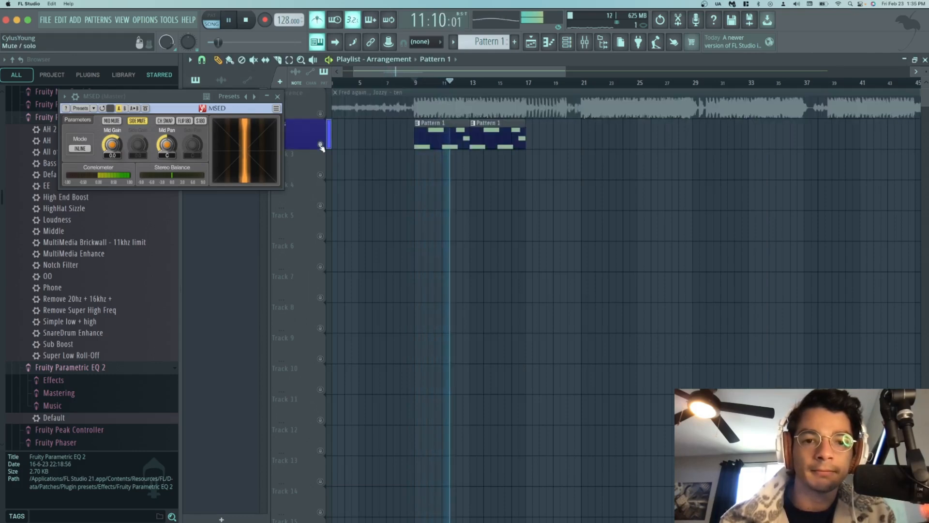
{"action": "left_click", "coordinate": [320, 114]}
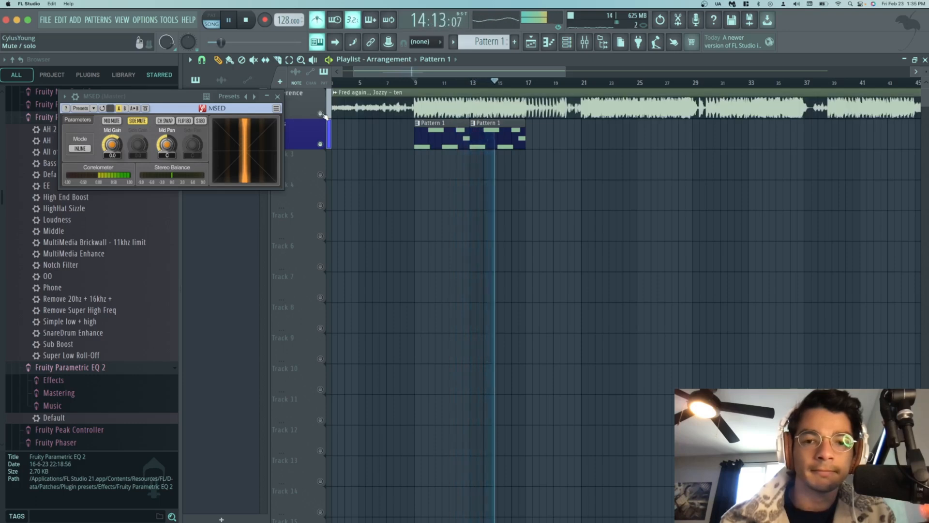
{"action": "right_click", "coordinate": [322, 115]}
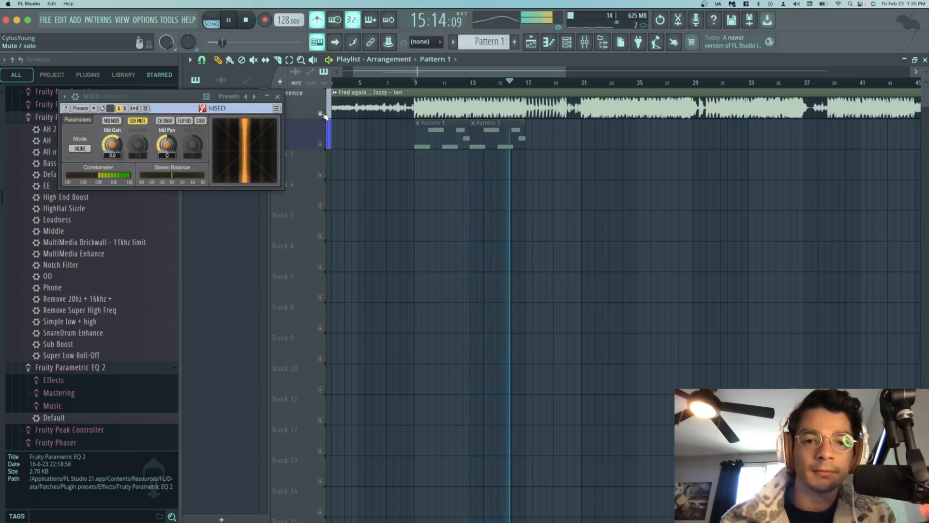
{"action": "right_click", "coordinate": [321, 145]}
{"action": "key", "text": "space"}
{"action": "key", "text": "space"}
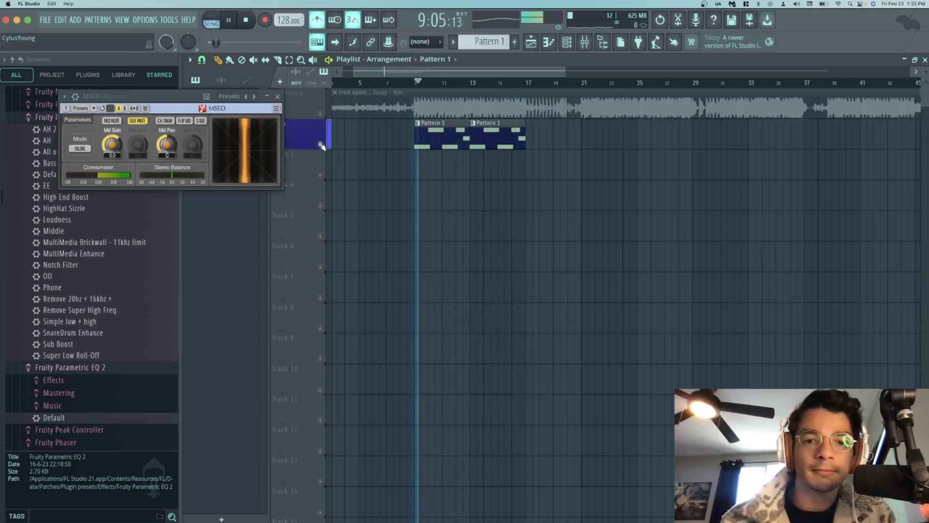
{"action": "key", "text": "space"}
{"action": "left_click", "coordinate": [321, 144]}
{"action": "left_click", "coordinate": [321, 145]}
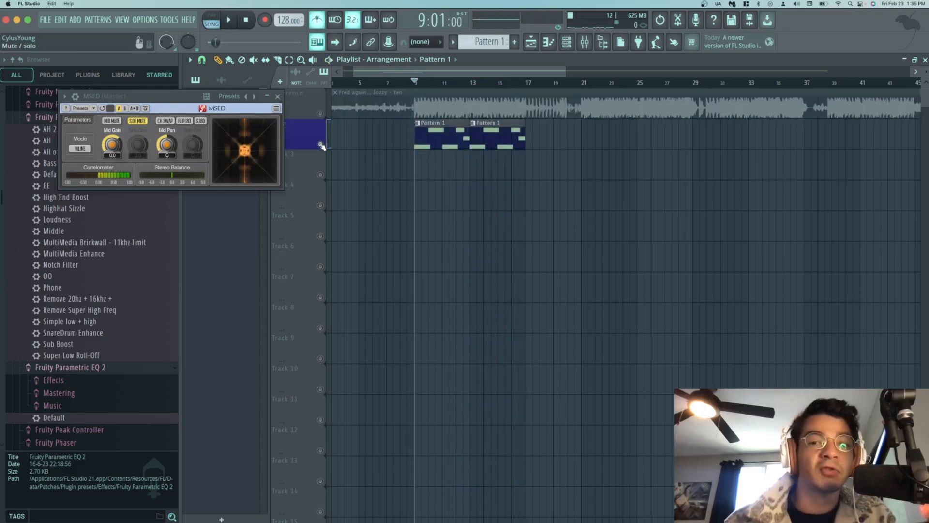
- Close the MSED window and play a short stretch of the soloed reference from bar 9
{"action": "left_click", "coordinate": [277, 98]}
{"action": "left_click_drag", "start_coordinate": [167, 254], "coordinate": [173, 283]}
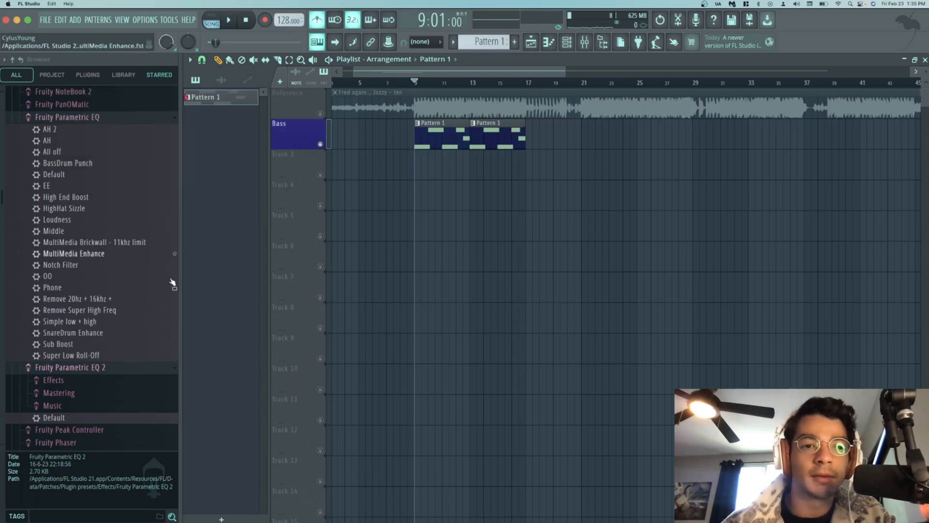
{"action": "scroll", "coordinate": [420, 210], "scroll_direction": "up", "scroll_amount": 5}
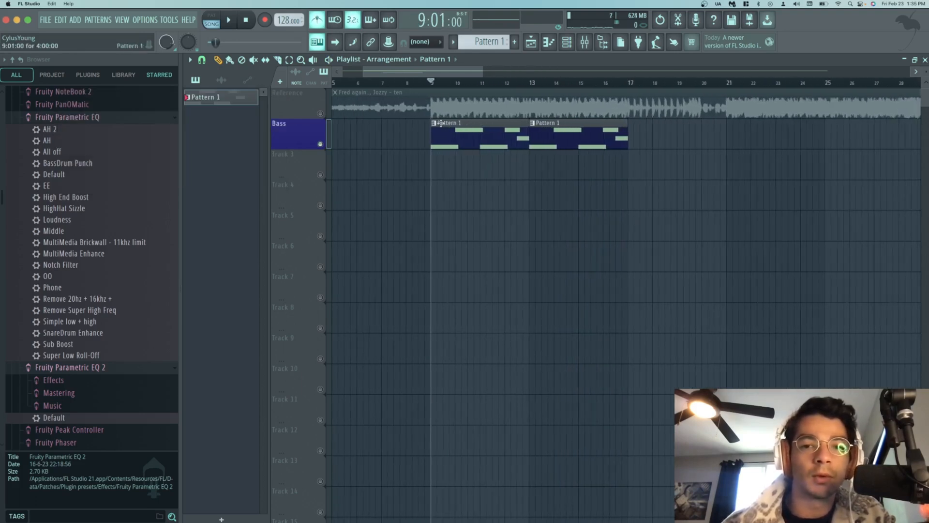
{"action": "left_click", "coordinate": [321, 114], "text": "ctrl"}
{"action": "key", "text": "space"}
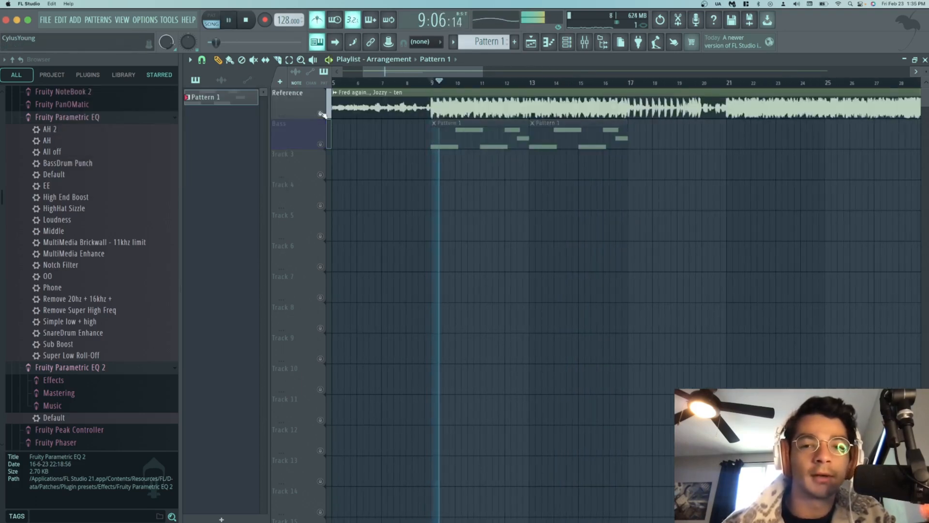
{"action": "key", "text": "space"}
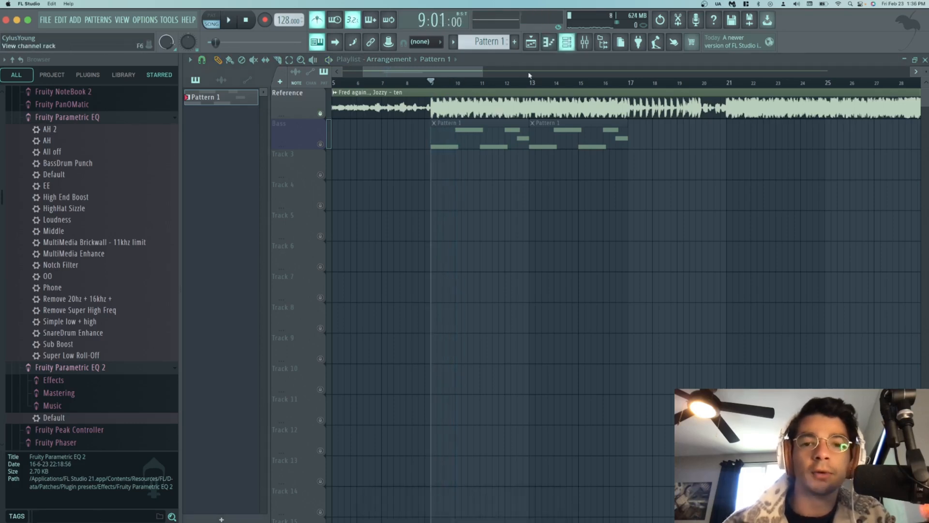
- Play the soloed reference while examining its low-end spectrum in the Master's Fruity parametric EQ 2, checking Maximus's low band first
{"action": "left_click", "coordinate": [320, 144], "text": "ctrl"}
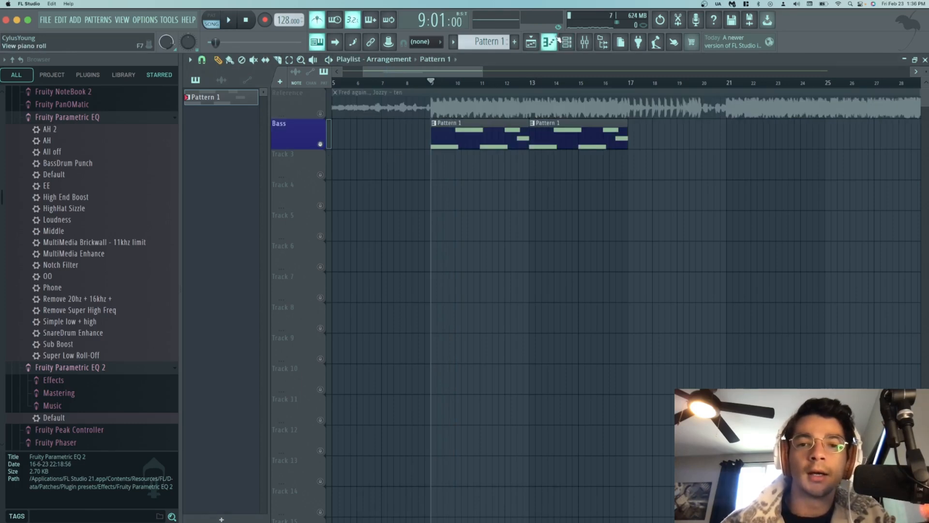
{"action": "left_click", "coordinate": [320, 114], "text": "ctrl"}
{"action": "left_click", "coordinate": [588, 47]}
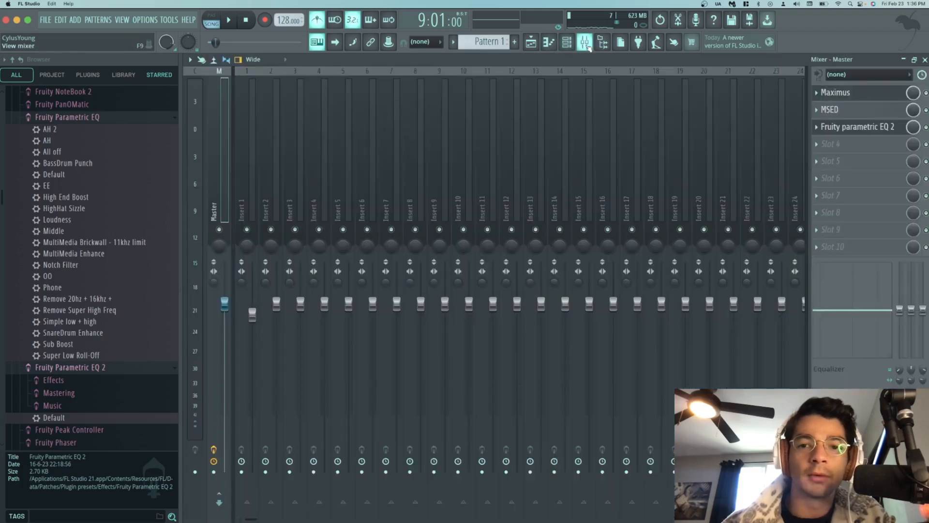
{"action": "left_click", "coordinate": [870, 127]}
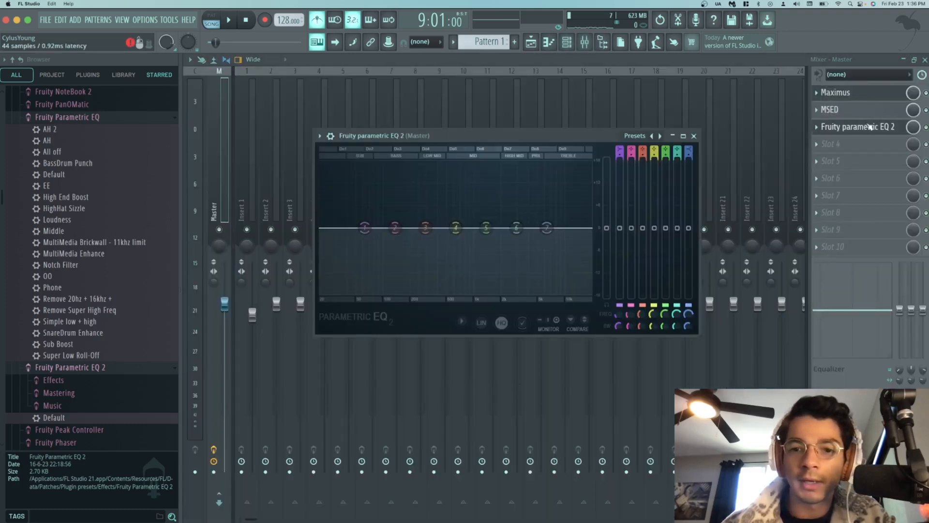
{"action": "left_click", "coordinate": [843, 92]}
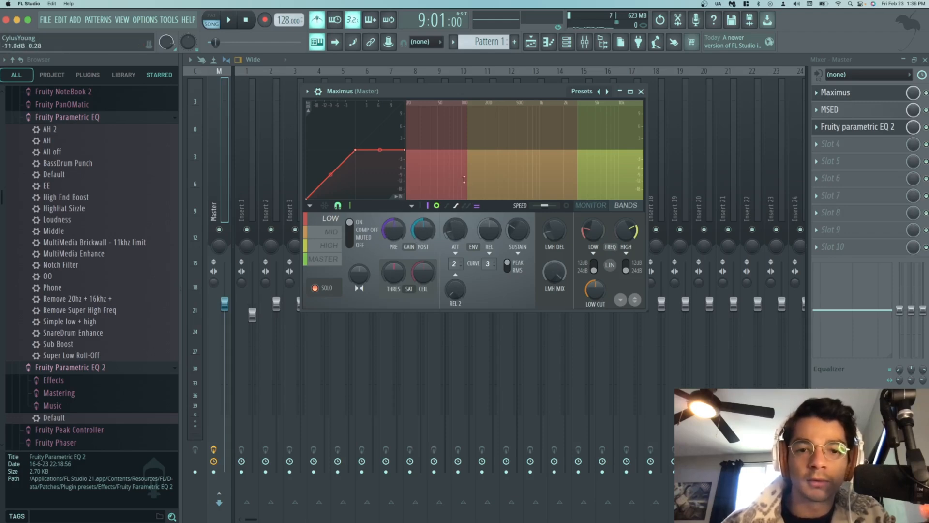
{"action": "key", "text": "space"}
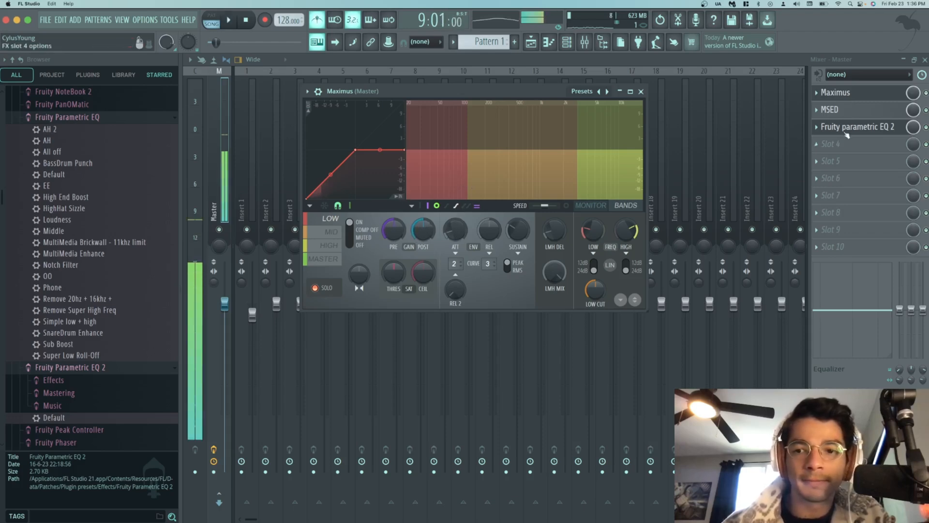
{"action": "left_click", "coordinate": [848, 131]}
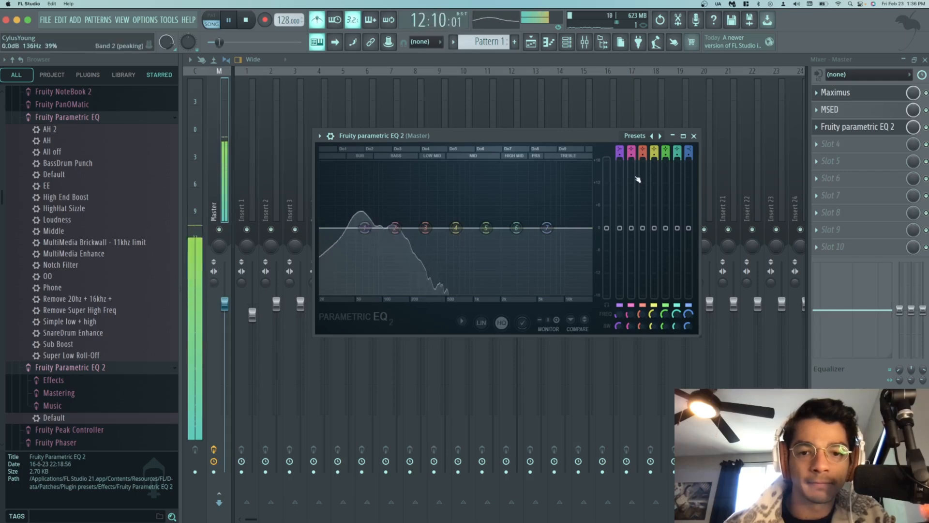
{"action": "left_click", "coordinate": [694, 136]}
{"action": "key", "text": "space"}
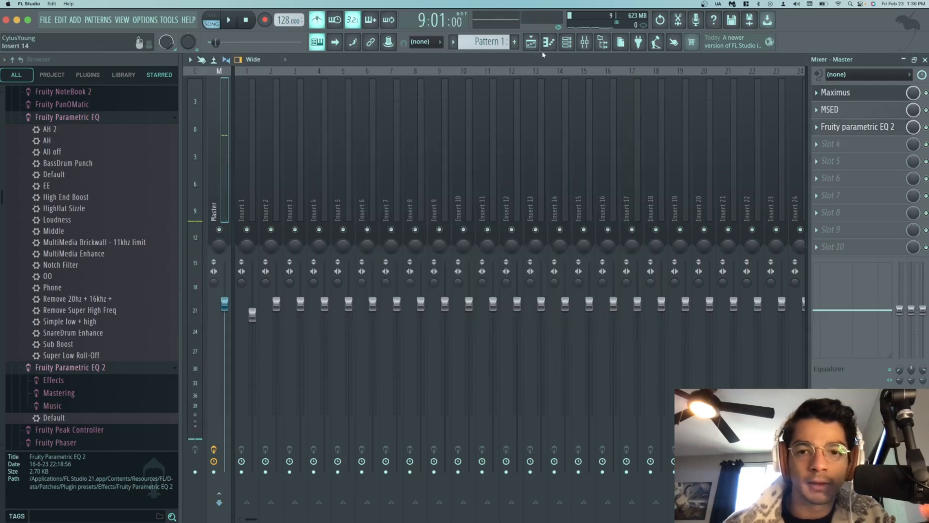
- Solo the Bass track and play it while examining its spectrum in the Master's Fruity parametric EQ 2
{"action": "left_click", "coordinate": [532, 46]}
{"action": "right_click", "coordinate": [314, 147]}
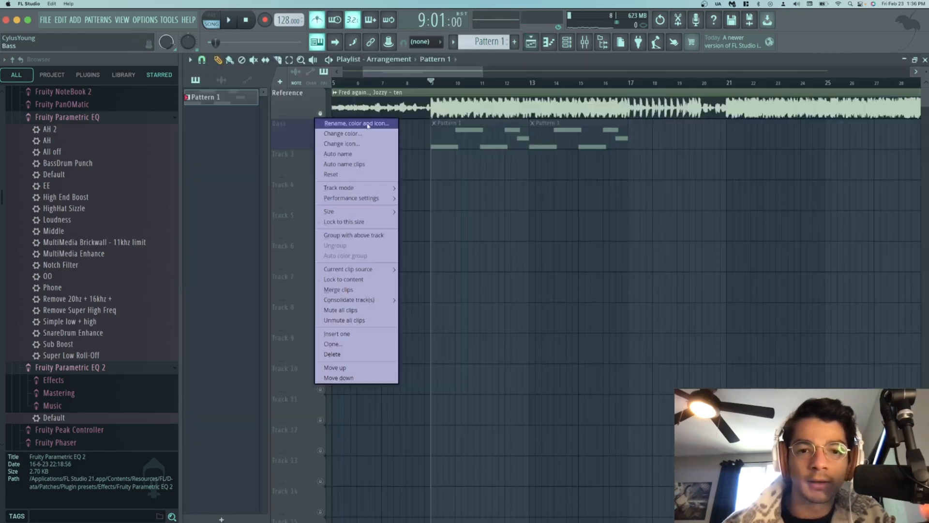
{"action": "left_click", "coordinate": [292, 137]}
{"action": "right_click", "coordinate": [316, 146]}
{"action": "left_click", "coordinate": [304, 139]}
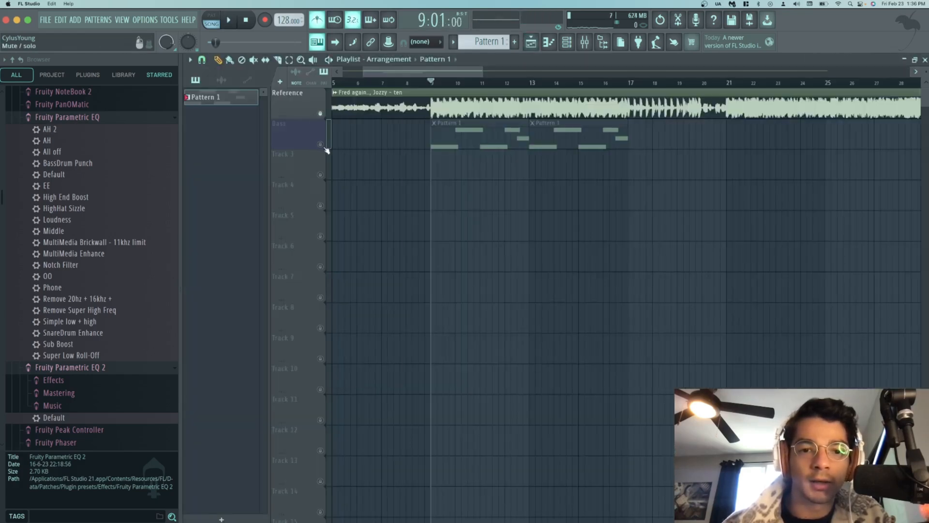
{"action": "right_click", "coordinate": [322, 145]}
{"action": "left_click", "coordinate": [567, 43]}
{"action": "key", "text": "space"}
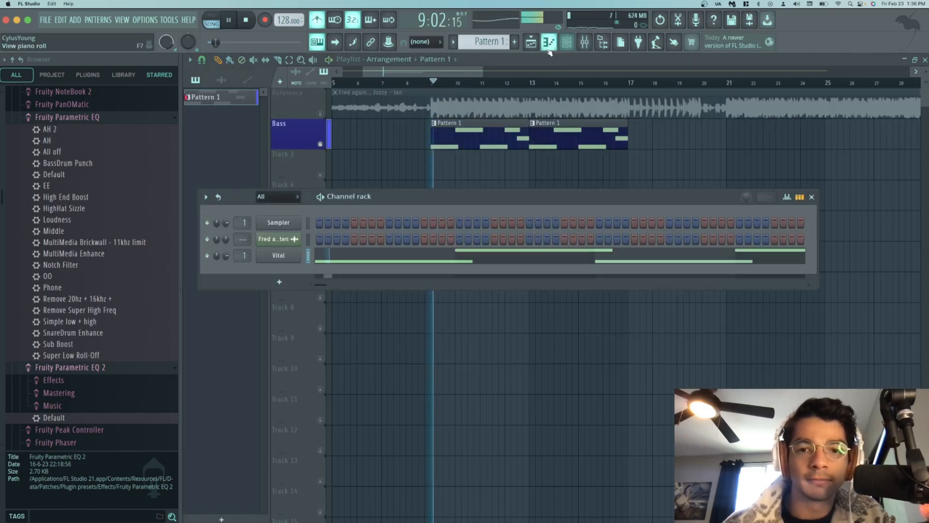
{"action": "left_click", "coordinate": [535, 46]}
{"action": "left_click", "coordinate": [533, 45]}
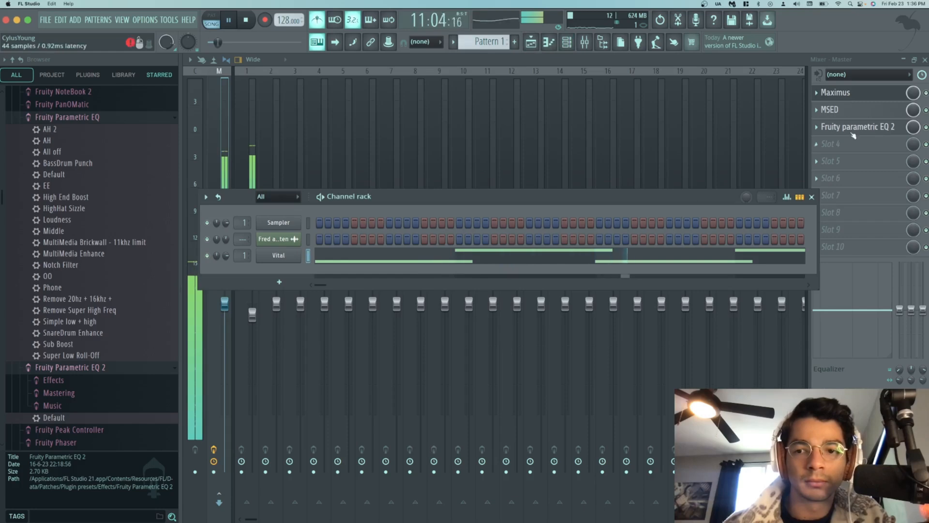
{"action": "left_click", "coordinate": [874, 127]}
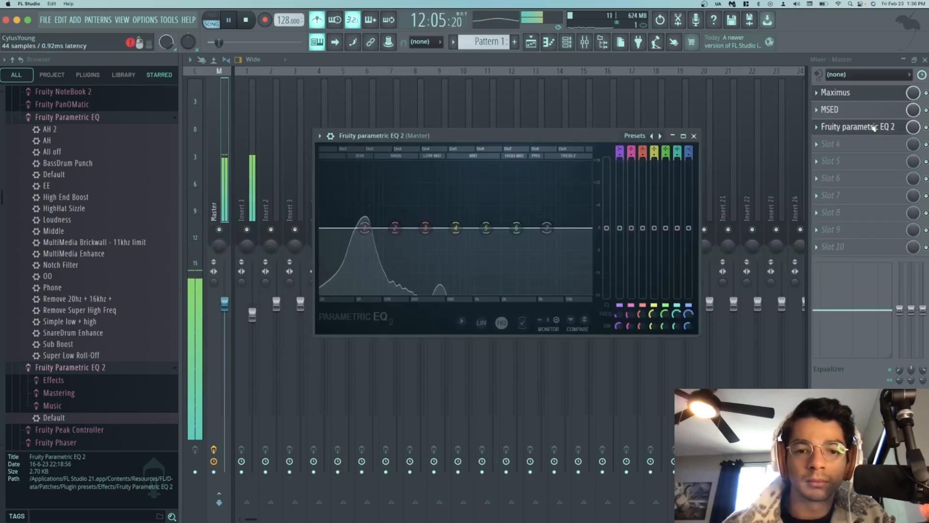
- Return to the Playlist and replay the reference and the Bass track, each soloed in turn, to compare their sound
{"action": "left_click", "coordinate": [532, 44]}
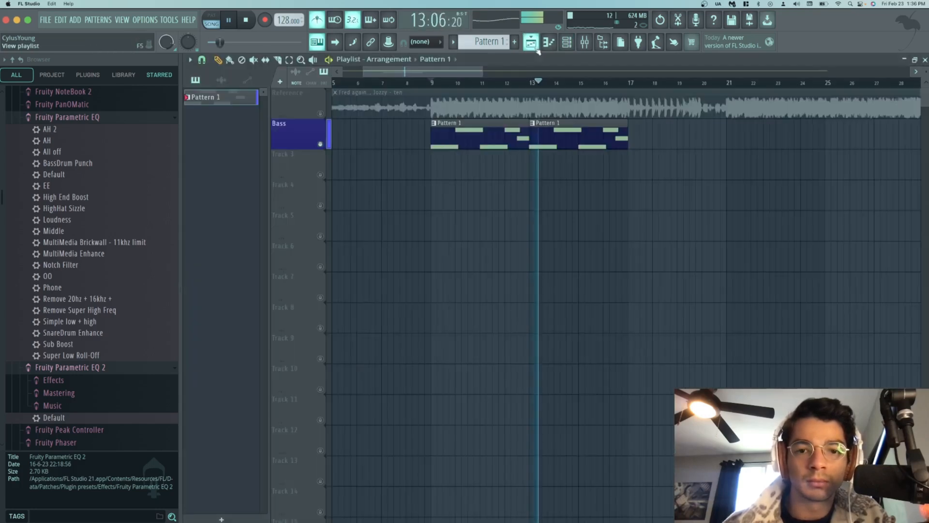
{"action": "key", "text": "space"}
{"action": "left_click", "coordinate": [320, 114]}
{"action": "key", "text": "space"}
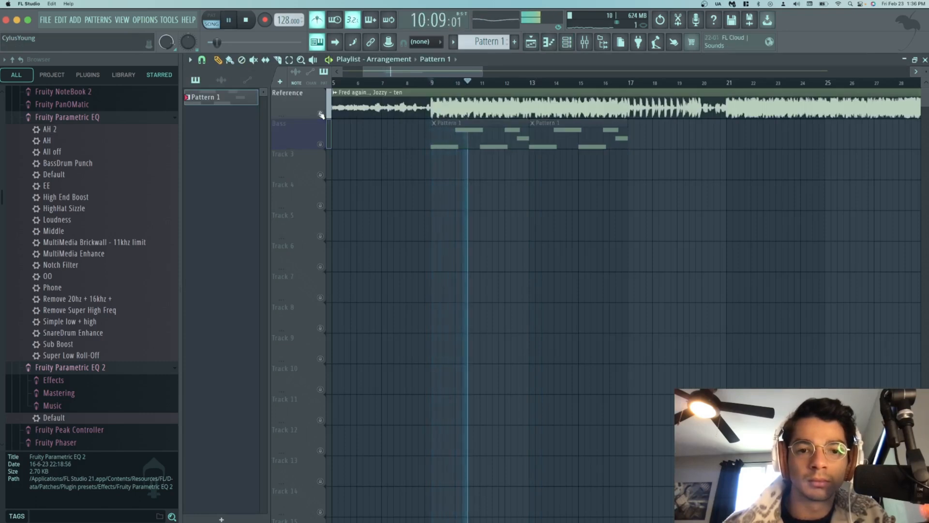
{"action": "left_click", "coordinate": [567, 43]}
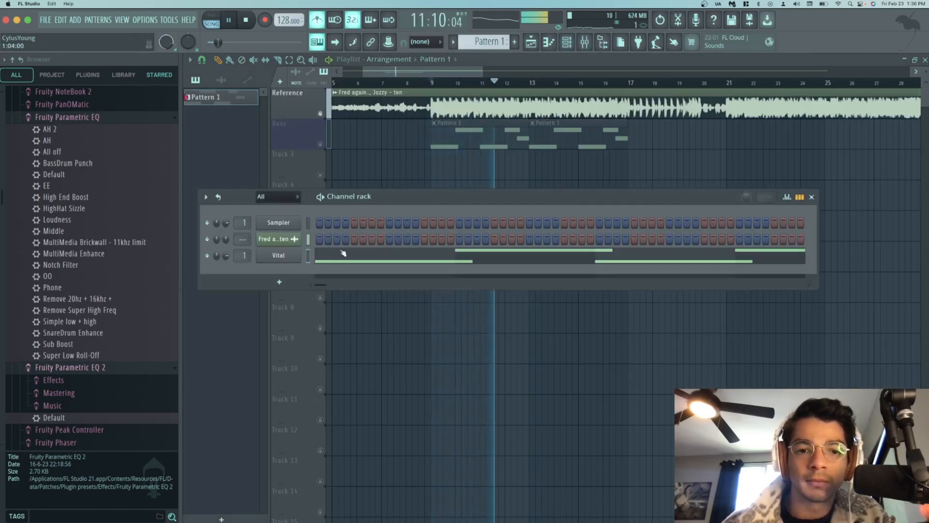
{"action": "right_click", "coordinate": [320, 144]}
{"action": "key", "text": "space"}
{"action": "key", "text": "space"}
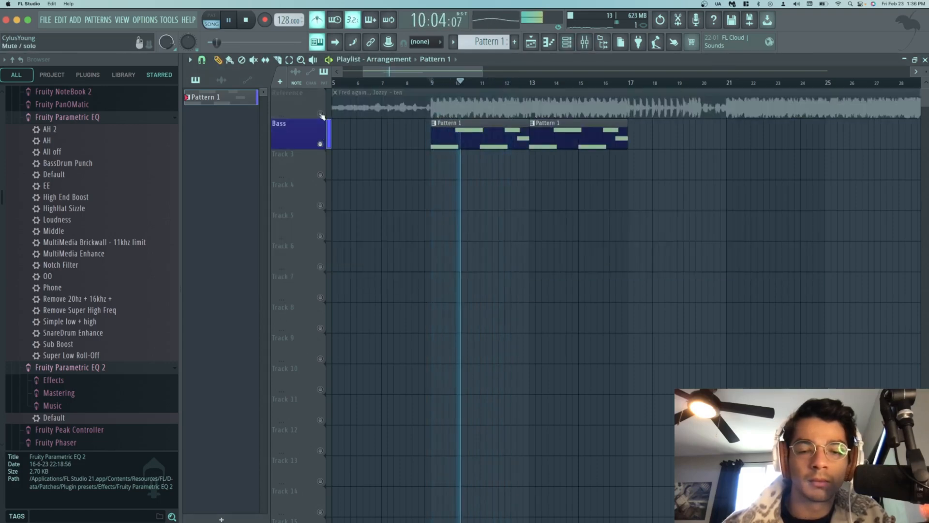
- Solo the Reference track, switch the solo back to Bass during playback to compare them, and stop
{"action": "right_click", "coordinate": [321, 114]}
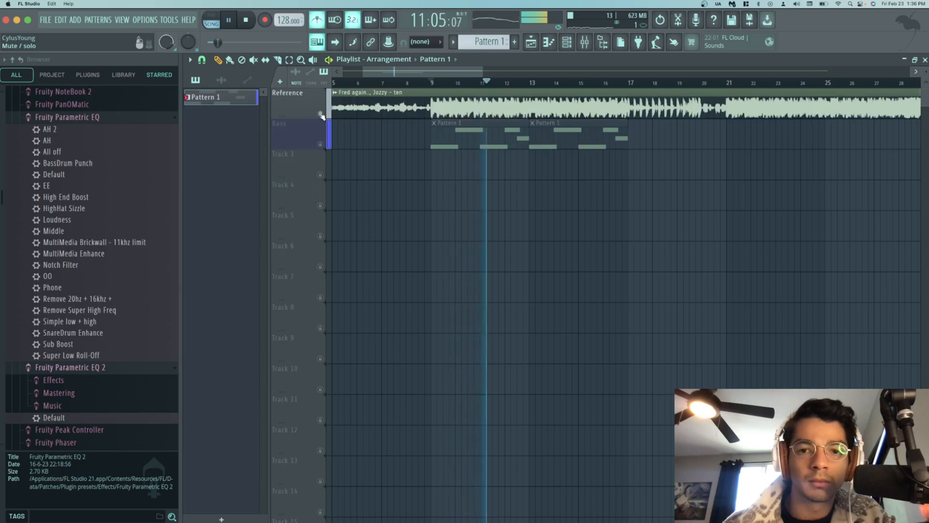
{"action": "right_click", "coordinate": [323, 149]}
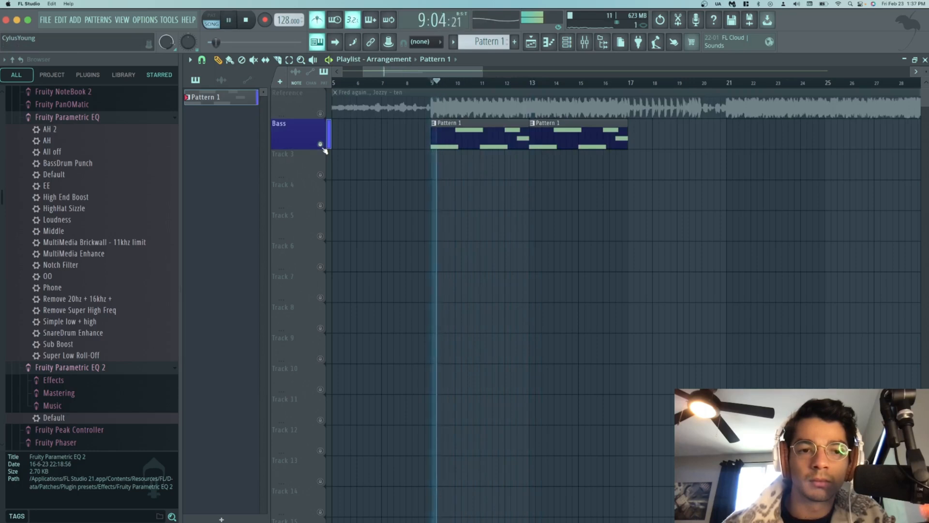
{"action": "key", "text": "space"}
{"action": "left_click", "coordinate": [570, 42]}
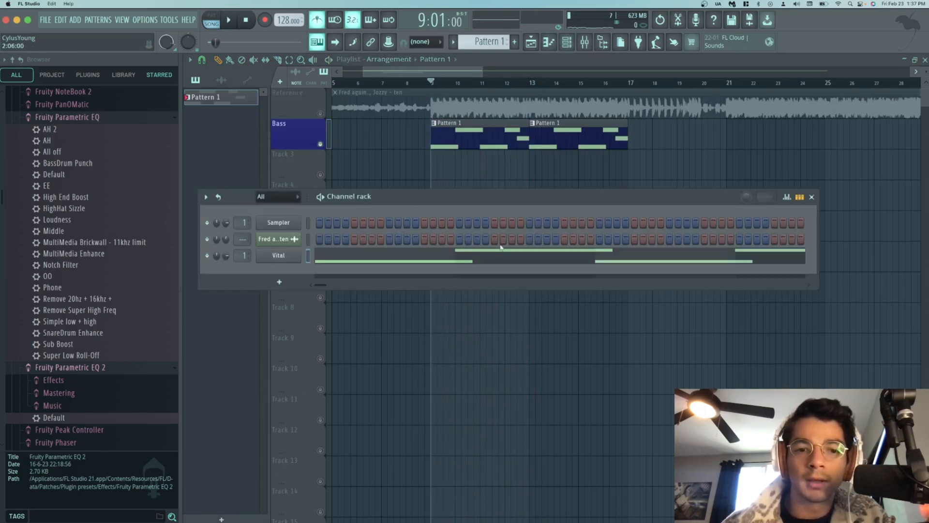
{"action": "scroll", "coordinate": [434, 139], "scroll_direction": "up", "scroll_amount": 4}
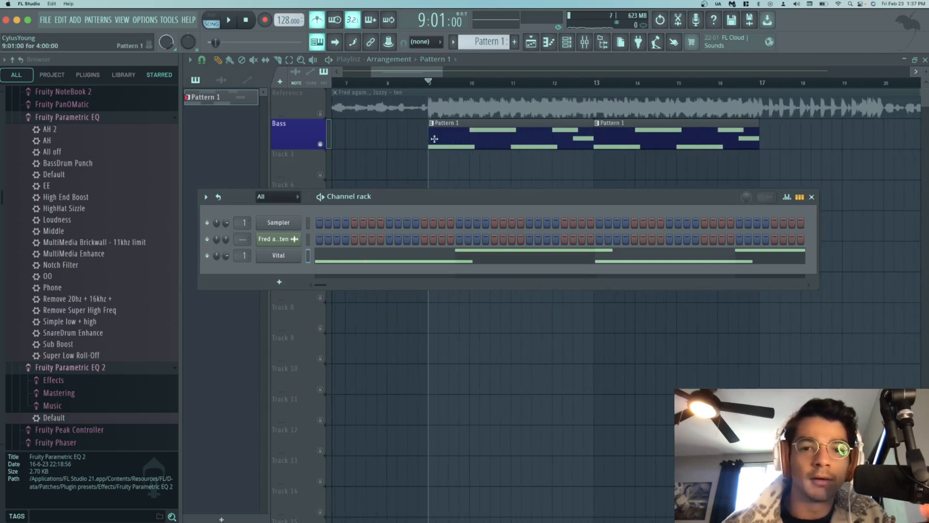
{"action": "scroll", "coordinate": [434, 139], "scroll_direction": "up", "scroll_amount": 2}
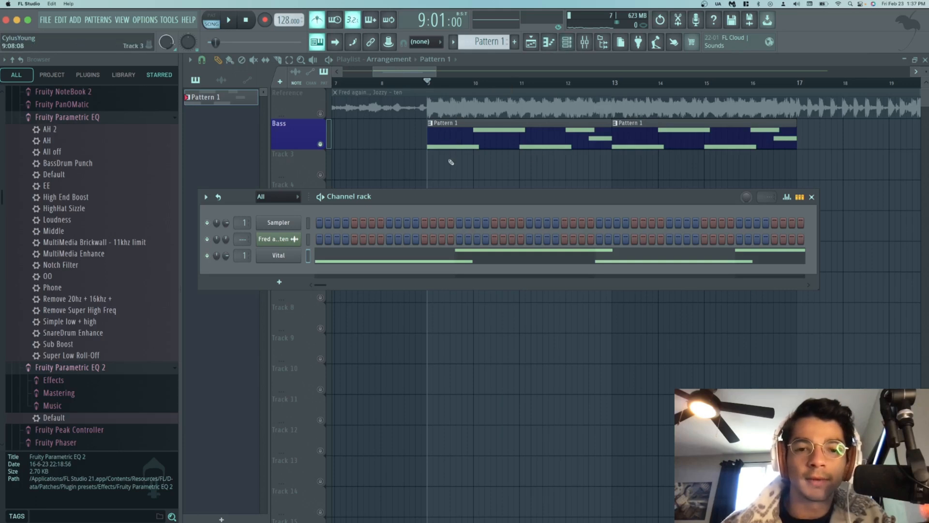
{"action": "left_click", "coordinate": [812, 196]}
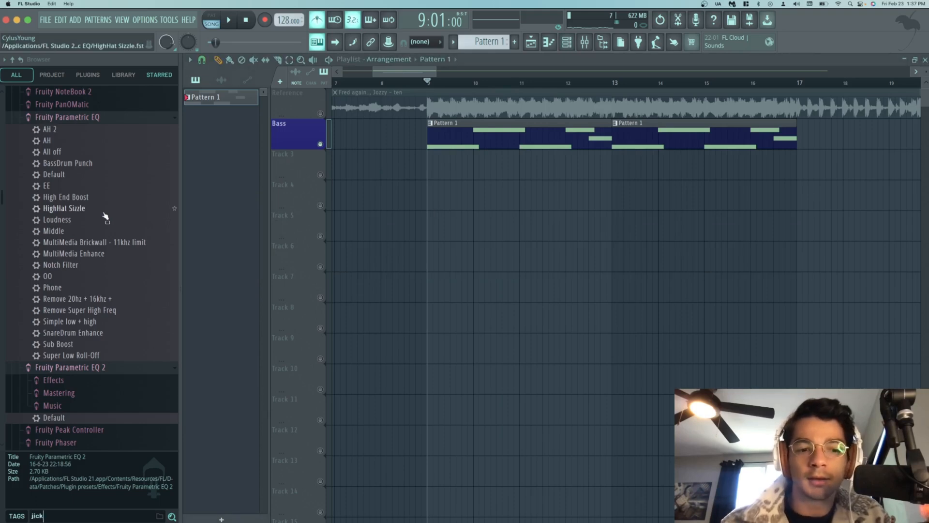
- Search the browser for "kick" and audition the samples in the Kick folder
{"action": "key", "text": "Return"}
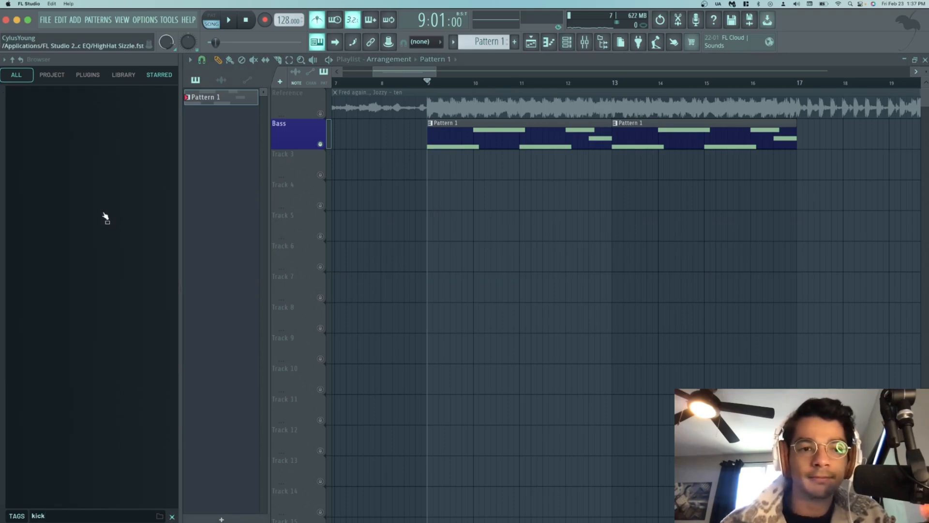
{"action": "left_click", "coordinate": [71, 155]}
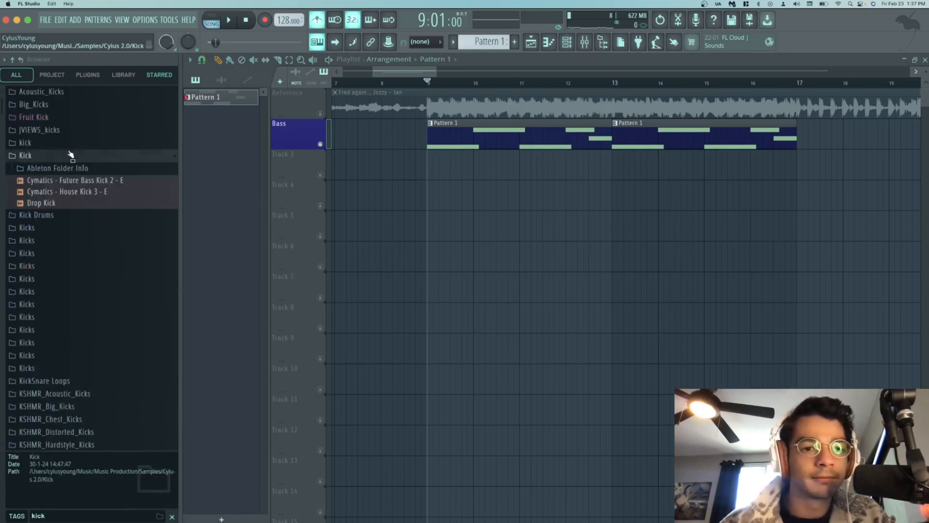
{"action": "left_click", "coordinate": [66, 184]}
{"action": "left_click", "coordinate": [66, 192]}
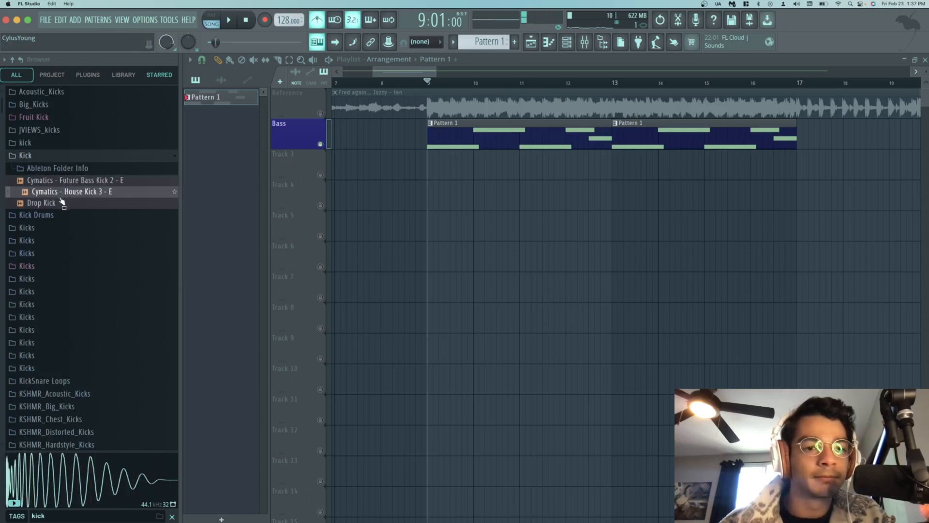
{"action": "left_click", "coordinate": [61, 203]}
{"action": "left_click", "coordinate": [66, 192]}
{"action": "left_click", "coordinate": [66, 184]}
{"action": "left_click", "coordinate": [59, 193]}
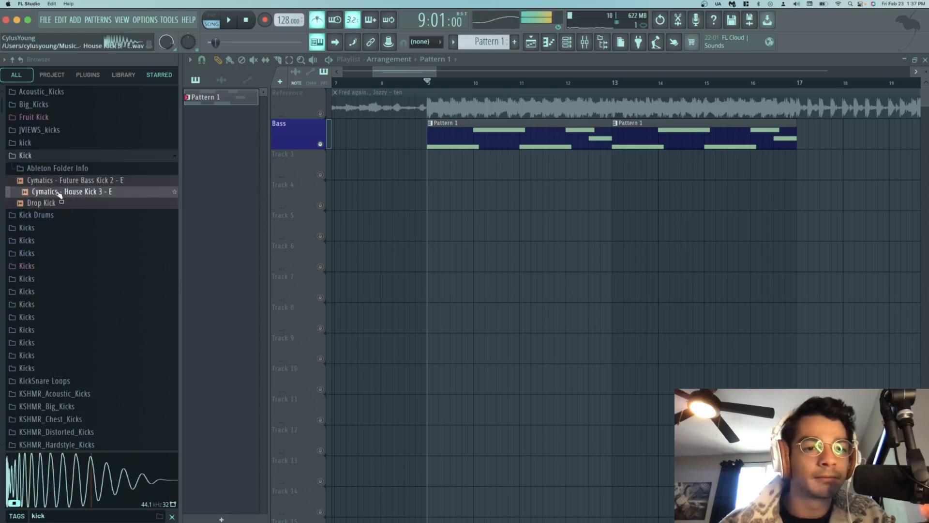
- Place "Cymatics - House Kick 3 - E" on Track 3 on every beat of bars 9 and 10, checking it in playback
{"action": "left_click_drag", "start_coordinate": [59, 193], "coordinate": [430, 175]}
{"action": "scroll", "coordinate": [338, 172], "scroll_direction": "up", "scroll_amount": 5, "text": "ctrl"}
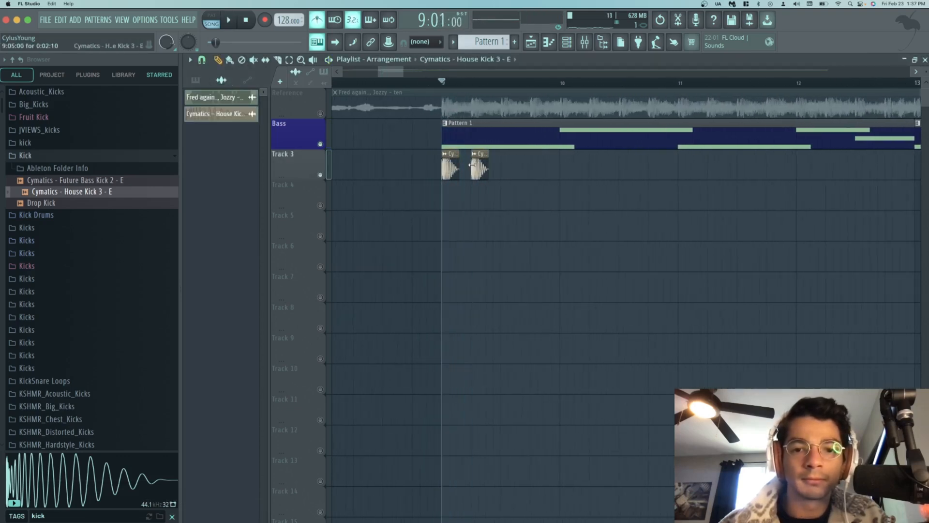
{"action": "left_click", "coordinate": [541, 170]}
{"action": "key", "text": "space"}
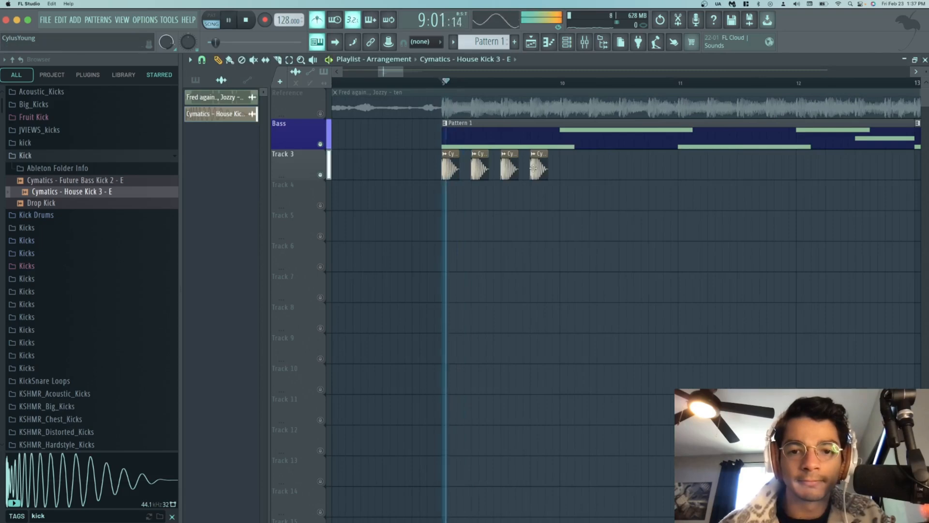
{"action": "left_click", "coordinate": [570, 171]}
{"action": "left_click", "coordinate": [599, 170]}
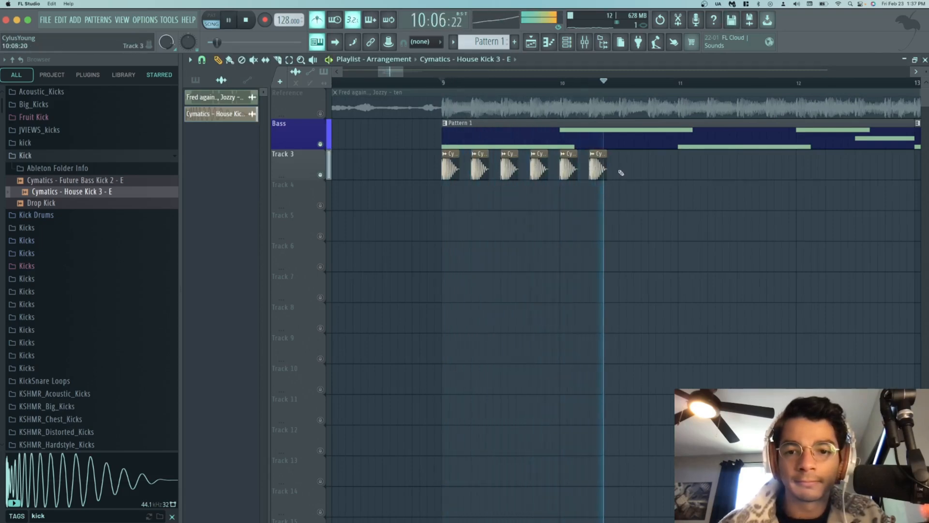
{"action": "left_click", "coordinate": [628, 170]}
{"action": "left_click", "coordinate": [650, 168]}
{"action": "key", "text": "space"}
{"action": "scroll", "coordinate": [629, 168], "scroll_direction": "down", "scroll_amount": 2, "text": "ctrl"}
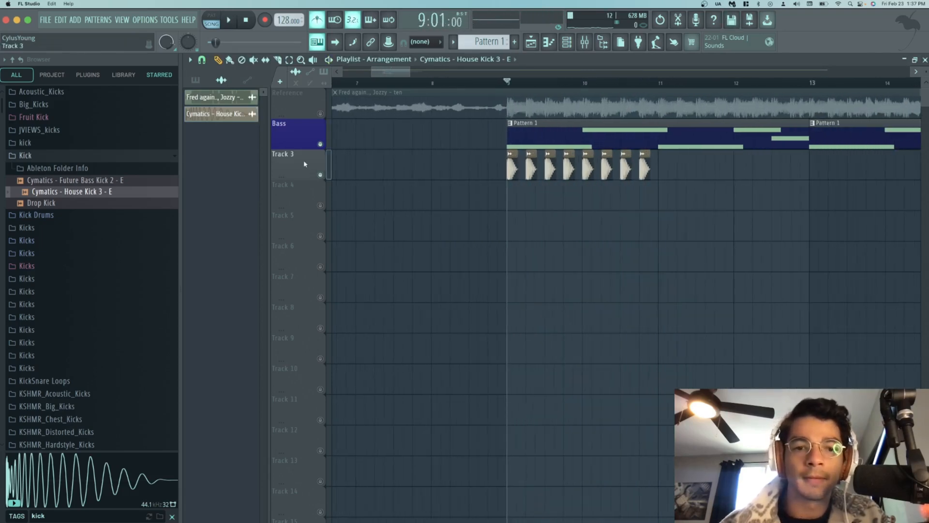
- Route the kick sample to mixer Insert 3, lower that insert's volume fader during playback, and return to the Playlist
{"action": "double_click", "coordinate": [509, 169]}
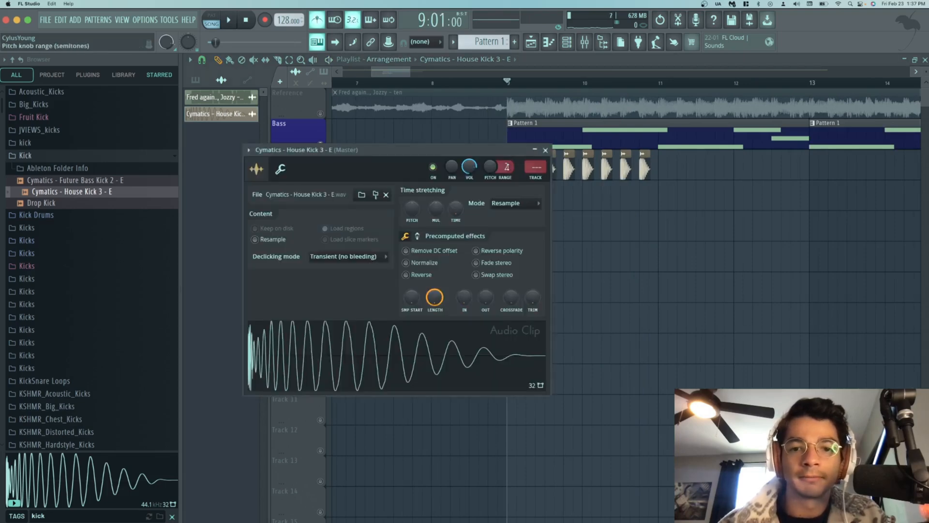
{"action": "left_click", "coordinate": [546, 150]}
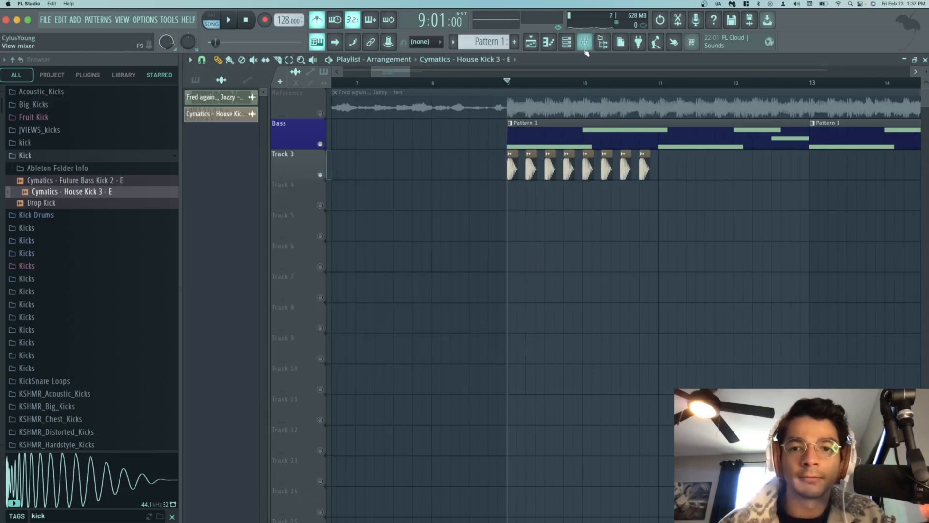
{"action": "left_click", "coordinate": [584, 41]}
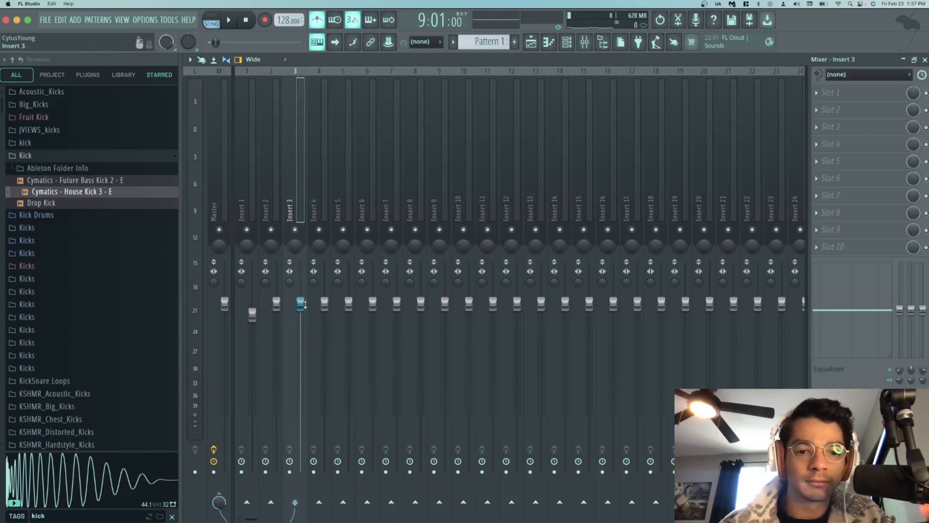
{"action": "key", "text": "space"}
{"action": "left_click_drag", "start_coordinate": [300, 327], "coordinate": [300, 368]}
{"action": "left_click", "coordinate": [531, 42]}
- Compare the soloed reference with the kick track on its own, and play Bass and the kick track together from bar 9
{"action": "key", "text": "space"}
{"action": "key", "text": "space"}
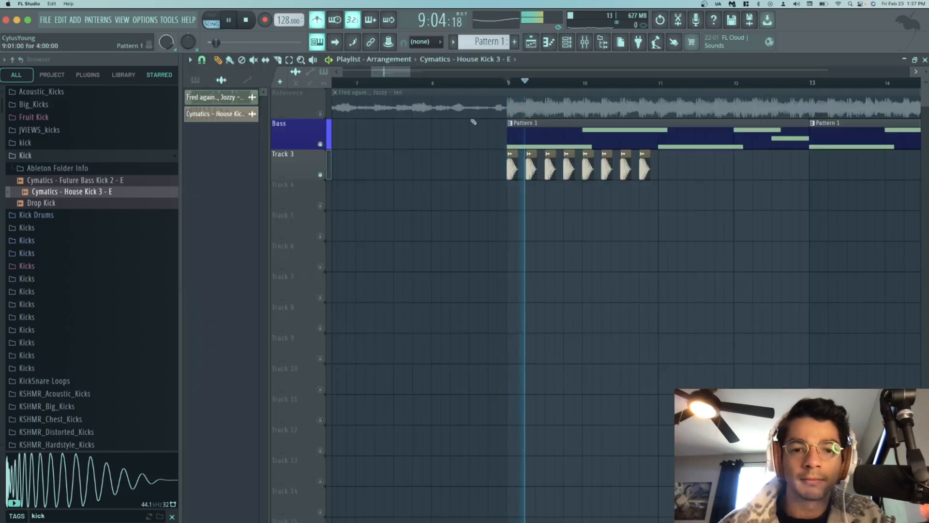
{"action": "key", "text": "space"}
{"action": "left_click", "coordinate": [320, 114]}
{"action": "right_click", "coordinate": [321, 114]}
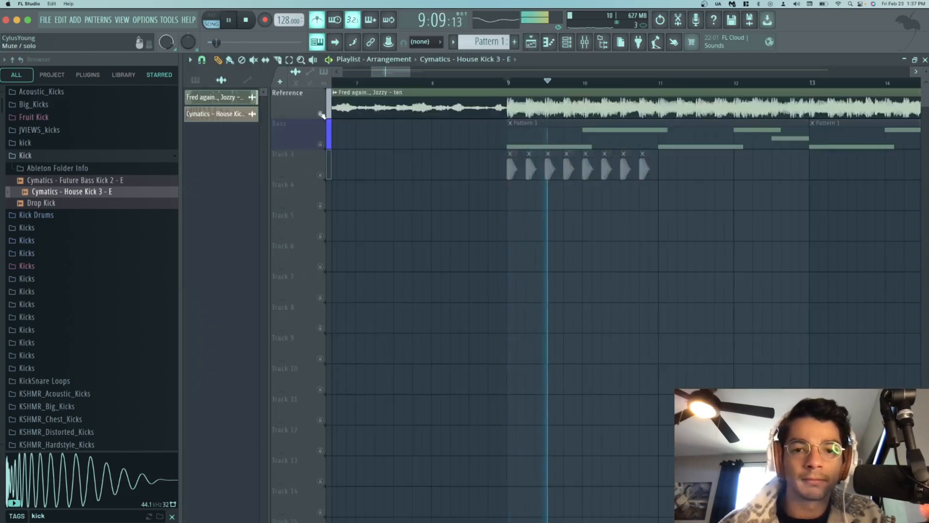
{"action": "left_click", "coordinate": [321, 175]}
{"action": "right_click", "coordinate": [320, 175]}
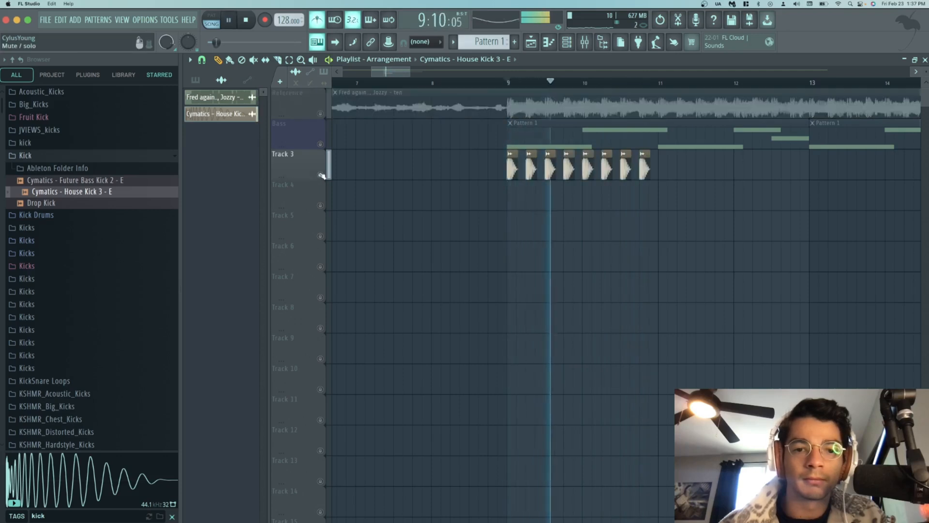
{"action": "left_click", "coordinate": [321, 175]}
{"action": "key", "text": "space"}
{"action": "left_click", "coordinate": [321, 144]}
{"action": "left_click", "coordinate": [321, 175]}
{"action": "key", "text": "space"}
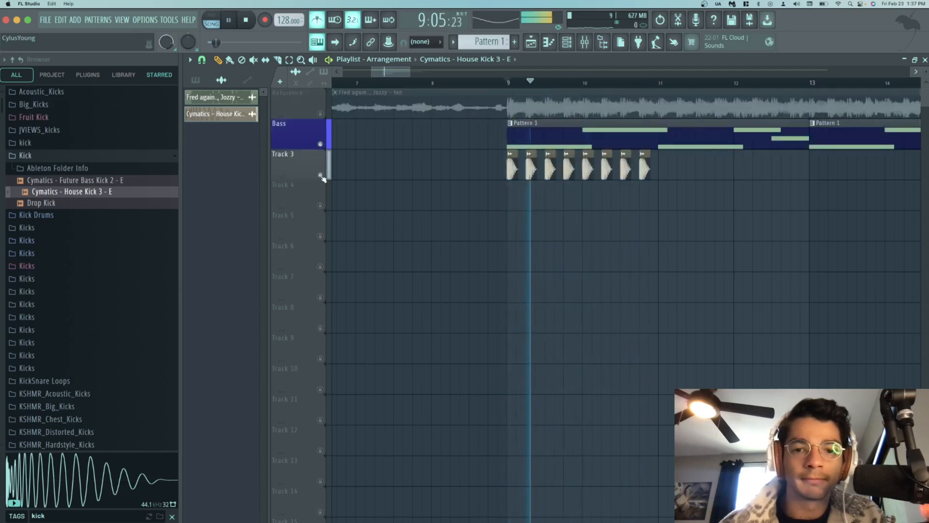
- In the mixer, move the kick's Insert 3 one track to the left and sidechain it to Insert 1
{"action": "key", "text": "F9"}
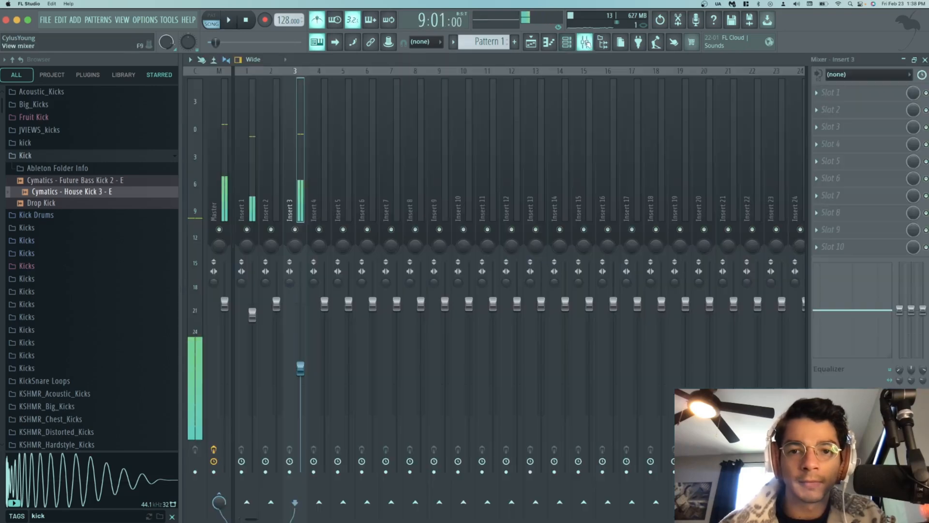
{"action": "key", "text": "space"}
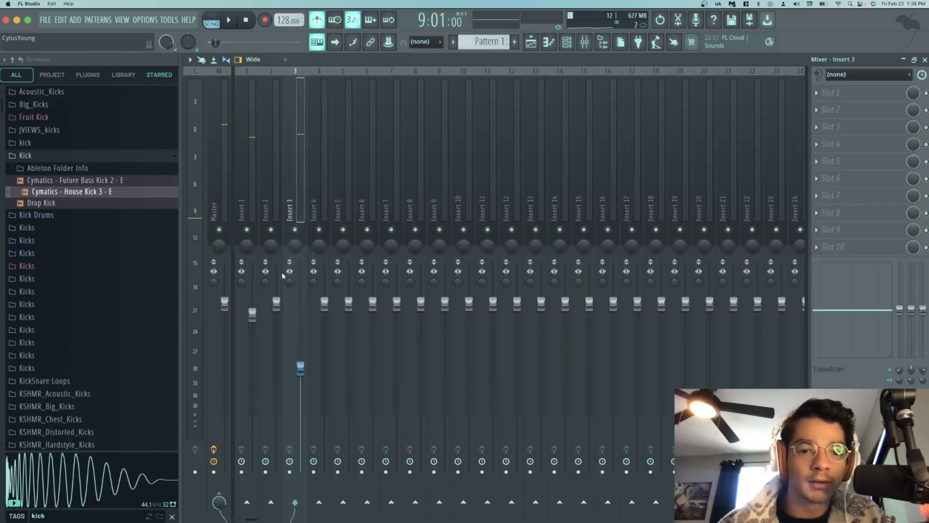
{"action": "right_click", "coordinate": [286, 274]}
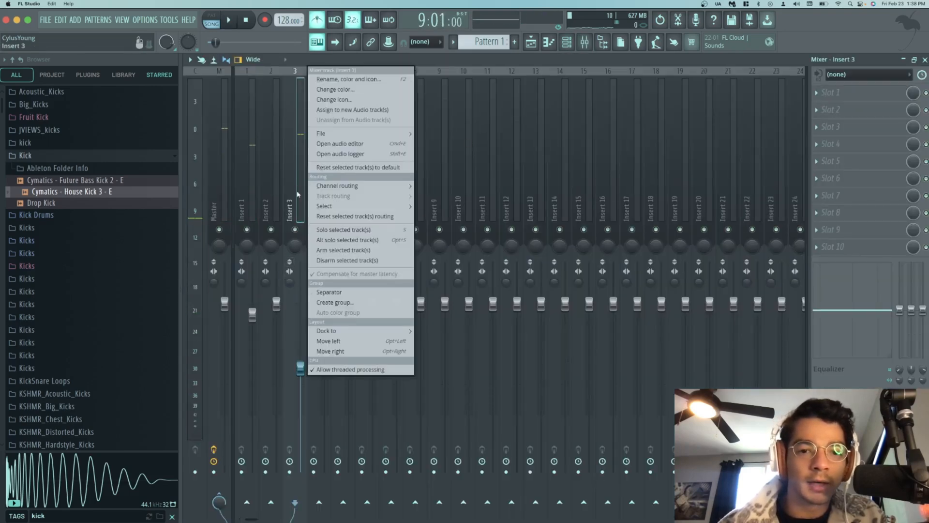
{"action": "left_click", "coordinate": [330, 341]}
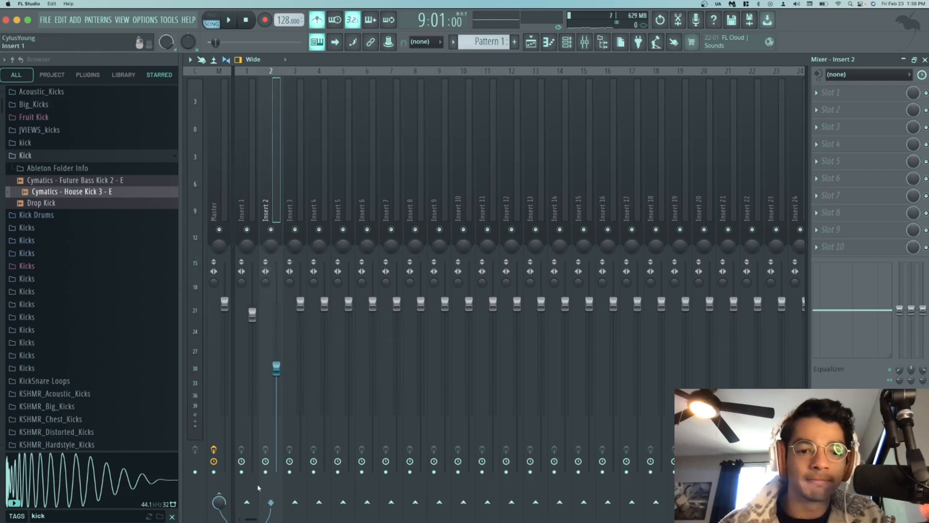
{"action": "right_click", "coordinate": [248, 510]}
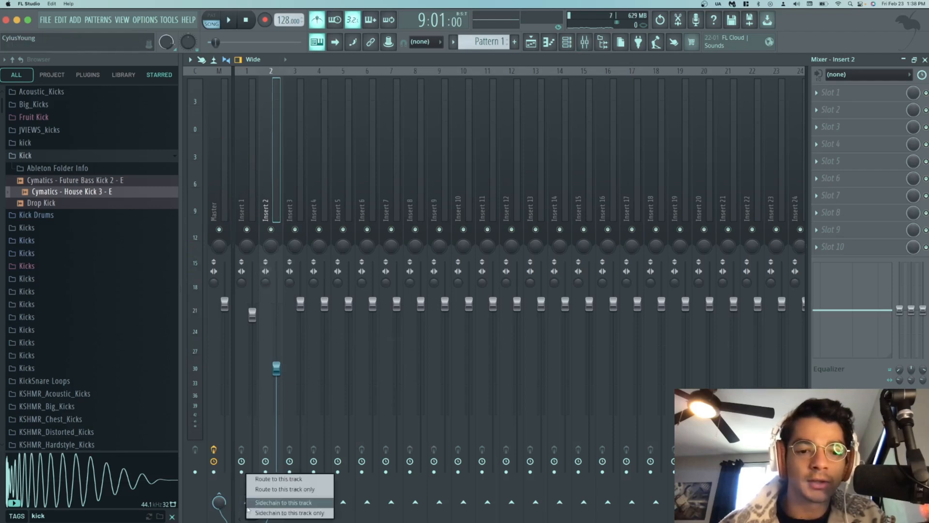
{"action": "left_click", "coordinate": [274, 517]}
- Load Fruity Limiter in Insert 1's first effect slot, switch it to compressor mode and set its sidechain input to 1
{"action": "left_click", "coordinate": [246, 217]}
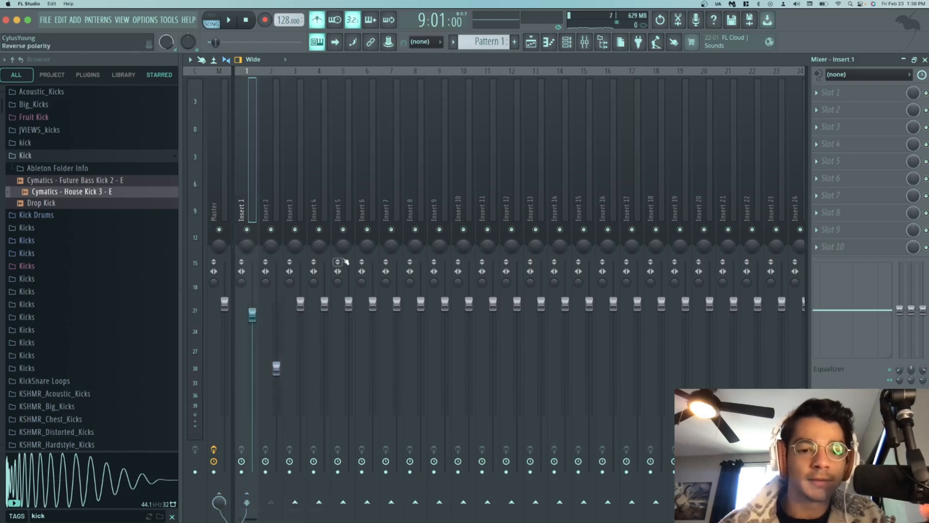
{"action": "left_click", "coordinate": [841, 92]}
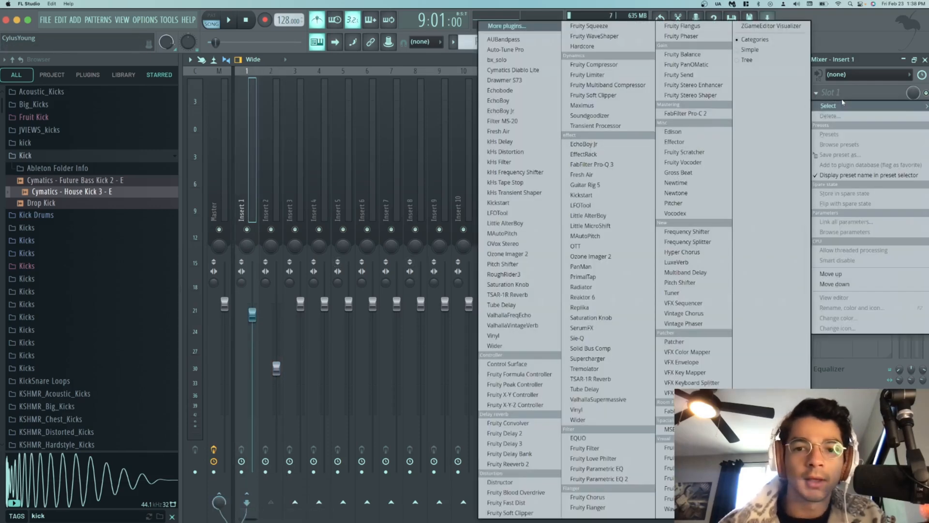
{"action": "left_click", "coordinate": [631, 76]}
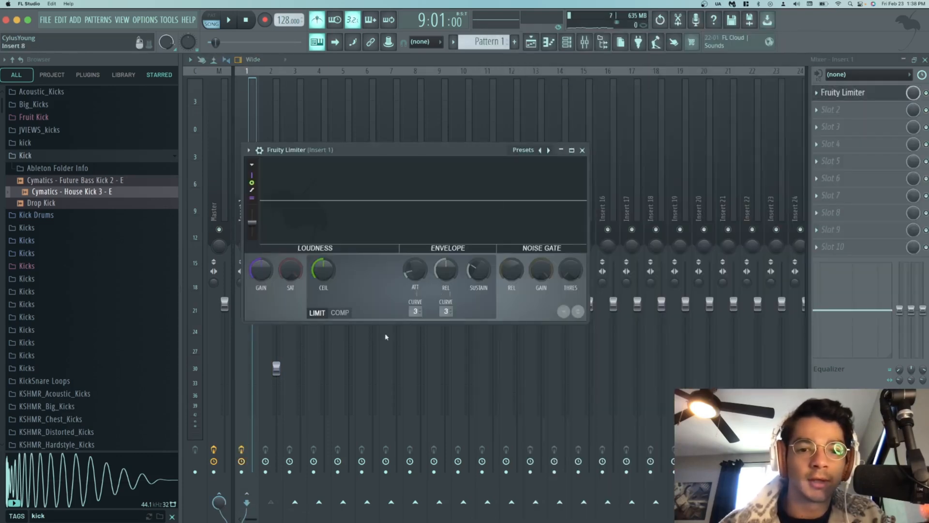
{"action": "left_click", "coordinate": [340, 312]}
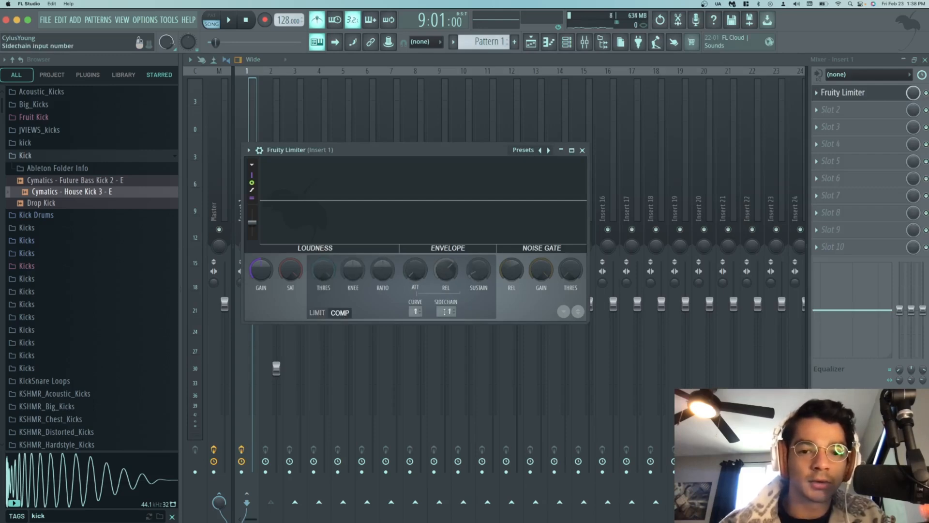
{"action": "left_click", "coordinate": [444, 311]}
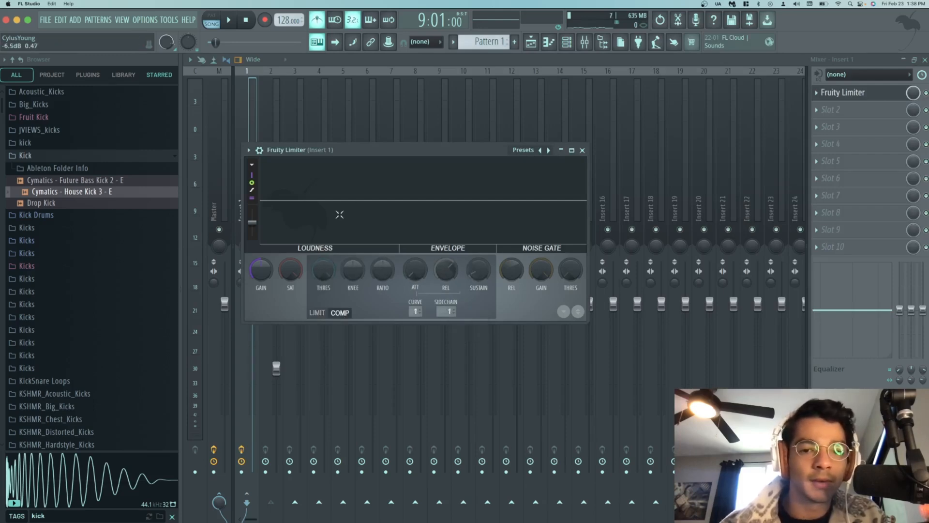
- Lower the Fruity Limiter's threshold and adjust its knee, ratio and release during playback so the kick ducks the bass, and close it
{"action": "key", "text": "space"}
{"action": "key", "text": "space"}
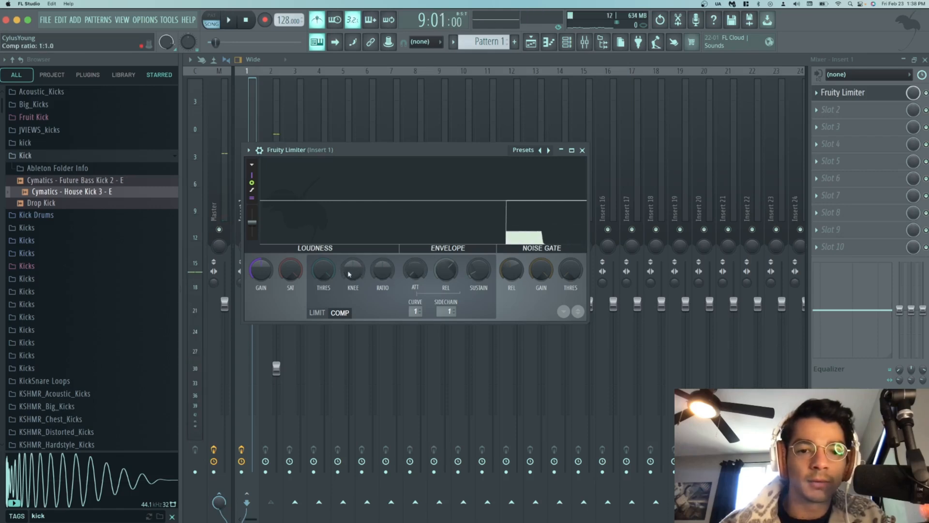
{"action": "left_click_drag", "start_coordinate": [323, 270], "coordinate": [323, 303]}
{"action": "key", "text": "space"}
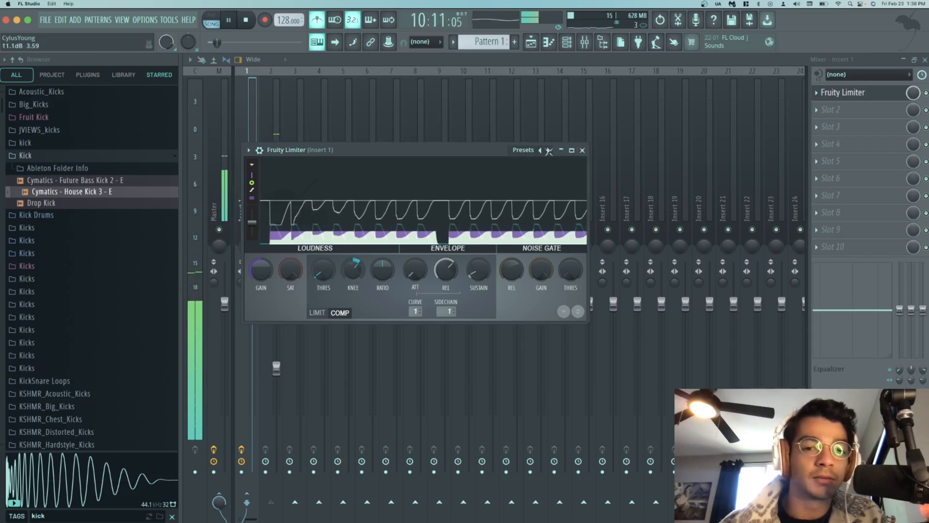
{"action": "key", "text": "space"}
{"action": "key", "text": "Escape"}
- Return to the Playlist, solo the Reference track and play it from bar 9 to hear its kick and bass ducking
{"action": "left_click", "coordinate": [531, 42]}
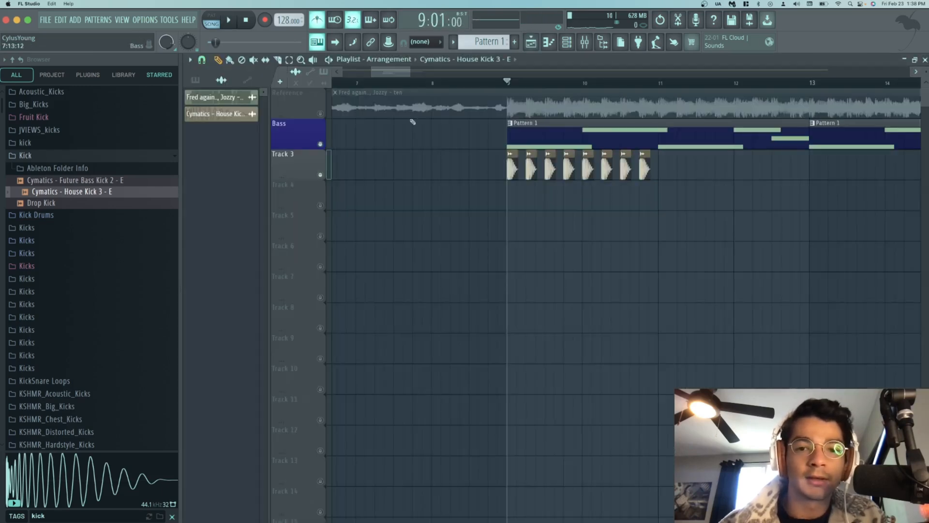
{"action": "right_click", "coordinate": [320, 113]}
{"action": "key", "text": "space"}
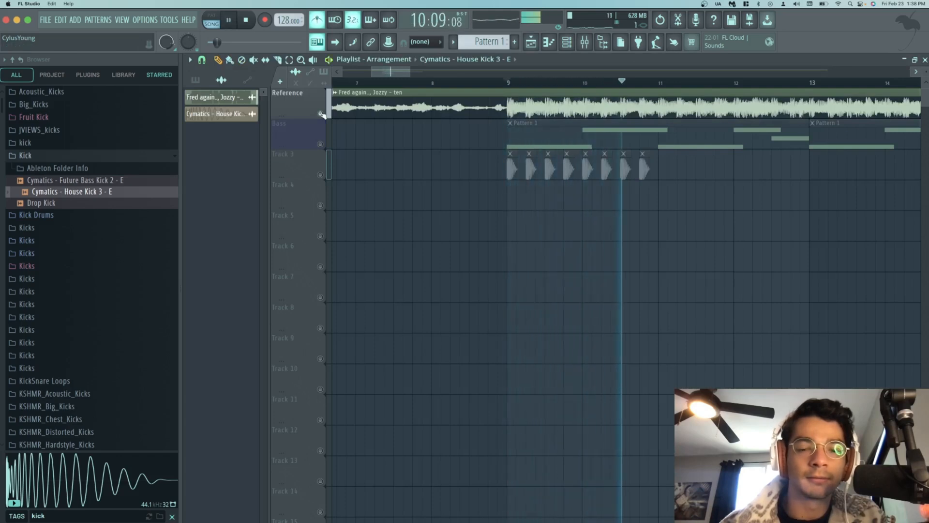
- Mute the Reference track, unmute the Bass track and Track 3, and play the recreated bass and kick from bar 9
{"action": "left_click", "coordinate": [320, 113]}
{"action": "key", "text": "space"}
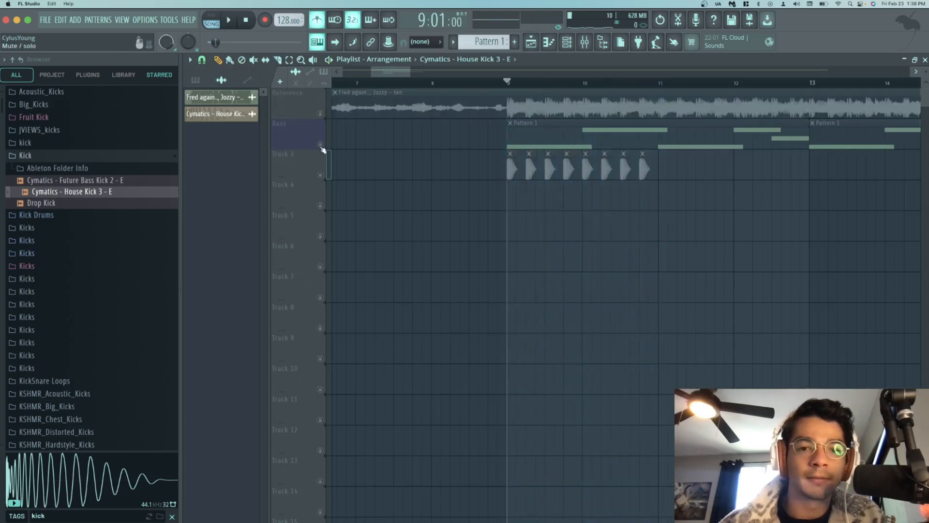
{"action": "left_click_drag", "start_coordinate": [321, 145], "coordinate": [321, 176]}
{"action": "key", "text": "space"}
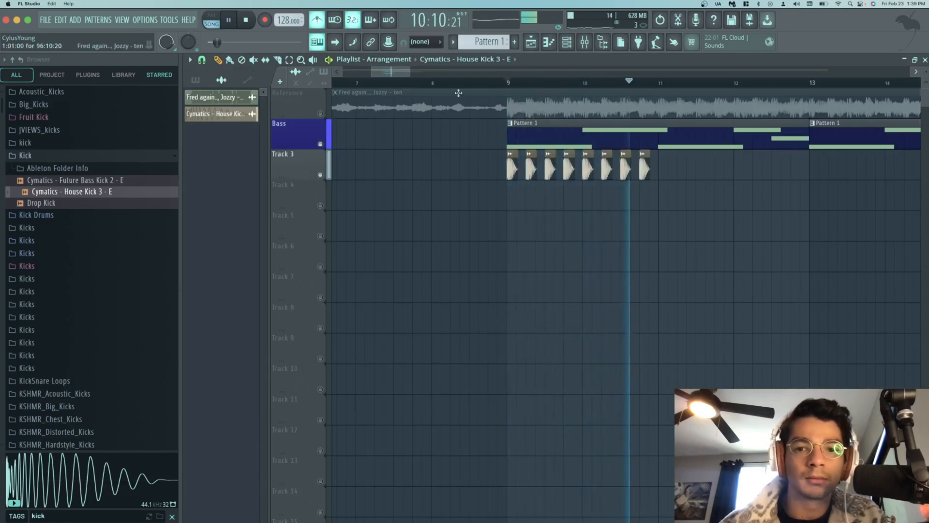
- During playback, lower the kick's Insert 2 volume in the mixer to 56% (-11.0 dB)
{"action": "key", "text": "F9"}
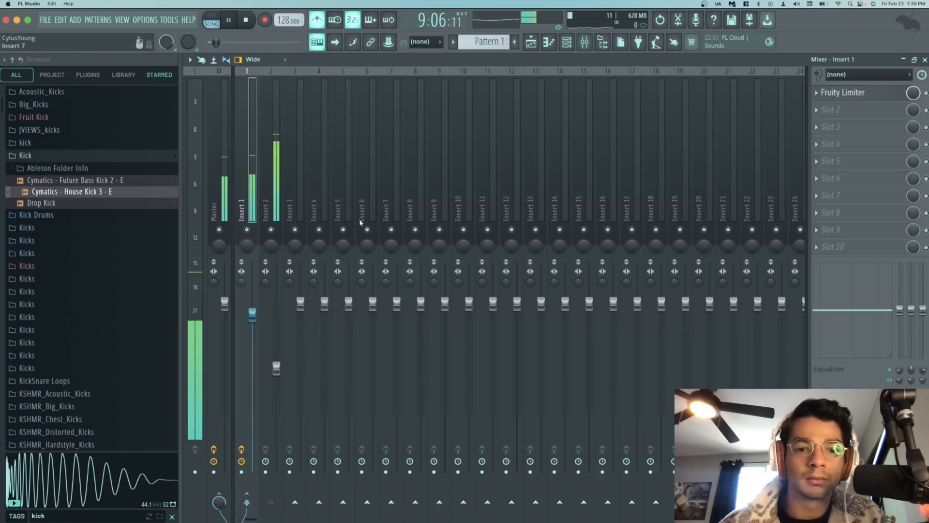
{"action": "left_click", "coordinate": [274, 190]}
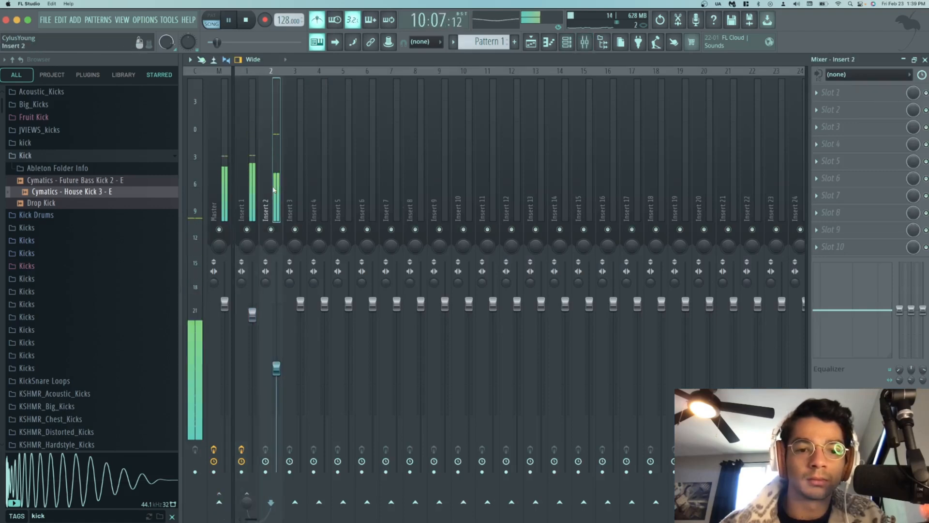
{"action": "key", "text": "space"}
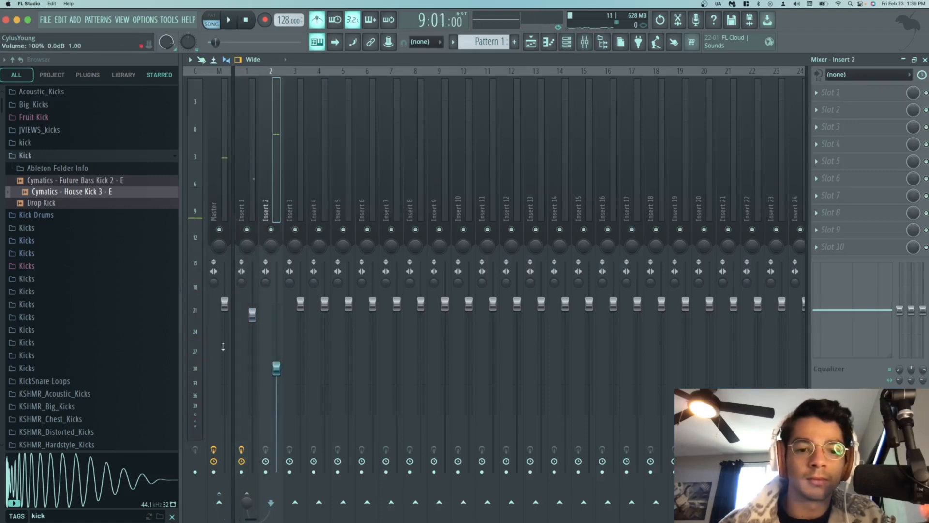
{"action": "left_click", "coordinate": [222, 504]}
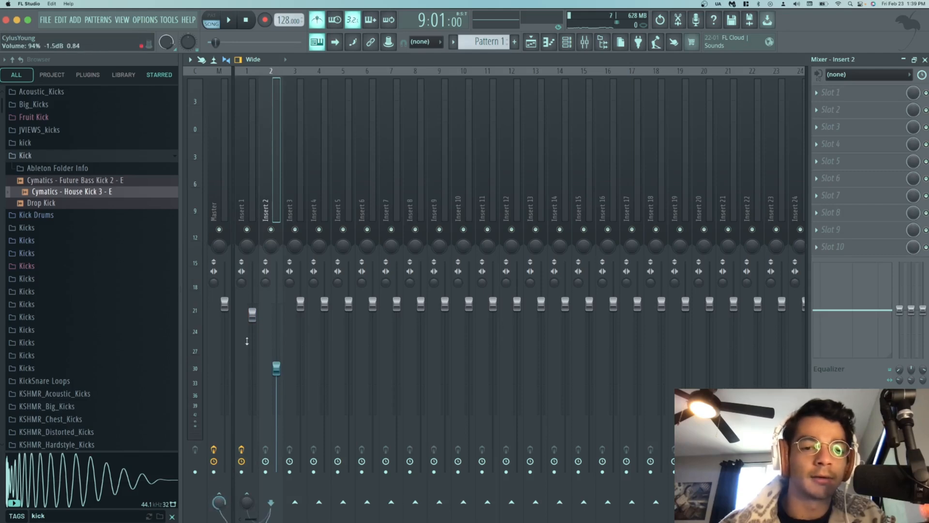
{"action": "key", "text": "space"}
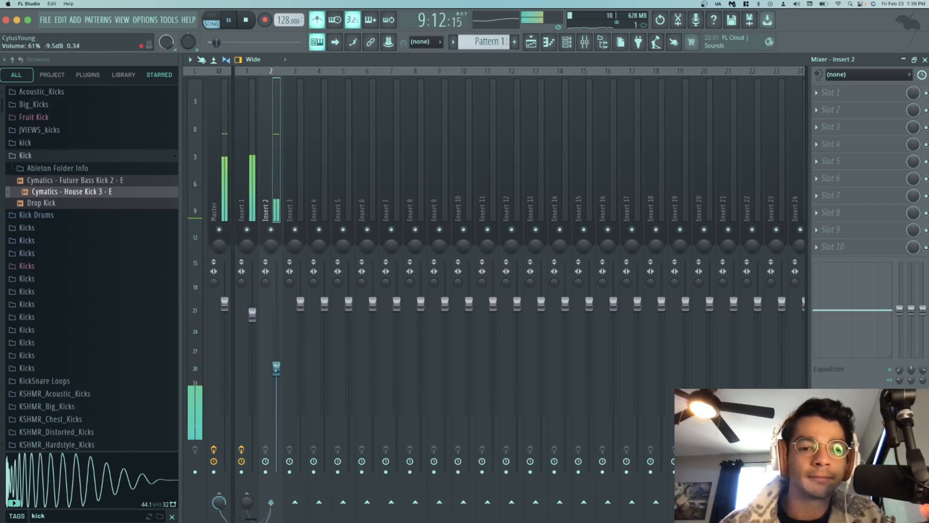
{"action": "left_click_drag", "start_coordinate": [276, 371], "coordinate": [277, 378]}
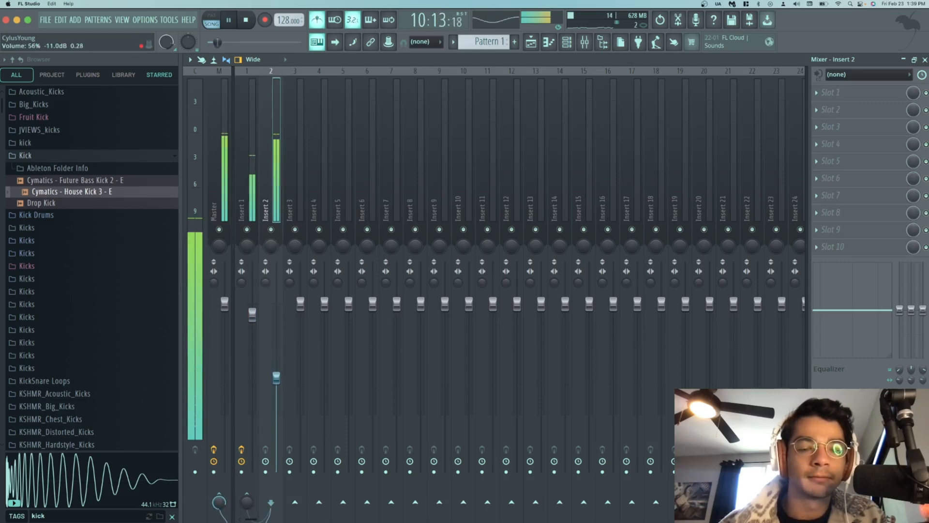
{"action": "key", "text": "space"}
- Duplicate the kick clips on Track 3 in the Playlist so they run from bar 9 to bar 17 beneath both Pattern 1 clips
{"action": "left_click", "coordinate": [531, 42]}
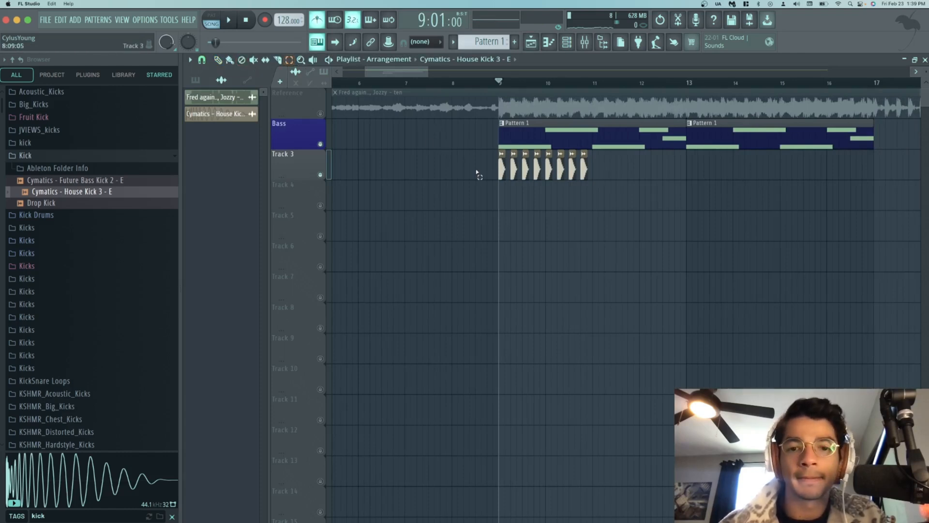
{"action": "left_click_drag", "start_coordinate": [477, 173], "coordinate": [607, 172]}
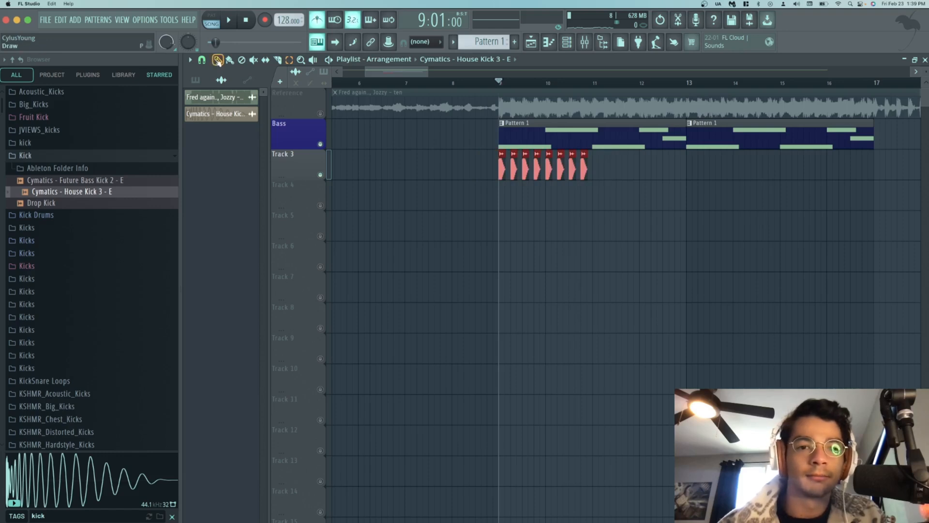
{"action": "left_click", "coordinate": [595, 166]}
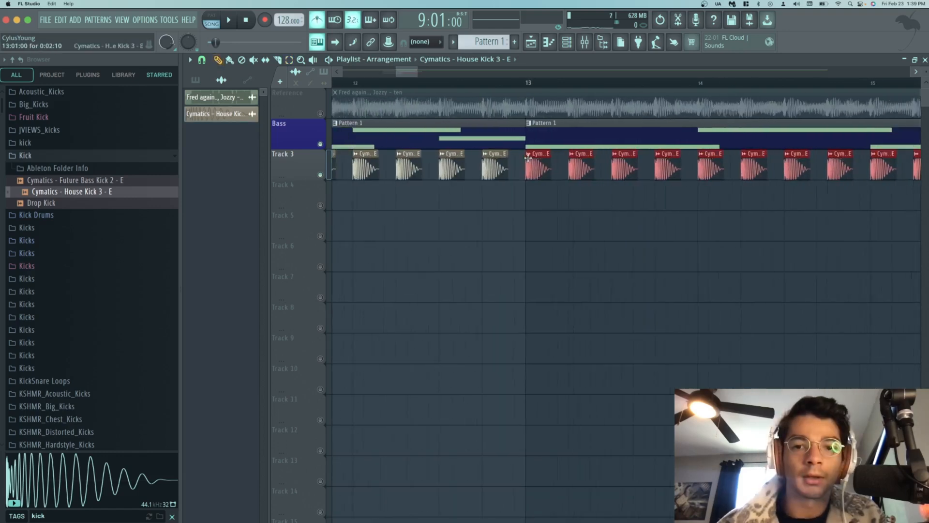
{"action": "scroll", "coordinate": [470, 119], "scroll_direction": "down", "scroll_amount": 5}
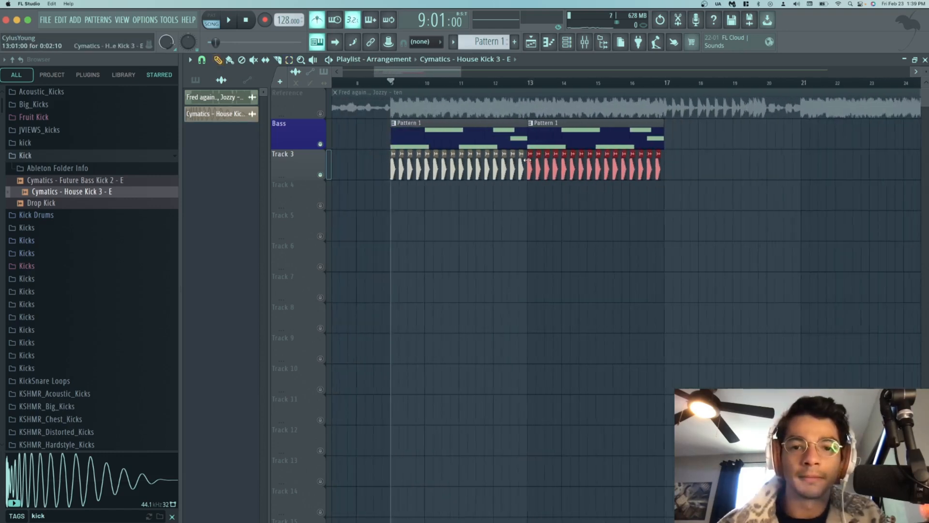
- Play the arrangement from bar 9, alternating between the soloed Reference and the Bass and kick tracks to compare their grooves
{"action": "key", "text": "space"}
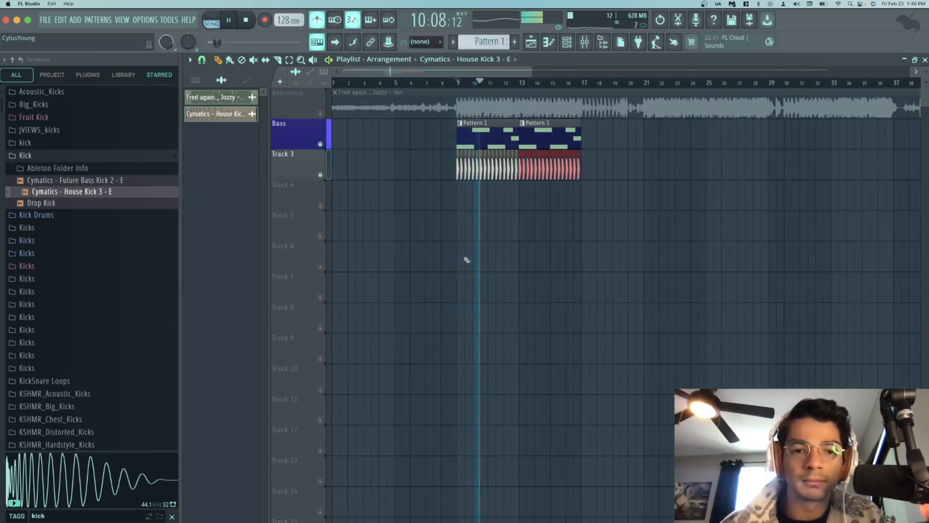
{"action": "left_click", "coordinate": [320, 113]}
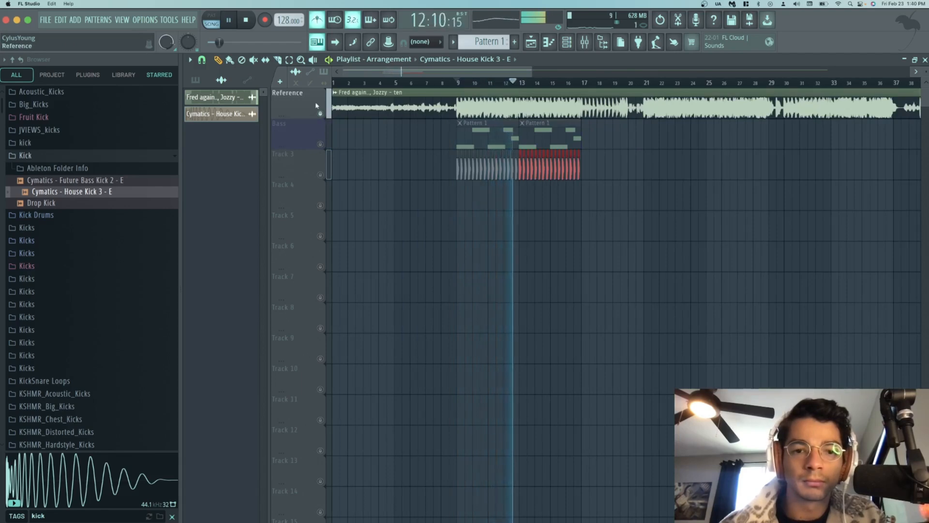
{"action": "left_click", "coordinate": [321, 114]}
{"action": "right_click", "coordinate": [321, 114]}
{"action": "right_click", "coordinate": [320, 113]}
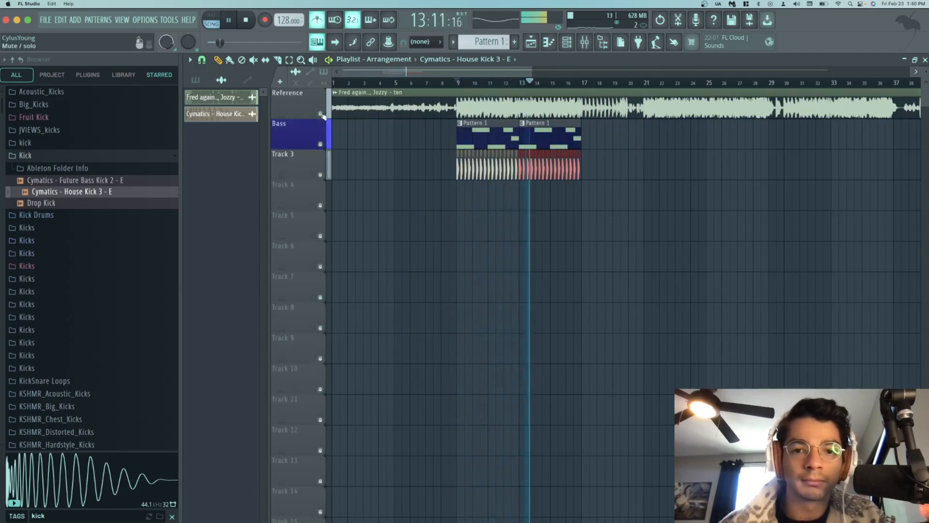
{"action": "left_click", "coordinate": [321, 114]}
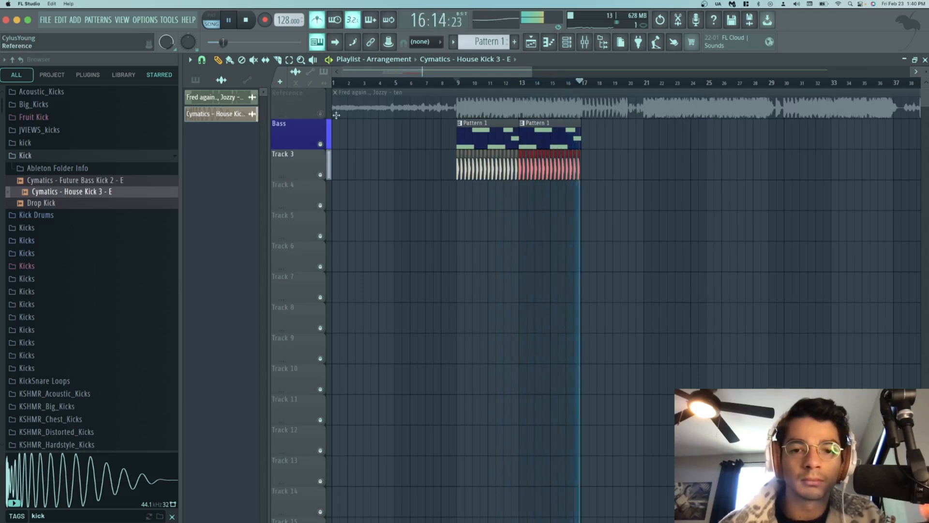
{"action": "key", "text": "space"}
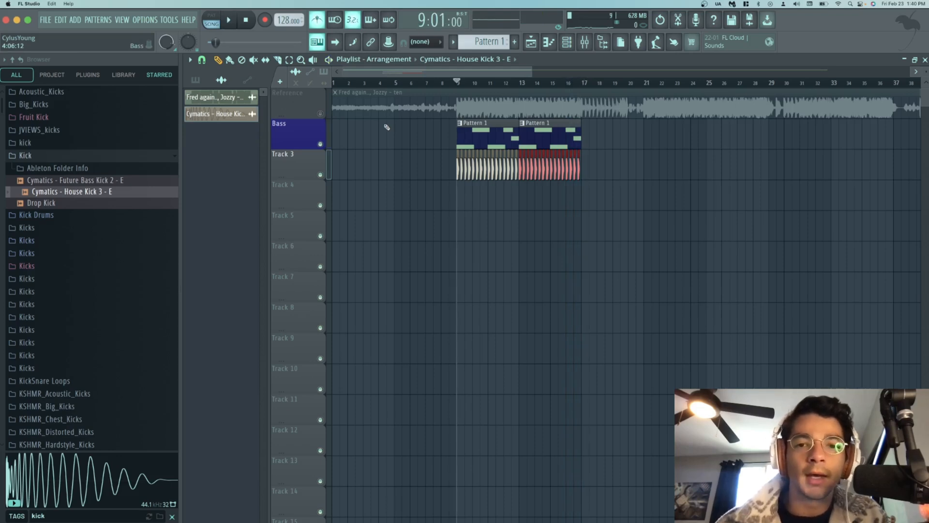
- Solo the Reference track and play it while examining its spectrum in the Master's Fruity parametric EQ 2
{"action": "left_click", "coordinate": [585, 43]}
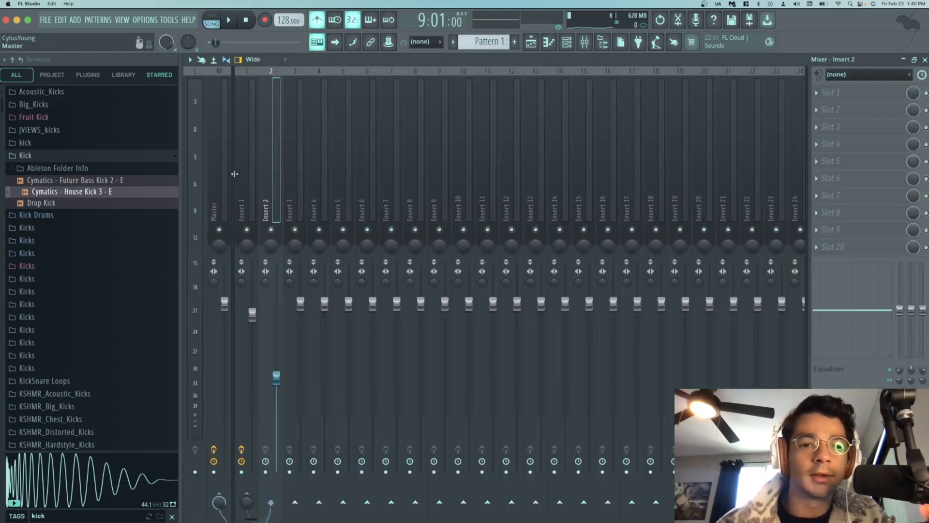
{"action": "left_click", "coordinate": [251, 175]}
{"action": "left_click", "coordinate": [225, 172]}
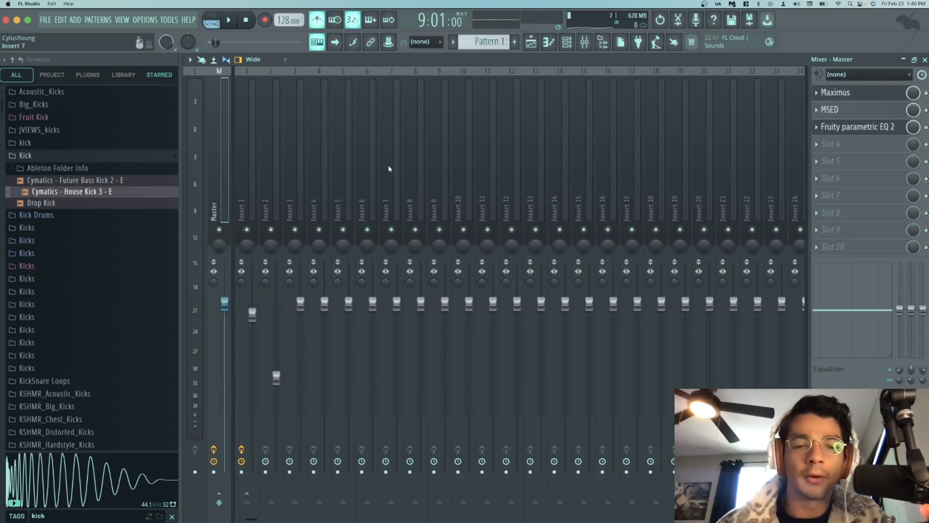
{"action": "left_click", "coordinate": [580, 52]}
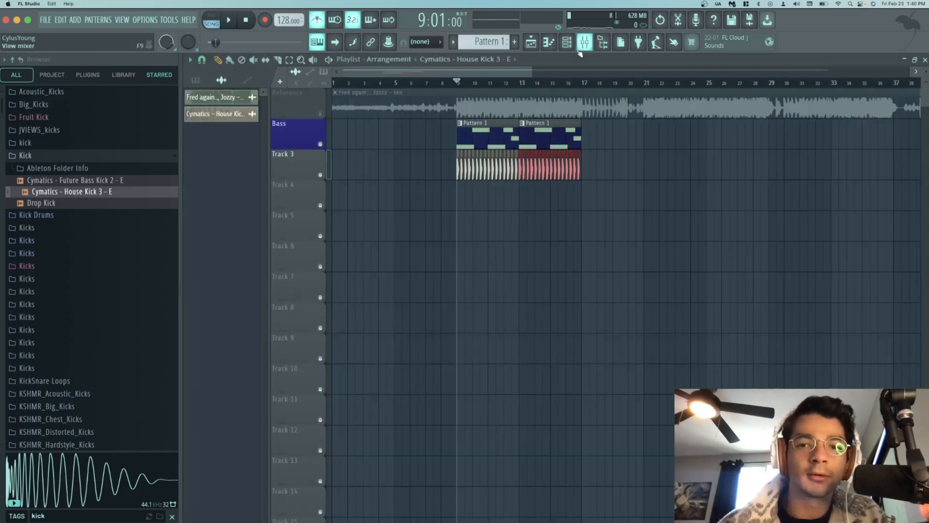
{"action": "left_click", "coordinate": [321, 114], "text": "ctrl"}
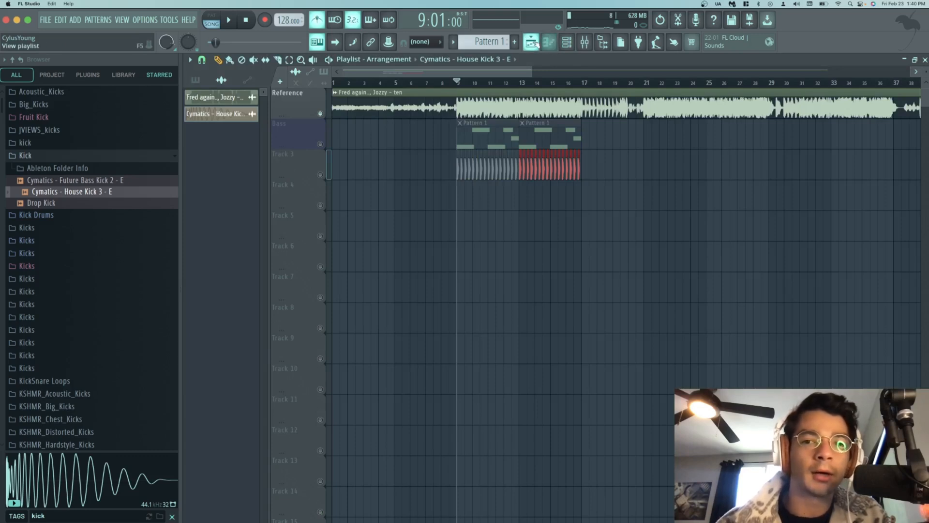
{"action": "left_click", "coordinate": [549, 42]}
{"action": "key", "text": "space"}
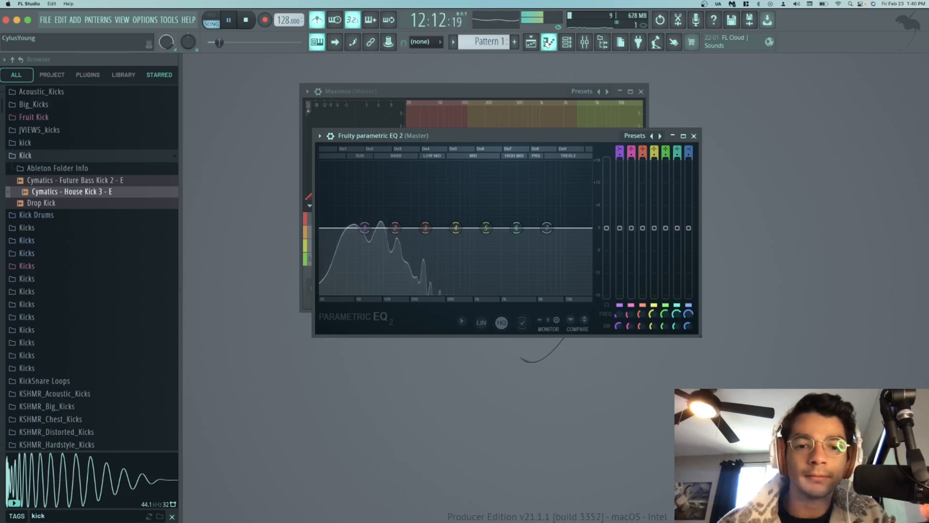
{"action": "key", "text": "space"}
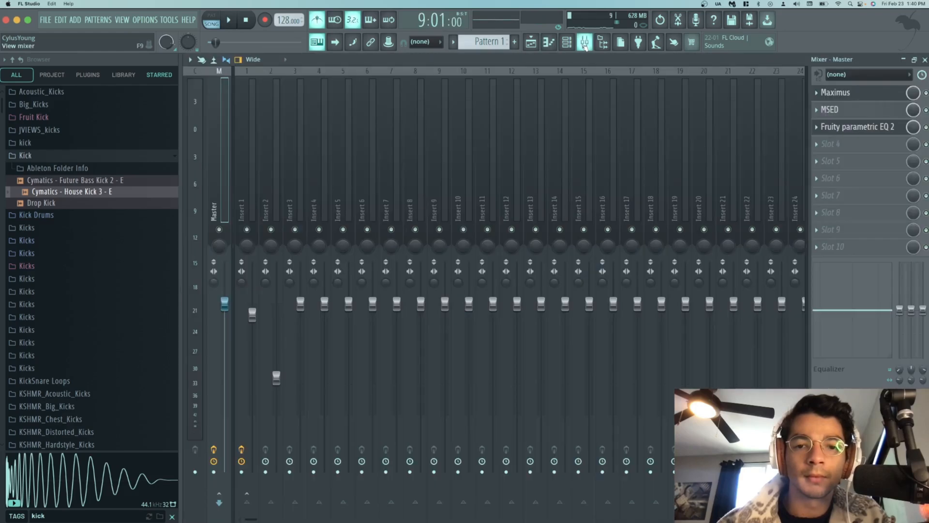
- Hide the mixer, switch the Playlist from the Reference back to the Bass and kick tracks, and play them for comparison
{"action": "left_click", "coordinate": [584, 42]}
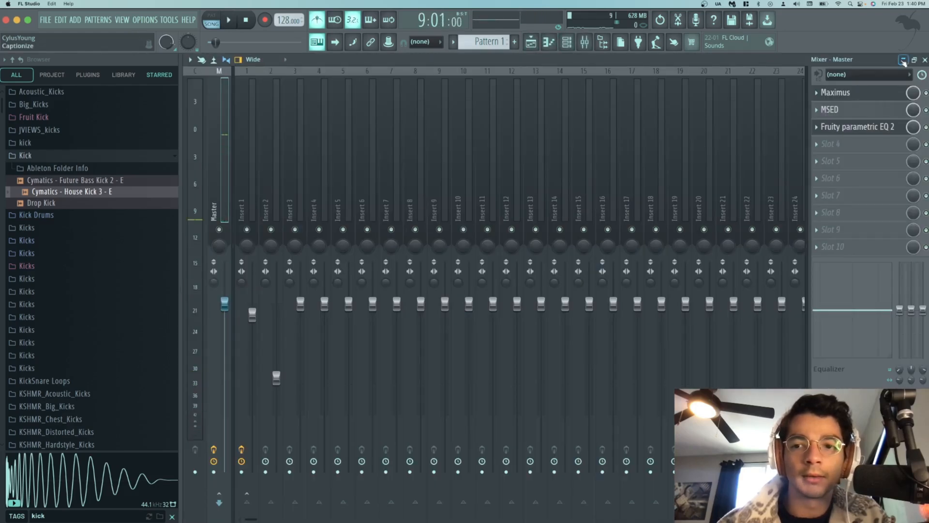
{"action": "left_click", "coordinate": [903, 60]}
{"action": "left_click", "coordinate": [532, 43]}
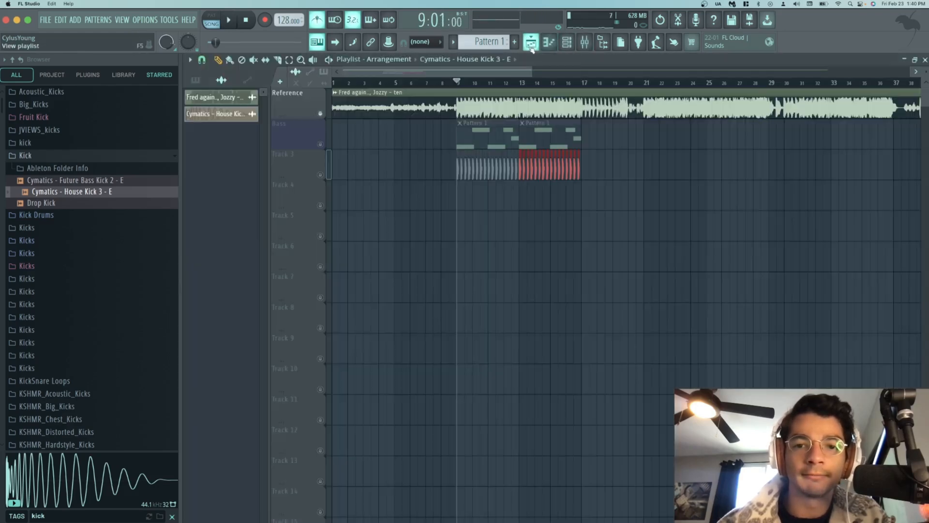
{"action": "left_click", "coordinate": [324, 114]}
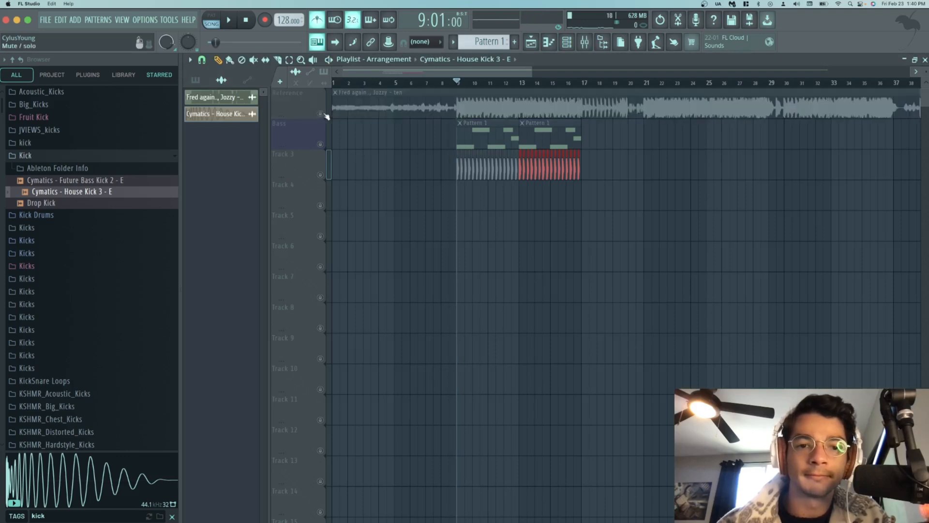
{"action": "left_click", "coordinate": [320, 145]}
{"action": "left_click", "coordinate": [322, 173]}
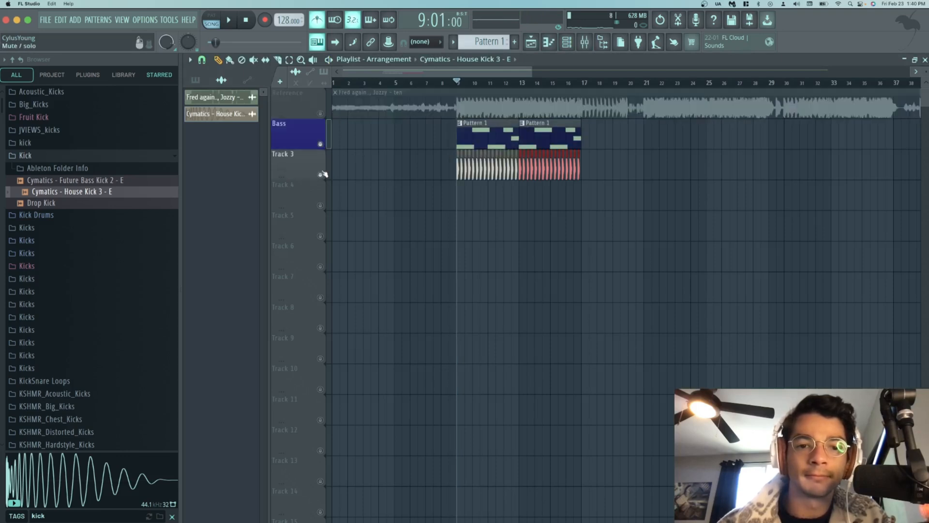
{"action": "key", "text": "space"}
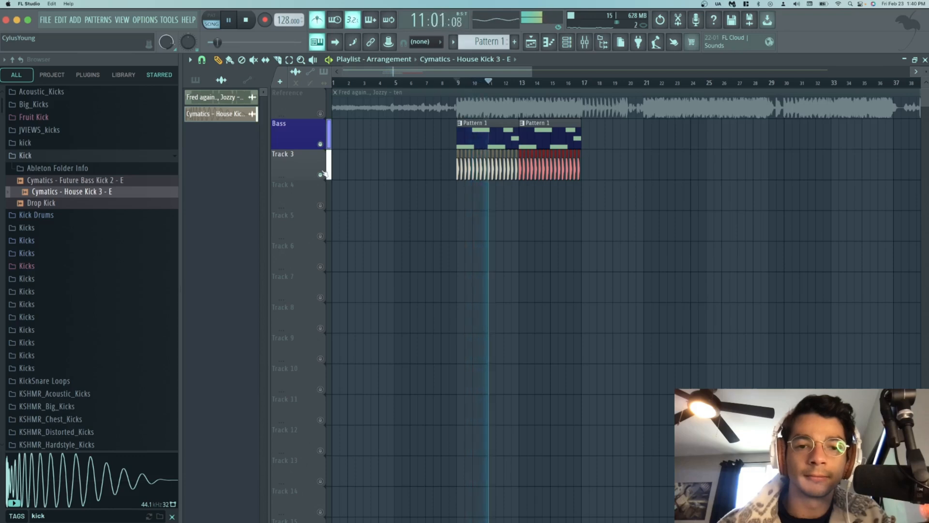
{"action": "key", "text": "space"}
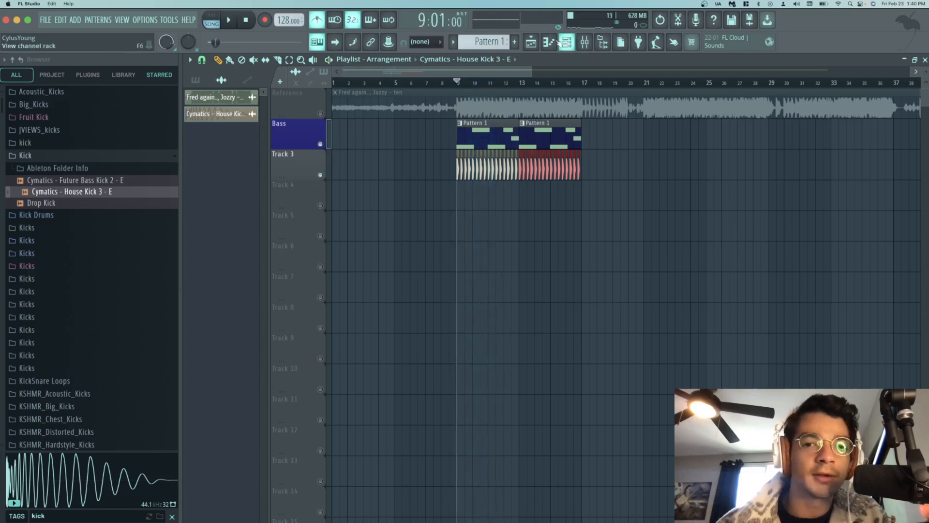
- Open the bass's Vital instrument from the channel rack, turn on Filter 1, and play the loop to hear it
{"action": "left_click", "coordinate": [531, 42]}
{"action": "left_click", "coordinate": [532, 42]}
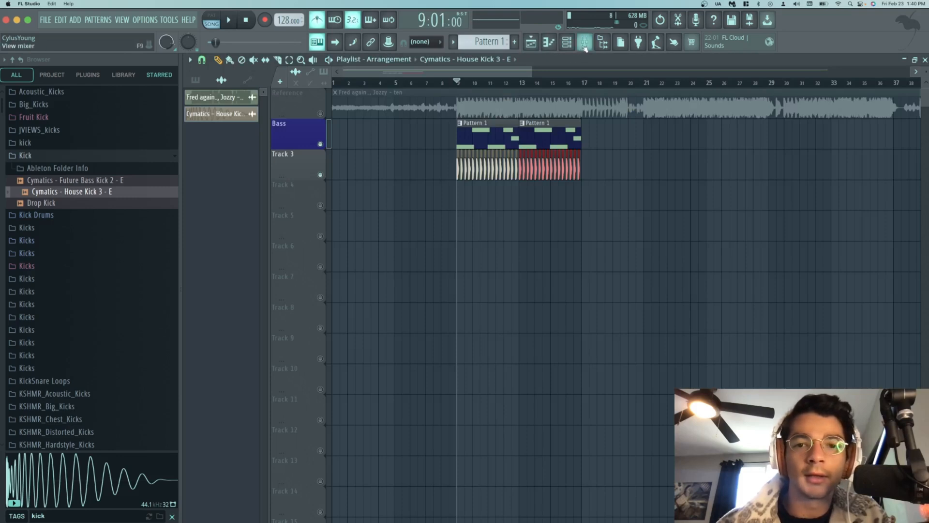
{"action": "left_click", "coordinate": [566, 43]}
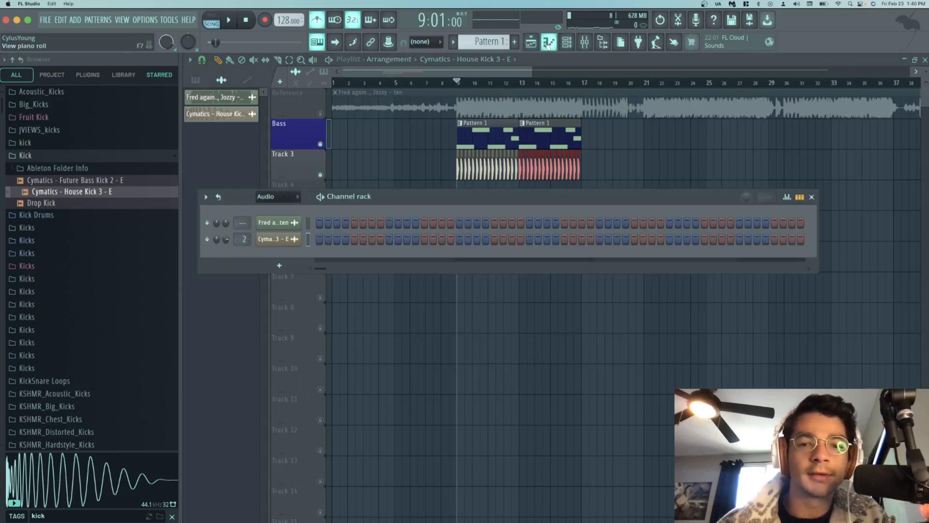
{"action": "left_click", "coordinate": [549, 44]}
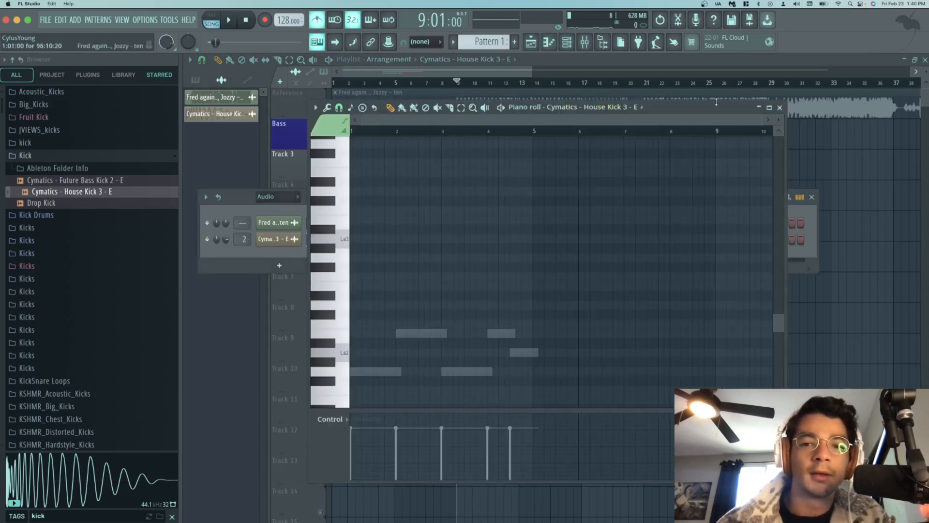
{"action": "left_click", "coordinate": [780, 108]}
{"action": "left_click", "coordinate": [285, 196]}
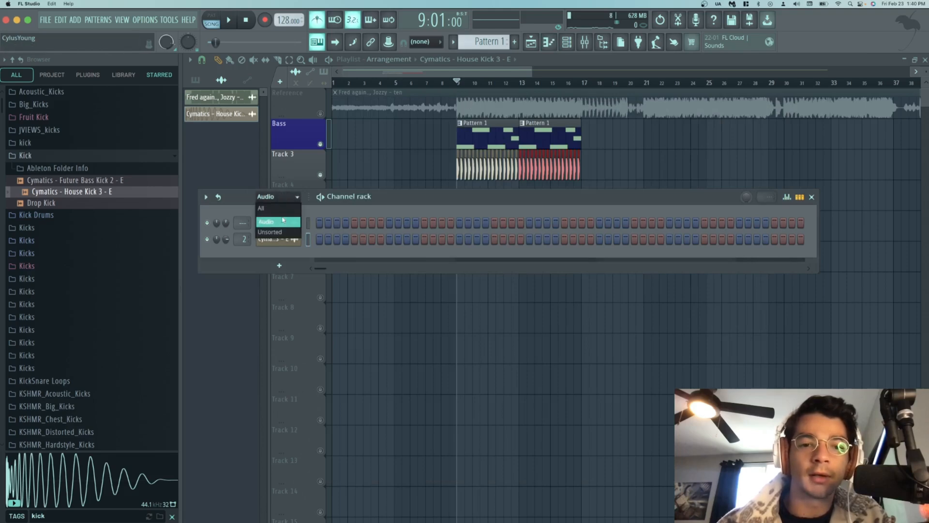
{"action": "left_click", "coordinate": [286, 224]}
{"action": "left_click", "coordinate": [285, 256]}
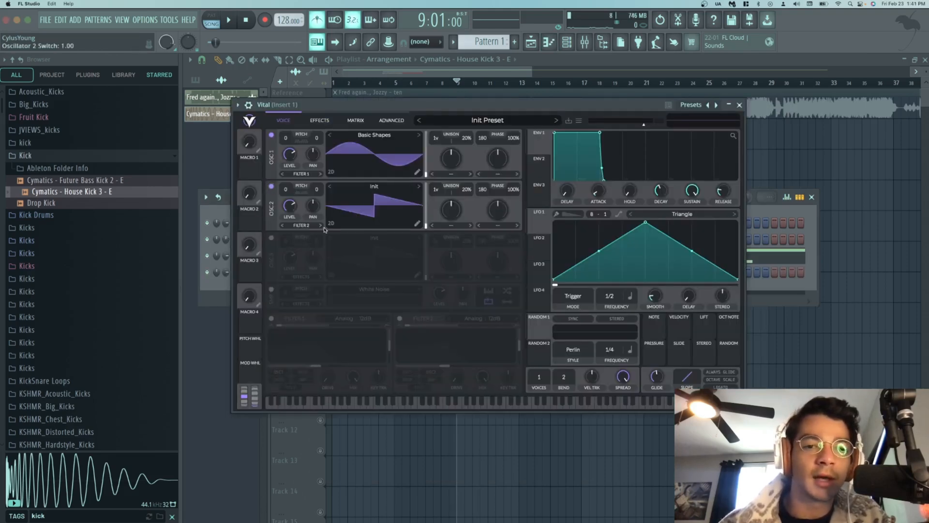
{"action": "left_click", "coordinate": [272, 319]}
{"action": "key", "text": "space"}
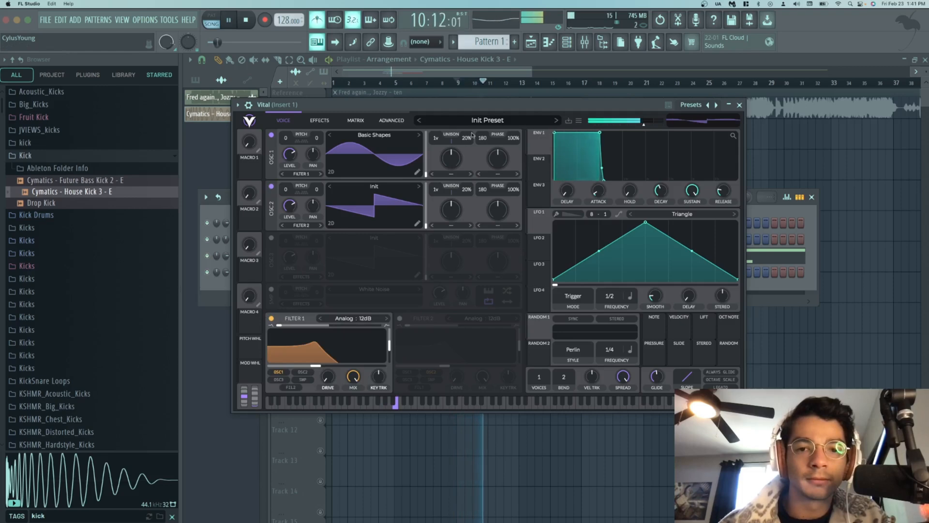
- Move the Vital window below the tracks and compare the soloed Reference with the Bass and kick tracks during playback
{"action": "left_click_drag", "start_coordinate": [535, 112], "coordinate": [527, 211]}
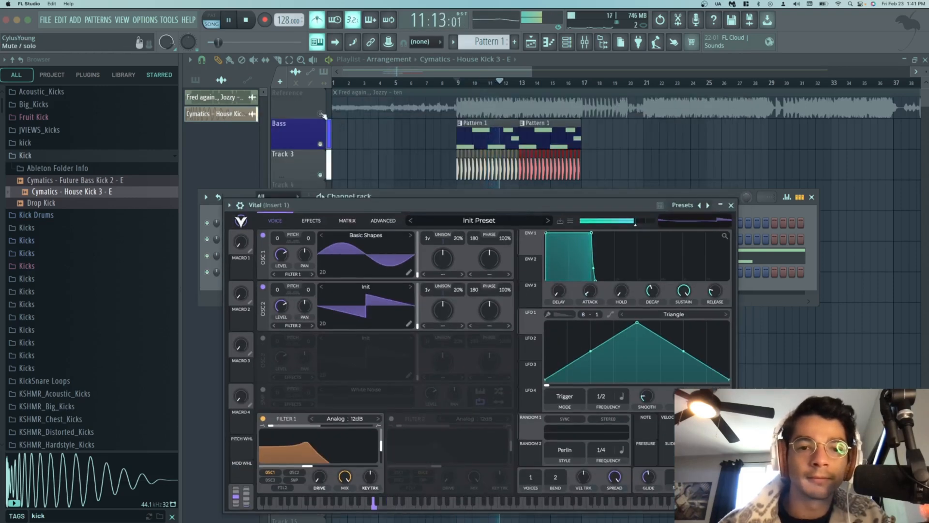
{"action": "key", "text": "space"}
{"action": "key", "text": "space"}
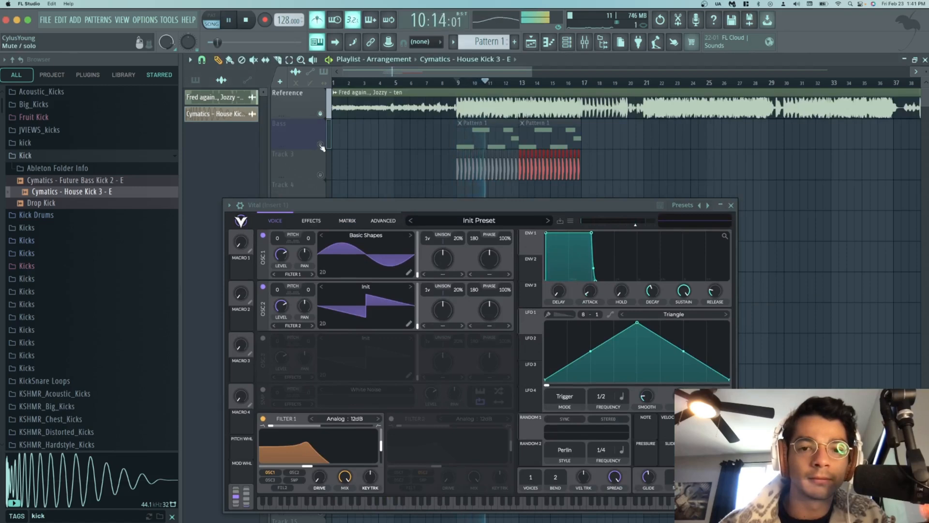
{"action": "left_click", "coordinate": [320, 144]}
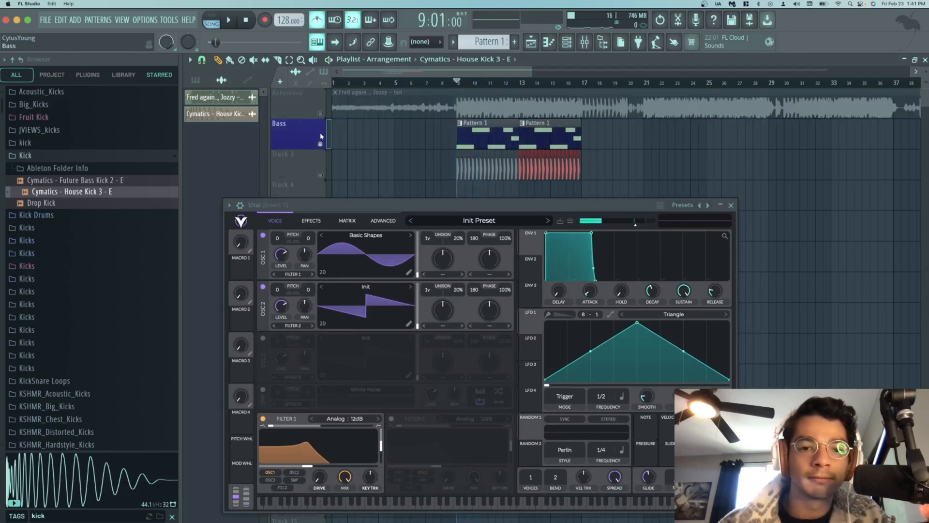
{"action": "left_click", "coordinate": [321, 174]}
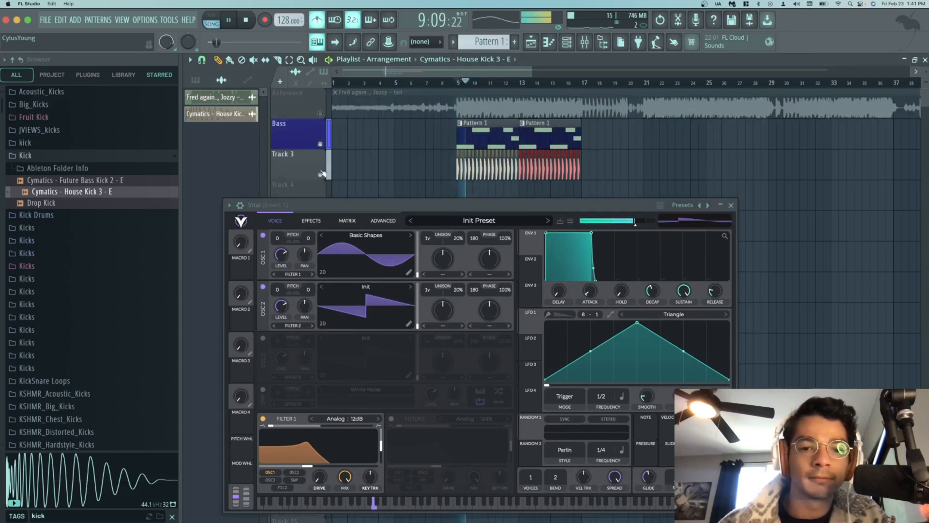
{"action": "left_click", "coordinate": [321, 114]}
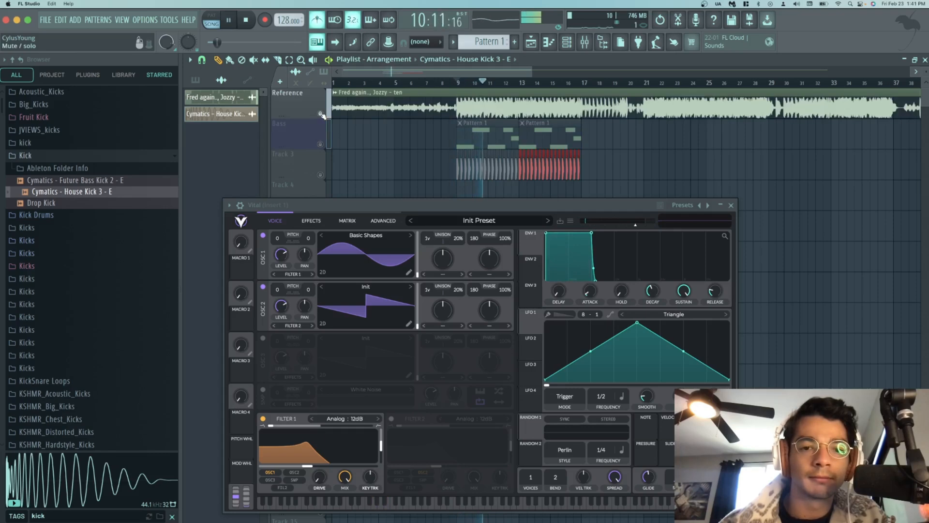
- Mute the Reference, enable the Bass and kick tracks, and play them from bar 9 with Vital open
{"action": "left_click", "coordinate": [321, 144]}
{"action": "key", "text": "space"}
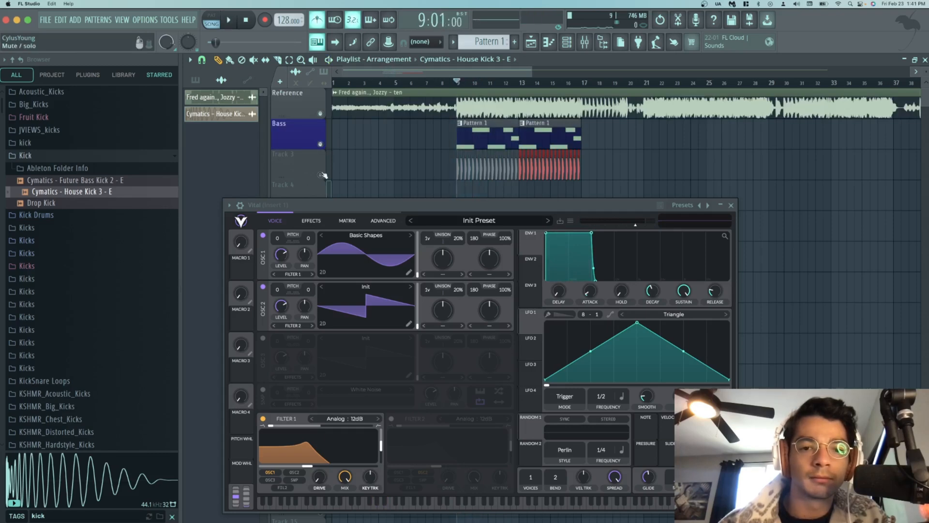
{"action": "left_click", "coordinate": [322, 175]}
{"action": "double_click", "coordinate": [300, 140]}
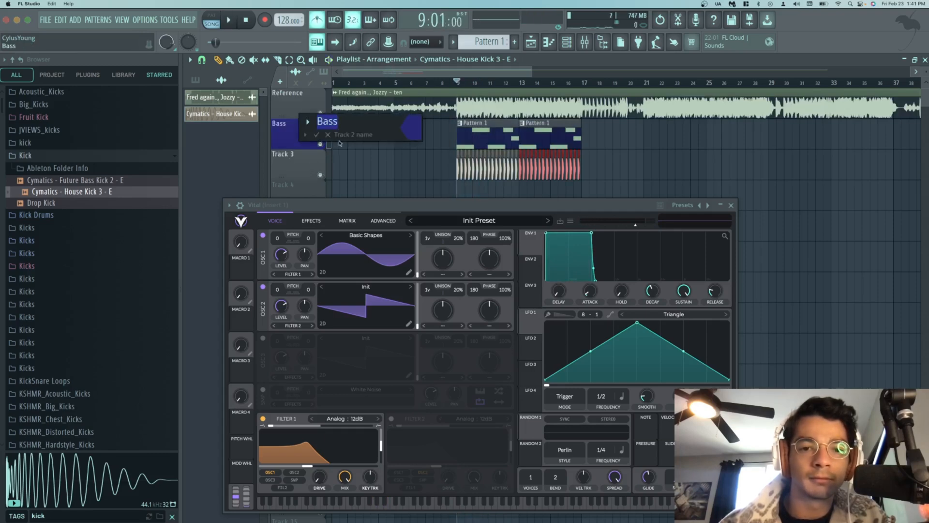
{"action": "key", "text": "Return"}
{"action": "left_click", "coordinate": [321, 114]}
{"action": "key", "text": "space"}
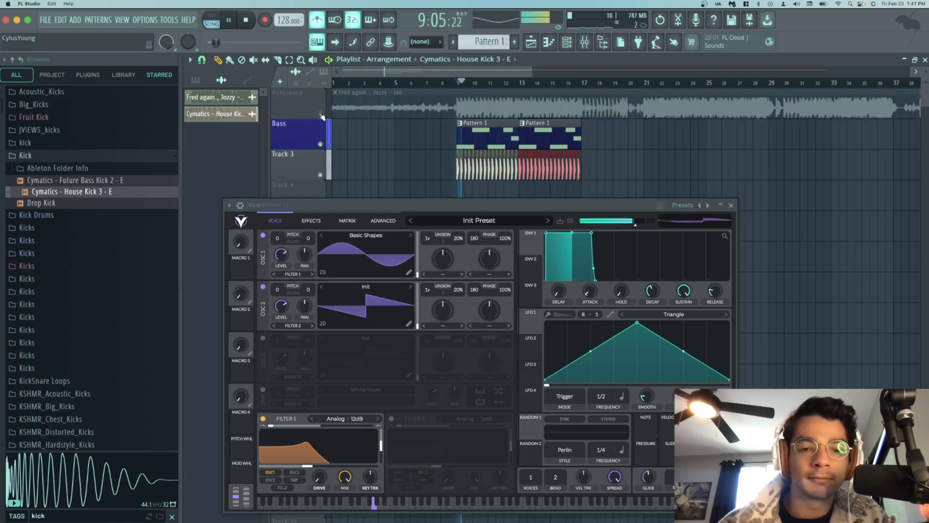
{"action": "left_click_drag", "start_coordinate": [357, 209], "coordinate": [367, 163]}
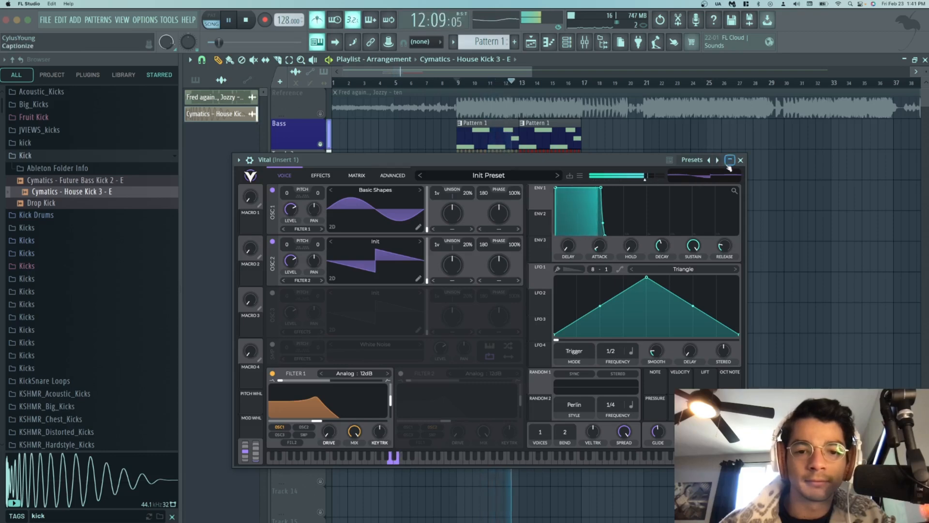
{"action": "key", "text": "space"}
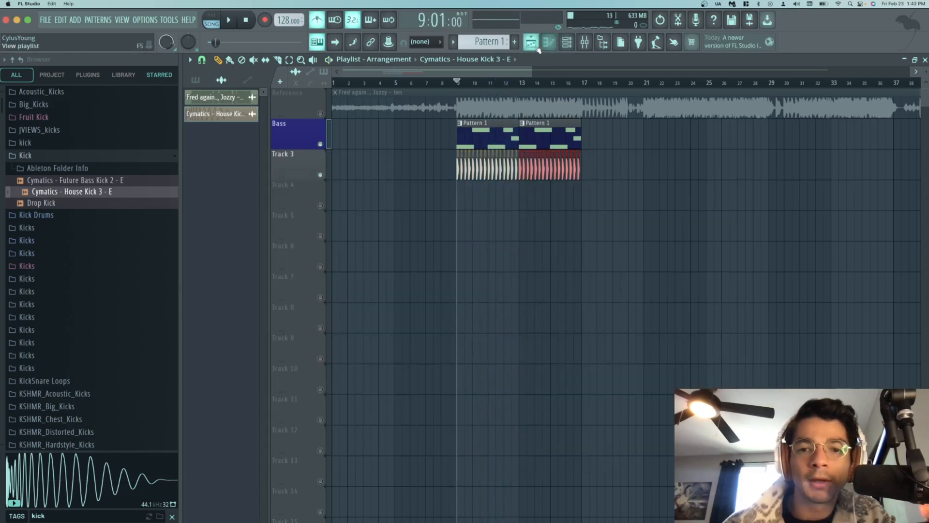
- Hide the Playlist, close the Master's Fruity parametric EQ 2, and show the mixer maximized during playback
{"action": "left_click", "coordinate": [539, 50]}
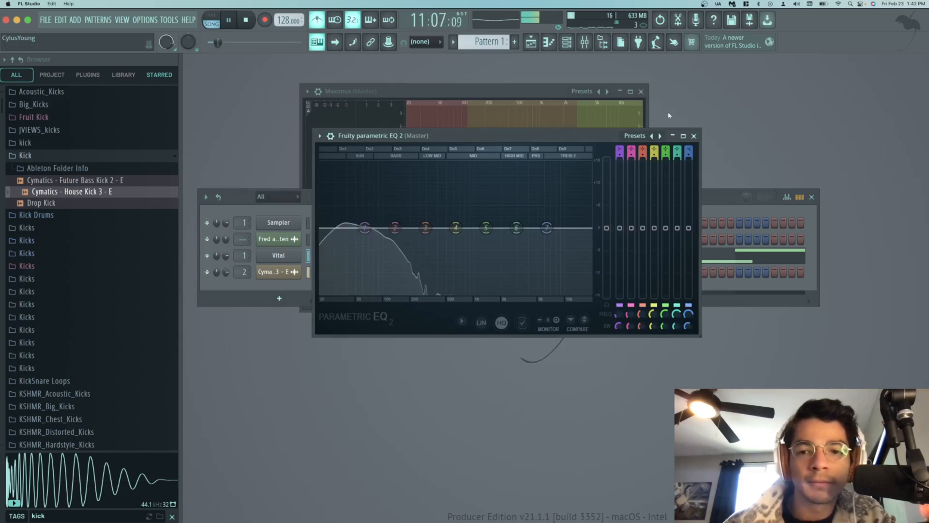
{"action": "left_click", "coordinate": [694, 136]}
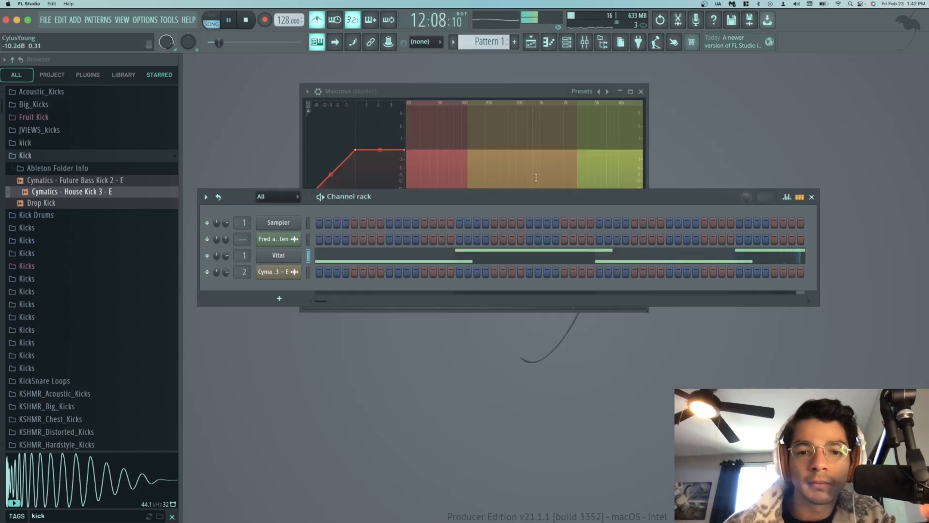
{"action": "left_click_drag", "start_coordinate": [522, 197], "coordinate": [553, 200]}
{"action": "left_click", "coordinate": [580, 49]}
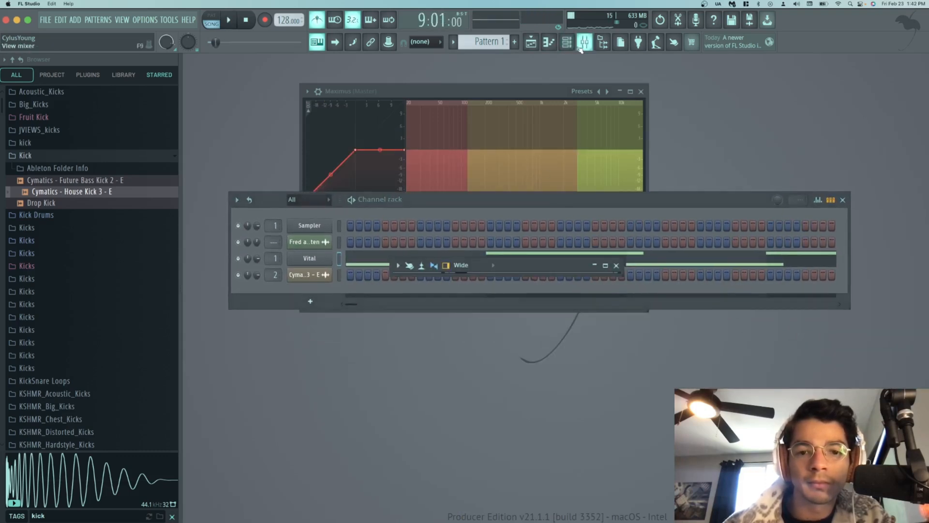
{"action": "double_click", "coordinate": [510, 265]}
{"action": "key", "text": "space"}
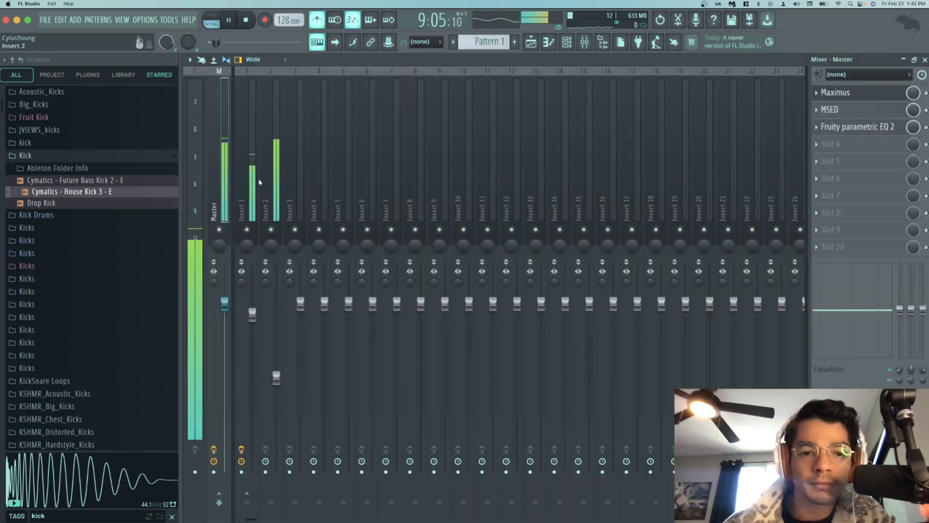
- Play the loop while checking the mixer levels of Insert 1, the Master and Insert 2
{"action": "left_click", "coordinate": [240, 184]}
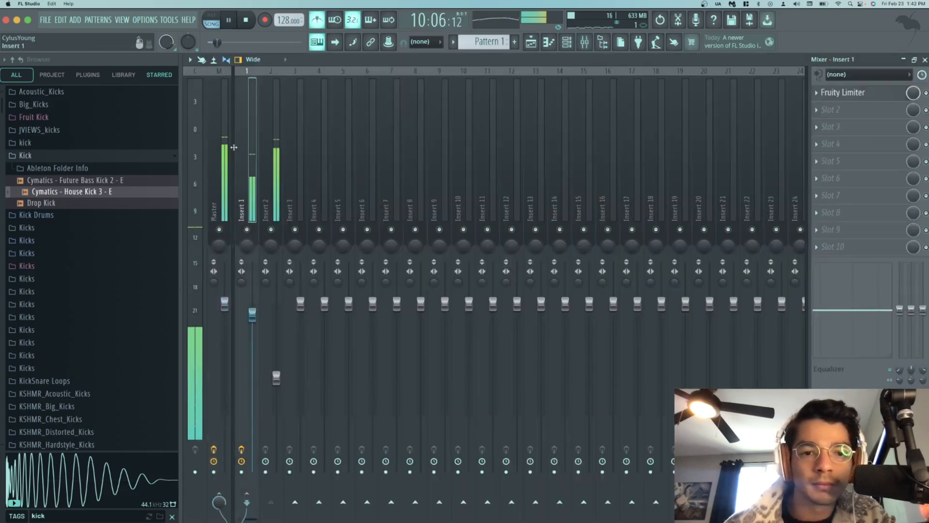
{"action": "key", "text": "space"}
{"action": "left_click", "coordinate": [218, 166]}
{"action": "key", "text": "space"}
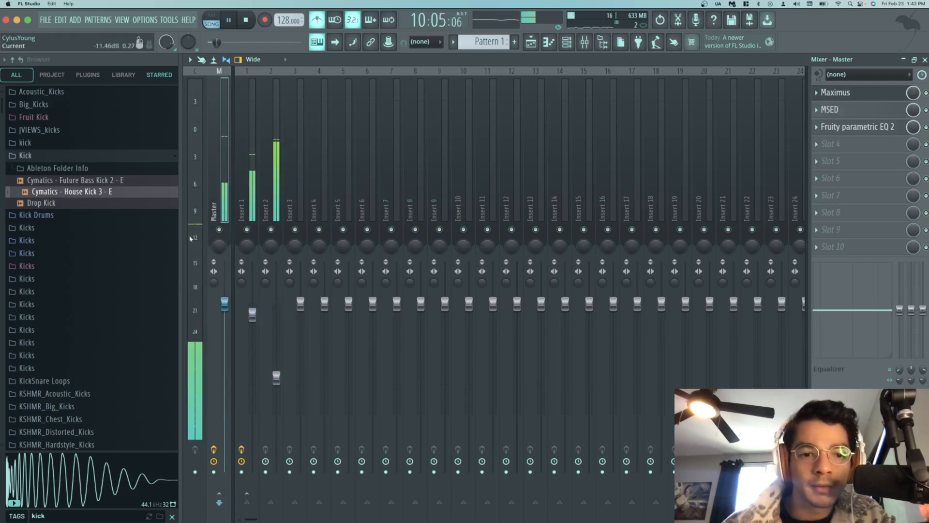
{"action": "left_click", "coordinate": [240, 196]}
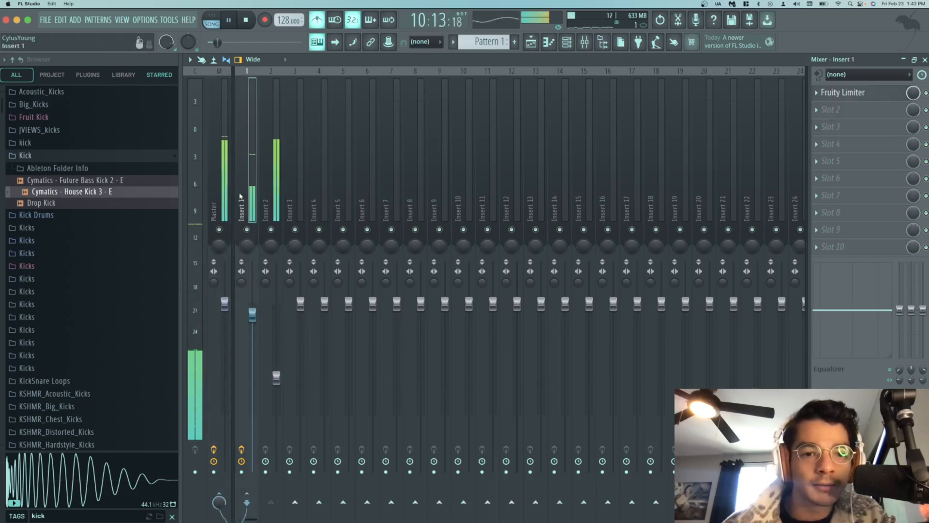
{"action": "key", "text": "space"}
{"action": "left_click", "coordinate": [278, 166]}
{"action": "key", "text": "space"}
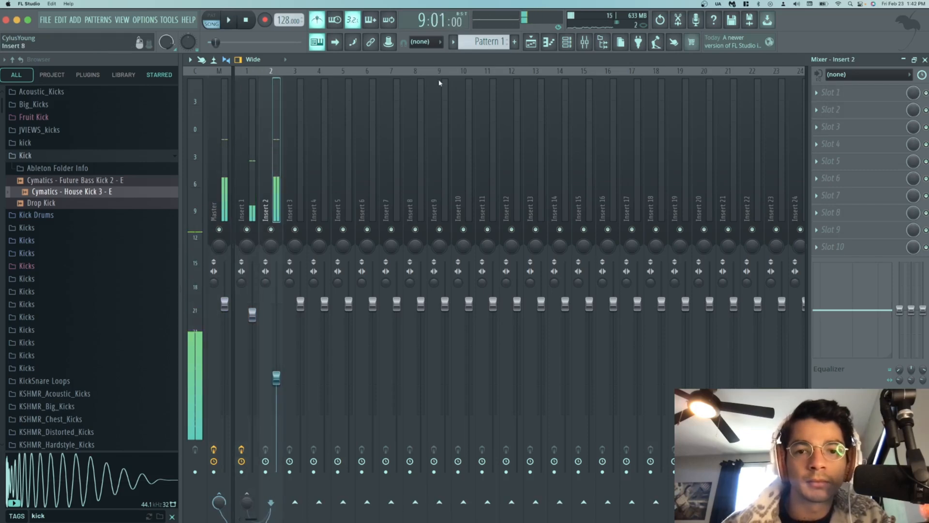
- Open the Master's Fruity parametric EQ 2 and play the loop to examine the combined bass and kick spectrum
{"action": "left_click", "coordinate": [222, 151]}
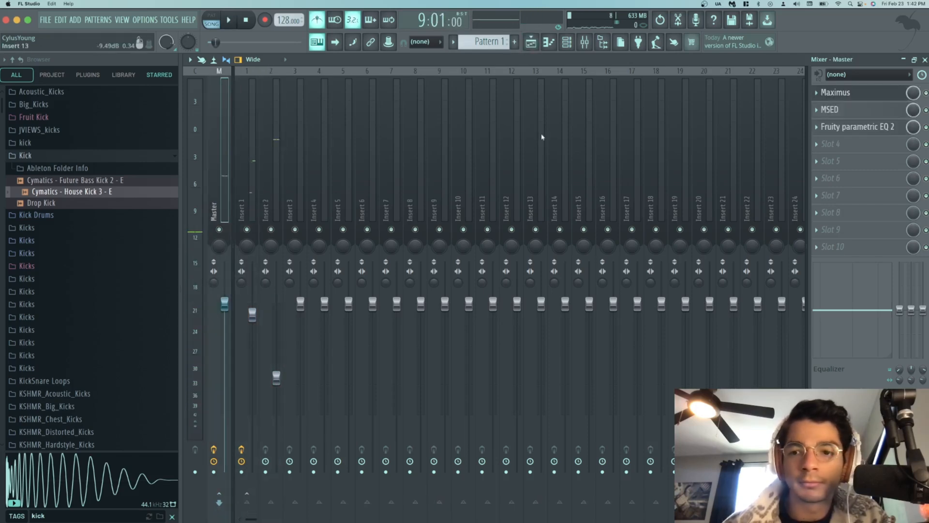
{"action": "left_click", "coordinate": [842, 127]}
{"action": "key", "text": "space"}
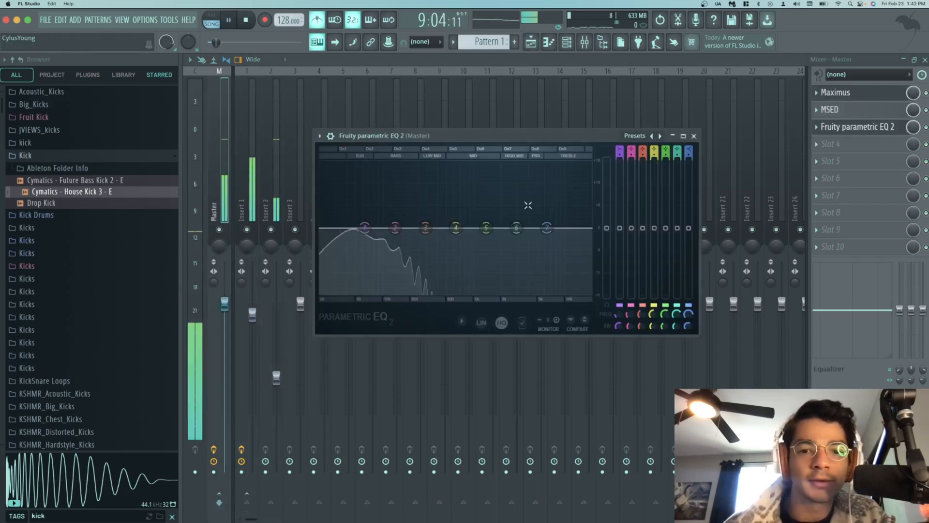
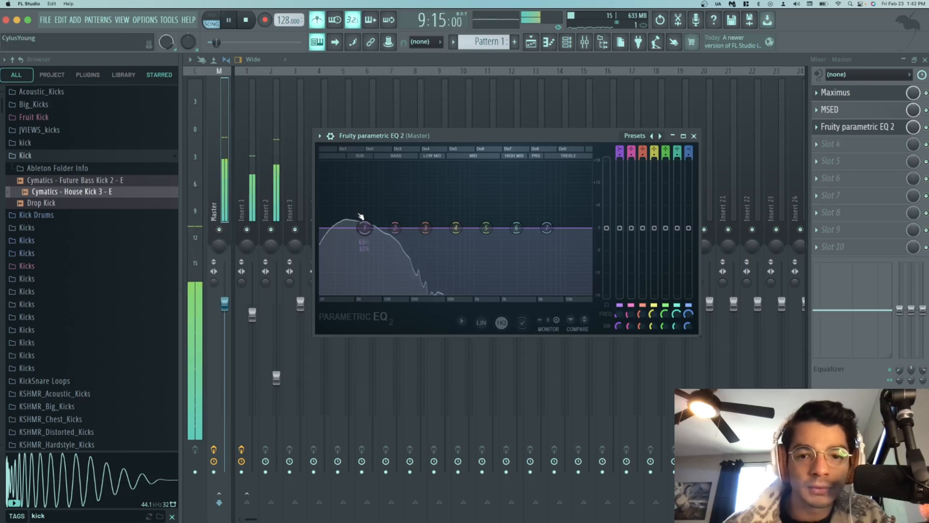
{"action": "key", "text": "space"}
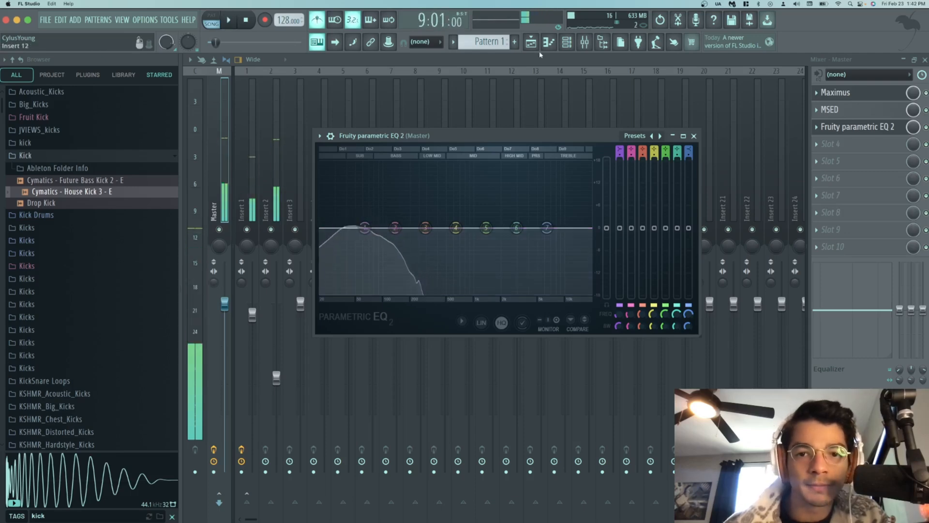
- Solo the Reference track in the Playlist and play it while examining its spectrum in the Master's Fruity parametric EQ 2
{"action": "left_click", "coordinate": [531, 42]}
{"action": "right_click", "coordinate": [311, 92]}
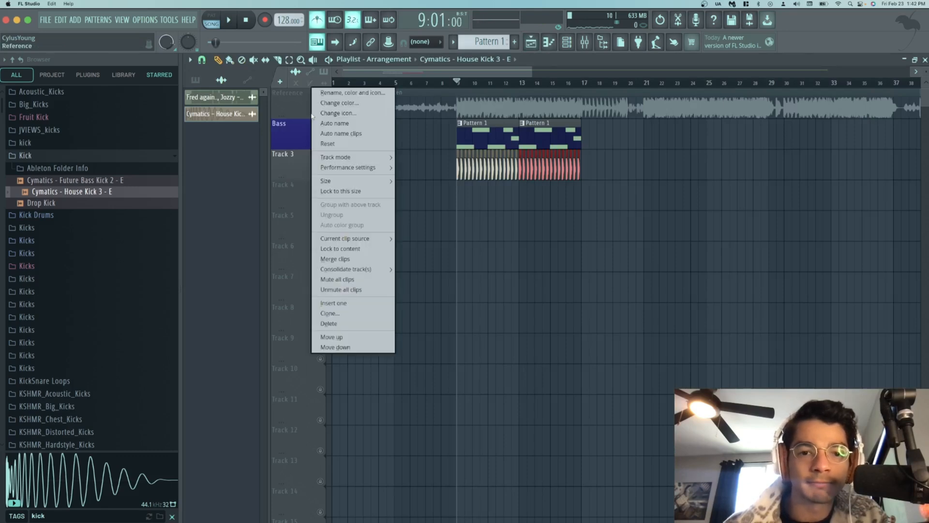
{"action": "left_click", "coordinate": [299, 114]}
{"action": "left_click", "coordinate": [320, 114]}
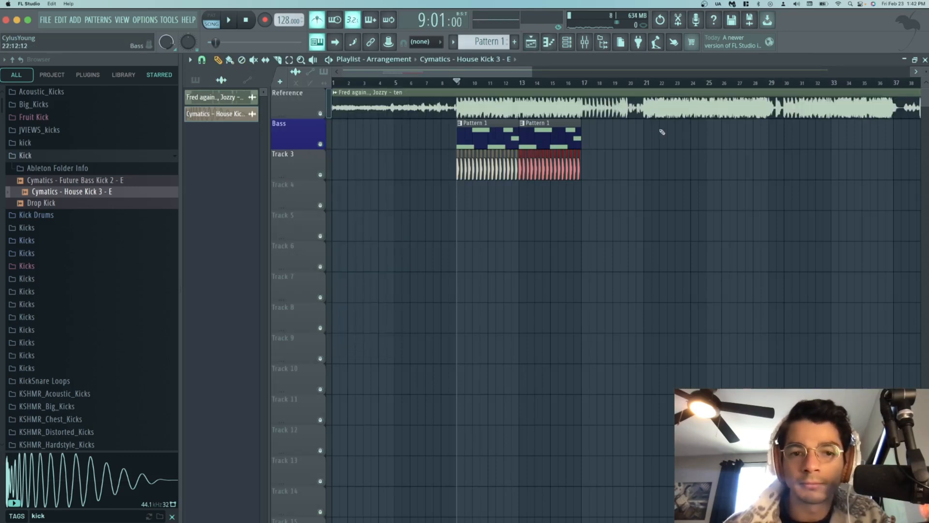
{"action": "right_click", "coordinate": [321, 116]}
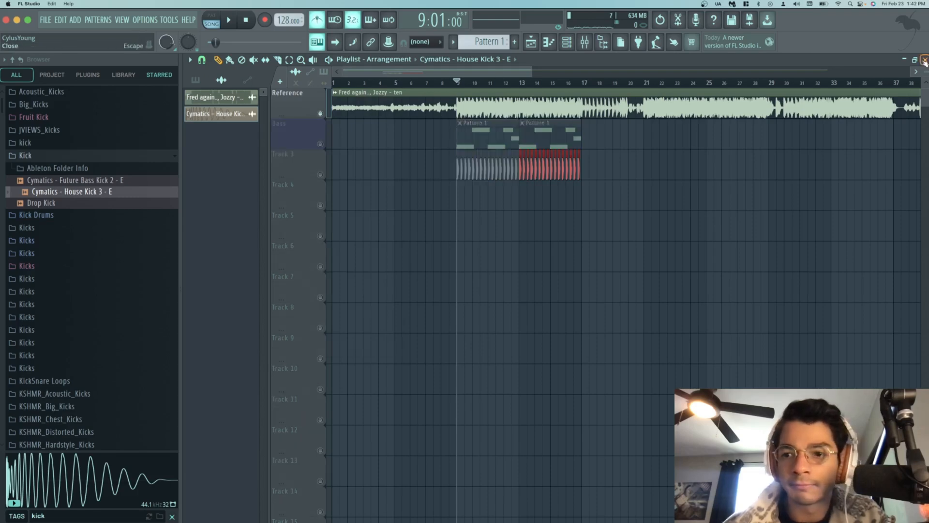
{"action": "left_click", "coordinate": [925, 60]}
{"action": "key", "text": "space"}
{"action": "left_click", "coordinate": [329, 171]}
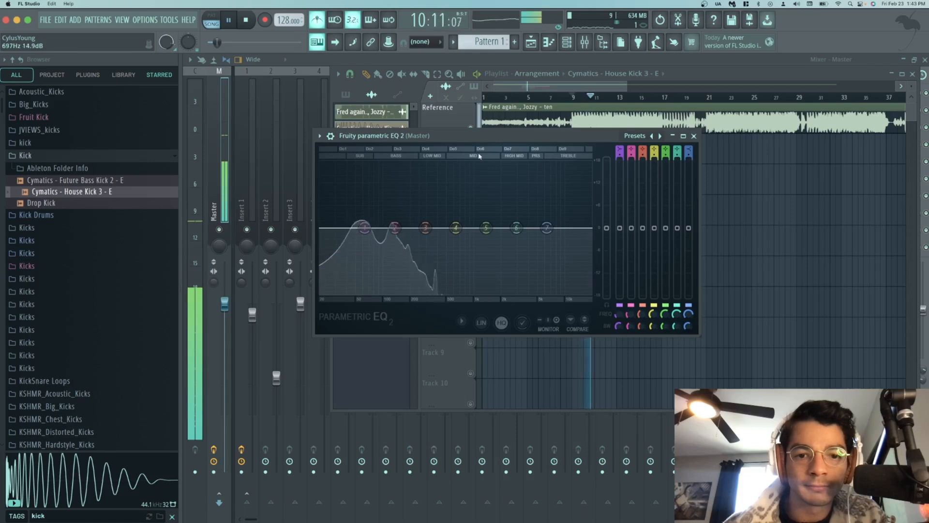
{"action": "left_click_drag", "start_coordinate": [500, 139], "coordinate": [452, 158]}
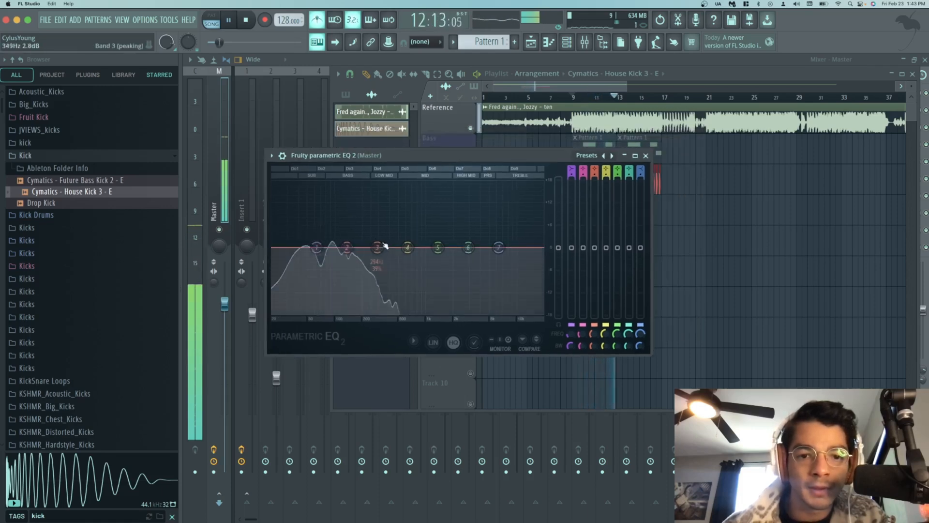
{"action": "key", "text": "space"}
- Show the mixer with the Channel rack moved clear of the meters, and play the Reference to check its Master level
{"action": "left_click", "coordinate": [584, 42]}
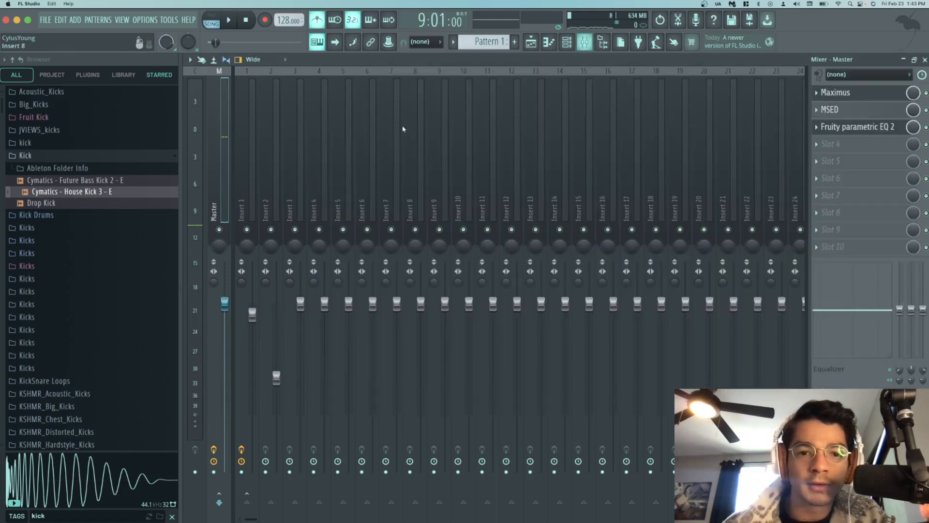
{"action": "left_click", "coordinate": [565, 44]}
{"action": "key", "text": "space"}
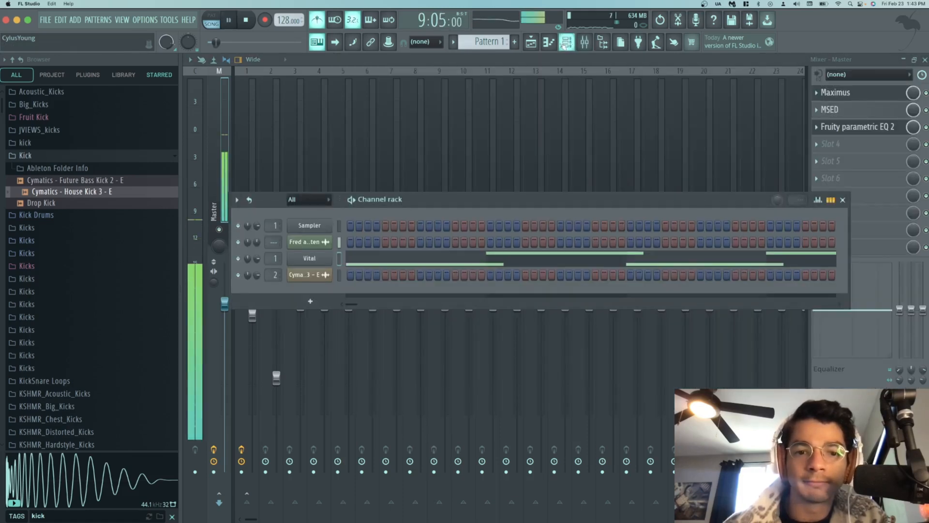
{"action": "key", "text": "space"}
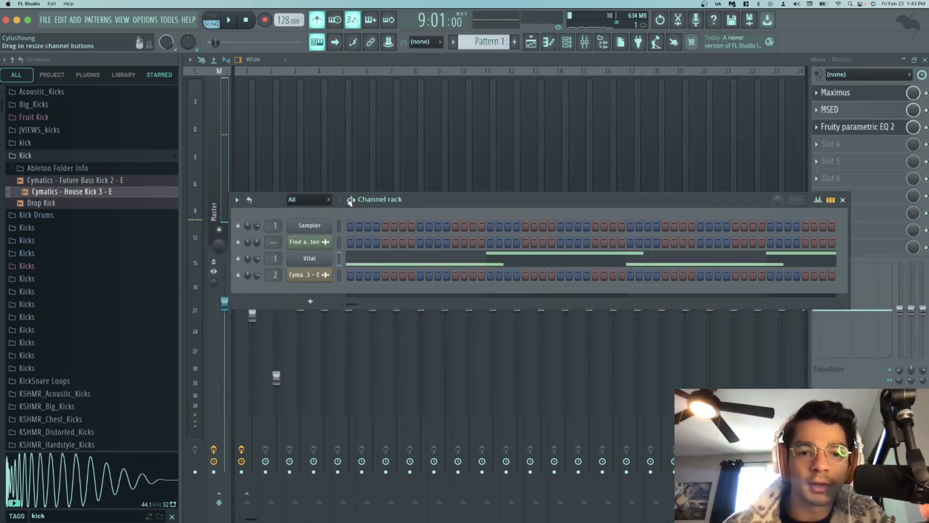
{"action": "left_click_drag", "start_coordinate": [350, 201], "coordinate": [402, 181]}
{"action": "key", "text": "space"}
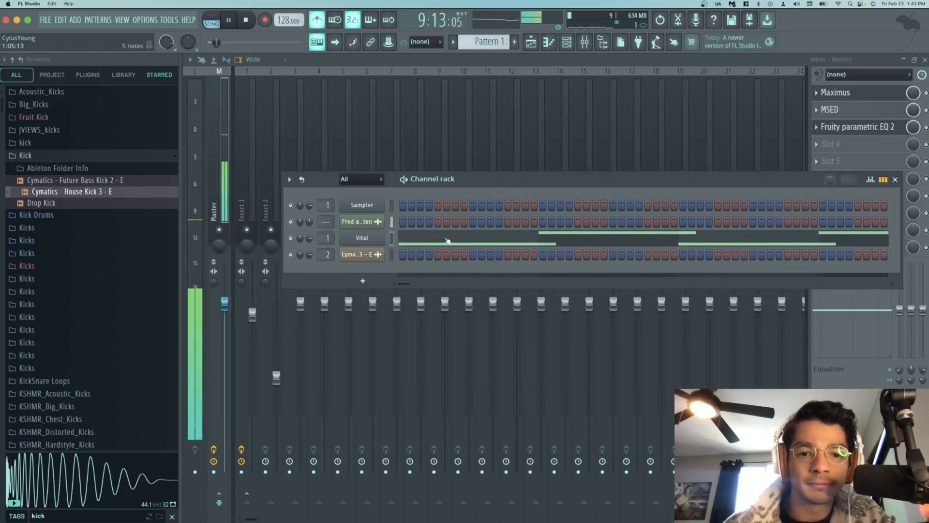
{"action": "left_click_drag", "start_coordinate": [499, 188], "coordinate": [612, 164]}
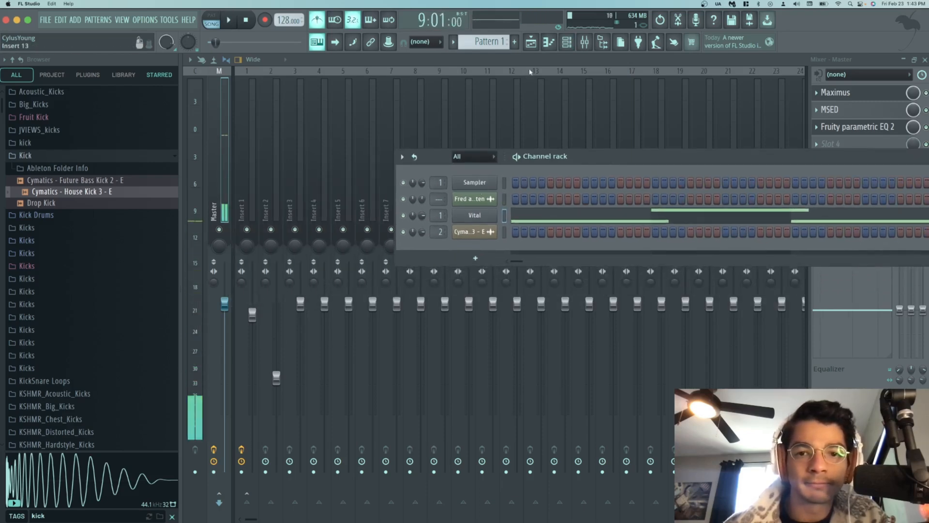
- Switch the Playlist from the Reference to the Bass and kick tracks, and lower the Insert 2 kick volume to 42% (-15.1 dB) during playback
{"action": "left_click", "coordinate": [530, 43]}
{"action": "key", "text": "space"}
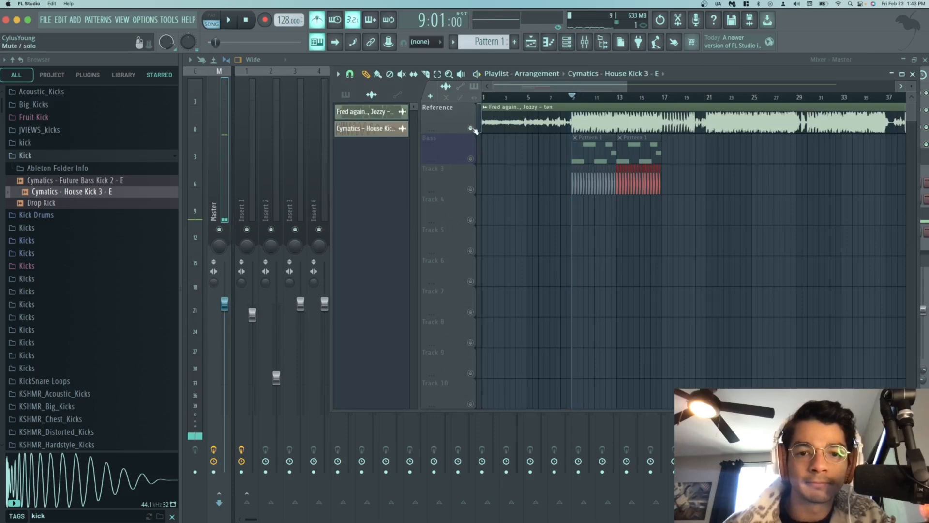
{"action": "left_click", "coordinate": [462, 147]}
{"action": "left_click", "coordinate": [472, 129]}
{"action": "key", "text": "space"}
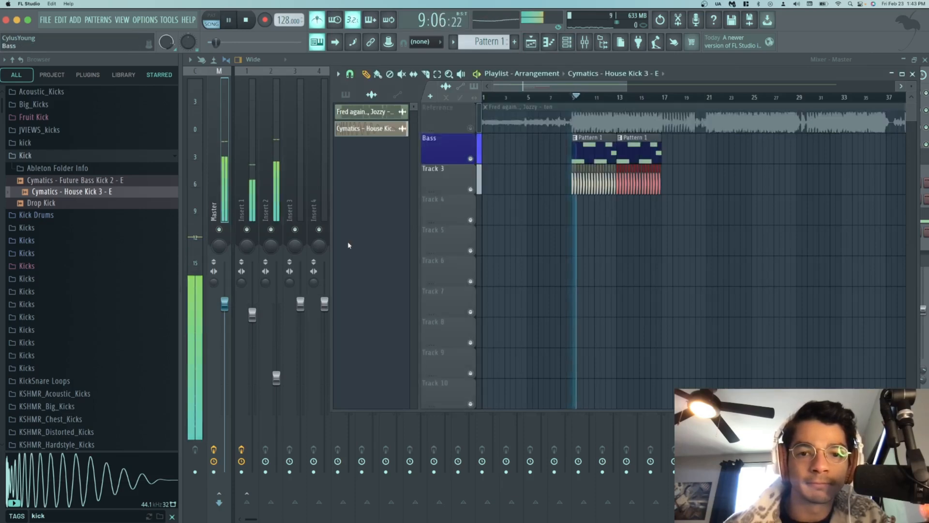
{"action": "left_click_drag", "start_coordinate": [276, 375], "coordinate": [276, 400]}
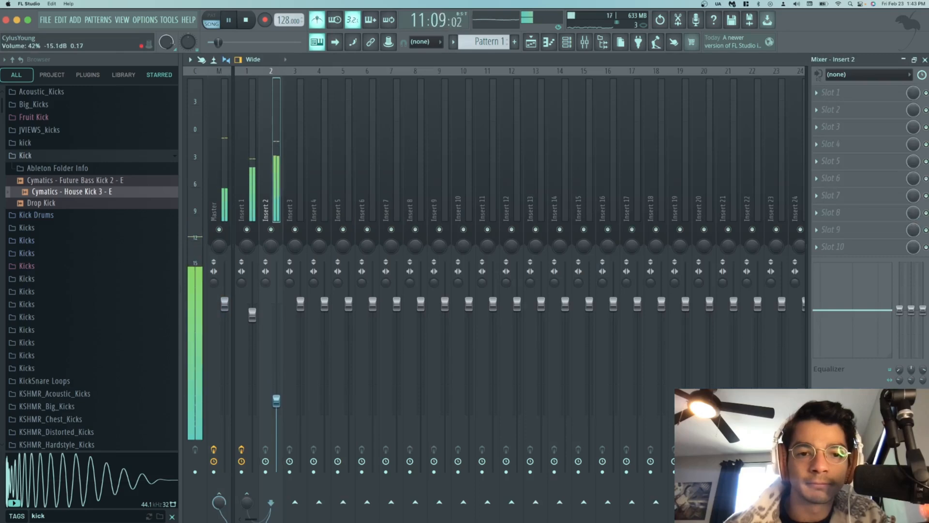
- Show the Playlist, solo the Reference track and play it to check its Master level
{"action": "key", "text": "F5"}
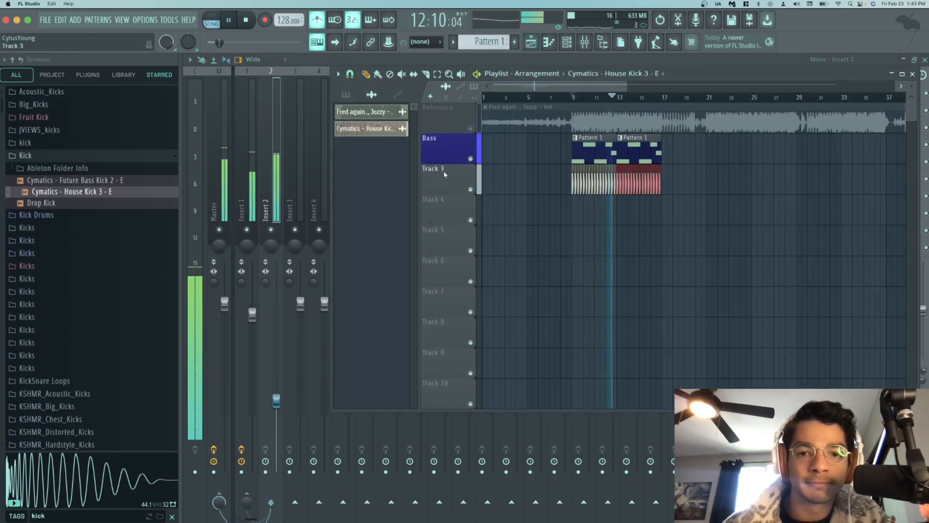
{"action": "key", "text": "space"}
{"action": "left_click", "coordinate": [472, 128]}
{"action": "key", "text": "space"}
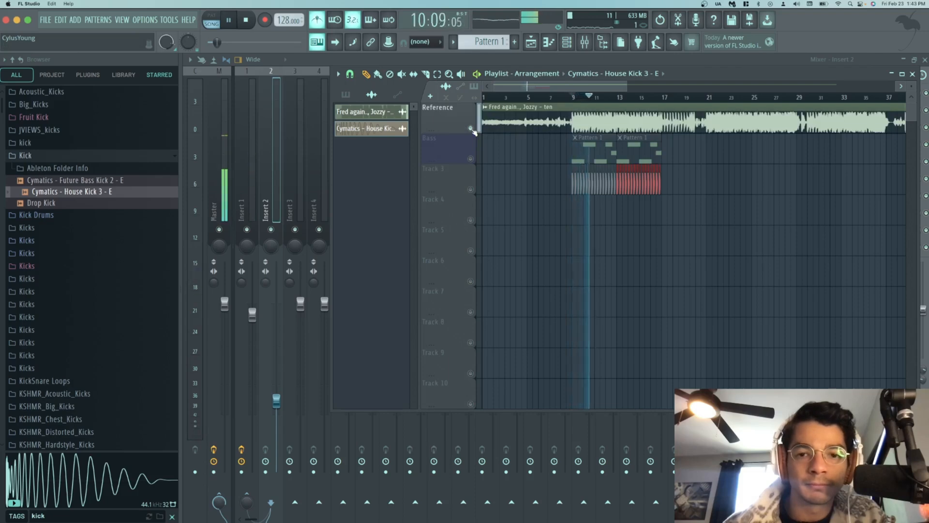
{"action": "key", "text": "space"}
- Switch from the Reference to the Bass and Track 3 kick, and play them together
{"action": "left_click", "coordinate": [473, 160]}
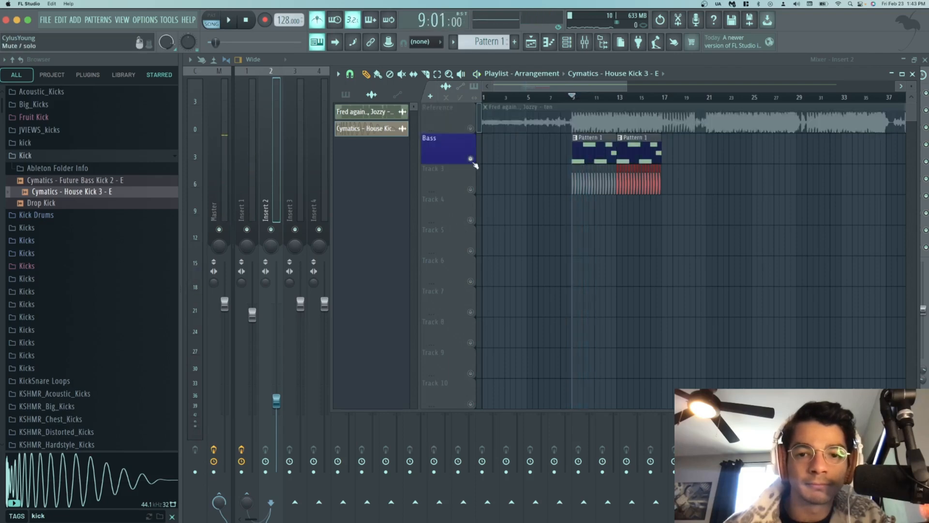
{"action": "key", "text": "space"}
{"action": "key", "text": "space"}
{"action": "left_click", "coordinate": [472, 129]}
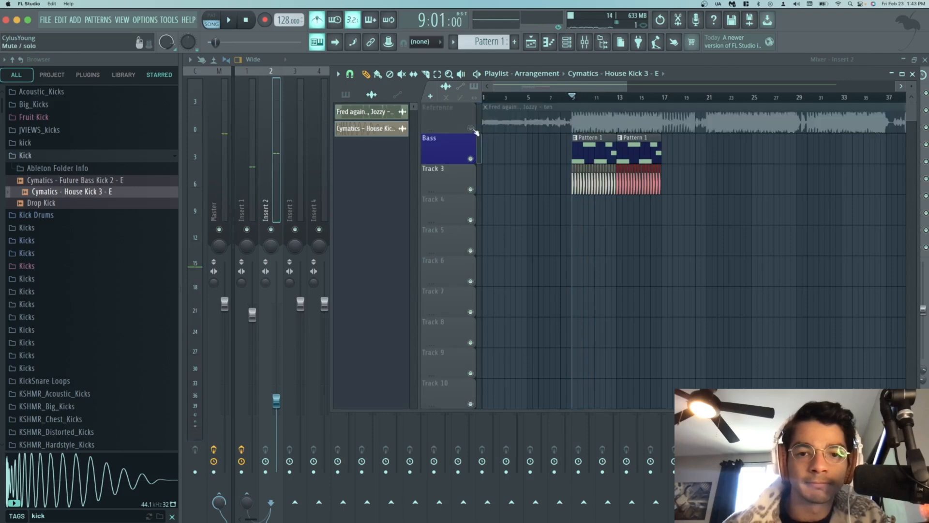
{"action": "key", "text": "space"}
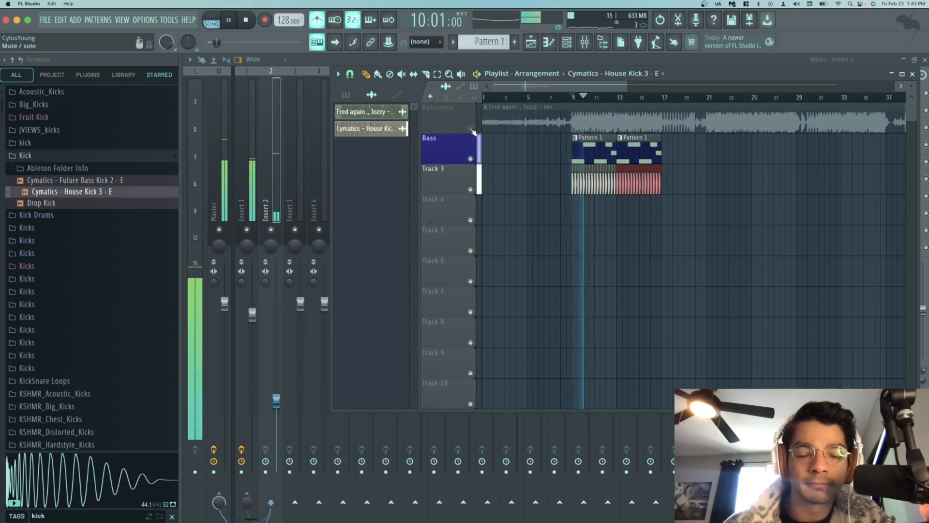
- Alternate playback between the soloed Reference and the Bass with kick to compare their sound and level
{"action": "right_click", "coordinate": [472, 128]}
{"action": "key", "text": "space"}
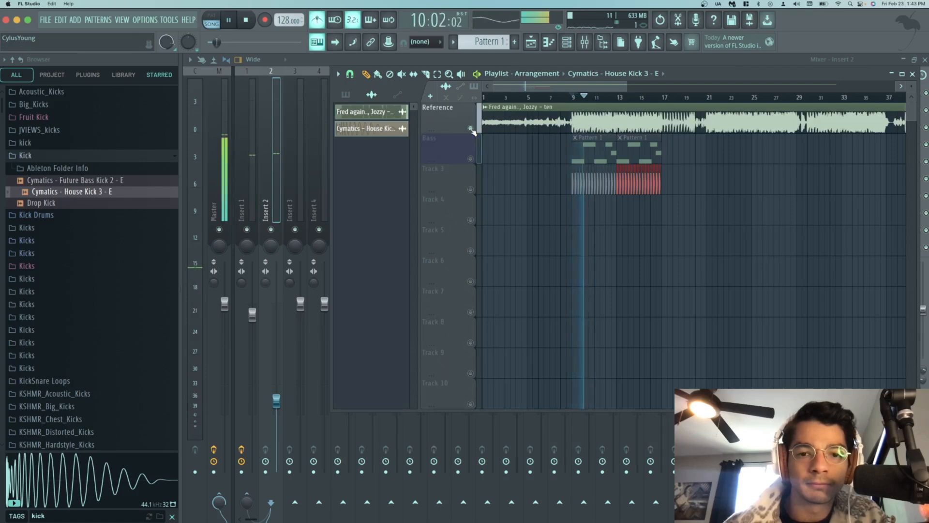
{"action": "right_click", "coordinate": [472, 129]}
{"action": "key", "text": "space"}
{"action": "left_click", "coordinate": [472, 130]}
{"action": "key", "text": "space"}
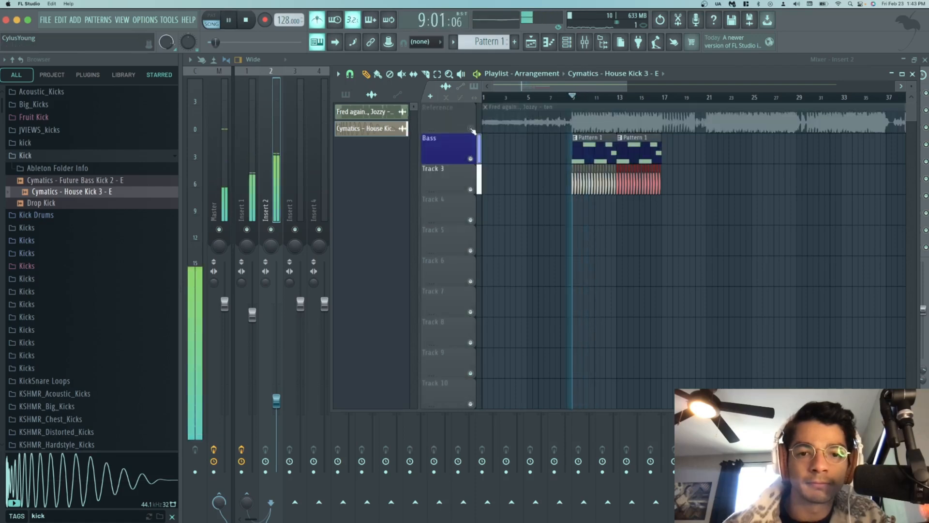
{"action": "key", "text": "space"}
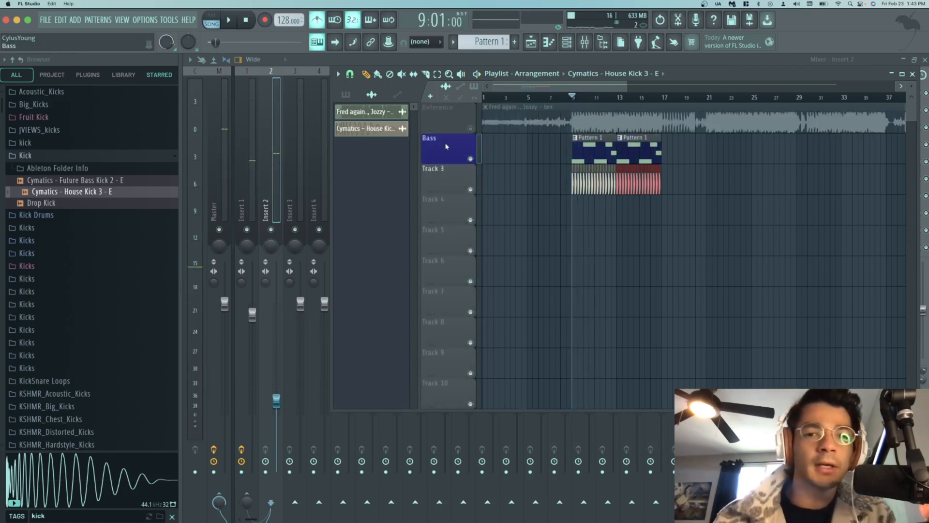
- Enable Soft Clip Distortion in Vital's effects and set its drive to about 0.766 dB during playback
{"action": "left_click", "coordinate": [253, 161]}
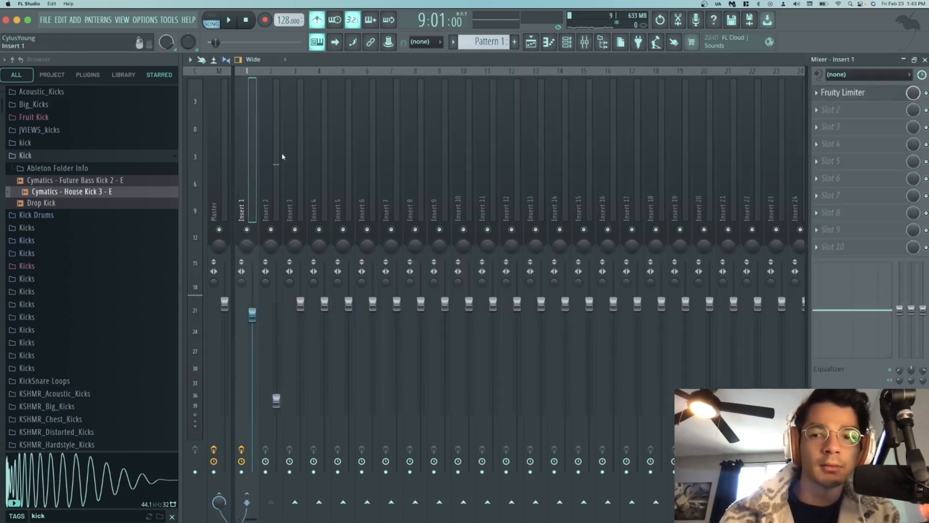
{"action": "left_click", "coordinate": [569, 40]}
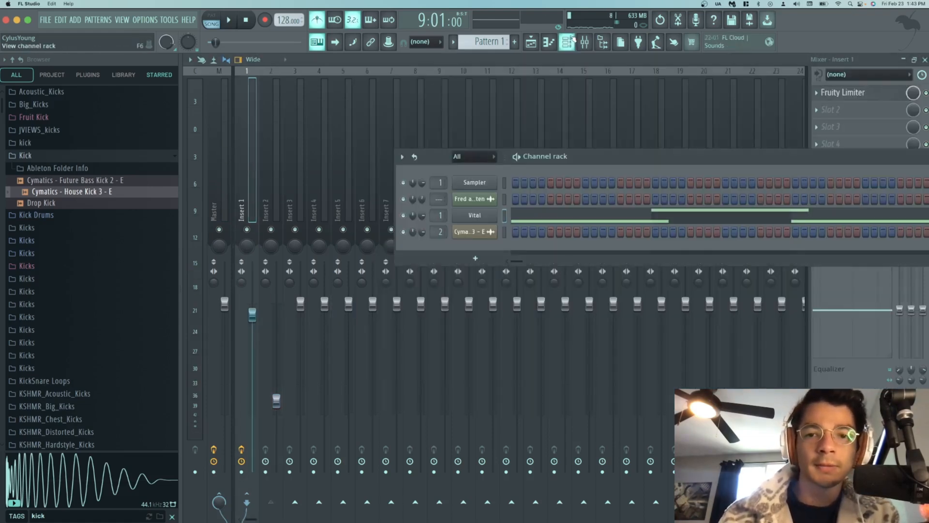
{"action": "left_click", "coordinate": [474, 216]}
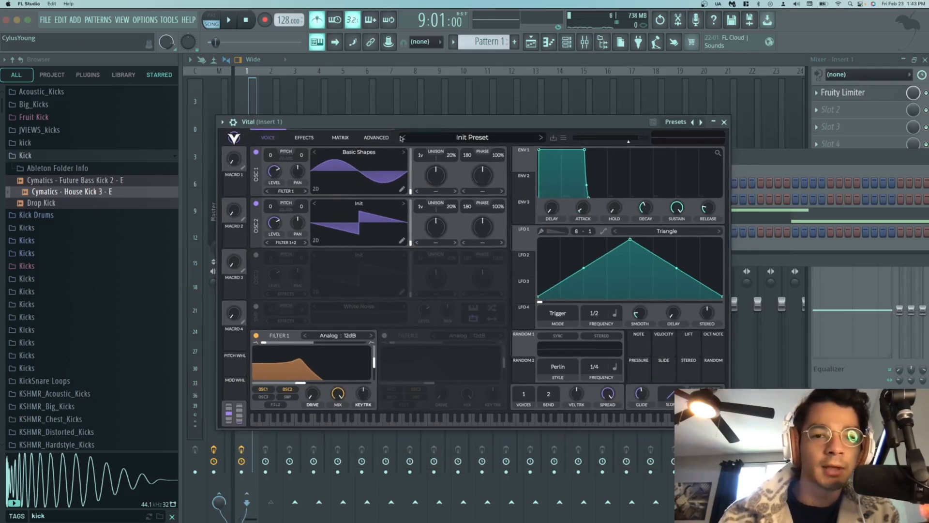
{"action": "left_click", "coordinate": [297, 144]}
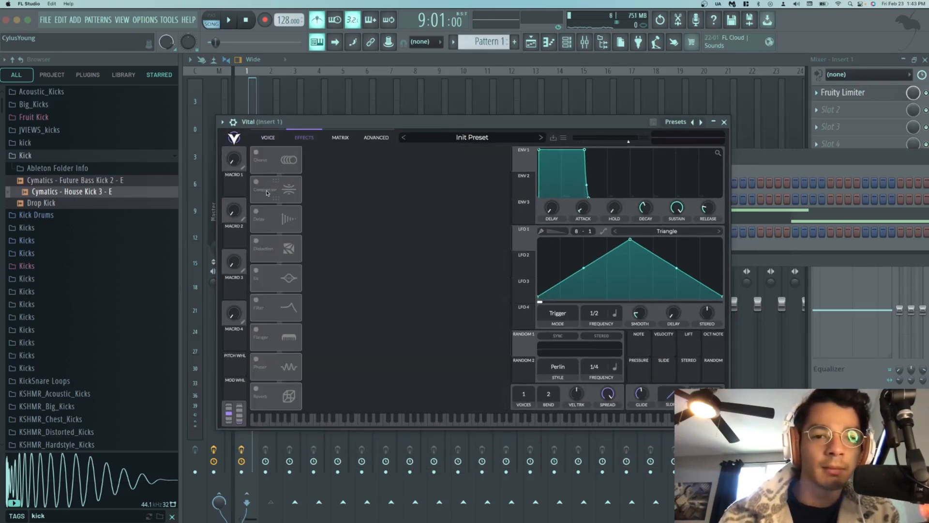
{"action": "left_click", "coordinate": [256, 242]}
{"action": "key", "text": "space"}
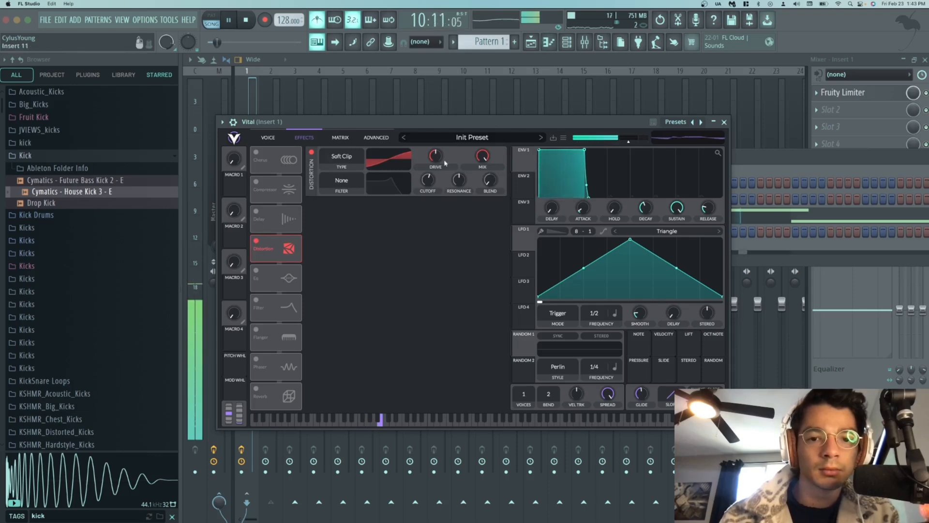
{"action": "left_click_drag", "start_coordinate": [443, 159], "coordinate": [442, 155]}
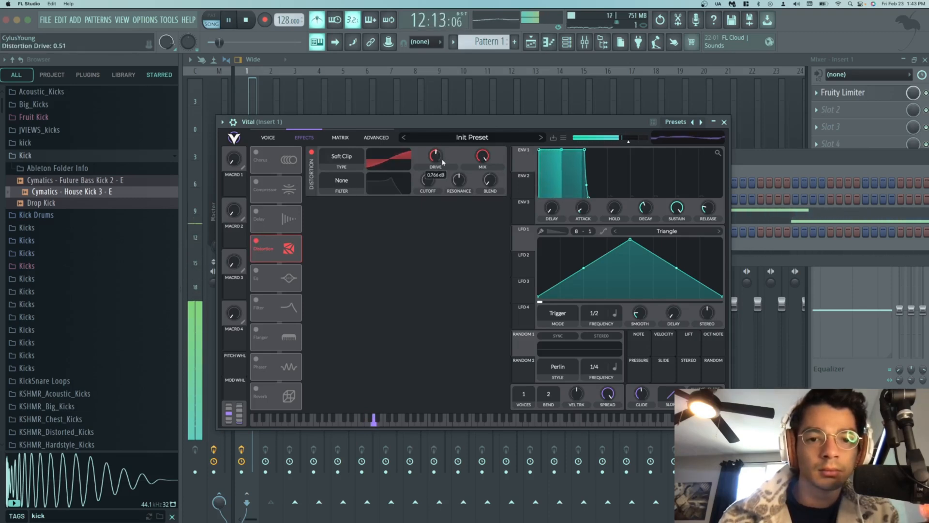
- Show the Playlist with Vital moved clear of the tracks, and compare the Reference with the distorted Bass and kick
{"action": "left_click", "coordinate": [537, 42]}
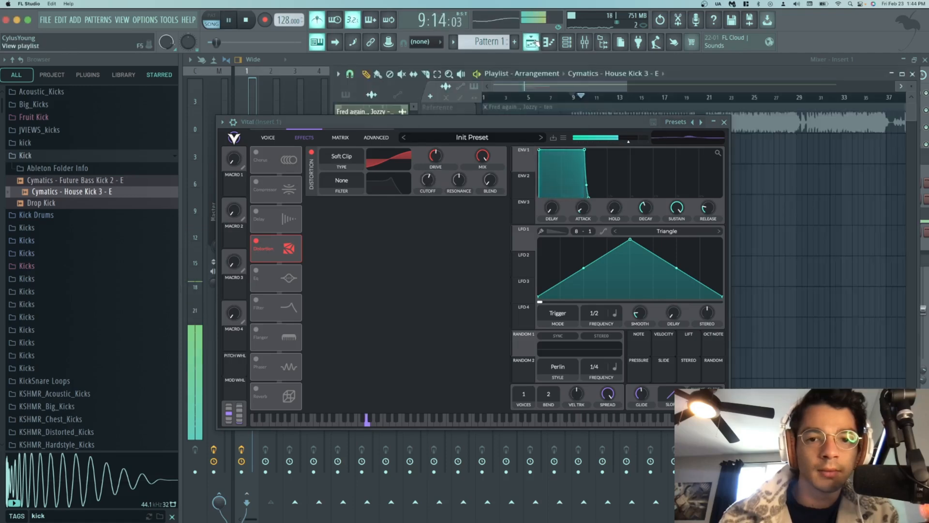
{"action": "left_click_drag", "start_coordinate": [446, 125], "coordinate": [438, 177]}
{"action": "key", "text": "space"}
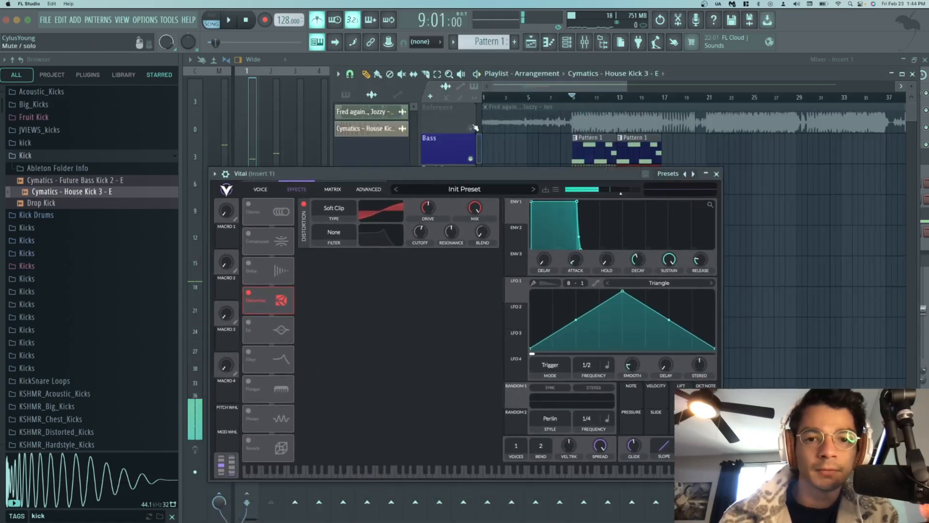
{"action": "right_click", "coordinate": [471, 129]}
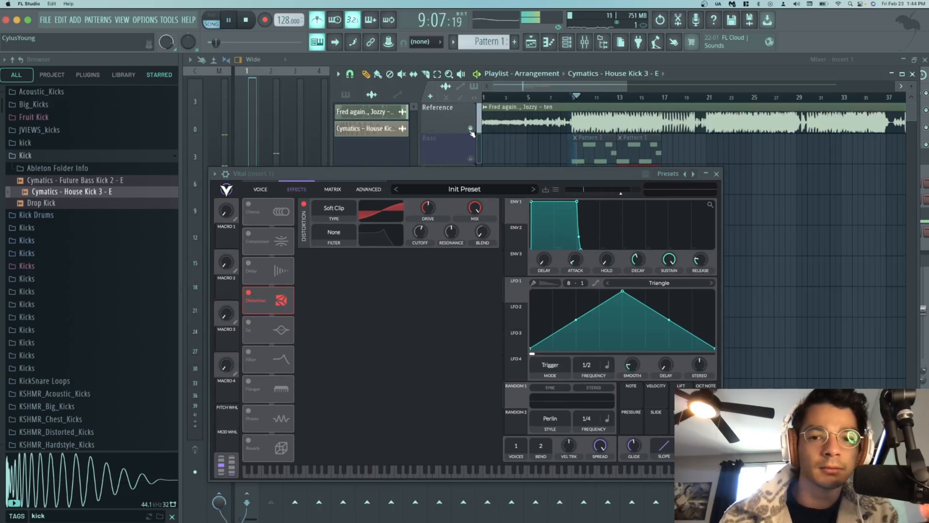
{"action": "left_click_drag", "start_coordinate": [458, 171], "coordinate": [458, 201]}
{"action": "right_click", "coordinate": [471, 160]}
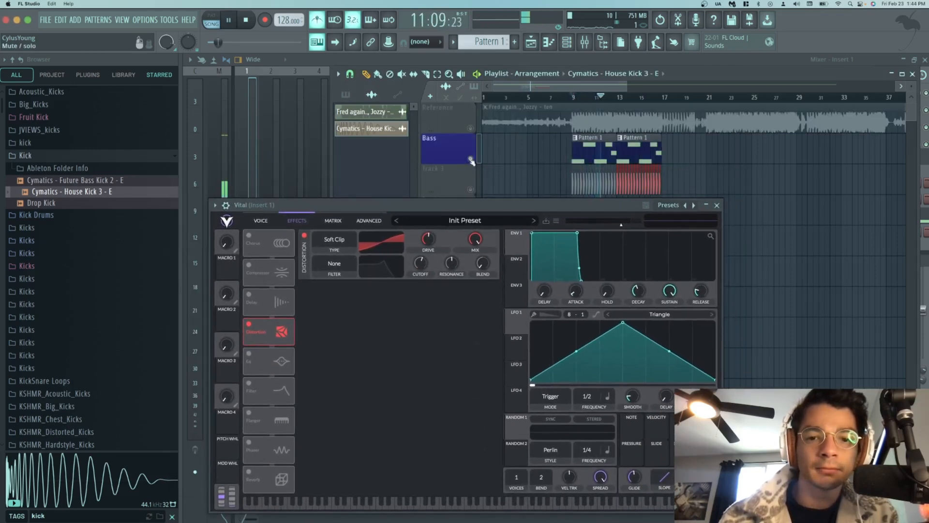
{"action": "left_click", "coordinate": [472, 191]}
{"action": "key", "text": "space"}
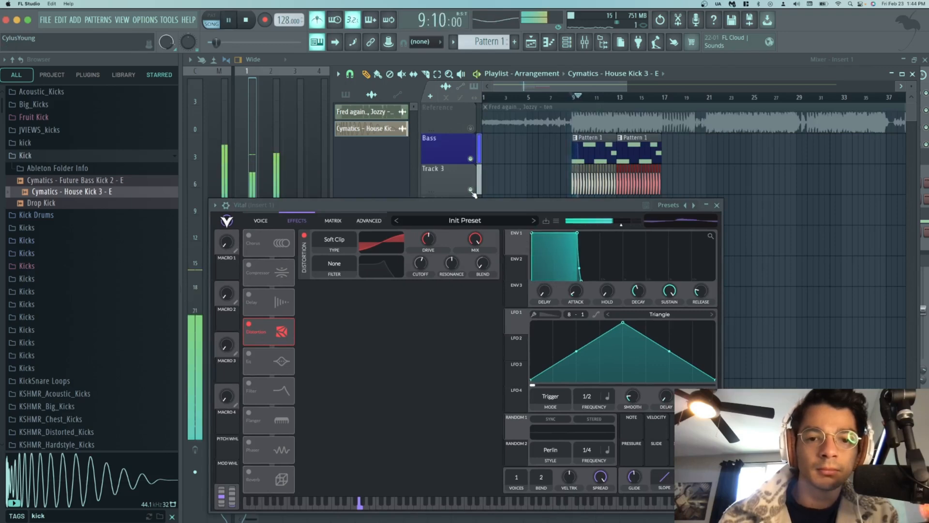
- Raise Vital's Distortion drive and compare the Bass and kick with the soloed Reference
{"action": "left_click_drag", "start_coordinate": [429, 243], "coordinate": [424, 200]}
{"action": "right_click", "coordinate": [471, 129]}
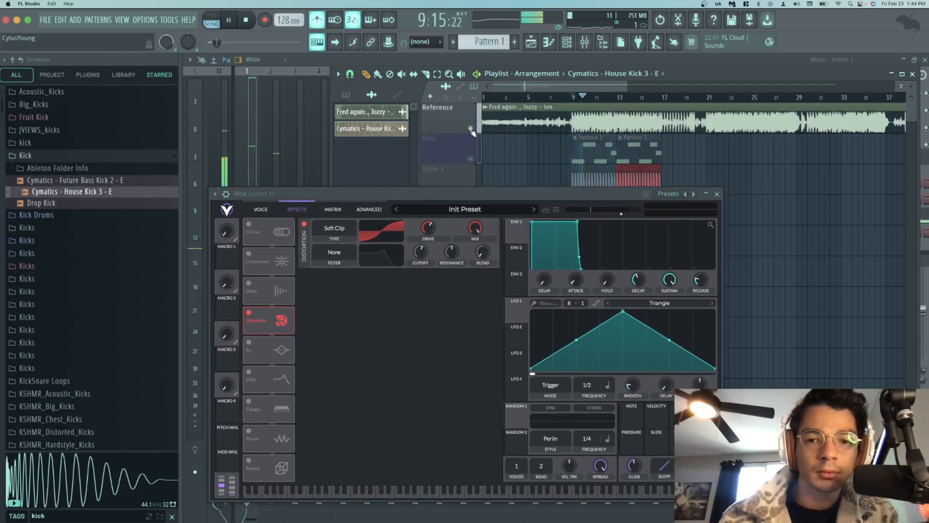
{"action": "scroll", "coordinate": [468, 145], "scroll_direction": "down", "scroll_amount": 2}
{"action": "scroll", "coordinate": [470, 145], "scroll_direction": "up", "scroll_amount": 2}
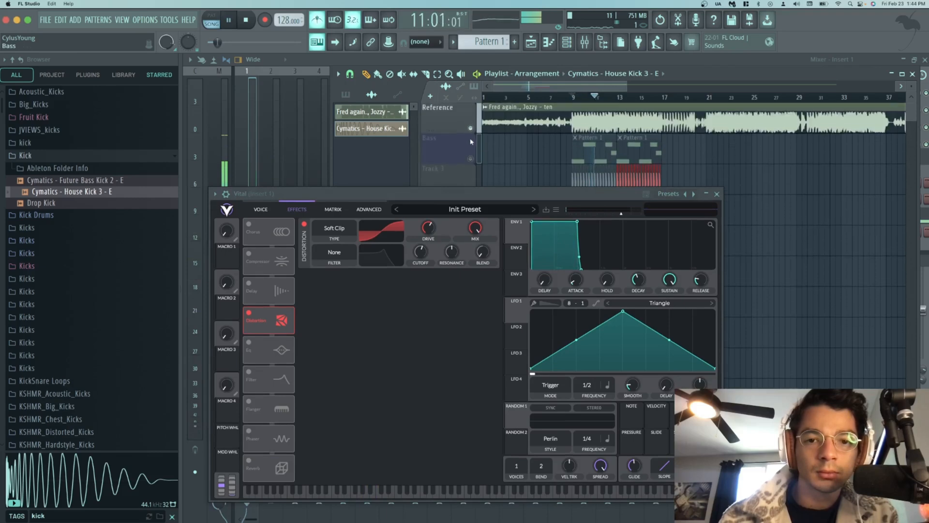
{"action": "left_click", "coordinate": [471, 159]}
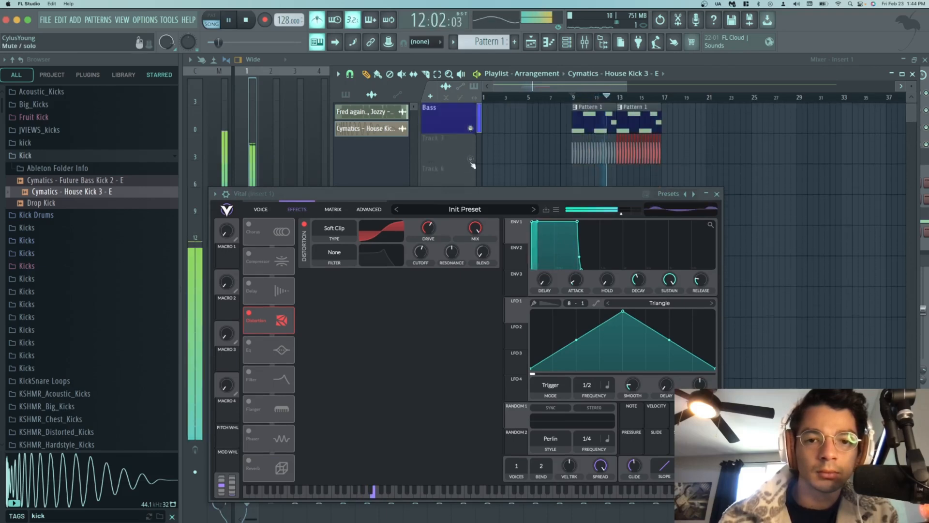
{"action": "left_click", "coordinate": [470, 126]}
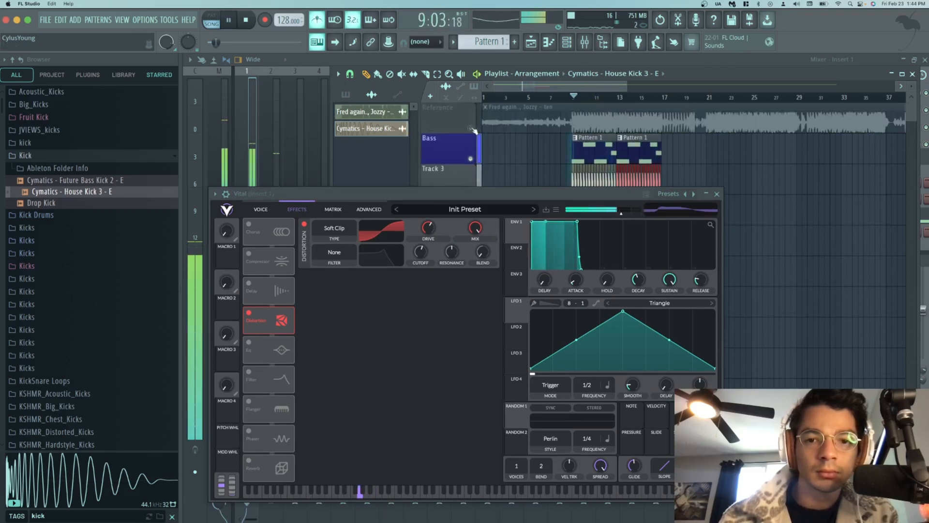
- Reduce Vital's Distortion drive to 0.48 during playback, and solo the Reference for comparison
{"action": "left_click_drag", "start_coordinate": [458, 200], "coordinate": [466, 185]}
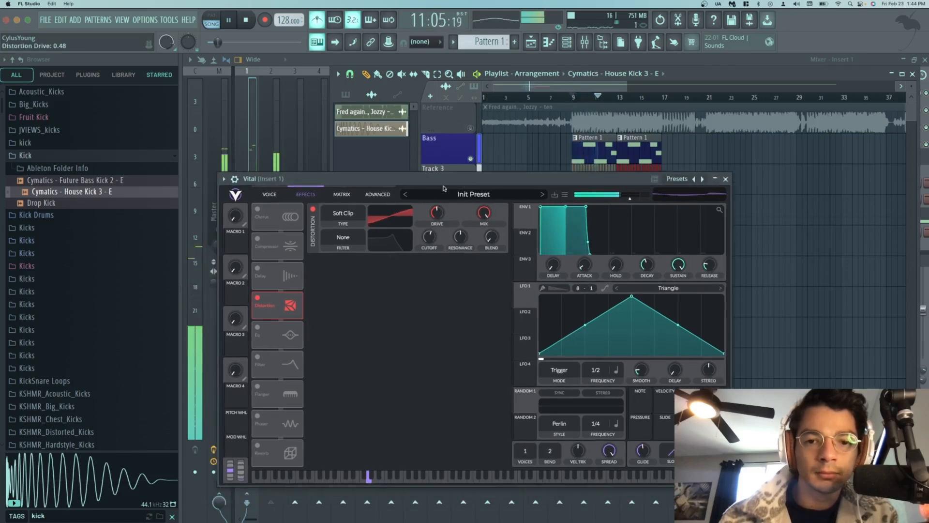
{"action": "right_click", "coordinate": [472, 130]}
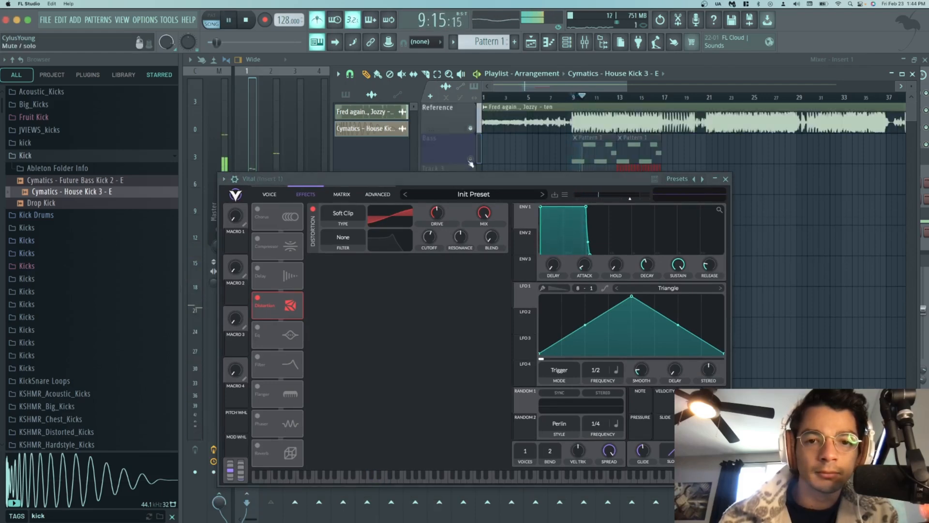
{"action": "scroll", "coordinate": [471, 167], "scroll_direction": "down", "scroll_amount": 3}
{"action": "scroll", "coordinate": [471, 145], "scroll_direction": "up", "scroll_amount": 2}
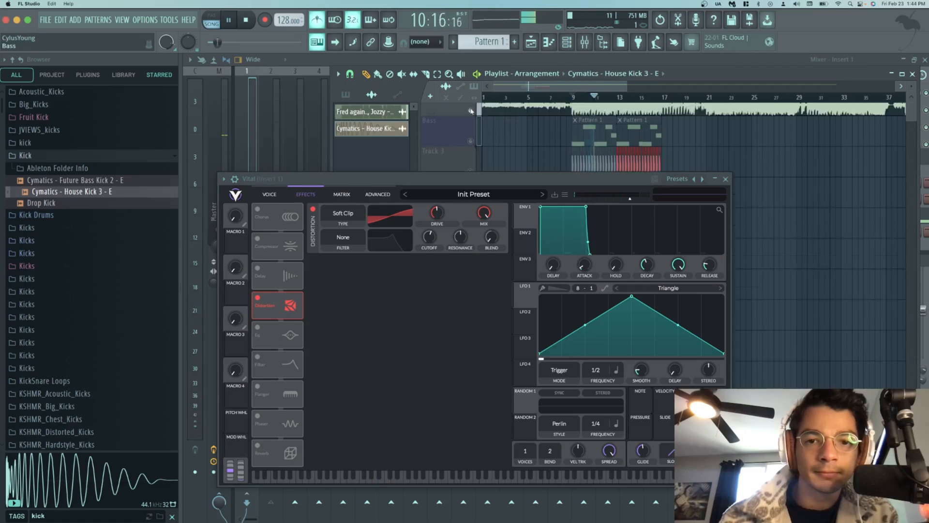
{"action": "scroll", "coordinate": [471, 116], "scroll_direction": "up", "scroll_amount": 1}
{"action": "key", "text": "space"}
- Mute the Reference, turn the Bass and Track 3 kick back on, and play them
{"action": "left_click", "coordinate": [472, 129]}
{"action": "scroll", "coordinate": [473, 130], "scroll_direction": "down", "scroll_amount": 3}
{"action": "scroll", "coordinate": [473, 125], "scroll_direction": "up", "scroll_amount": 3}
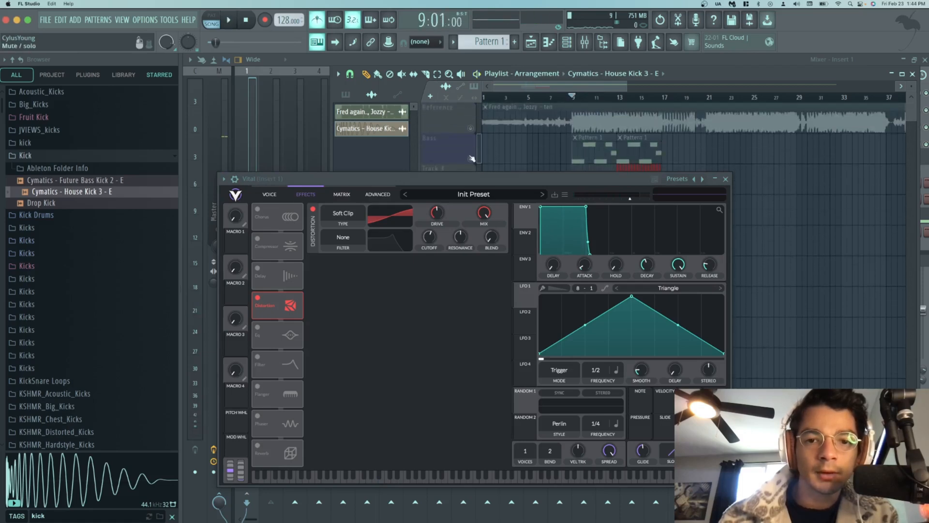
{"action": "scroll", "coordinate": [472, 159], "scroll_direction": "down", "scroll_amount": 2}
{"action": "key", "text": "space"}
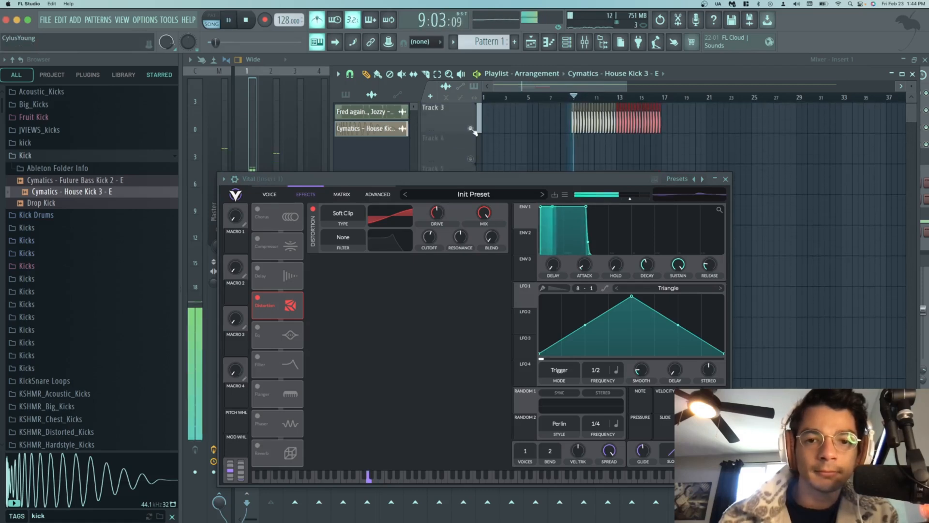
{"action": "scroll", "coordinate": [474, 134], "scroll_direction": "up", "scroll_amount": 2}
- Close Vital, zoom in on the Playlist clips, stop playback and hide the Playlist
{"action": "left_click", "coordinate": [725, 179]}
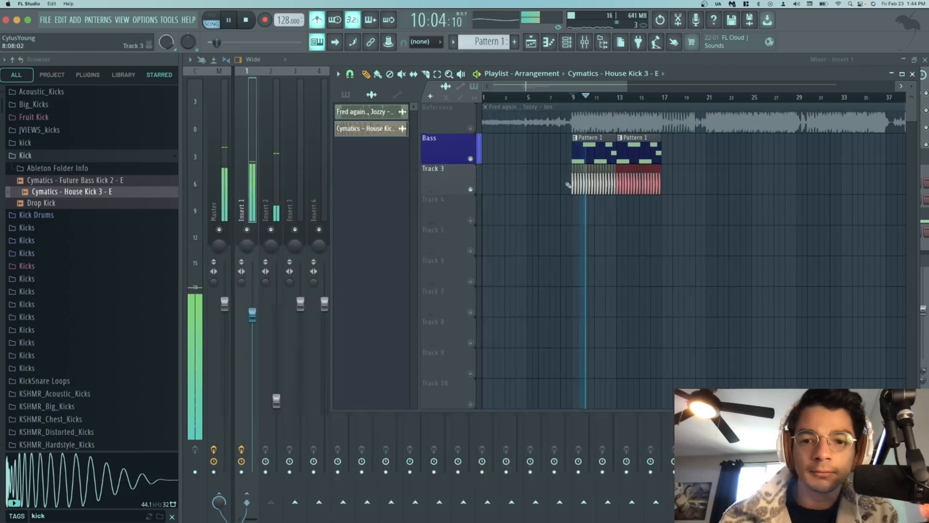
{"action": "scroll", "coordinate": [567, 185], "scroll_direction": "up", "scroll_amount": 3}
{"action": "key", "text": "space"}
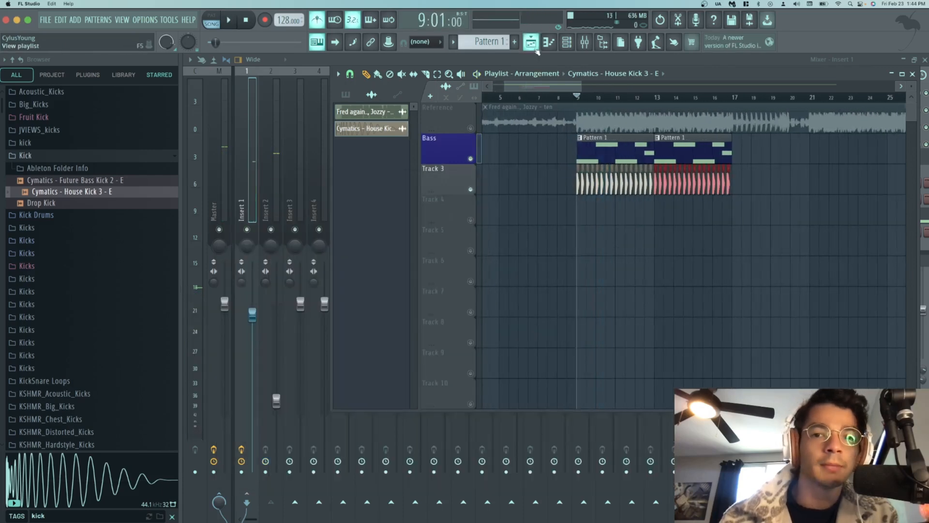
{"action": "left_click", "coordinate": [538, 49]}
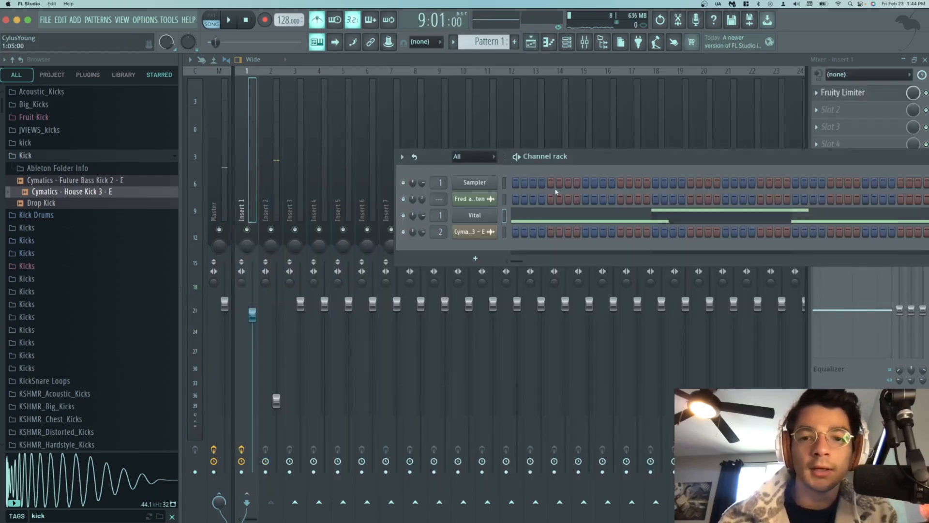
- Move the Channel rack clear, select the Master mixer track and open its Maximus
{"action": "left_click_drag", "start_coordinate": [606, 155], "coordinate": [453, 175]}
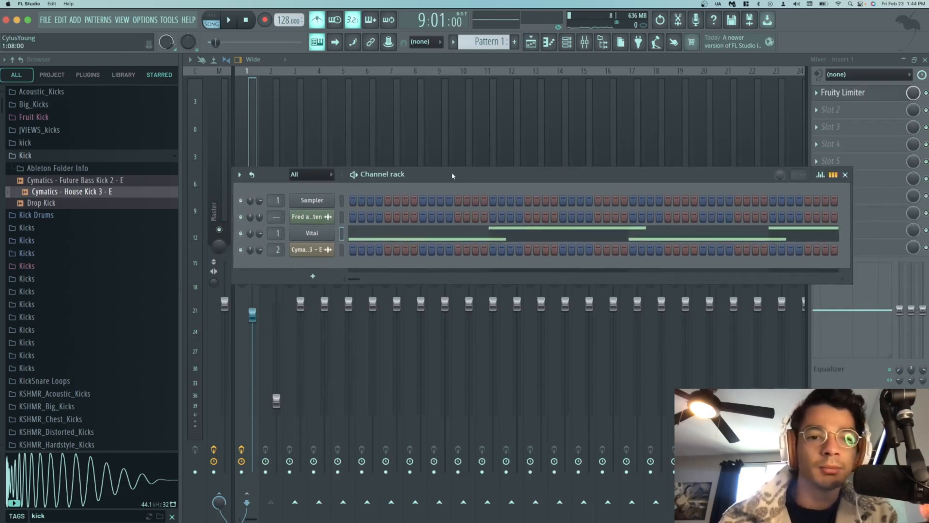
{"action": "left_click", "coordinate": [225, 146]}
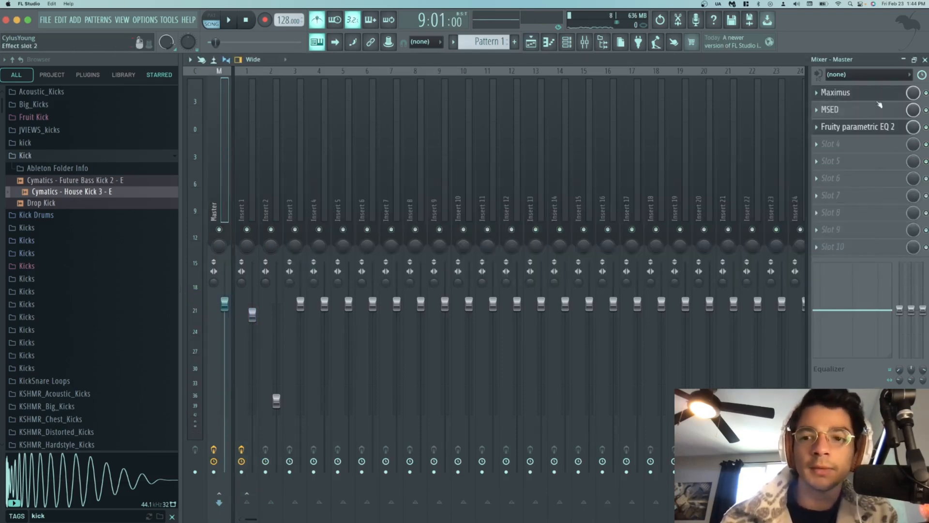
{"action": "left_click", "coordinate": [877, 97]}
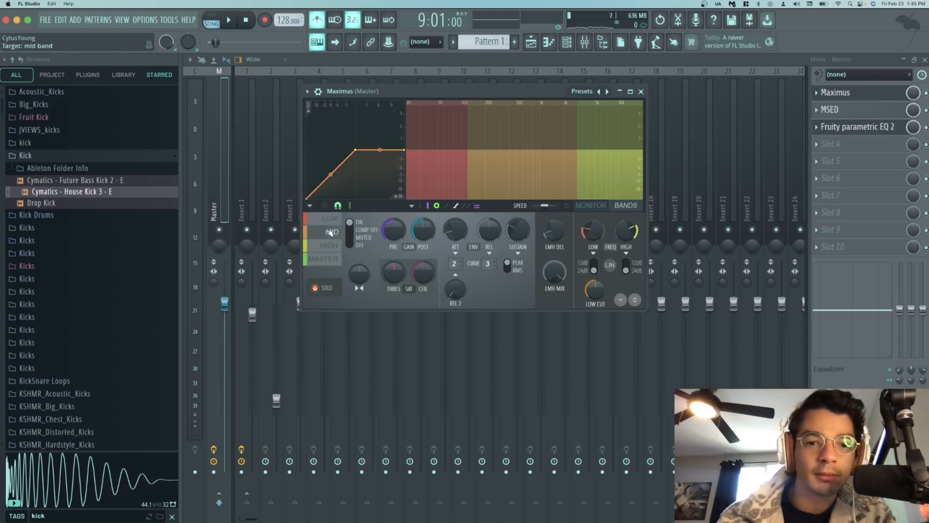
{"action": "right_click", "coordinate": [585, 235]}
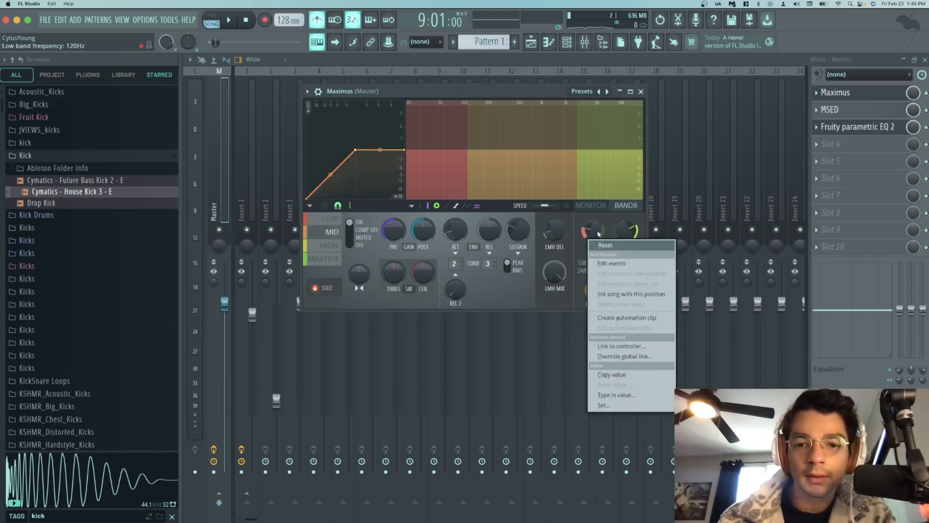
{"action": "left_click", "coordinate": [598, 233]}
{"action": "right_click", "coordinate": [598, 233]}
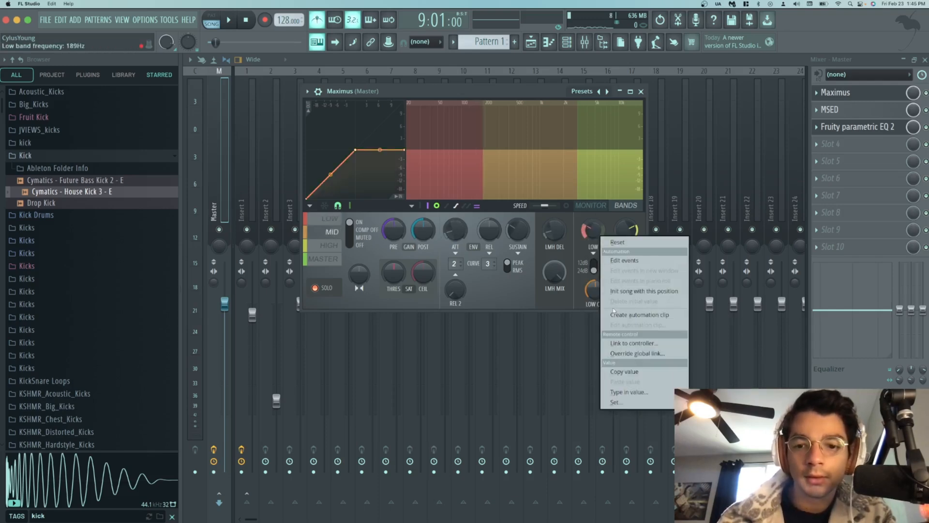
{"action": "left_click", "coordinate": [572, 229]}
{"action": "key", "text": "ctrl+z"}
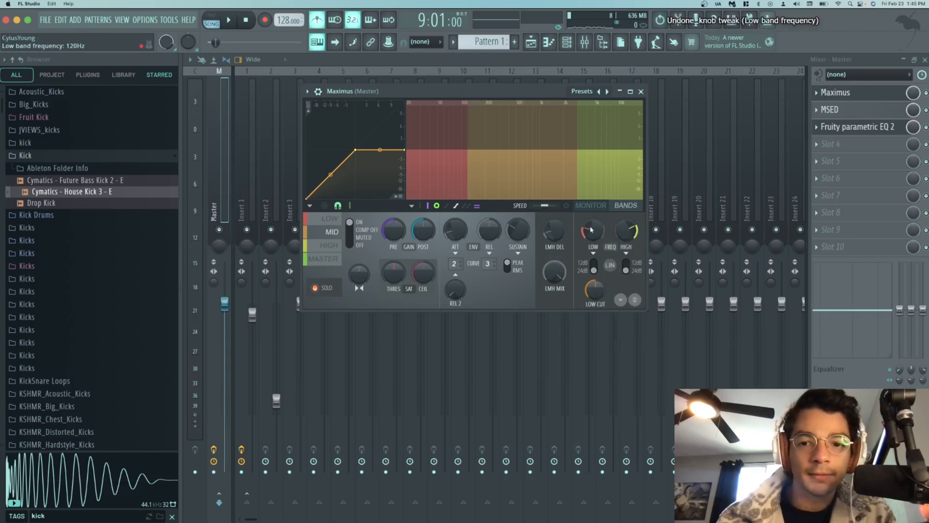
- Set the high band frequency of the Master's Maximus to 800 Hz
{"action": "right_click", "coordinate": [626, 233]}
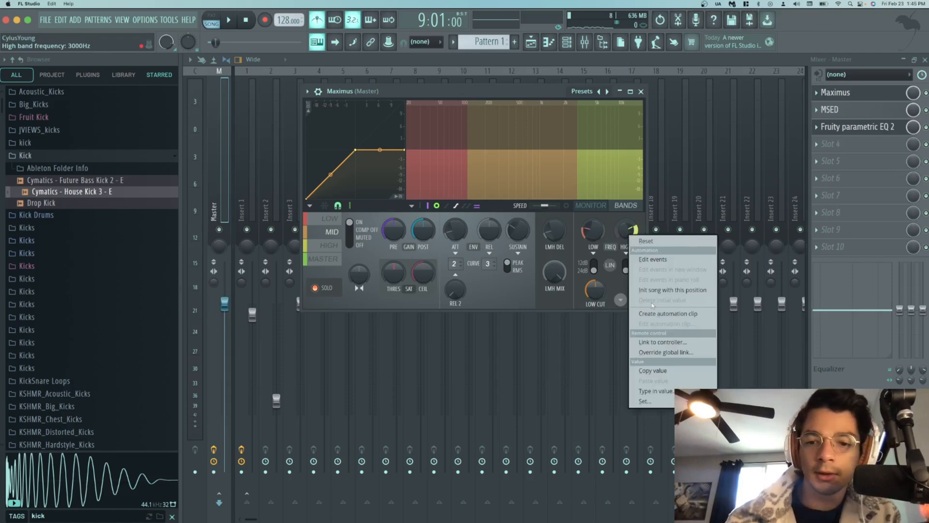
{"action": "left_click", "coordinate": [651, 390]}
{"action": "type", "text": "800"}
{"action": "key", "text": "Return"}
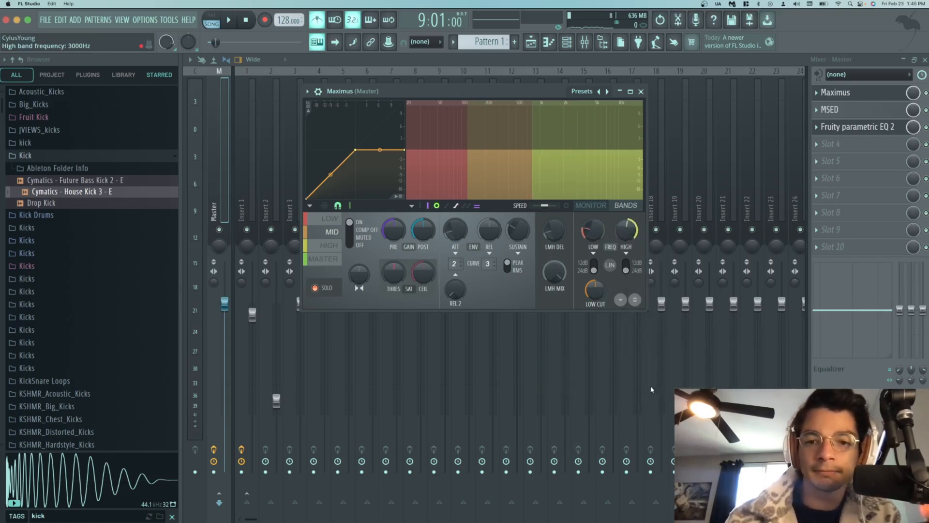
- Play the Bass and kick through Maximus, solo the Reference in the Playlist and play it for comparison
{"action": "key", "text": "space"}
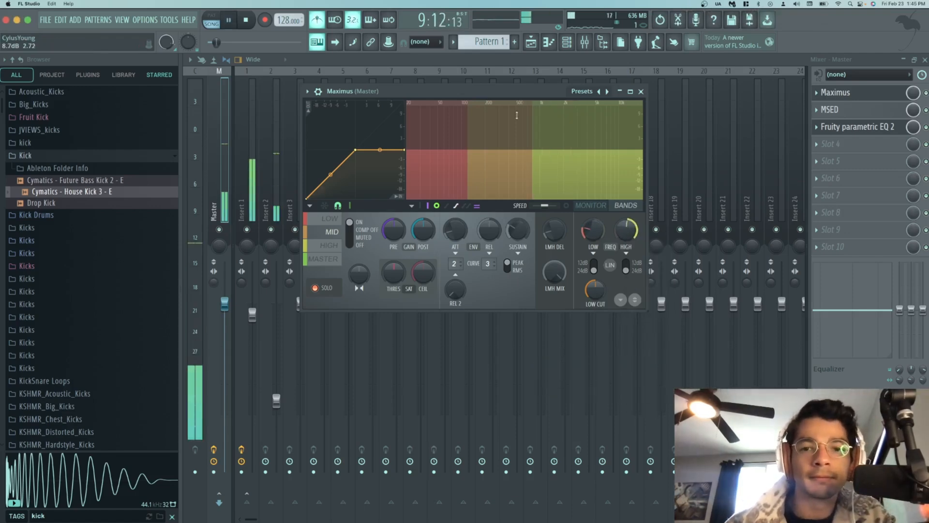
{"action": "left_click", "coordinate": [532, 43]}
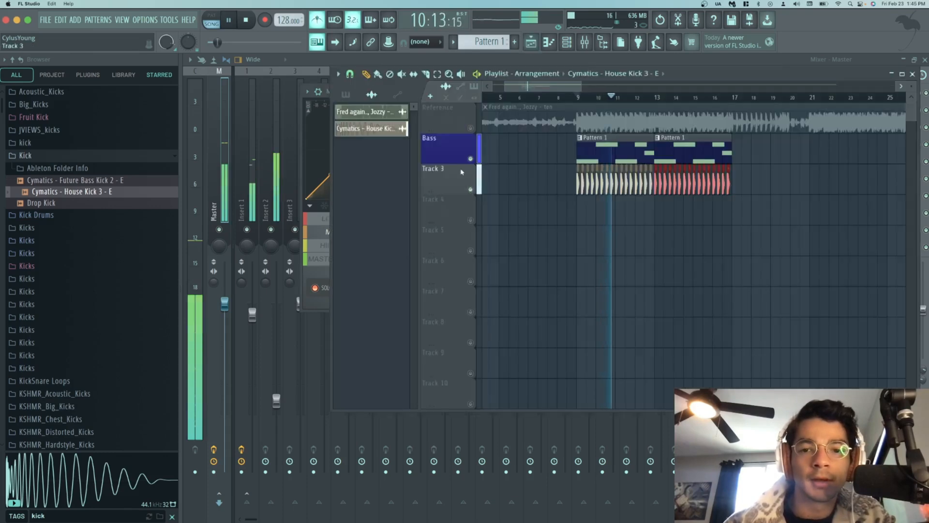
{"action": "key", "text": "space"}
{"action": "right_click", "coordinate": [475, 131]}
{"action": "key", "text": "space"}
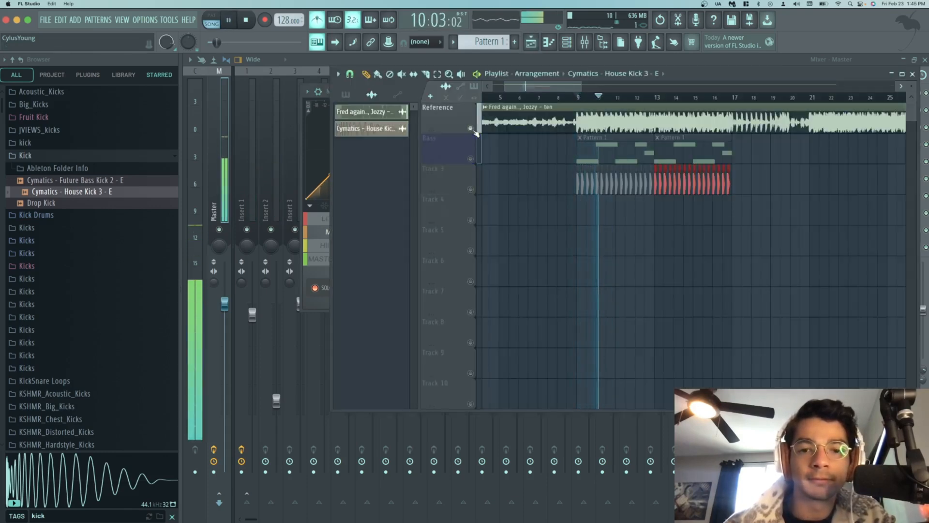
{"action": "key", "text": "space"}
- Turn the Bass and Track 3 back on, mute the Reference and listen to the bass and kick
{"action": "left_click", "coordinate": [472, 160]}
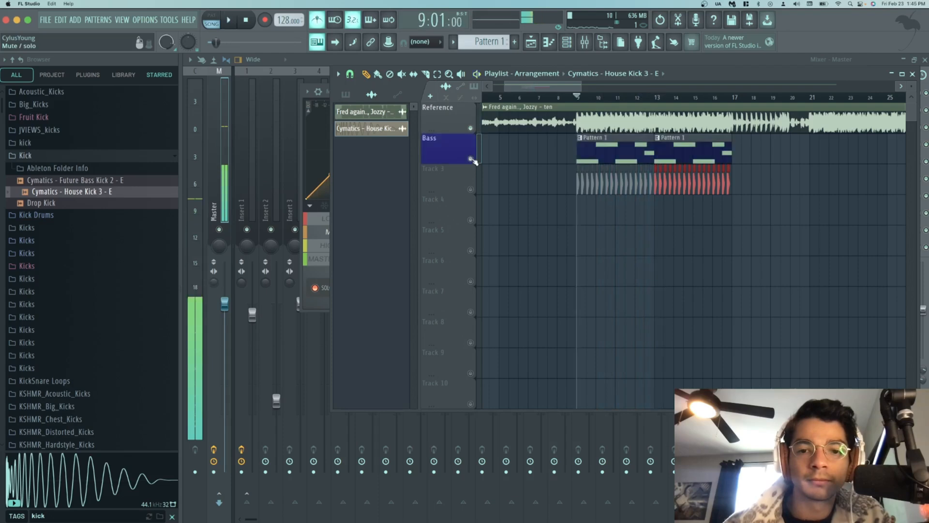
{"action": "left_click", "coordinate": [472, 189]}
{"action": "key", "text": "space"}
{"action": "key", "text": "space"}
{"action": "left_click", "coordinate": [471, 128]}
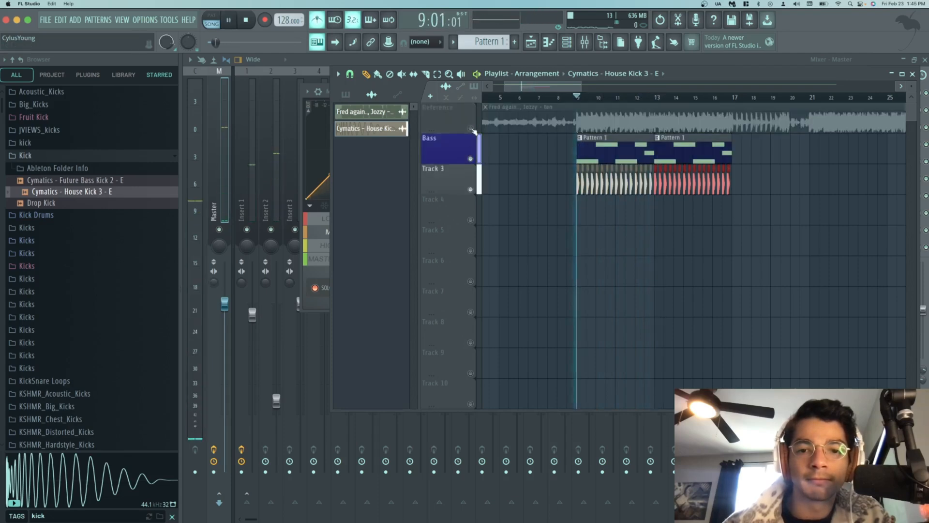
{"action": "key", "text": "space"}
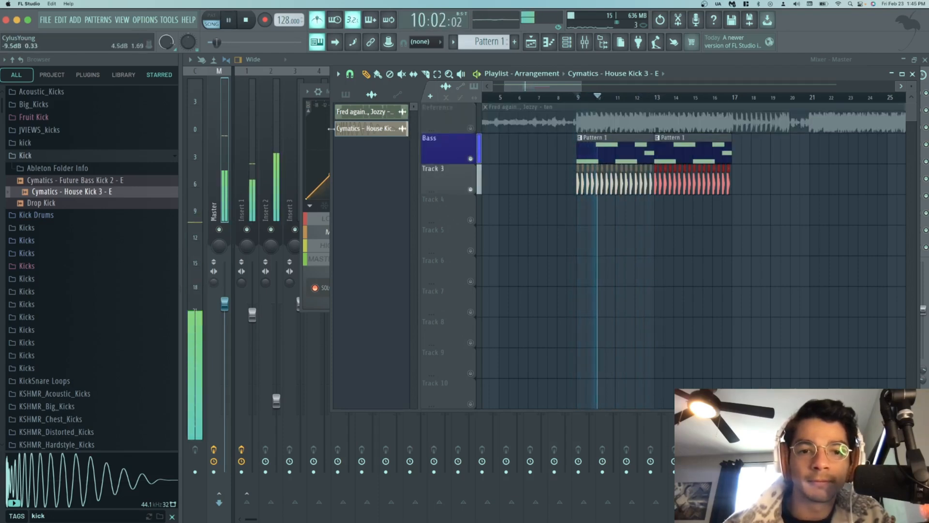
{"action": "key", "text": "space"}
- Solo the Reference for another listen, stop playback and mute the Reference
{"action": "left_click", "coordinate": [471, 128], "text": "ctrl"}
{"action": "key", "text": "space"}
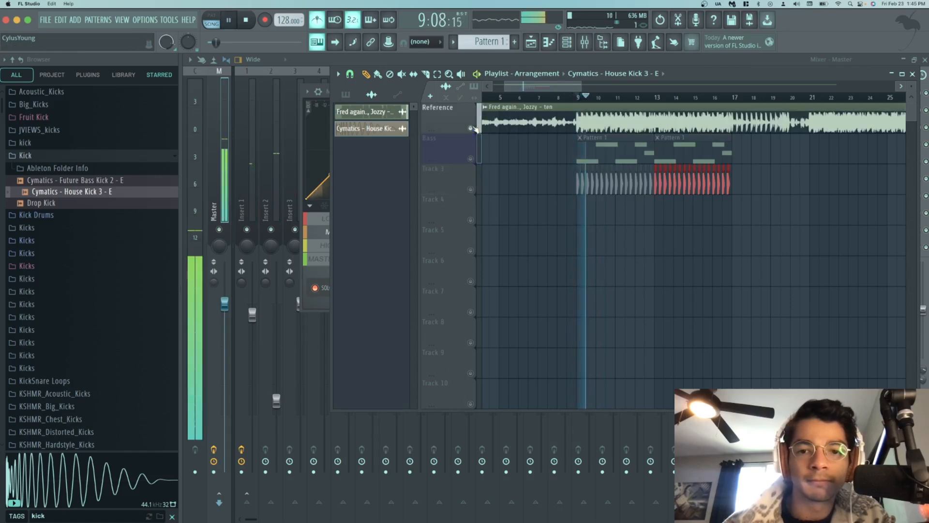
{"action": "key", "text": "space"}
{"action": "left_click", "coordinate": [474, 128]}
{"action": "key", "text": "space"}
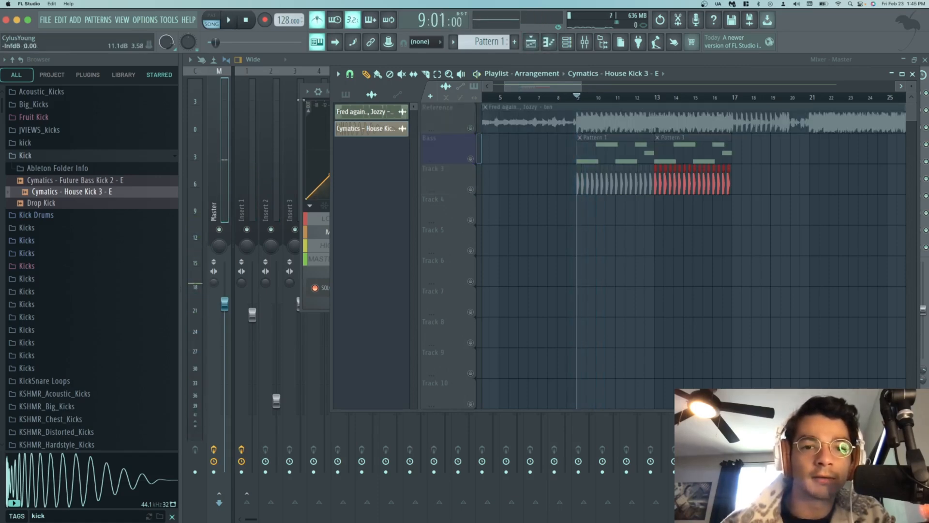
- Add Fruity parametric EQ 2 to the first effect slot of Insert 2 in the mixer
{"action": "left_click", "coordinate": [309, 177]}
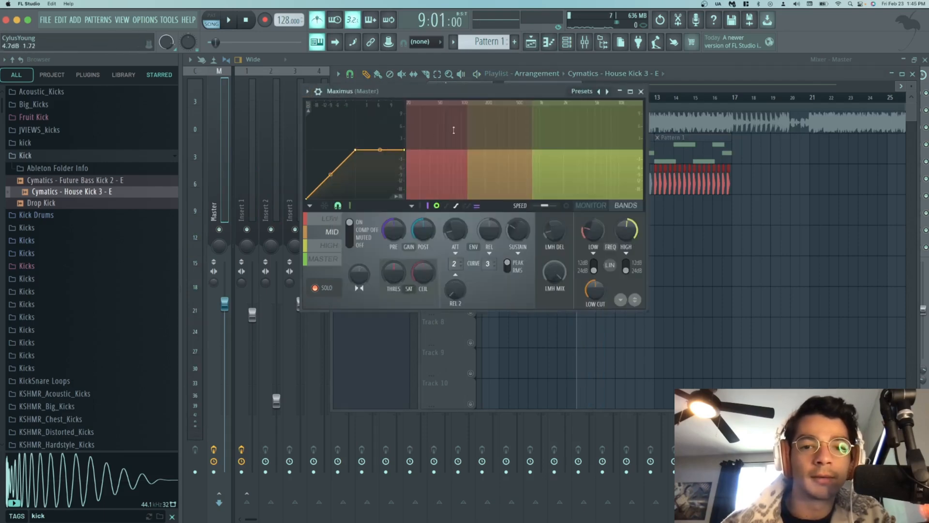
{"action": "left_click", "coordinate": [573, 46]}
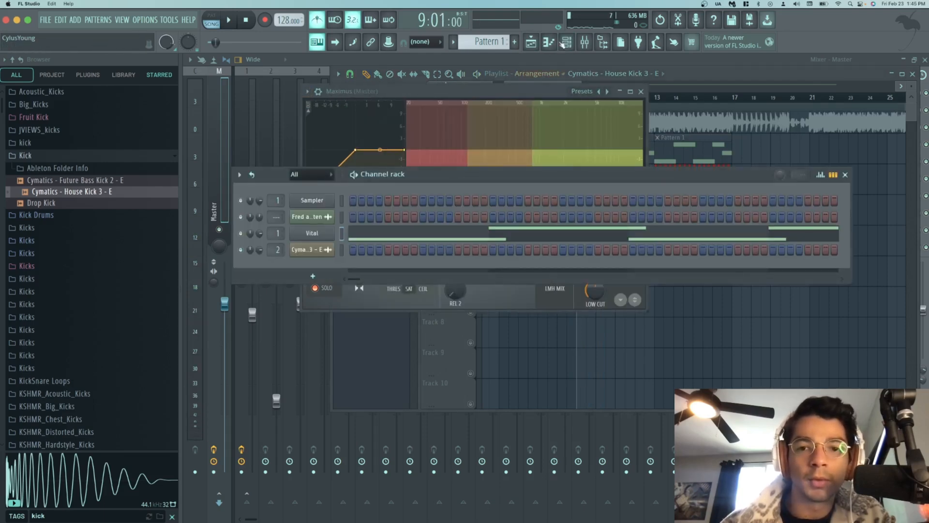
{"action": "left_click", "coordinate": [583, 42]}
{"action": "left_click", "coordinate": [243, 170]}
{"action": "left_click", "coordinate": [262, 169]}
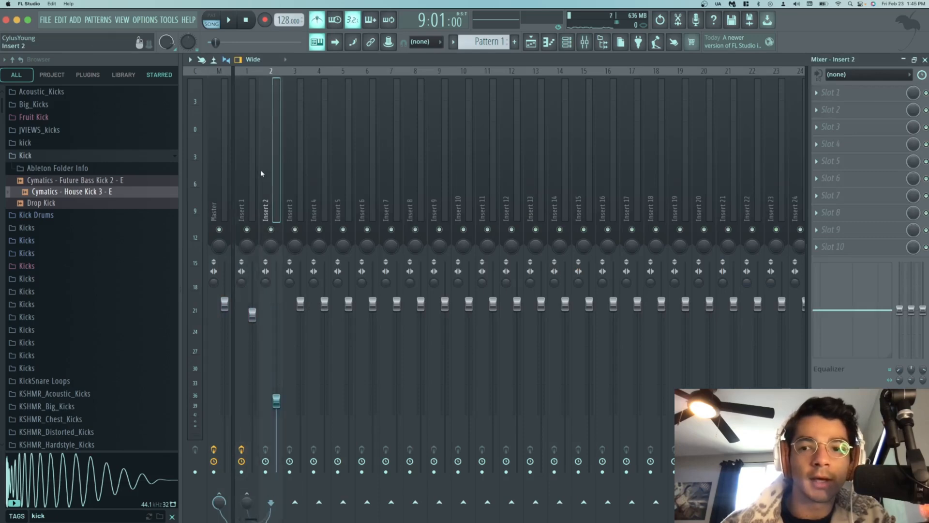
{"action": "left_click", "coordinate": [245, 176]}
{"action": "left_click", "coordinate": [267, 173]}
{"action": "left_click", "coordinate": [830, 92]}
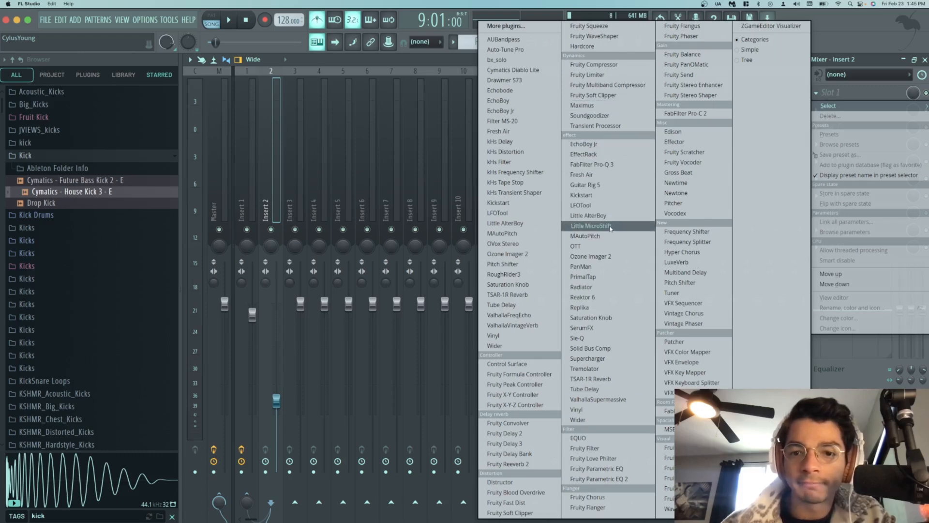
{"action": "left_click", "coordinate": [601, 479]}
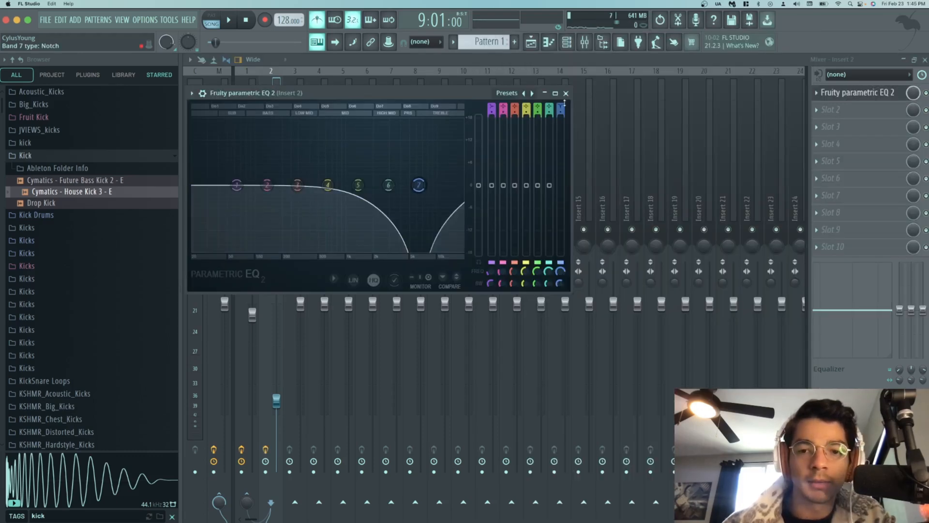
- Set band 7 of Insert 2's EQ to low pass and lower its cutoff to about 490 Hz
{"action": "right_click", "coordinate": [562, 110]}
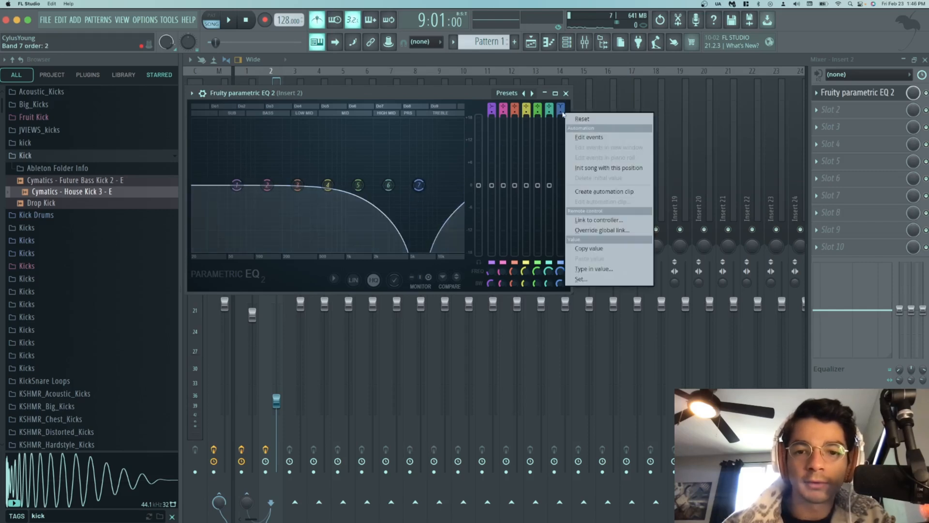
{"action": "left_click", "coordinate": [578, 248]}
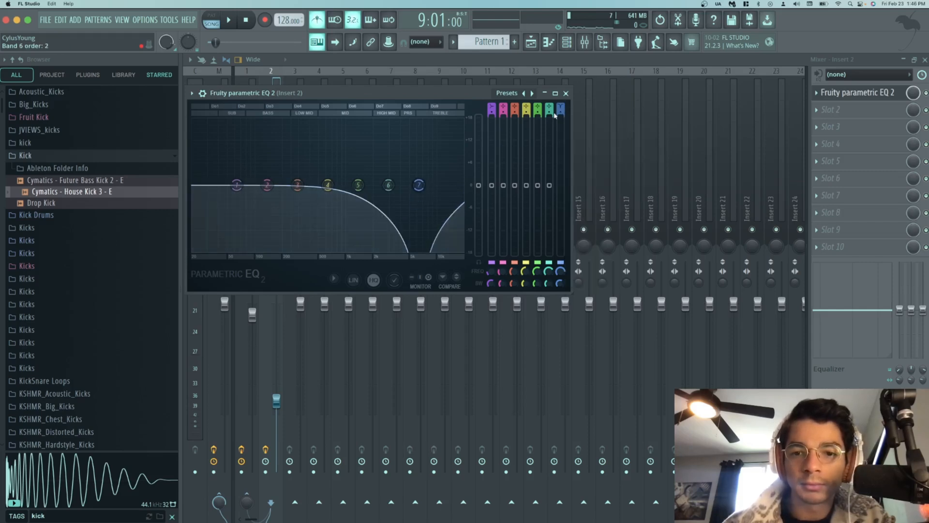
{"action": "left_click_drag", "start_coordinate": [560, 106], "coordinate": [560, 113]}
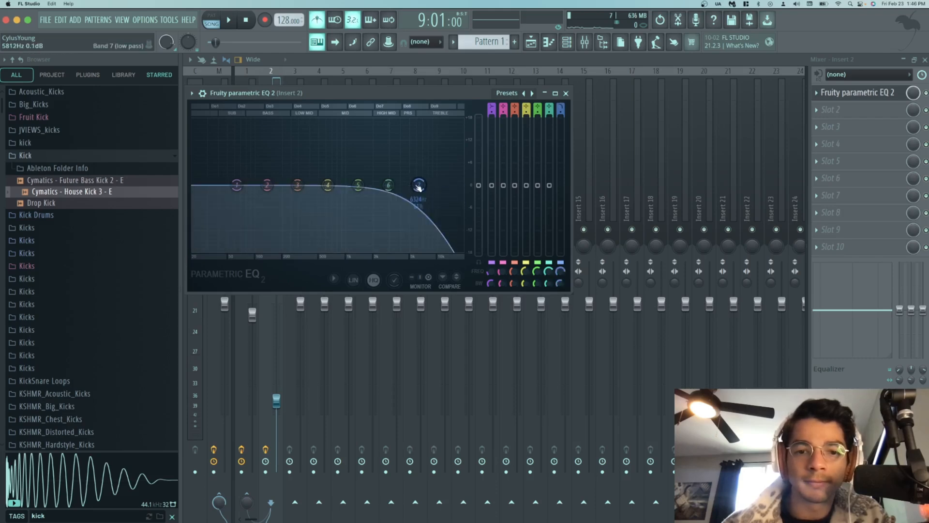
{"action": "left_click_drag", "start_coordinate": [419, 185], "coordinate": [317, 185]}
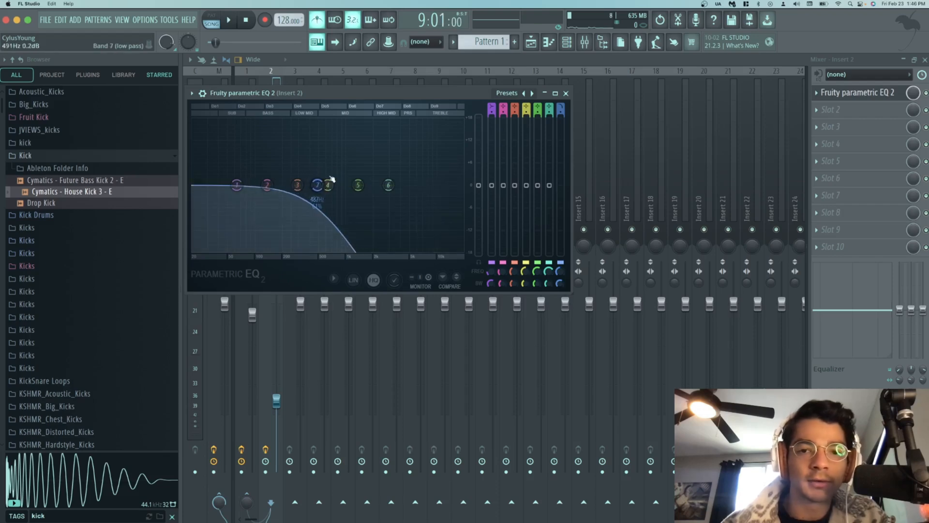
- Unmute the Bass and Track 3 in the Playlist and play the bass with the low-passed kick
{"action": "left_click", "coordinate": [531, 42]}
{"action": "key", "text": "space"}
{"action": "key", "text": "space"}
{"action": "left_click", "coordinate": [476, 161]}
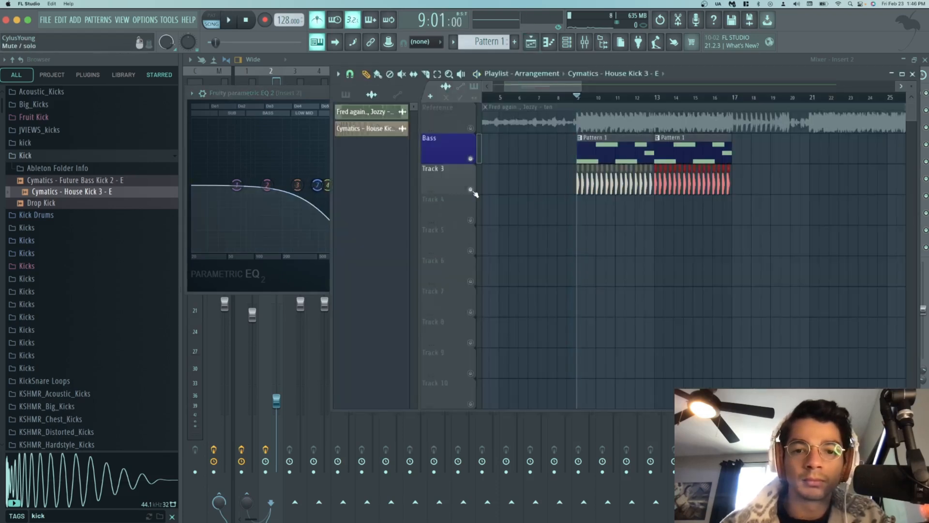
{"action": "key", "text": "space"}
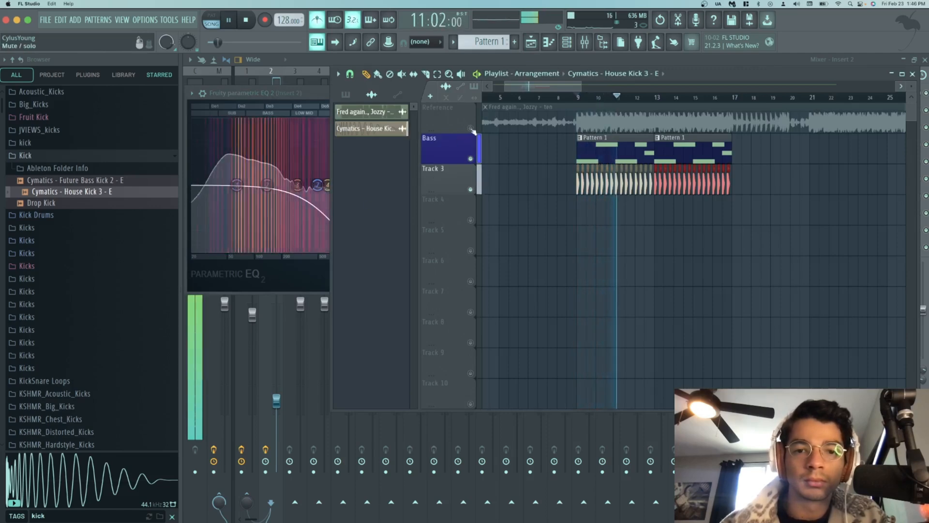
{"action": "key", "text": "space"}
{"action": "key", "text": "space"}
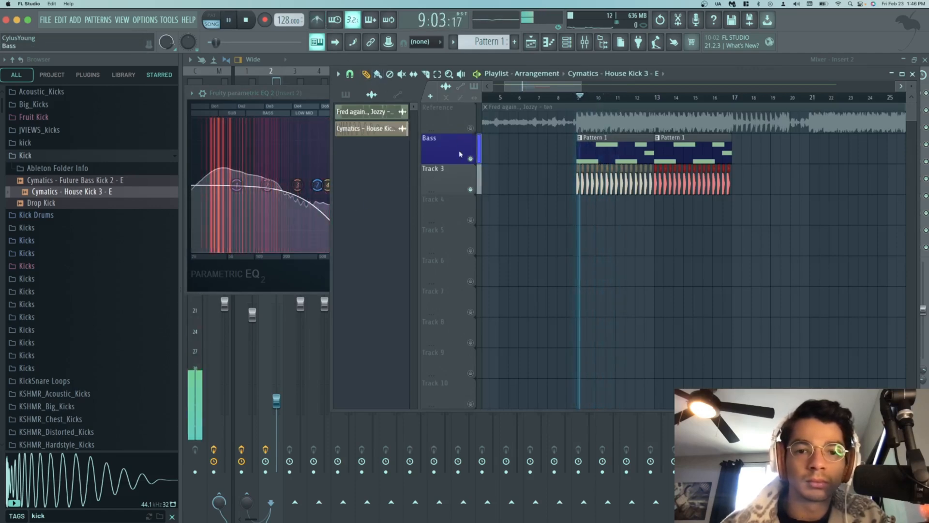
- Solo the Reference, play it to compare with the low-passed kick, and stop playback
{"action": "right_click", "coordinate": [470, 129]}
{"action": "key", "text": "space"}
{"action": "key", "text": "space"}
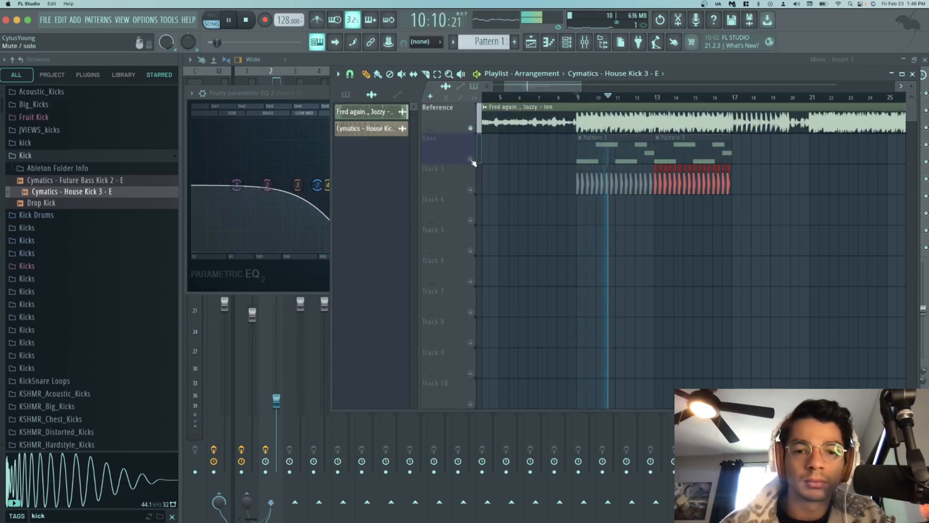
{"action": "key", "text": "space"}
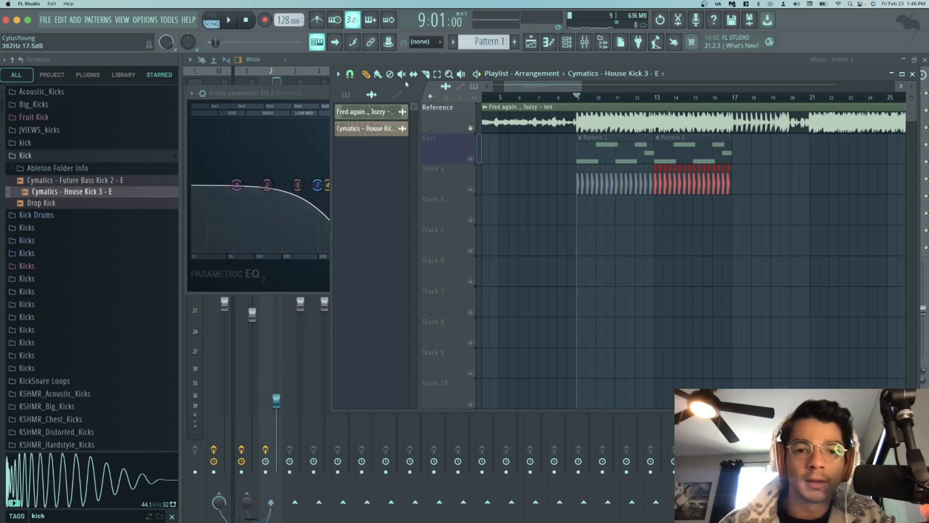
- Mute the Reference, re-enable the Bass and kick, play them with the mixer shown, and return to the Playlist
{"action": "key", "text": "F9"}
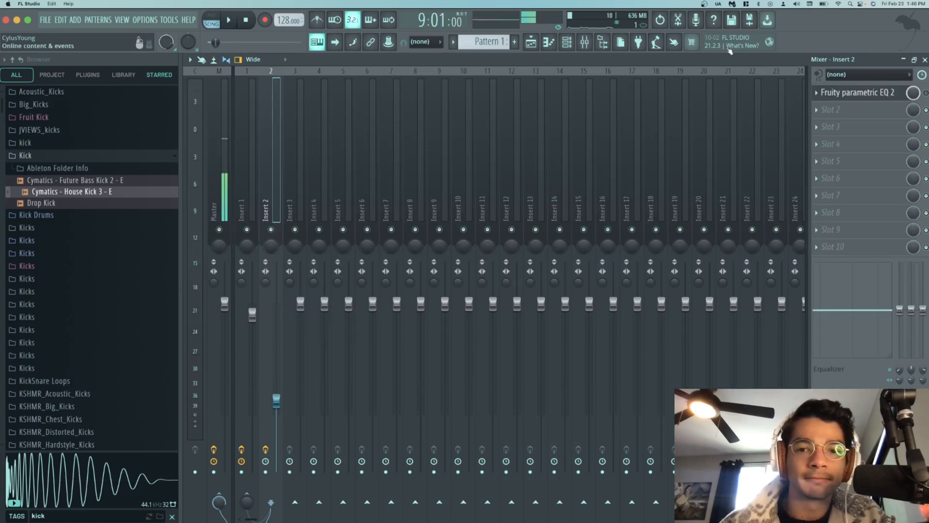
{"action": "left_click", "coordinate": [533, 45]}
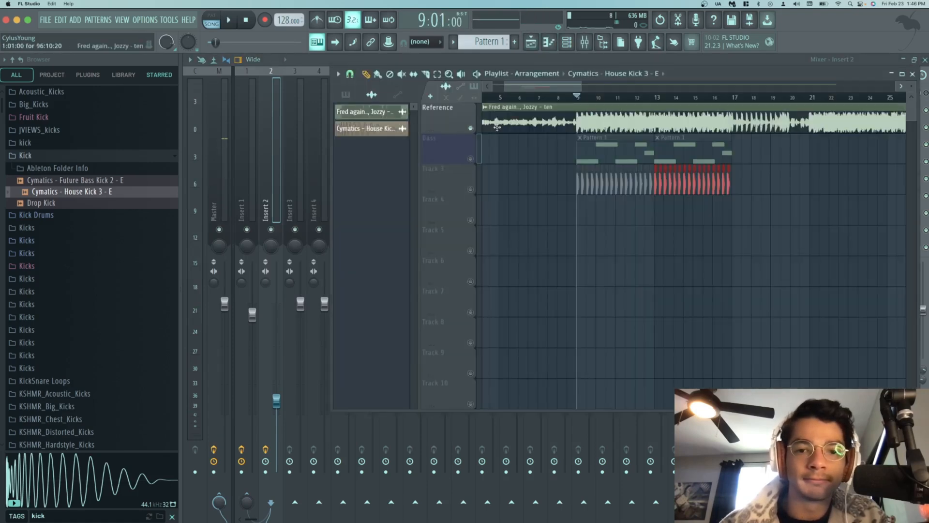
{"action": "left_click", "coordinate": [470, 129]}
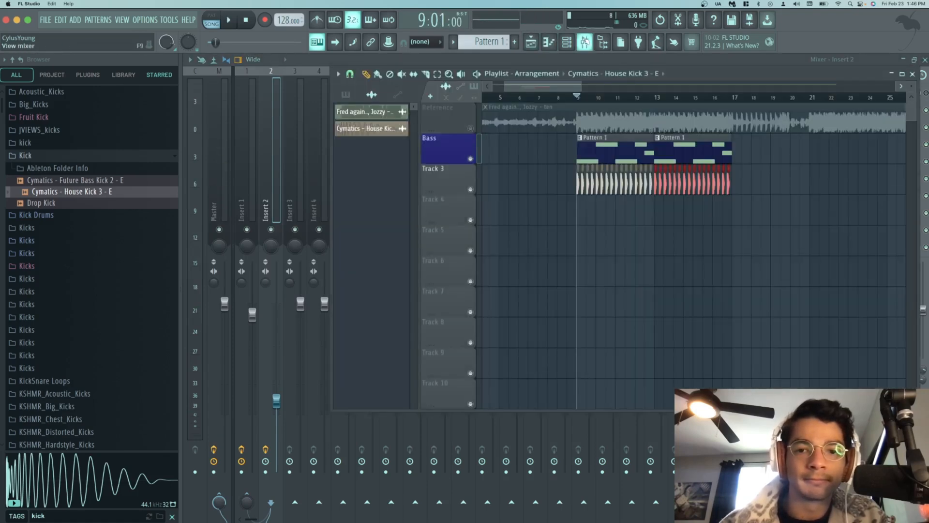
{"action": "left_click", "coordinate": [585, 43]}
{"action": "key", "text": "space"}
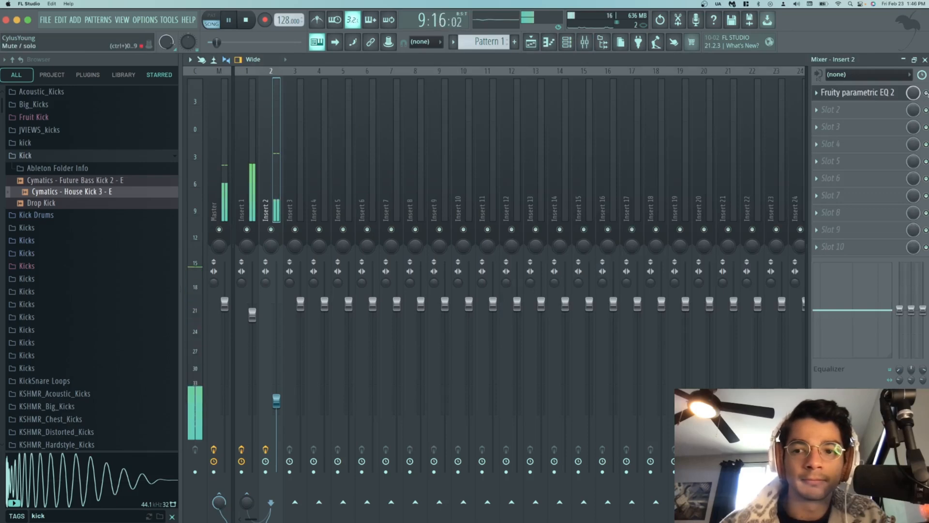
{"action": "left_click", "coordinate": [567, 43]}
{"action": "key", "text": "space"}
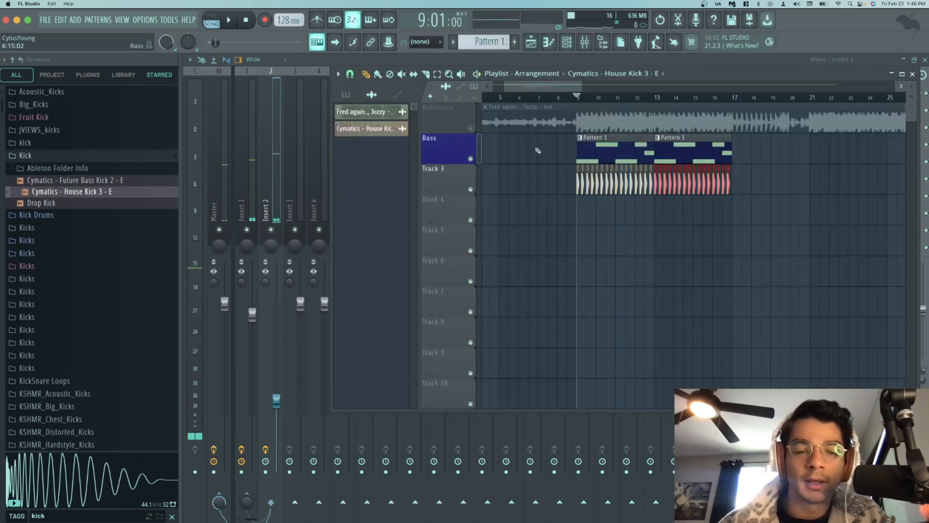
- Open the Vital bass instrument and lower Filter 1's cutoff slightly while the arrangement plays
{"action": "left_click", "coordinate": [242, 147]}
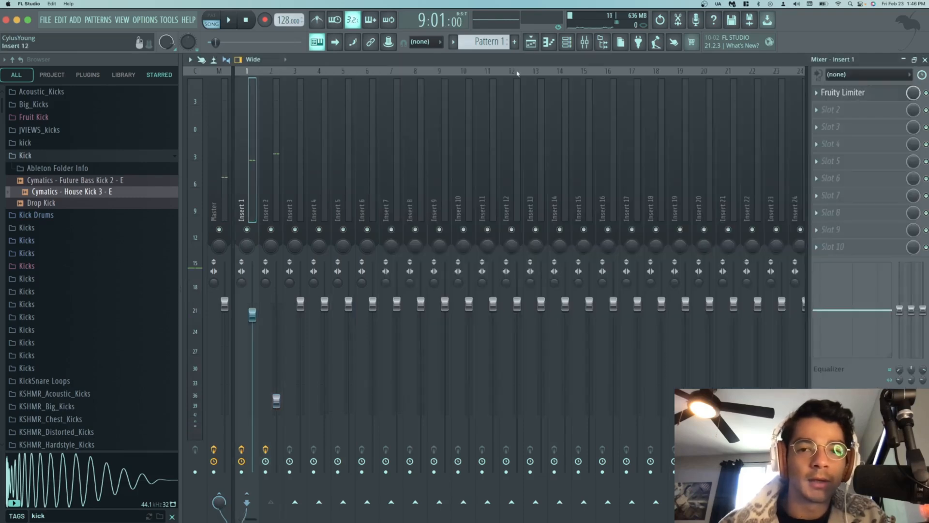
{"action": "left_click", "coordinate": [530, 43]}
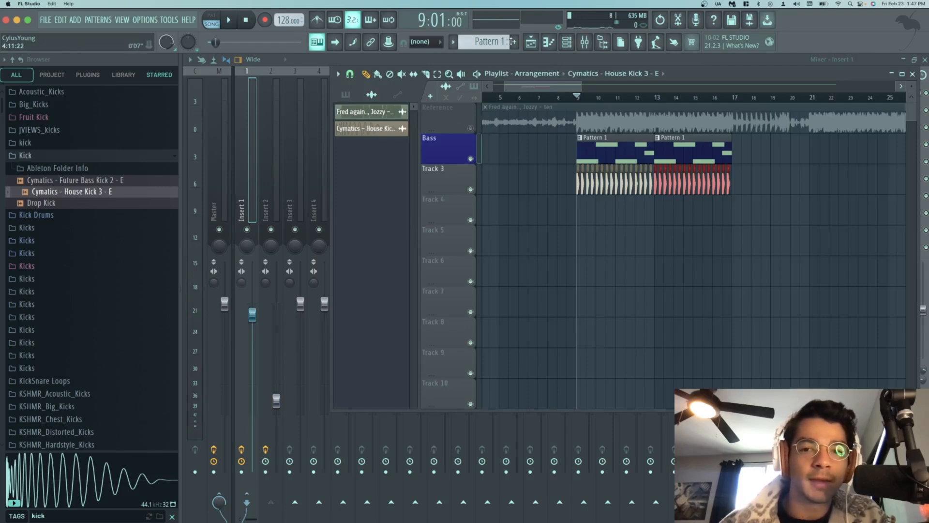
{"action": "left_click", "coordinate": [568, 43]}
{"action": "left_click", "coordinate": [312, 233]}
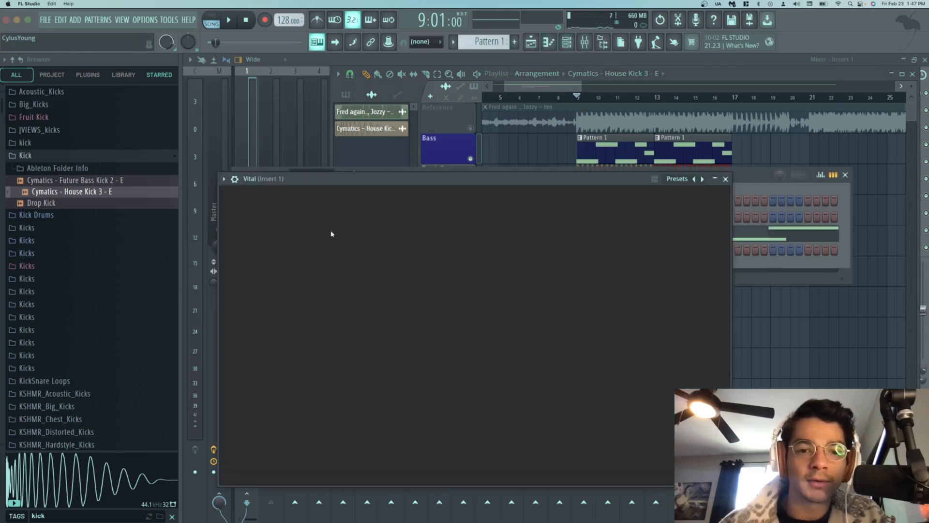
{"action": "left_click_drag", "start_coordinate": [385, 177], "coordinate": [397, 140]}
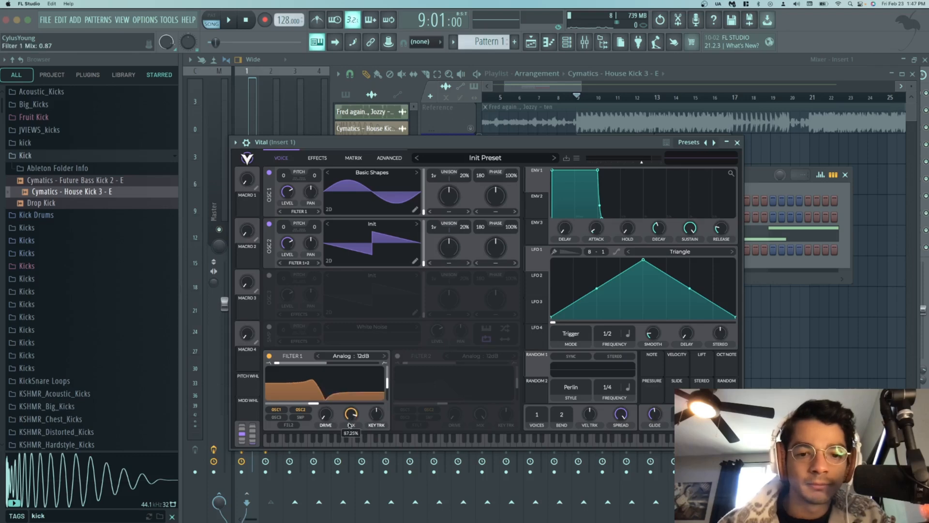
{"action": "key", "text": "space"}
{"action": "left_click_drag", "start_coordinate": [314, 405], "coordinate": [304, 407]}
- Solo the Reference and play it for comparison, and re-enable the Bass and Track 3
{"action": "left_click_drag", "start_coordinate": [495, 150], "coordinate": [443, 189]}
{"action": "left_click", "coordinate": [471, 130]}
{"action": "key", "text": "space"}
{"action": "key", "text": "space"}
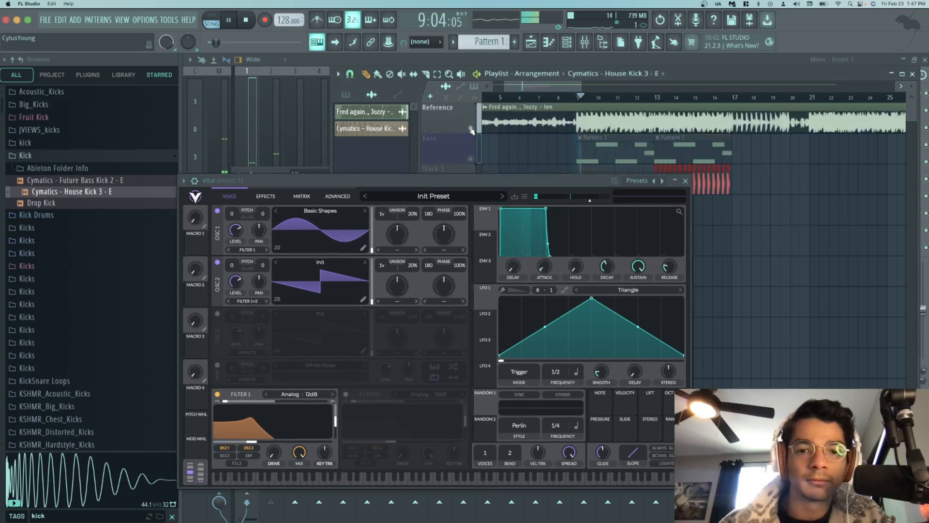
{"action": "scroll", "coordinate": [472, 130], "scroll_direction": "down", "scroll_amount": 1}
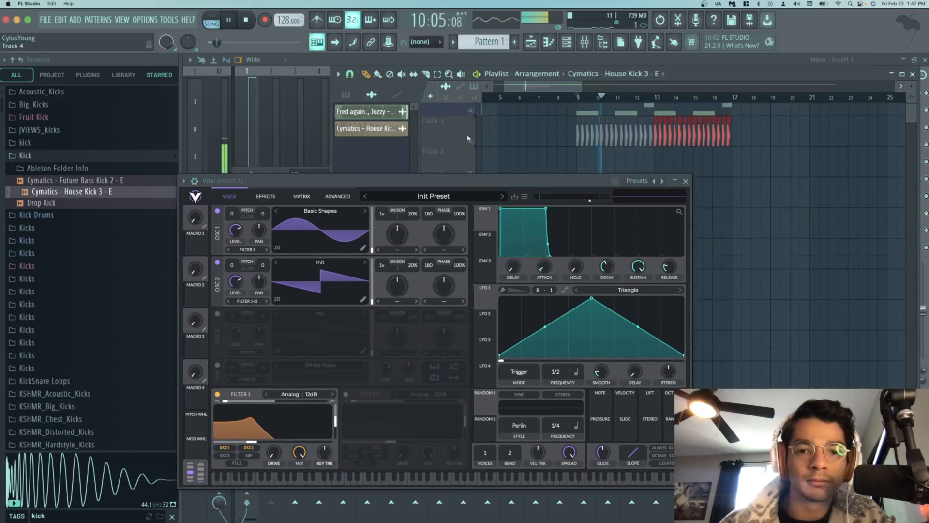
{"action": "left_click", "coordinate": [477, 130]}
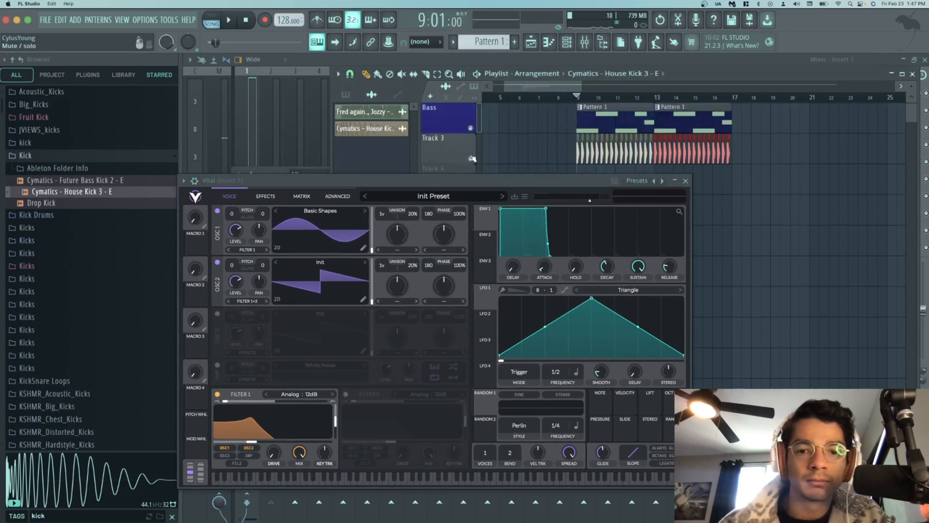
{"action": "scroll", "coordinate": [472, 133], "scroll_direction": "up", "scroll_amount": 1}
- Set Vital's Oscillator 2 to 5 unison voices and play the bass with the kick
{"action": "left_click_drag", "start_coordinate": [406, 186], "coordinate": [482, 189]}
{"action": "key", "text": "space"}
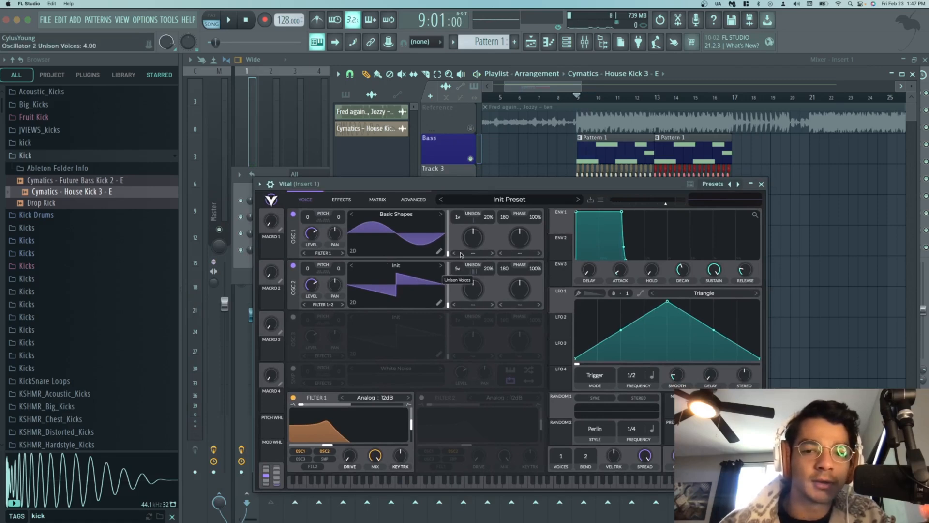
{"action": "left_click_drag", "start_coordinate": [469, 183], "coordinate": [477, 182]}
{"action": "key", "text": "space"}
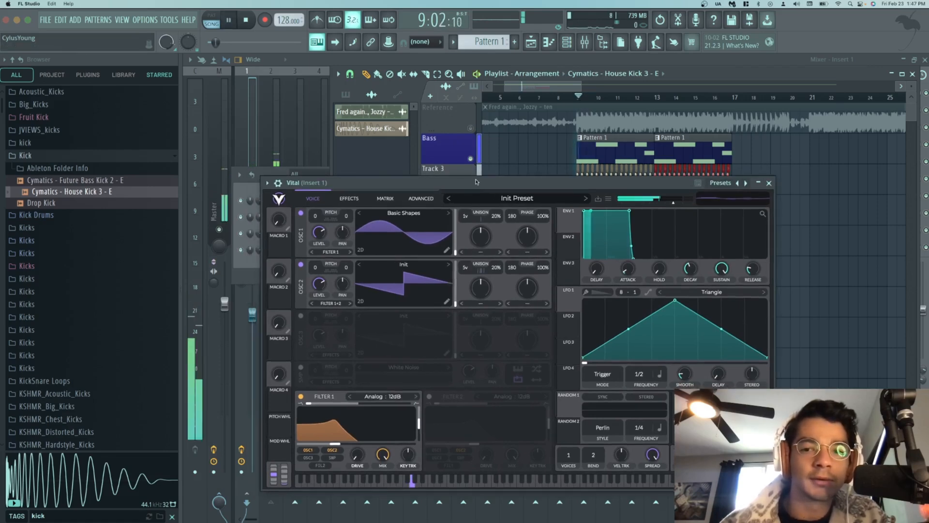
- Reset Oscillator 2's frequency morph amount to its default, set its unison detune to 6%, and replay the bass
{"action": "right_click", "coordinate": [485, 293]}
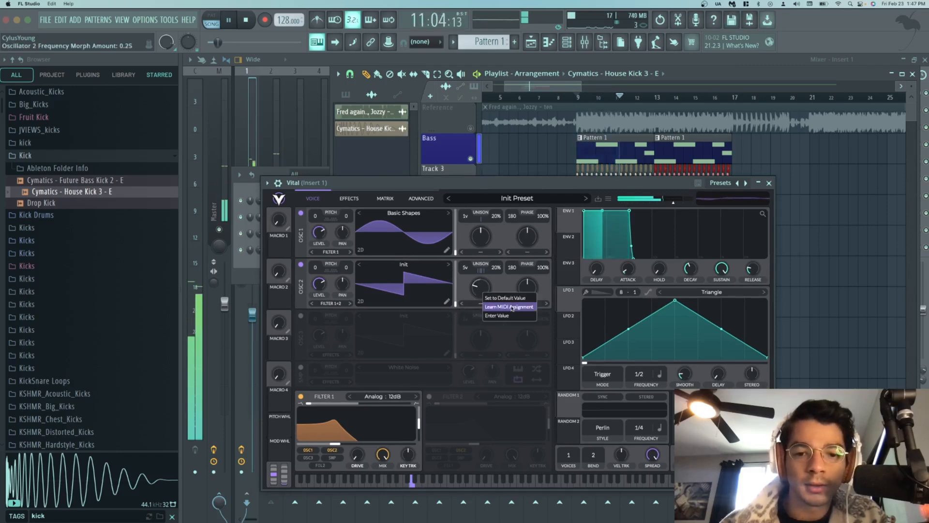
{"action": "left_click", "coordinate": [499, 297]}
{"action": "key", "text": "space"}
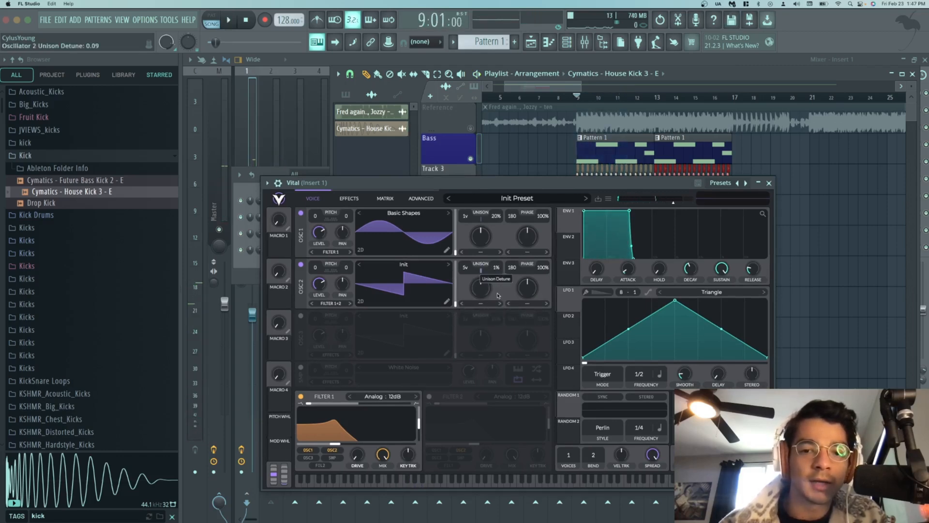
{"action": "scroll", "coordinate": [499, 285], "scroll_direction": "up", "scroll_amount": 1}
{"action": "key", "text": "space"}
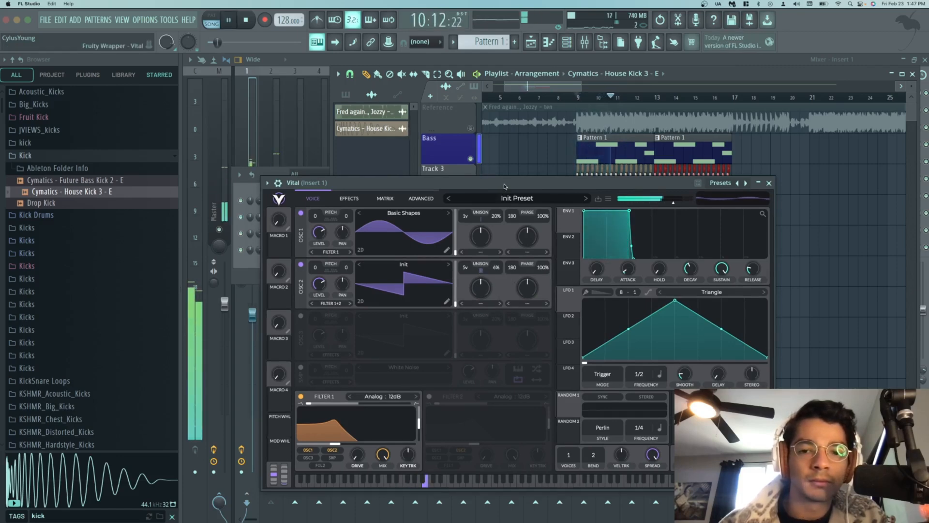
- Compare the soloed Reference with the detuned bass during playback, restore the Bass and Track 3, and replay them from the start
{"action": "left_click_drag", "start_coordinate": [488, 183], "coordinate": [470, 192]}
{"action": "right_click", "coordinate": [469, 135]}
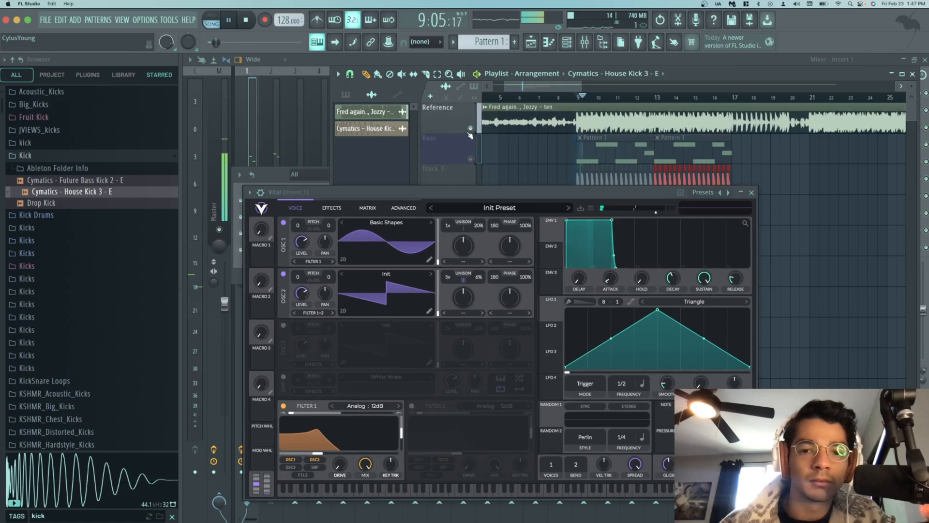
{"action": "scroll", "coordinate": [470, 139], "scroll_direction": "down", "scroll_amount": 1}
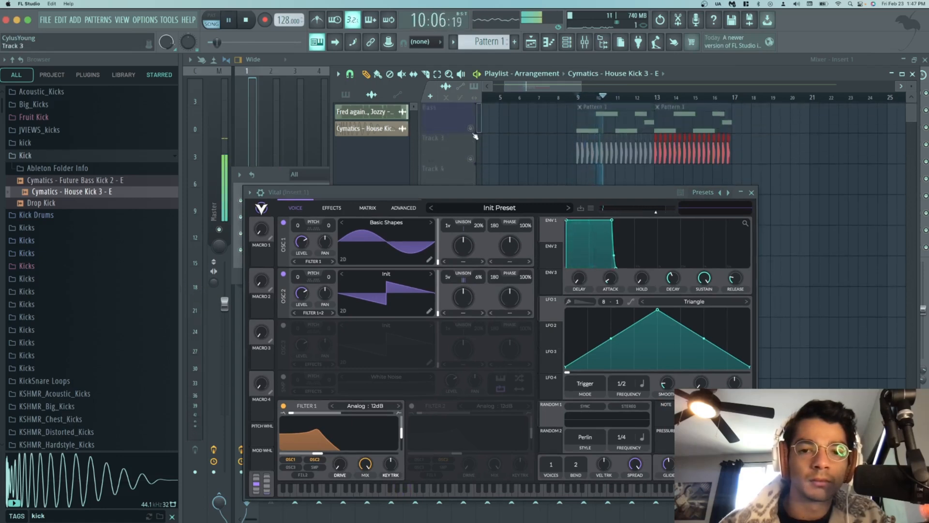
{"action": "left_click", "coordinate": [470, 129]}
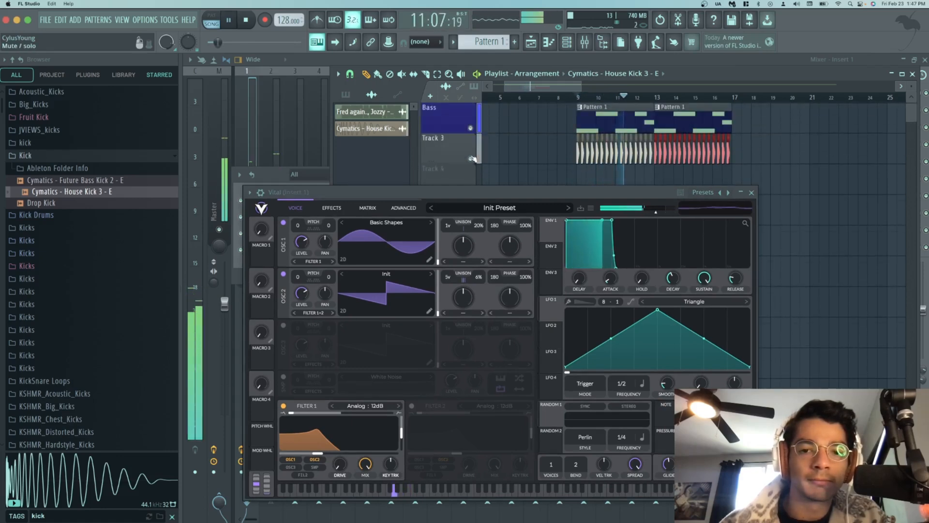
{"action": "scroll", "coordinate": [472, 130], "scroll_direction": "up", "scroll_amount": 1}
{"action": "left_click", "coordinate": [470, 128]}
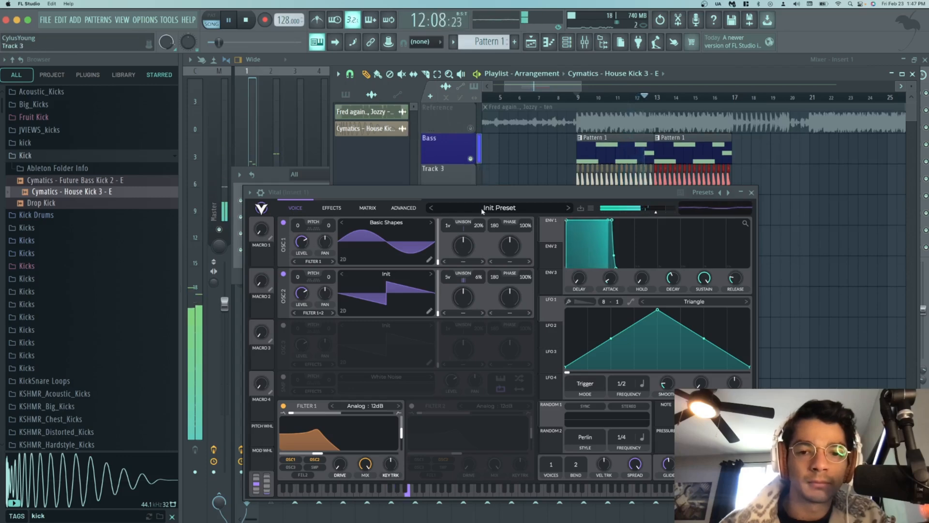
{"action": "left_click_drag", "start_coordinate": [508, 192], "coordinate": [488, 191]}
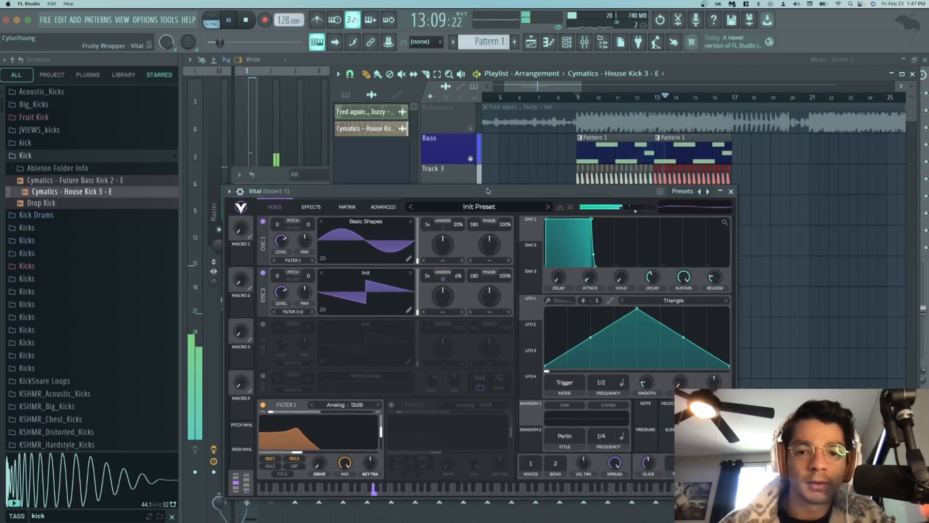
{"action": "key", "text": "space"}
{"action": "key", "text": "space"}
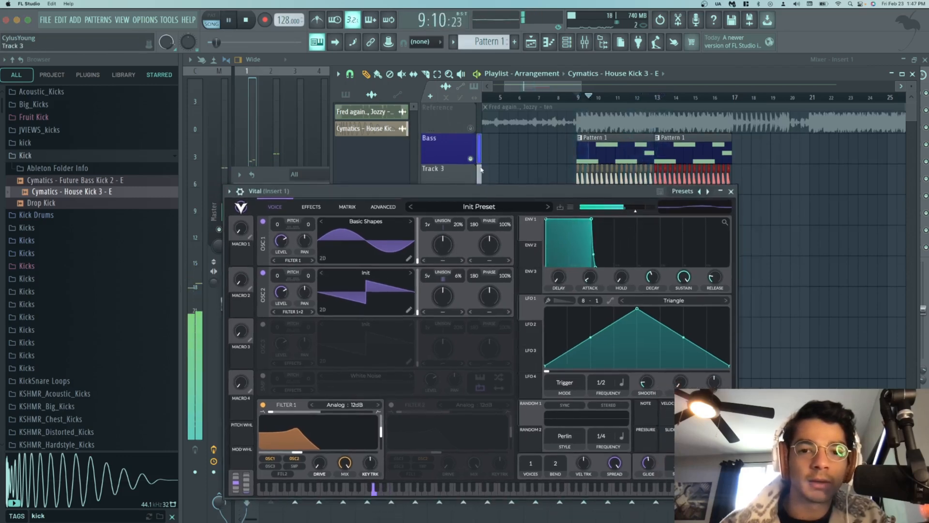
{"action": "key", "text": "space"}
- Alternate between the soloed Reference and the bass with kick, ending with the Reference soloed and playback stopped
{"action": "right_click", "coordinate": [473, 129]}
{"action": "key", "text": "space"}
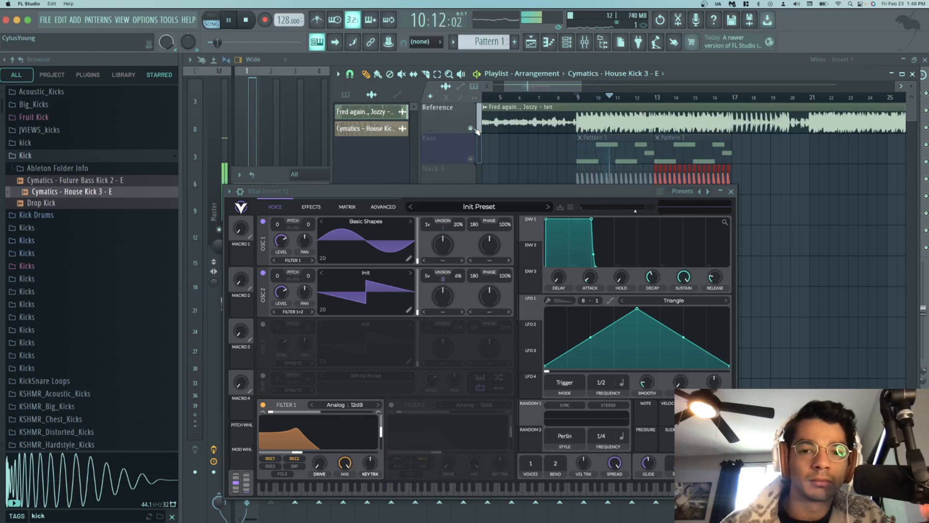
{"action": "right_click", "coordinate": [474, 129]}
{"action": "left_click", "coordinate": [473, 130]}
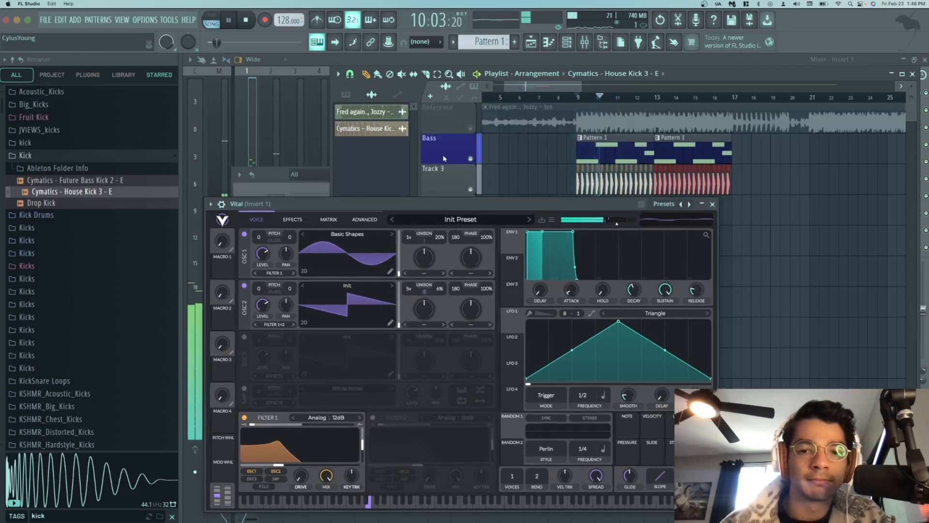
{"action": "key", "text": "space"}
{"action": "right_click", "coordinate": [472, 129]}
{"action": "key", "text": "space"}
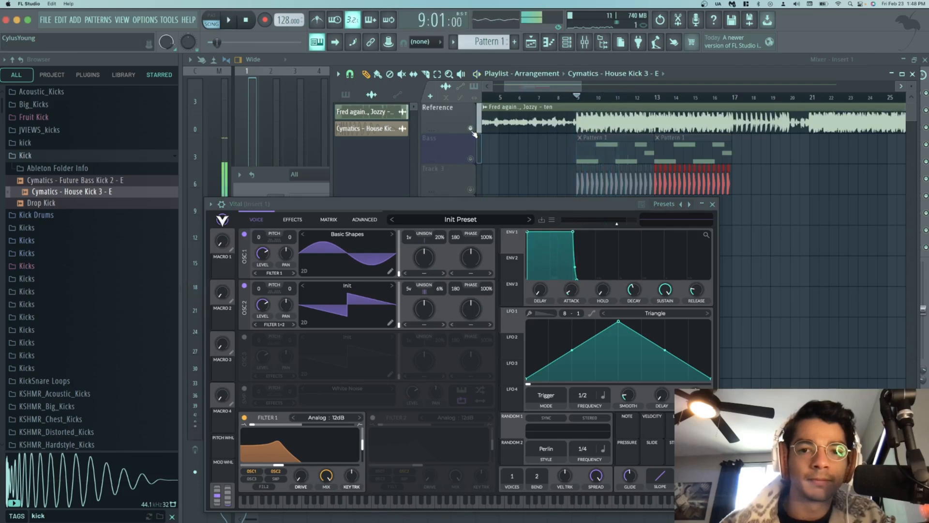
- Close Vital and open the Fruity parametric EQ 2 on the kick's mixer track, Insert 2
{"action": "left_click", "coordinate": [585, 43]}
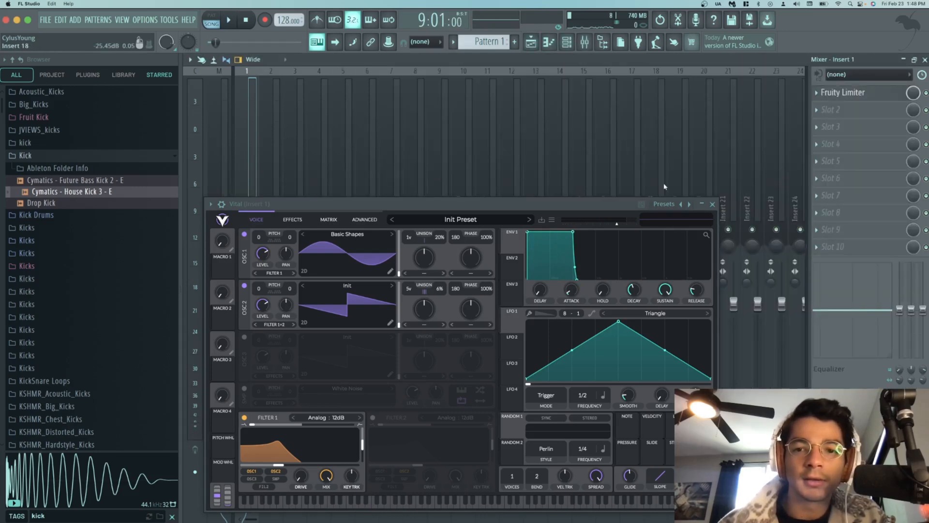
{"action": "left_click", "coordinate": [712, 204]}
{"action": "left_click", "coordinate": [224, 160]}
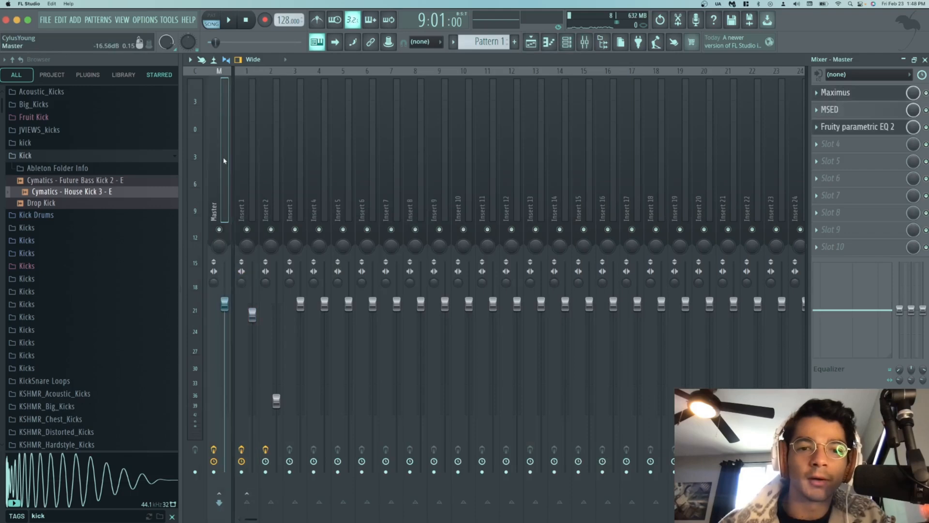
{"action": "left_click", "coordinate": [249, 147]}
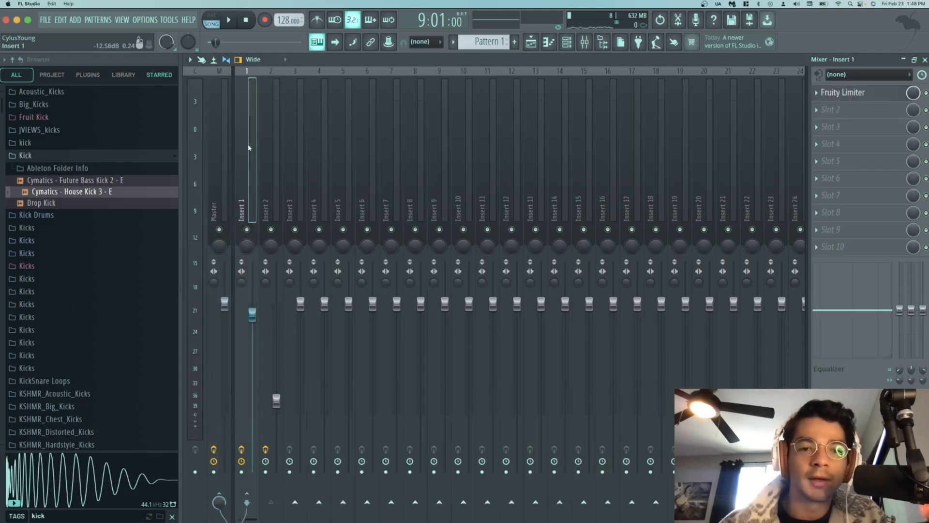
{"action": "left_click", "coordinate": [280, 170]}
{"action": "left_click", "coordinate": [845, 92]}
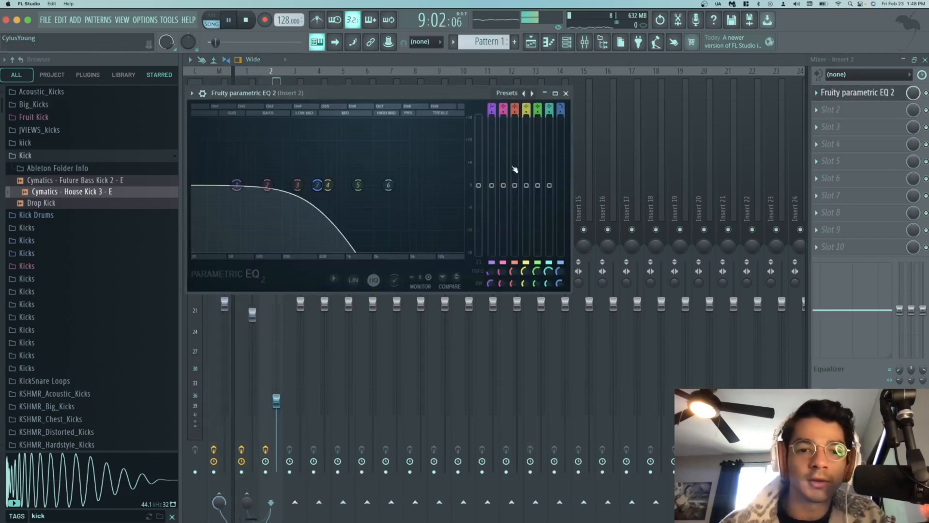
- Enable Track 3 alongside the Reference in the Playlist and play both together
{"action": "key", "text": "space"}
{"action": "left_click", "coordinate": [565, 49]}
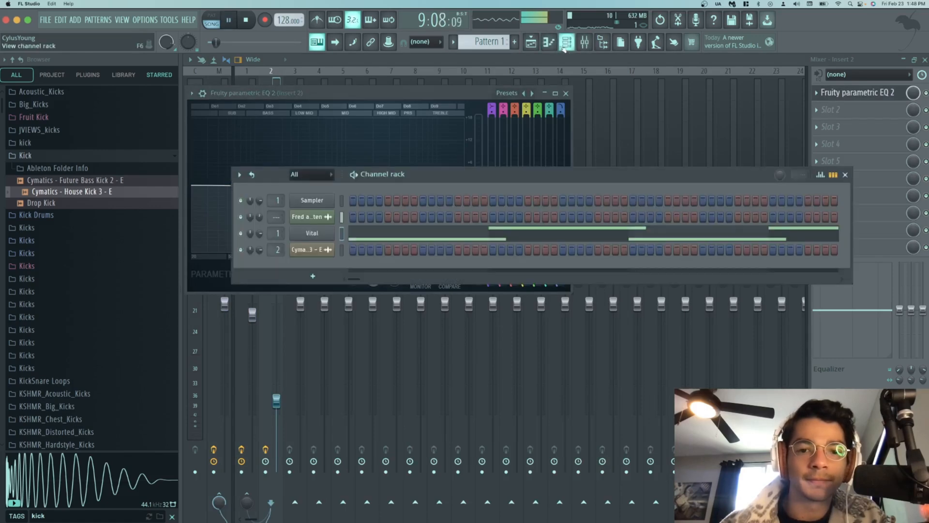
{"action": "left_click", "coordinate": [531, 42]}
{"action": "key", "text": "space"}
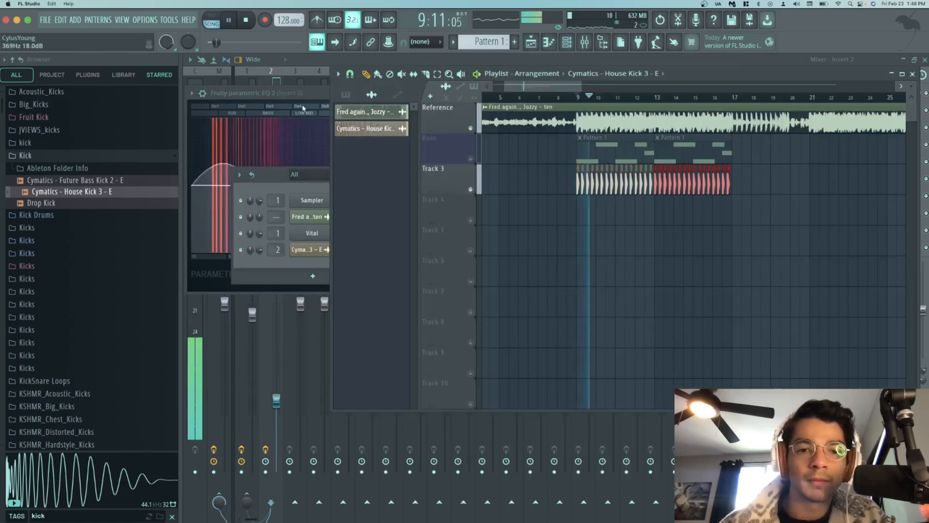
- Lower the low-pass cutoff of band 7 in Insert 2's EQ a little further and play the kick with the Reference
{"action": "left_click", "coordinate": [312, 93]}
{"action": "key", "text": "space"}
{"action": "left_click_drag", "start_coordinate": [319, 187], "coordinate": [311, 187]}
{"action": "key", "text": "space"}
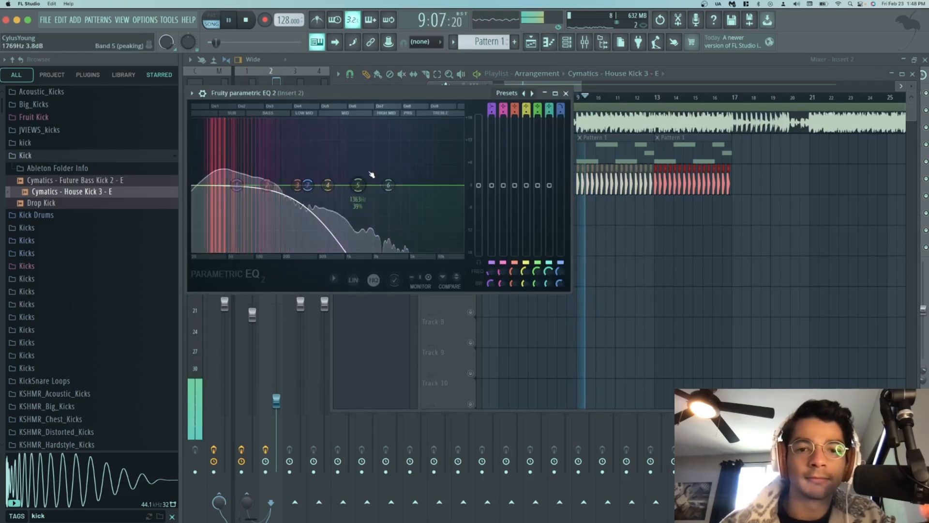
- Mute the Reference in the Playlist, unmute the Bass, and play it with the filtered kick
{"action": "left_click", "coordinate": [531, 41]}
{"action": "key", "text": "space"}
{"action": "left_click", "coordinate": [471, 128]}
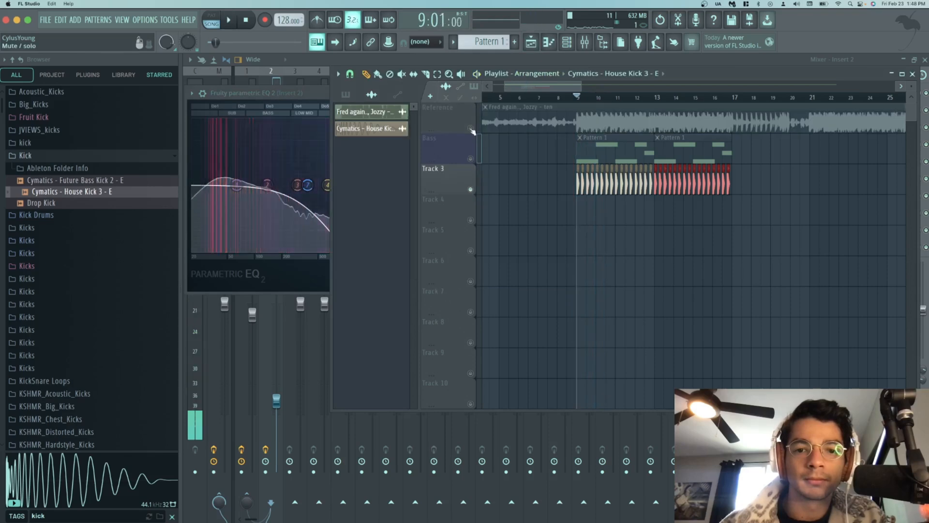
{"action": "left_click", "coordinate": [471, 159]}
{"action": "key", "text": "space"}
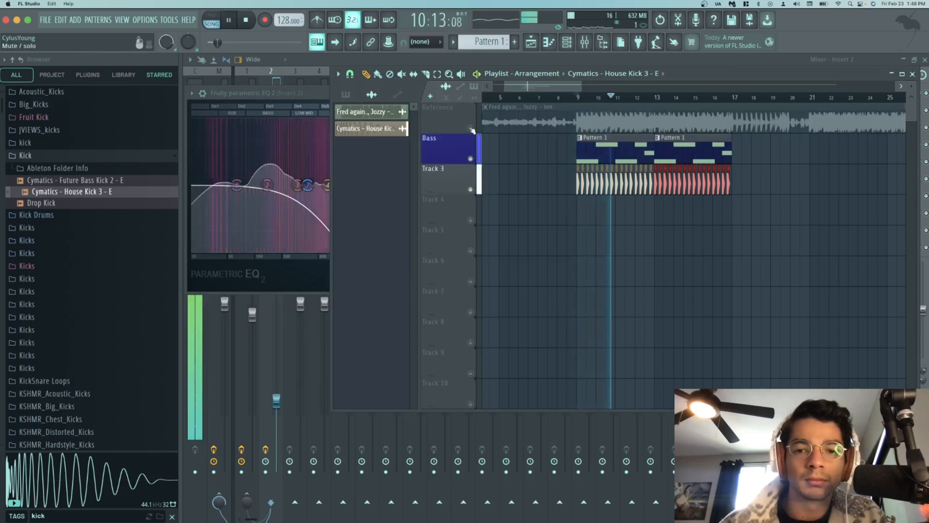
- Solo the Reference and play it, switch back to the Bass and Track 3, and play them for comparison
{"action": "key", "text": "space"}
{"action": "right_click", "coordinate": [471, 128]}
{"action": "key", "text": "space"}
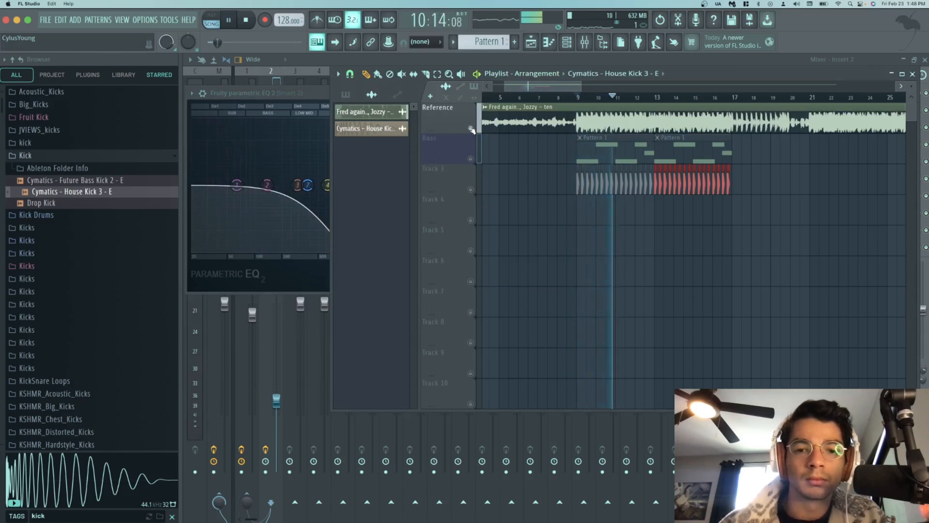
{"action": "key", "text": "space"}
{"action": "right_click", "coordinate": [471, 158]}
{"action": "left_click", "coordinate": [471, 189]}
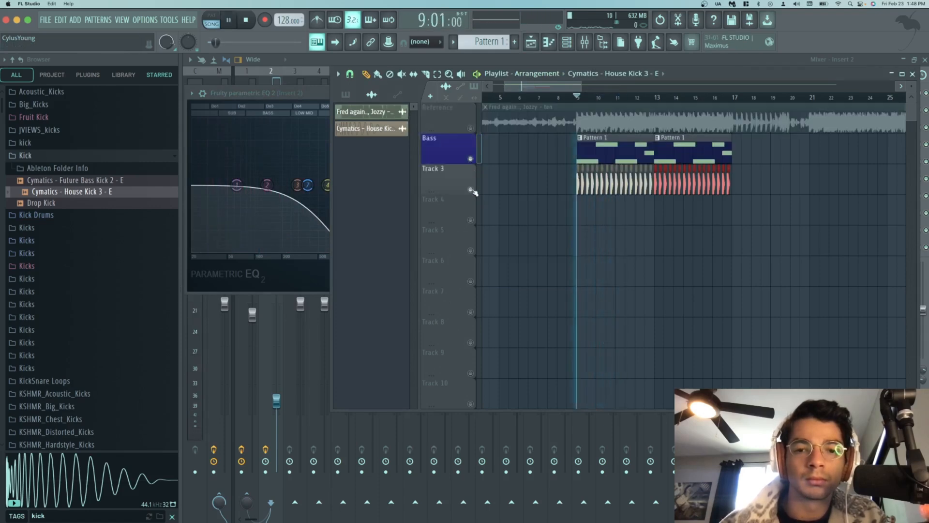
{"action": "key", "text": "space"}
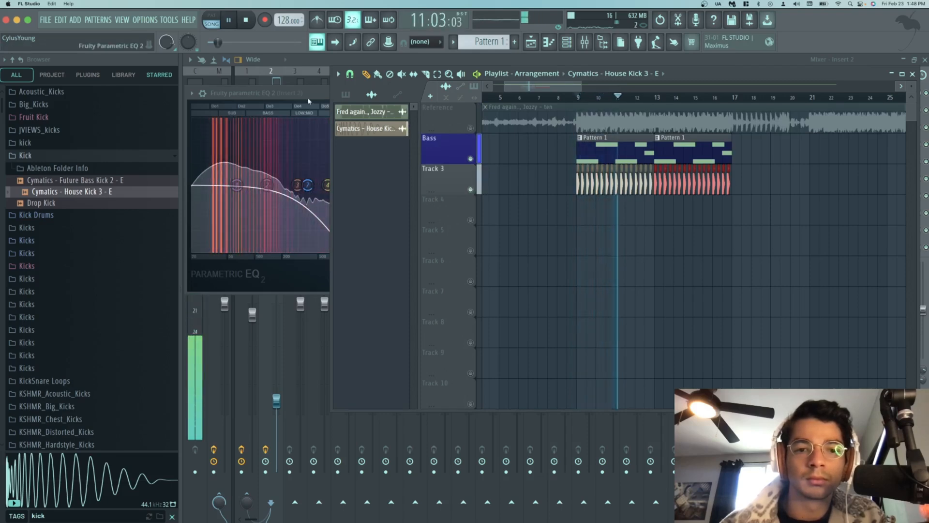
- Close Insert 2's EQ, stop playback, and select the Master track in the mixer
{"action": "left_click_drag", "start_coordinate": [331, 177], "coordinate": [571, 178]}
{"action": "left_click", "coordinate": [566, 93]}
{"action": "key", "text": "space"}
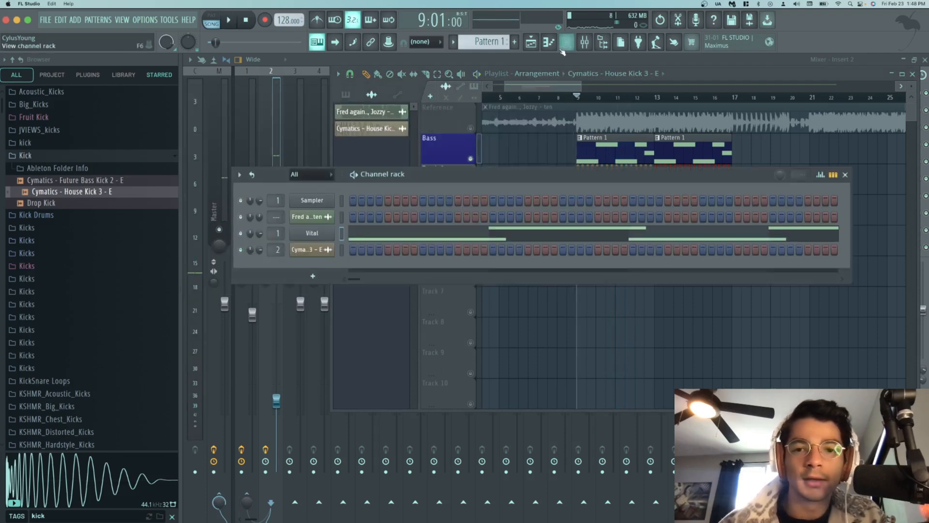
{"action": "left_click", "coordinate": [585, 47]}
{"action": "left_click", "coordinate": [215, 175]}
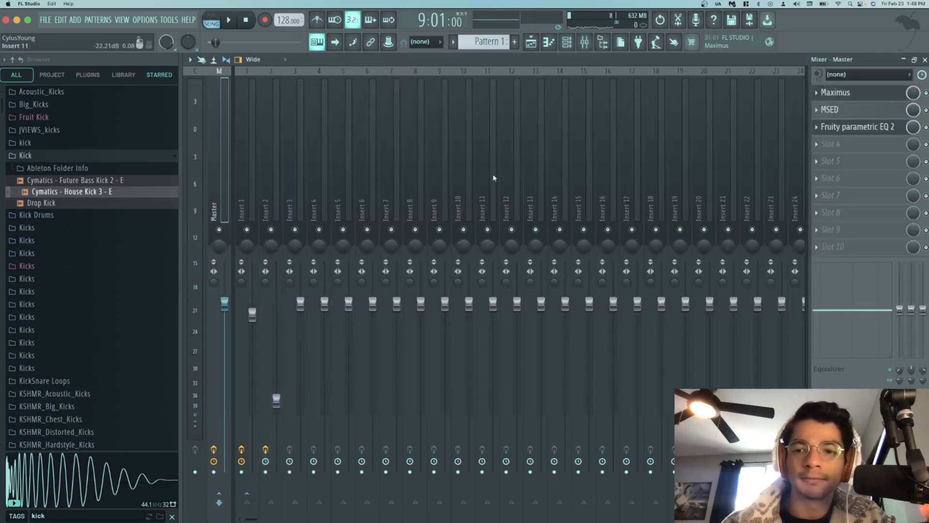
- Open Maximus on the Master track and set its low band frequency to 800 Hz
{"action": "left_click", "coordinate": [847, 95]}
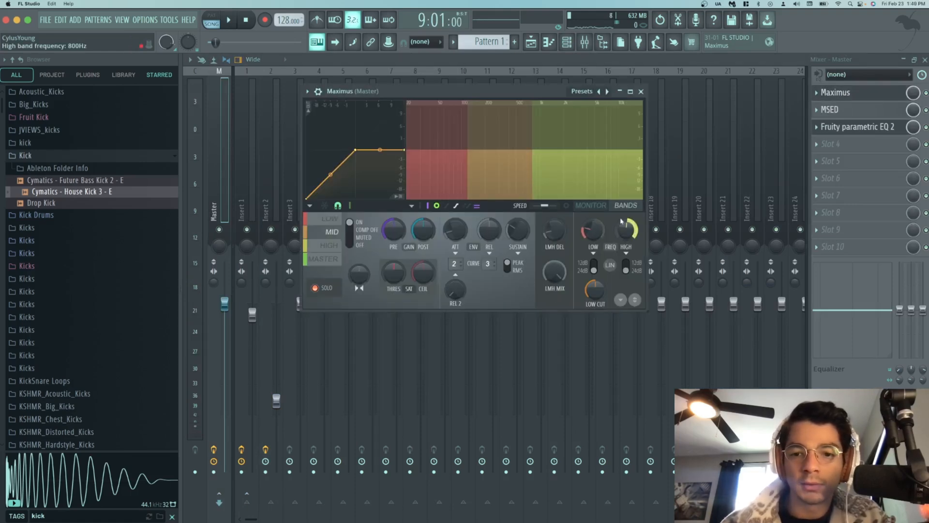
{"action": "right_click", "coordinate": [596, 236]}
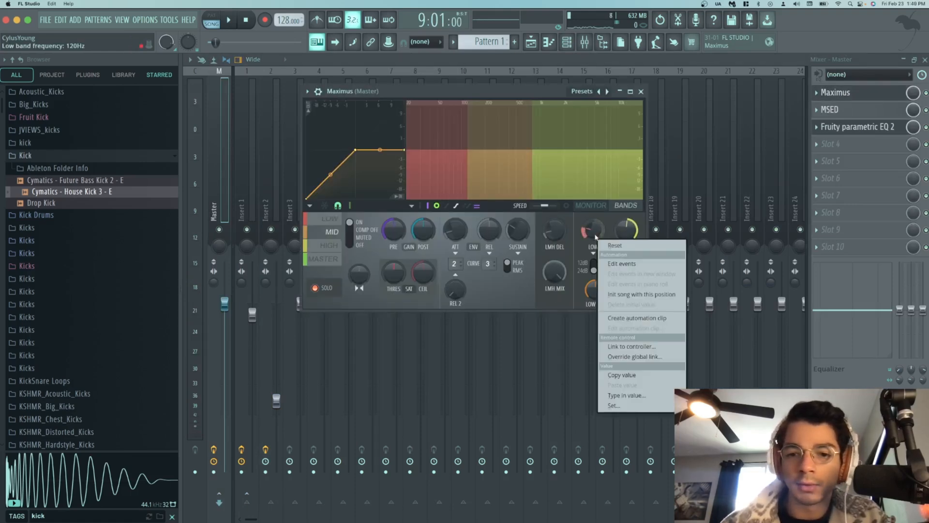
{"action": "left_click", "coordinate": [626, 394]}
{"action": "type", "text": "8"}
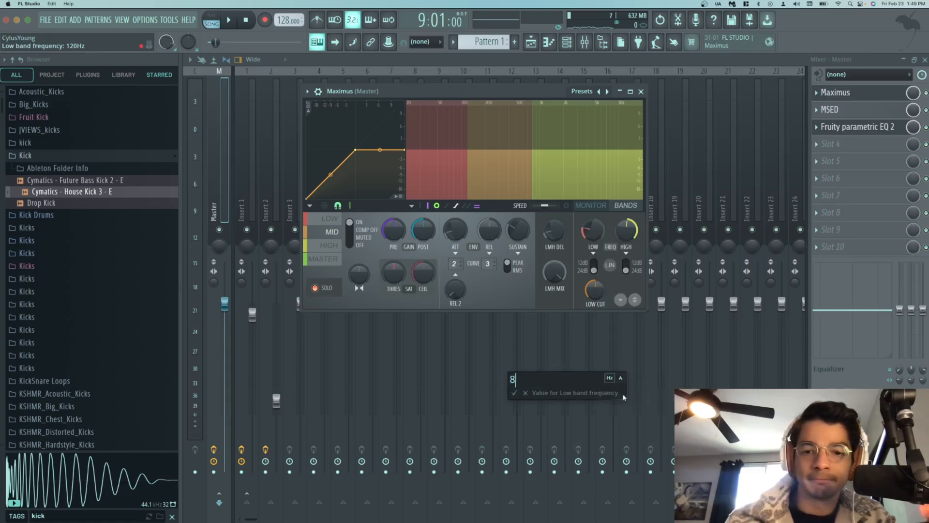
{"action": "type", "text": "00"}
{"action": "key", "text": "Return"}
- Set the high band frequency in Maximus to 5000 Hz and start playback
{"action": "right_click", "coordinate": [625, 231]}
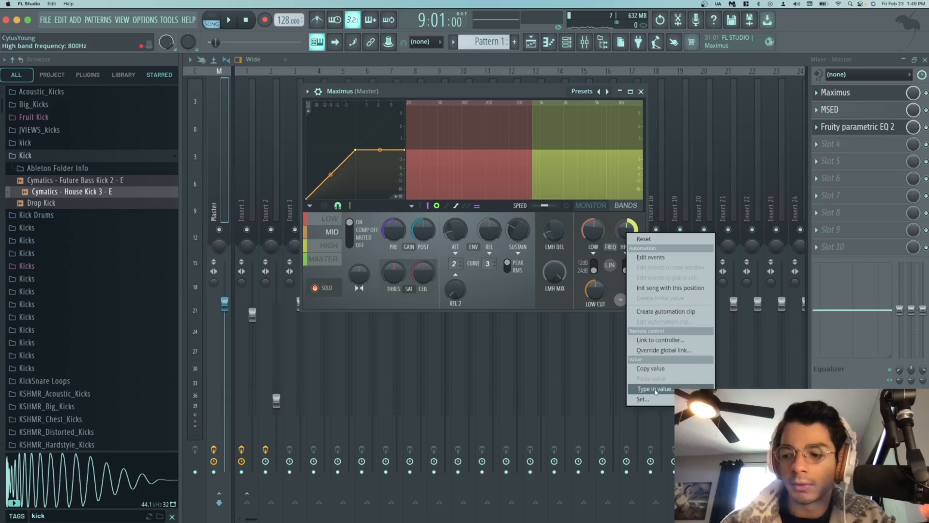
{"action": "left_click", "coordinate": [656, 390]}
{"action": "type", "text": "5000"}
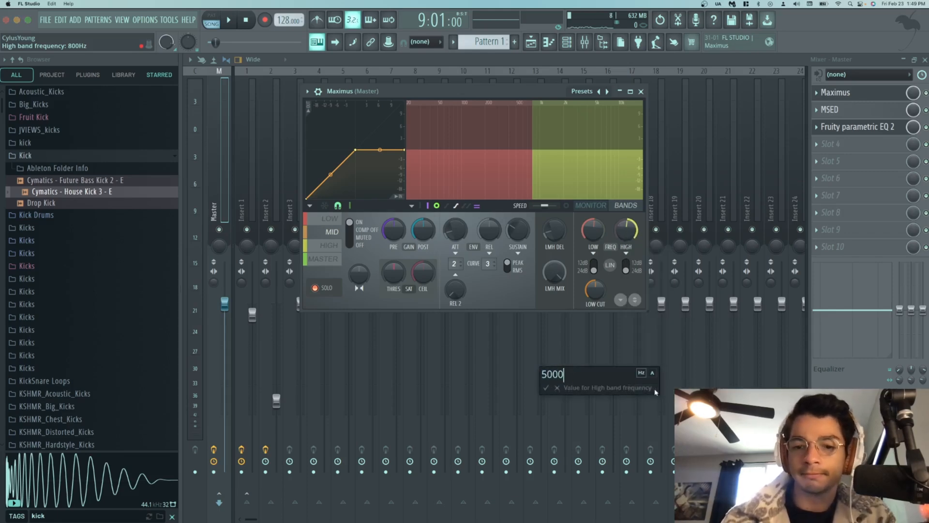
{"action": "key", "text": "Return"}
{"action": "key", "text": "space"}
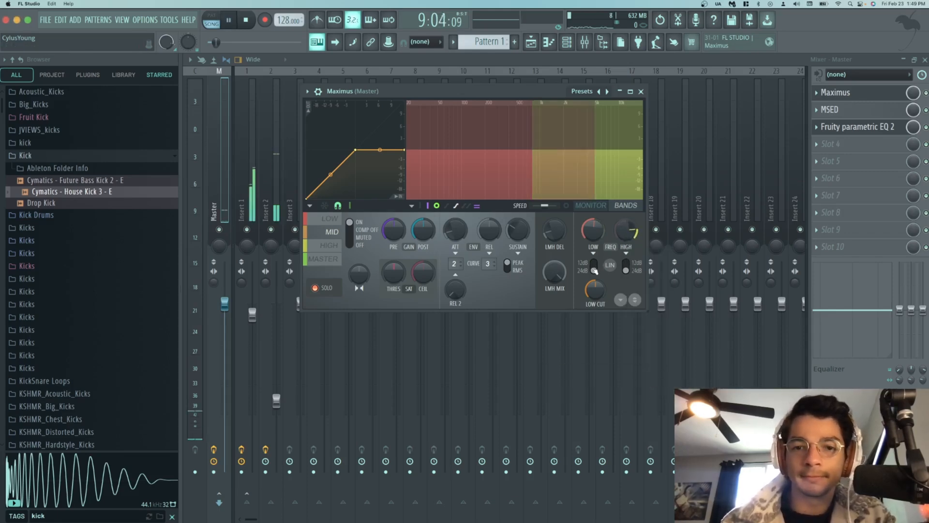
- Solo the Reference in the Playlist, play it through the Maximus mid band, and mute it again
{"action": "left_click", "coordinate": [531, 42]}
{"action": "key", "text": "space"}
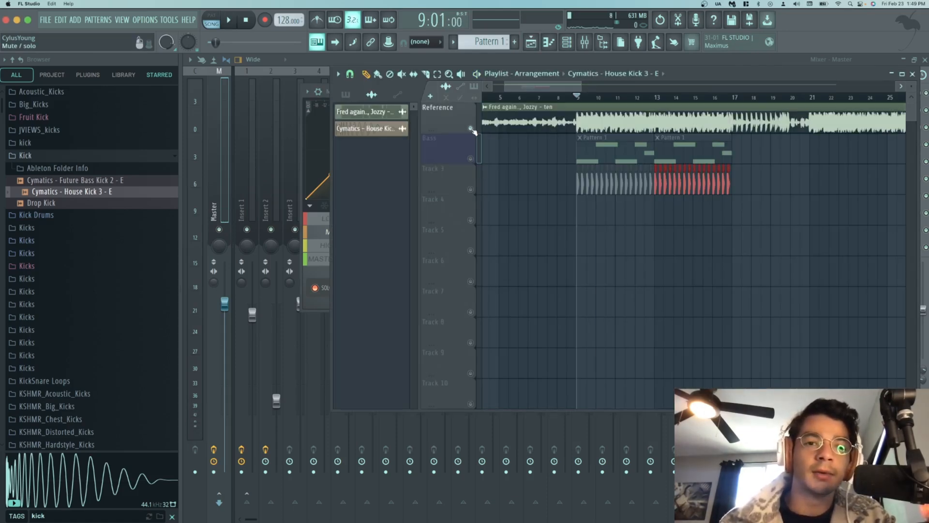
{"action": "key", "text": "space"}
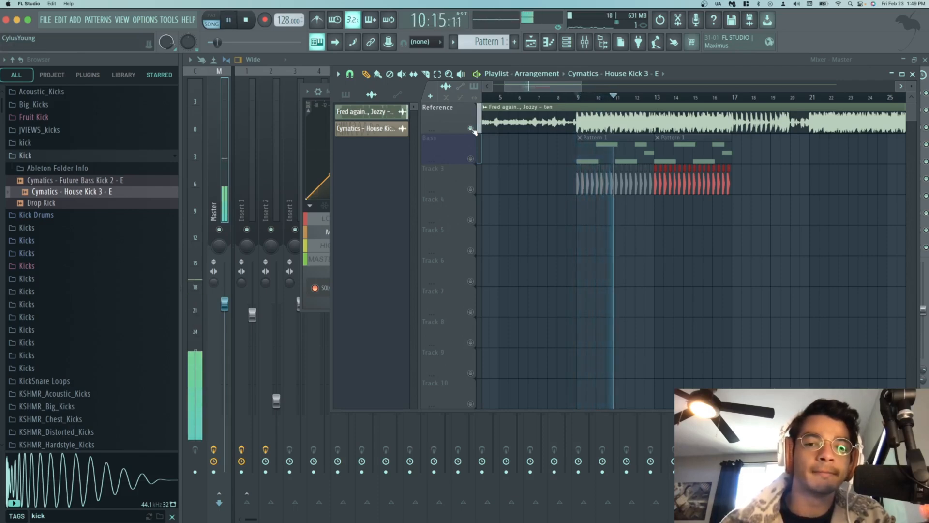
{"action": "key", "text": "space"}
{"action": "left_click", "coordinate": [472, 130]}
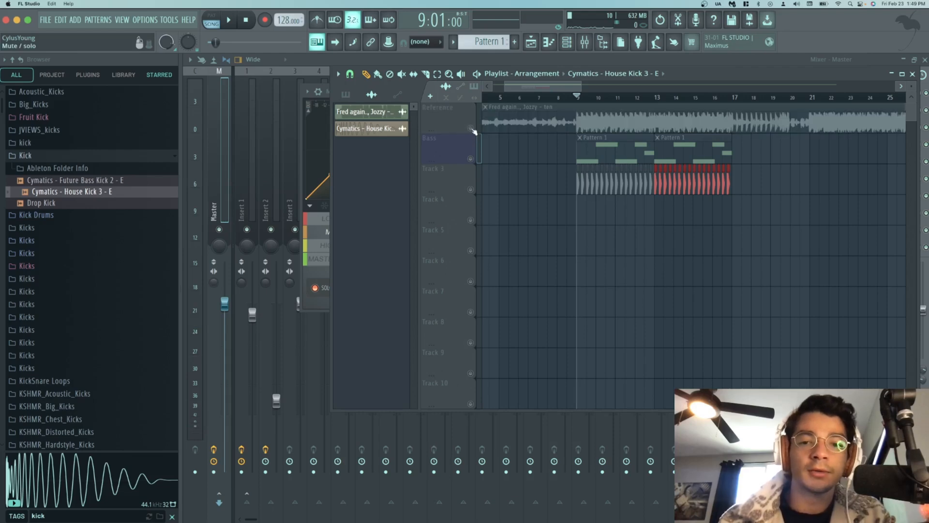
{"action": "left_click", "coordinate": [472, 130]}
{"action": "left_click", "coordinate": [472, 130]}
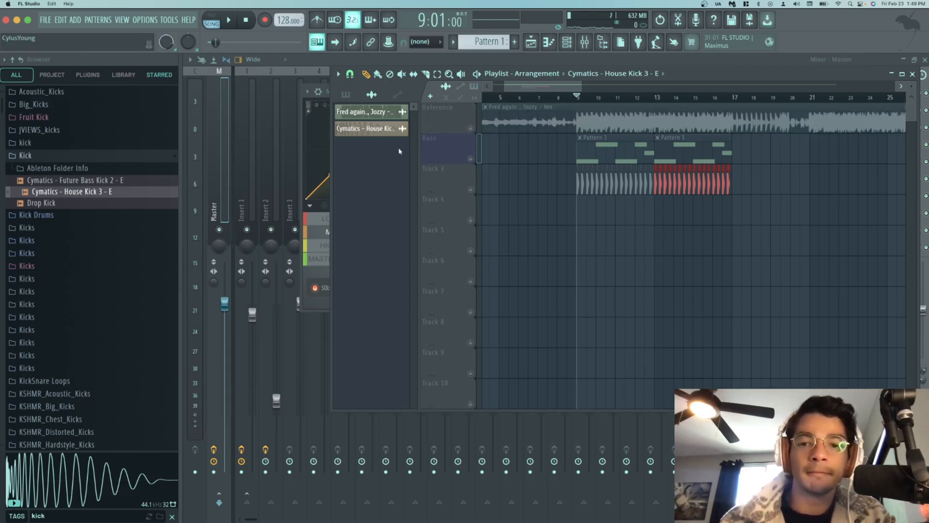
- Return to the mixer and add Fruity Parametric EQ 2 to slot 2 of Insert 1
{"action": "left_click", "coordinate": [324, 85]}
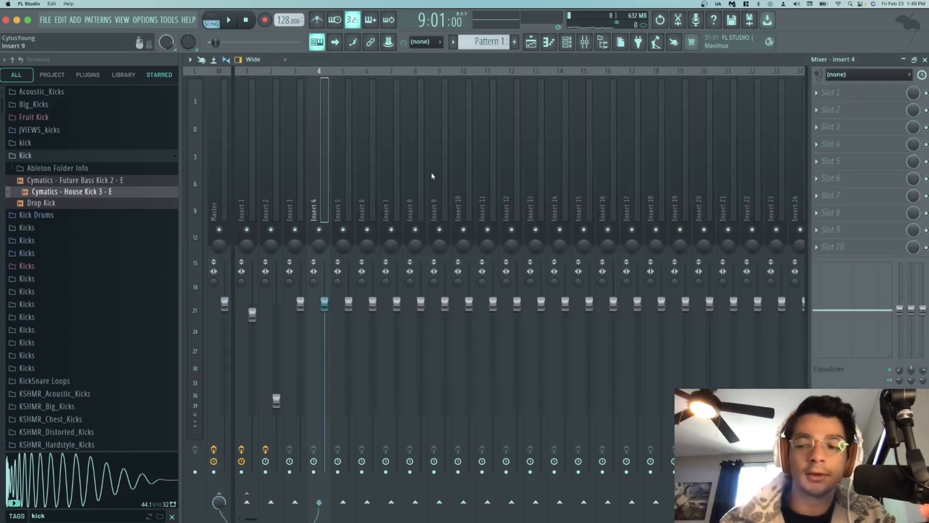
{"action": "left_click", "coordinate": [253, 162]}
{"action": "left_click", "coordinate": [831, 109]}
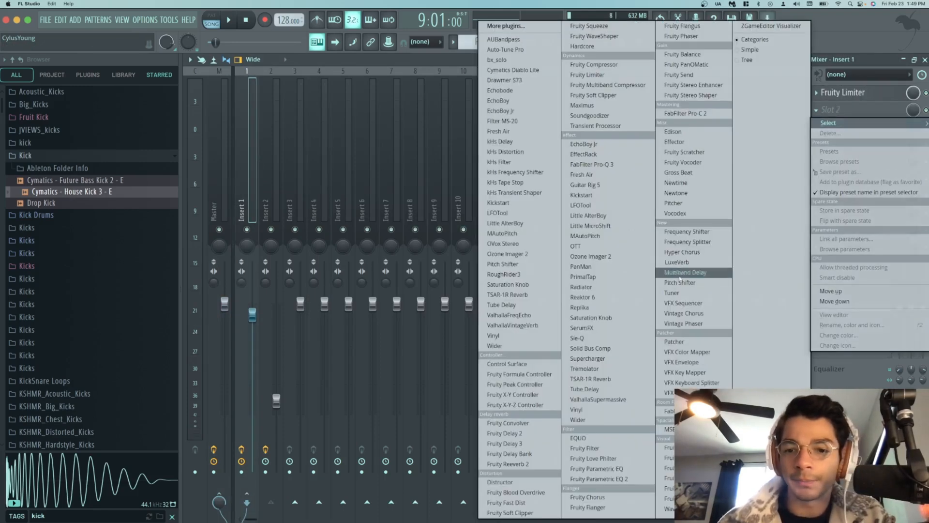
{"action": "left_click", "coordinate": [599, 479]}
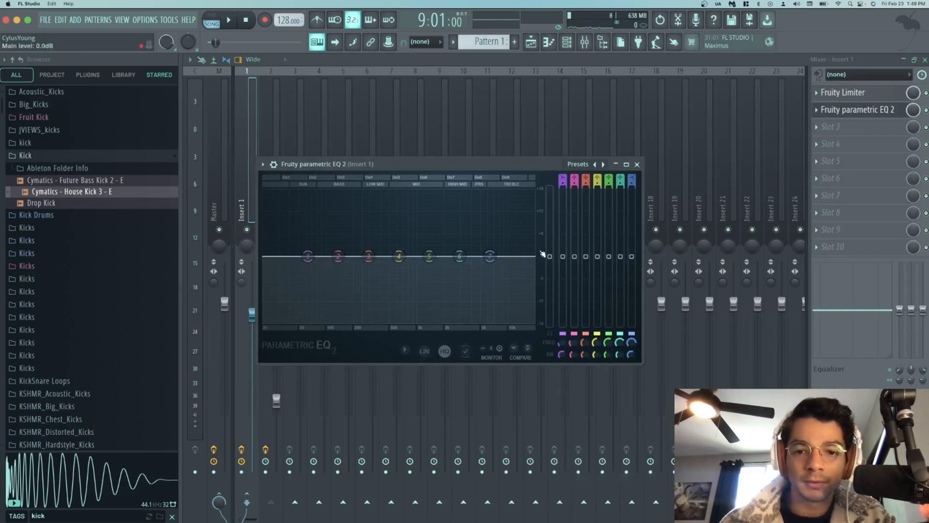
- Make band 7 of Insert 1's EQ a Steep 8 low-pass at about 792 Hz and close the EQ
{"action": "left_click_drag", "start_coordinate": [489, 256], "coordinate": [461, 326]}
{"action": "left_click_drag", "start_coordinate": [632, 185], "coordinate": [631, 165]}
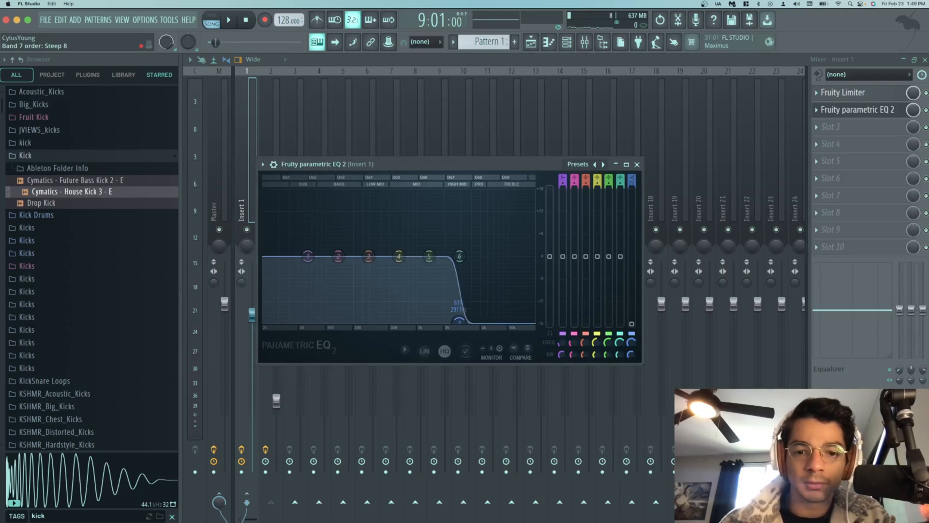
{"action": "left_click_drag", "start_coordinate": [459, 321], "coordinate": [400, 321]}
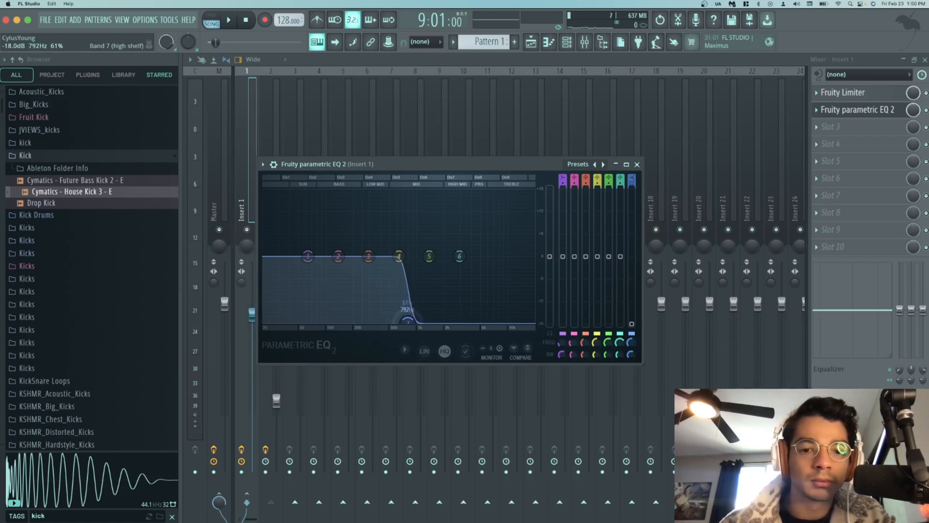
{"action": "left_click_drag", "start_coordinate": [408, 320], "coordinate": [409, 320]}
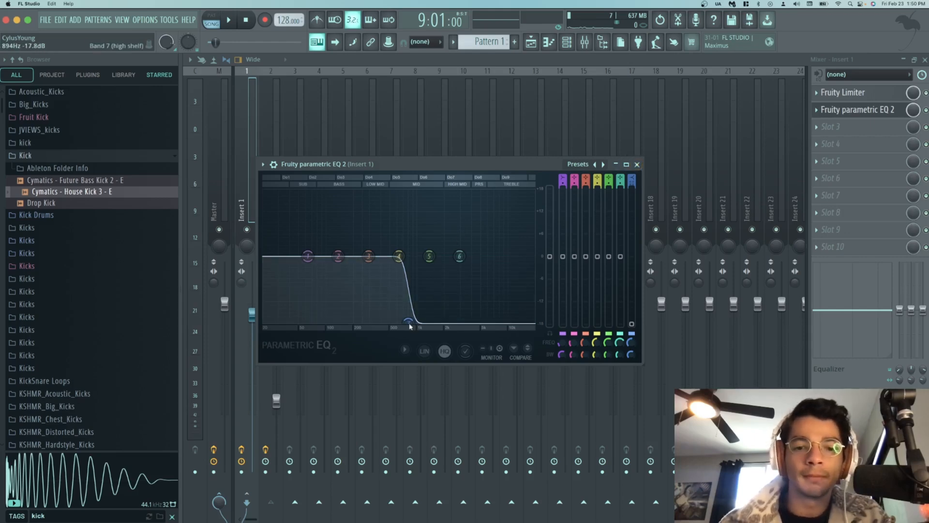
{"action": "left_click", "coordinate": [826, 110]}
{"action": "left_click", "coordinate": [826, 110]}
{"action": "left_click", "coordinate": [637, 164]}
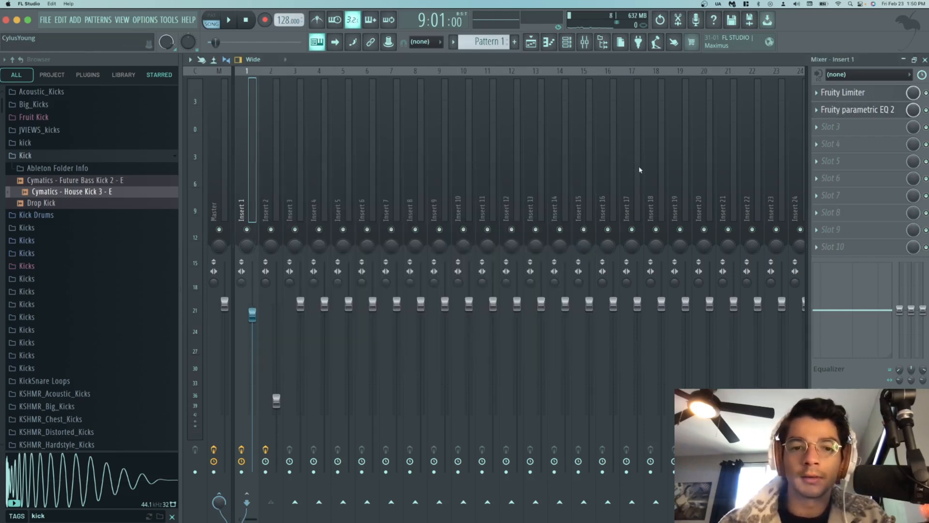
{"action": "left_click", "coordinate": [837, 111]}
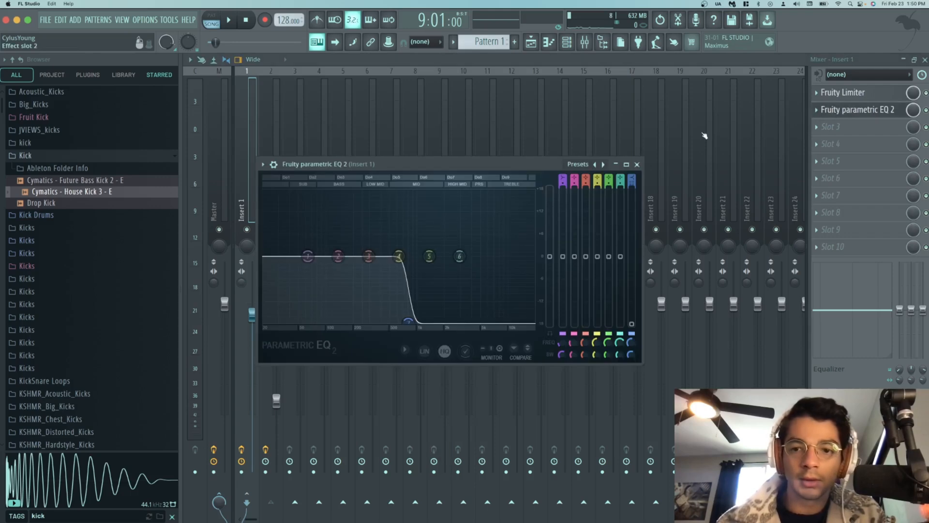
{"action": "left_click", "coordinate": [637, 165]}
- Copy Insert 1's low-pass EQ onto Insert 2 as an additional effect and close its window
{"action": "right_click", "coordinate": [837, 112]}
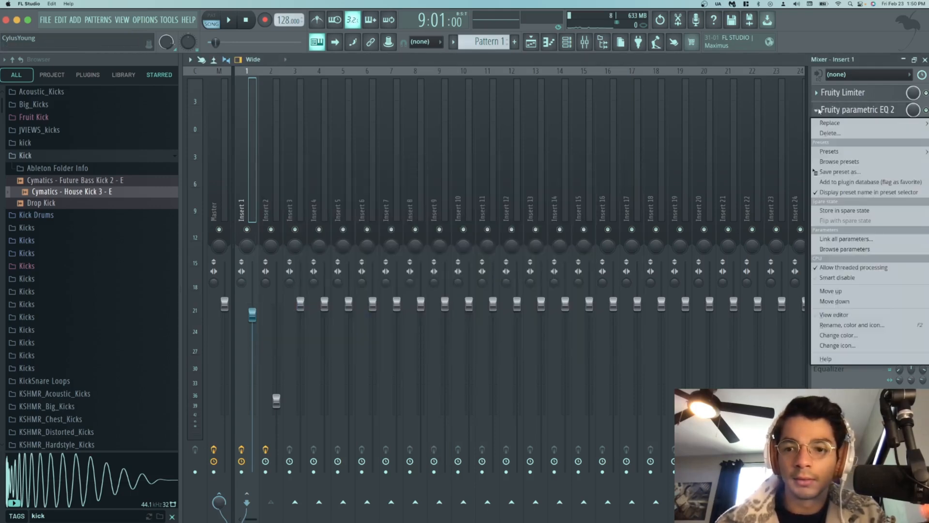
{"action": "left_click_drag", "start_coordinate": [839, 174], "coordinate": [269, 190]}
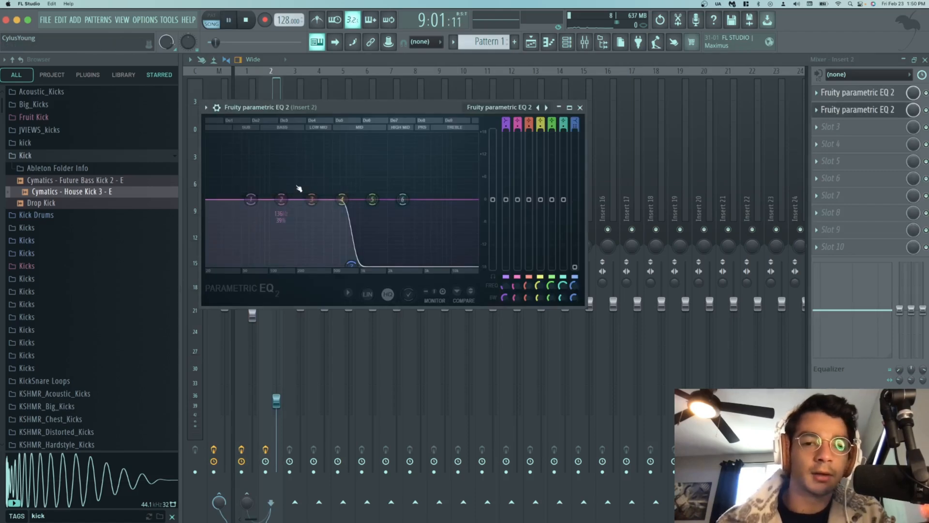
{"action": "left_click", "coordinate": [580, 107]}
- Unmute the Bass and Track 3 in the Playlist, play them with the new low-pass, and return to the mixer
{"action": "left_click", "coordinate": [531, 42]}
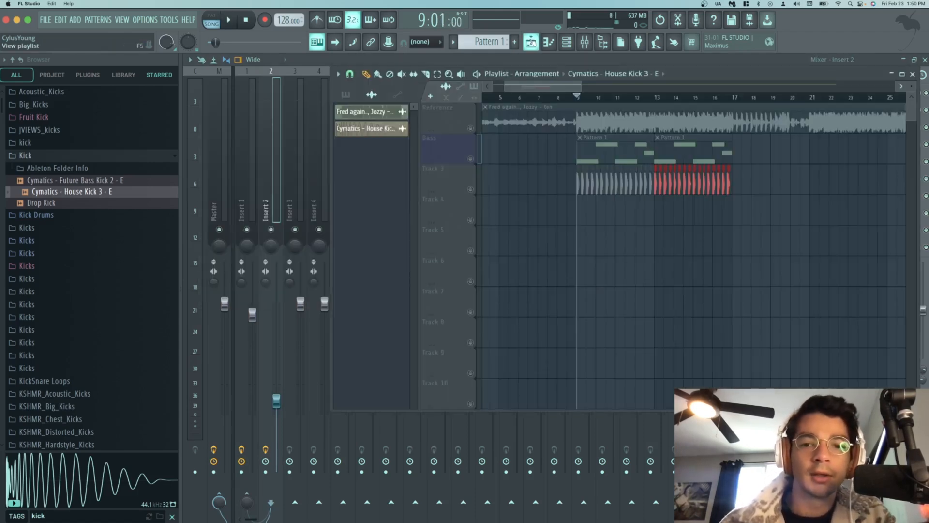
{"action": "left_click", "coordinate": [473, 155]}
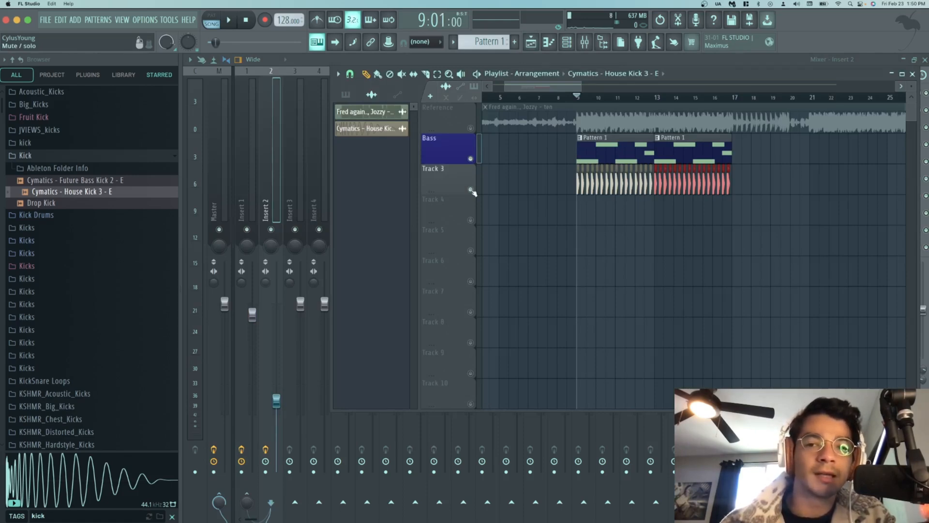
{"action": "key", "text": "space"}
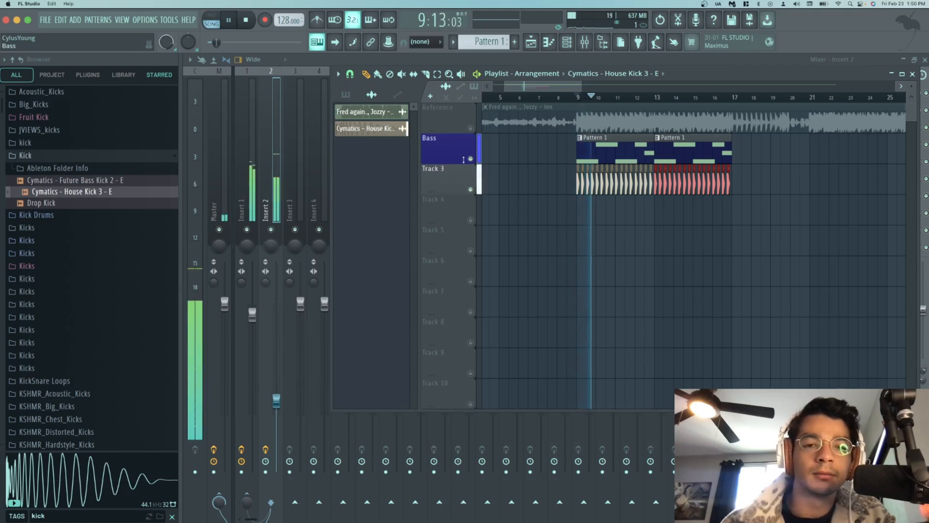
{"action": "key", "text": "F5"}
{"action": "key", "text": "space"}
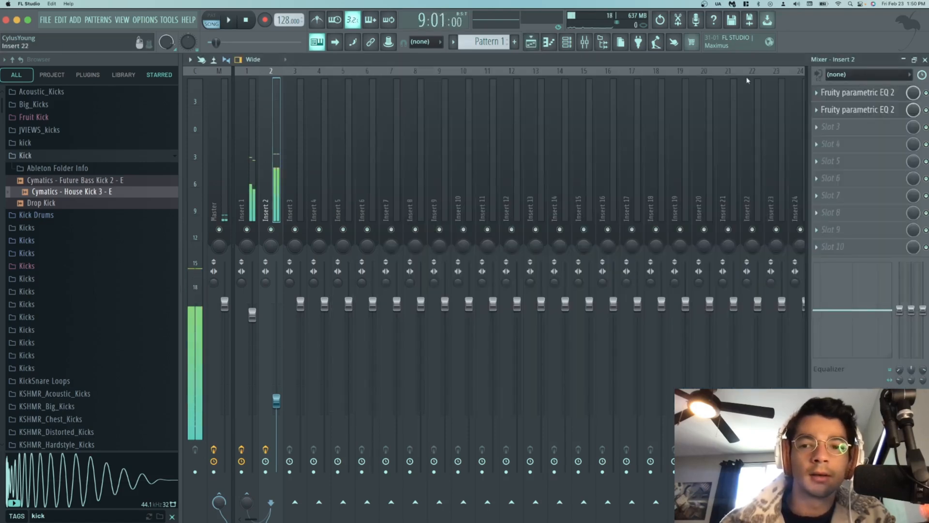
- Bypass Maximus on the Master track and play the filtered Bass and kick
{"action": "left_click", "coordinate": [222, 169]}
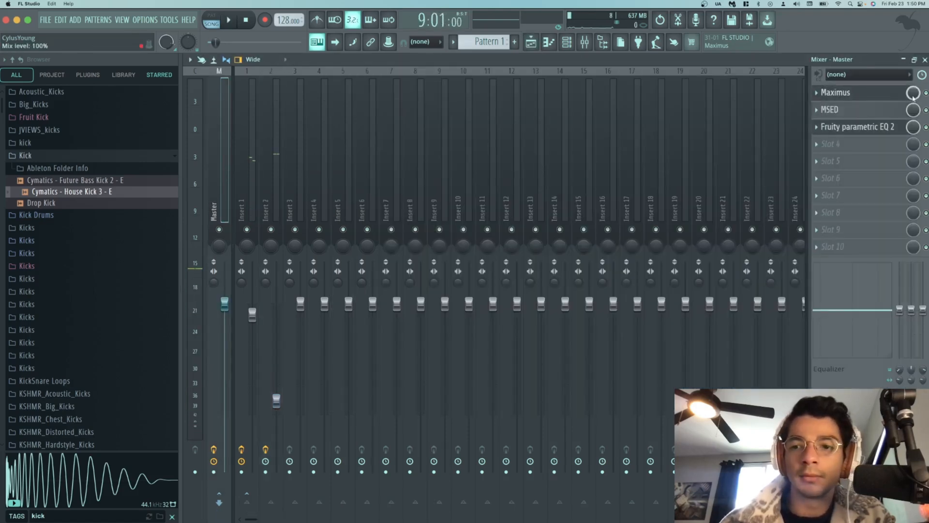
{"action": "key", "text": "space"}
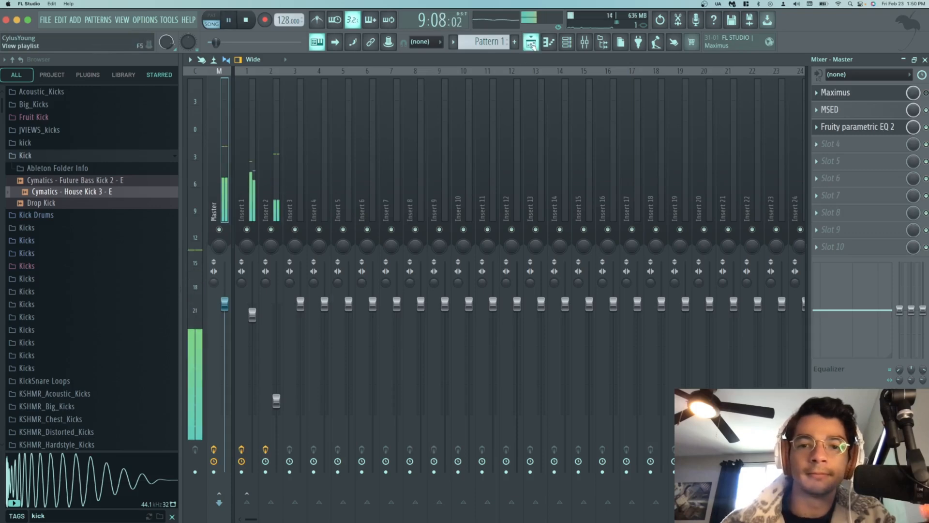
{"action": "key", "text": "F5"}
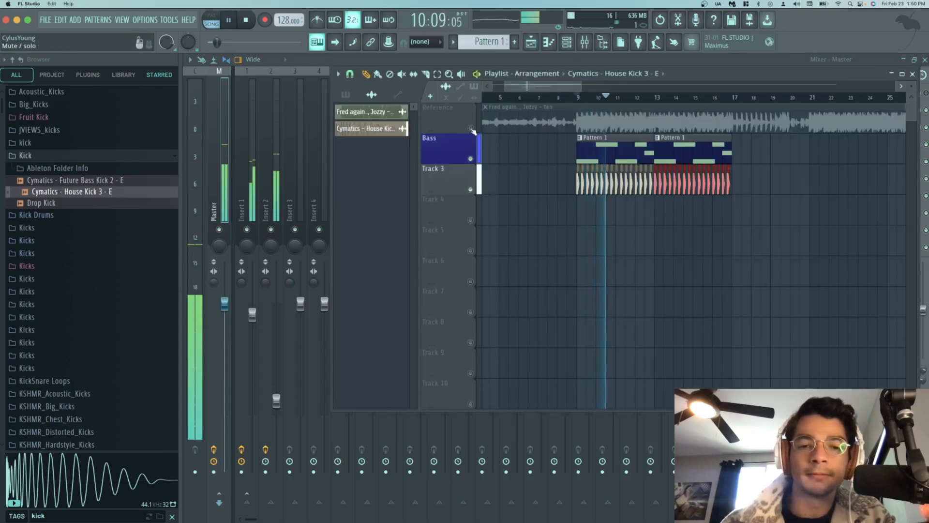
{"action": "key", "text": "space"}
- Solo the Reference and play it, switch back to the Bass with Track 3, and play them for comparison
{"action": "right_click", "coordinate": [471, 129]}
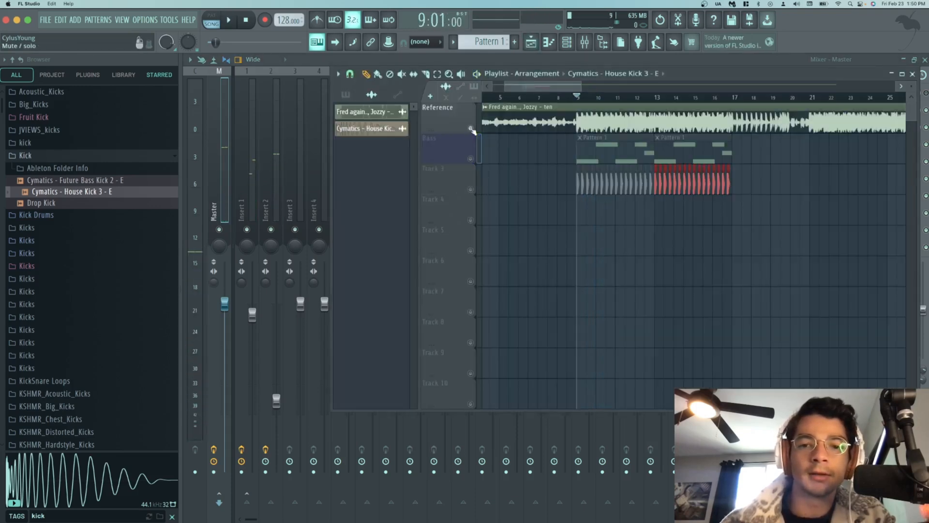
{"action": "key", "text": "space"}
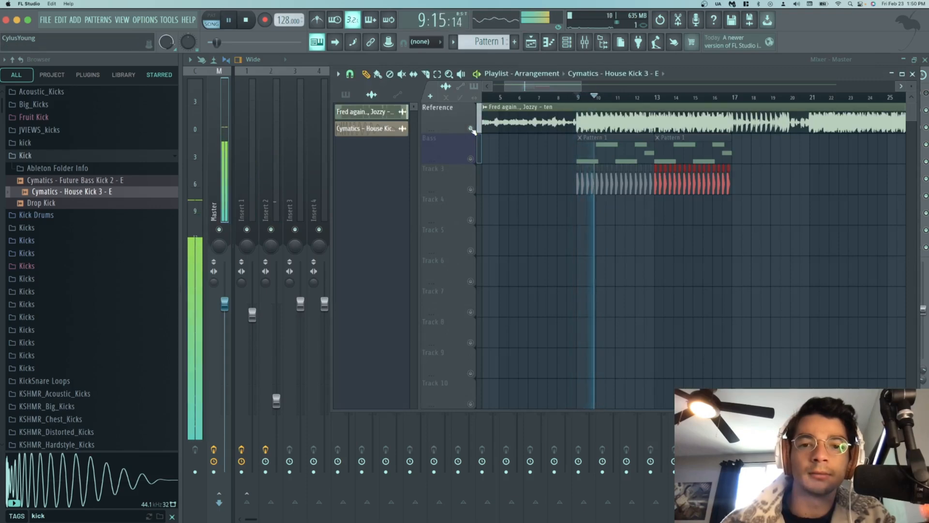
{"action": "key", "text": "space"}
{"action": "right_click", "coordinate": [470, 159]}
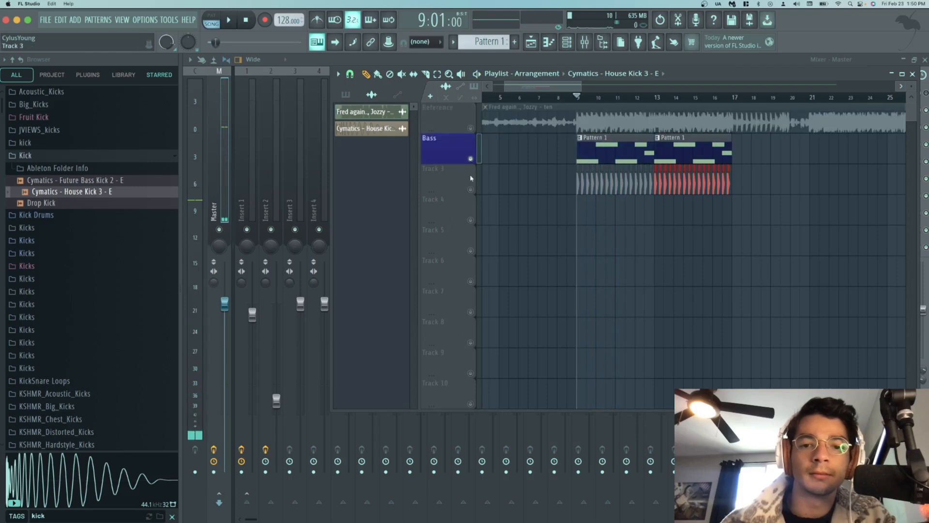
{"action": "left_click", "coordinate": [472, 190]}
{"action": "key", "text": "space"}
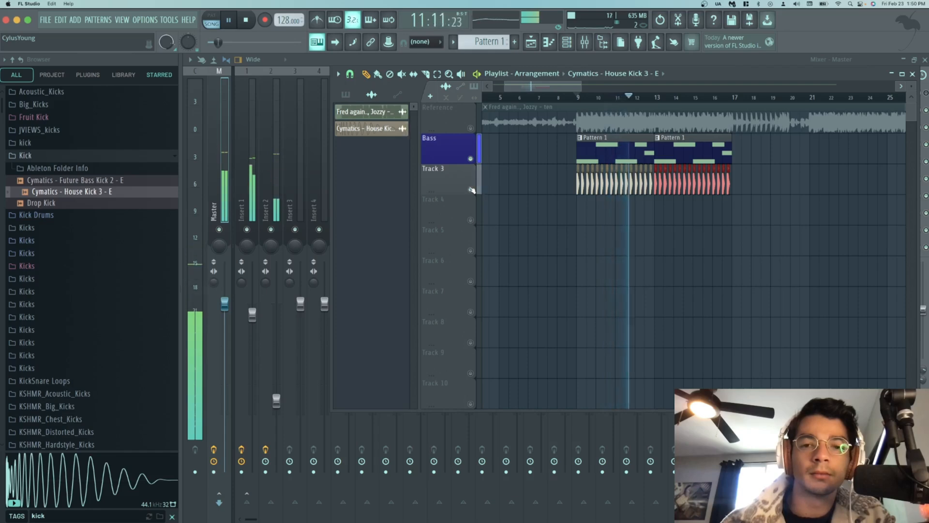
{"action": "key", "text": "space"}
- Open Maximus on the Master track and set its low band frequency to 5000 Hz
{"action": "left_click", "coordinate": [586, 43]}
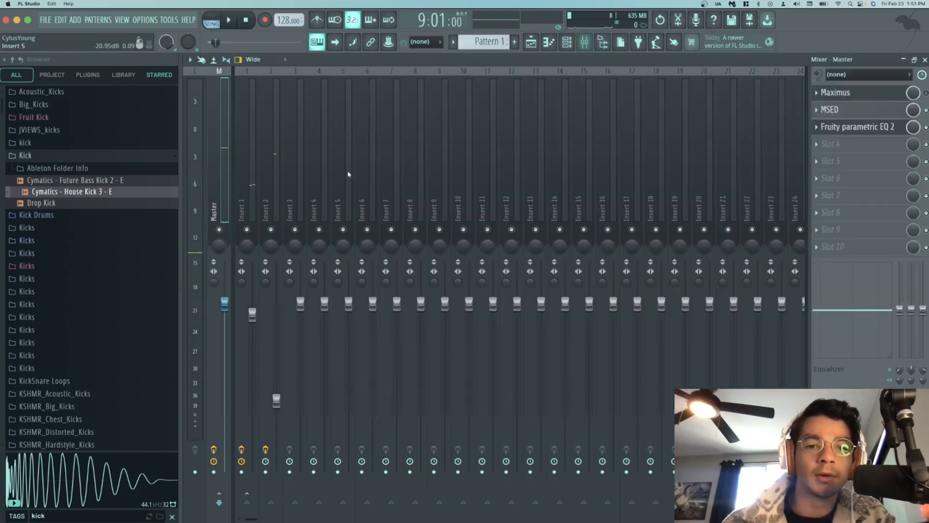
{"action": "left_click", "coordinate": [250, 191]}
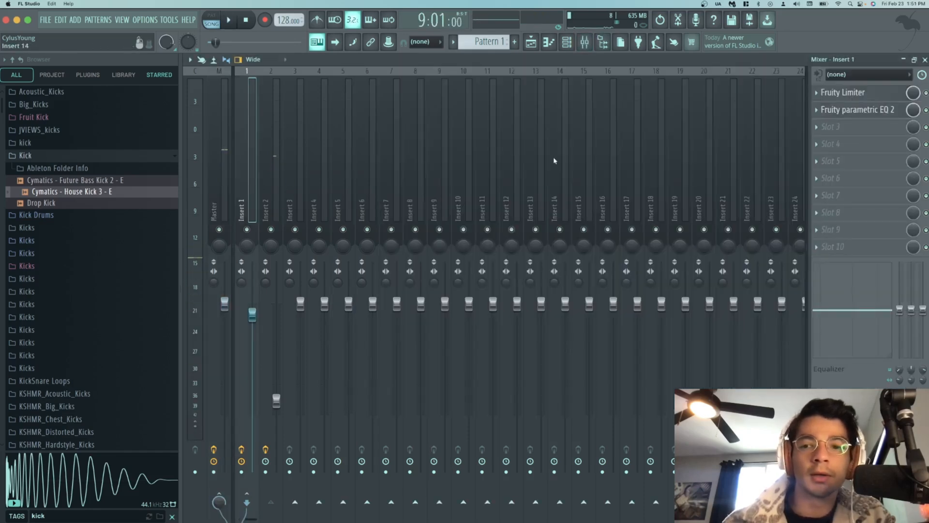
{"action": "left_click", "coordinate": [210, 188]}
{"action": "left_click", "coordinate": [862, 93]}
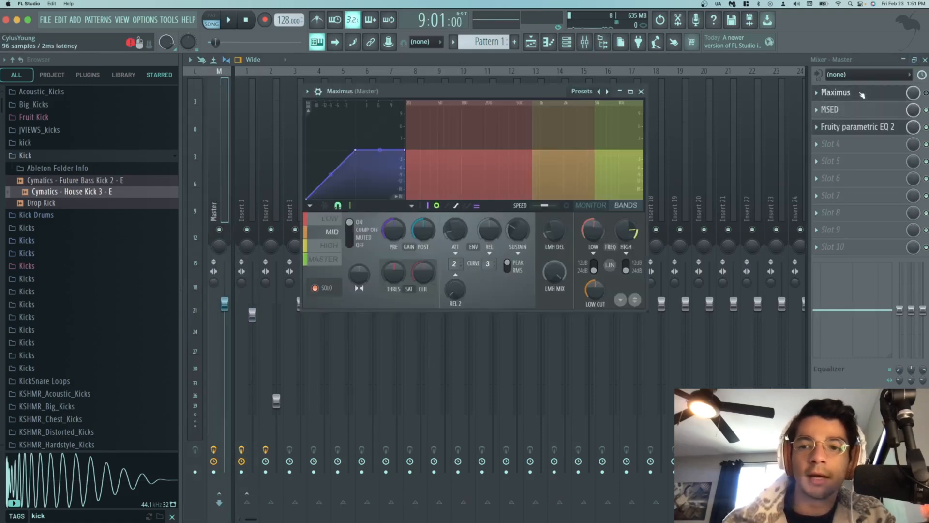
{"action": "right_click", "coordinate": [594, 241]}
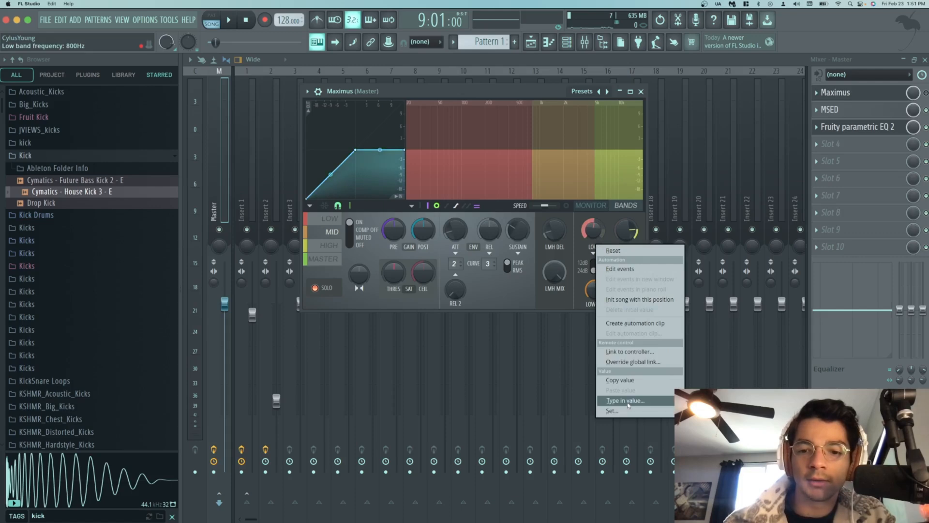
{"action": "left_click", "coordinate": [625, 401]}
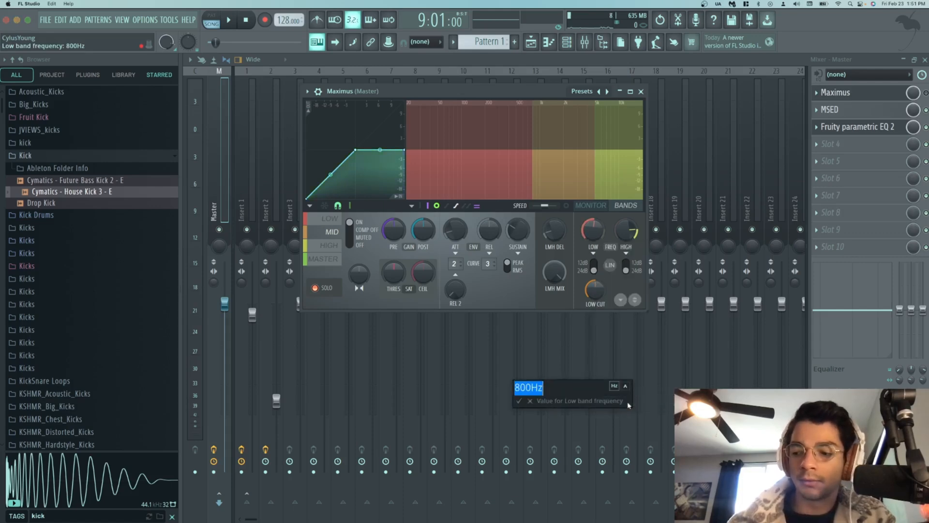
{"action": "type", "text": "500"}
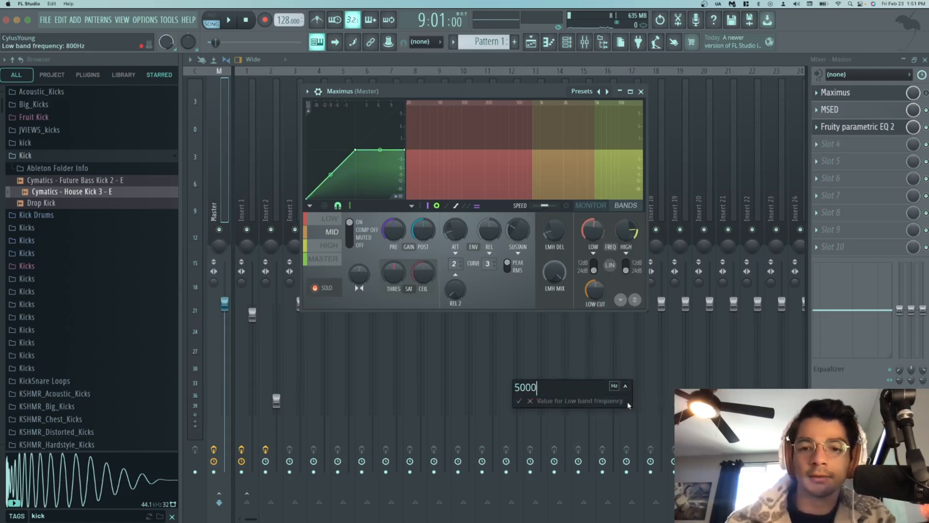
{"action": "type", "text": "0"}
{"action": "key", "text": "Return"}
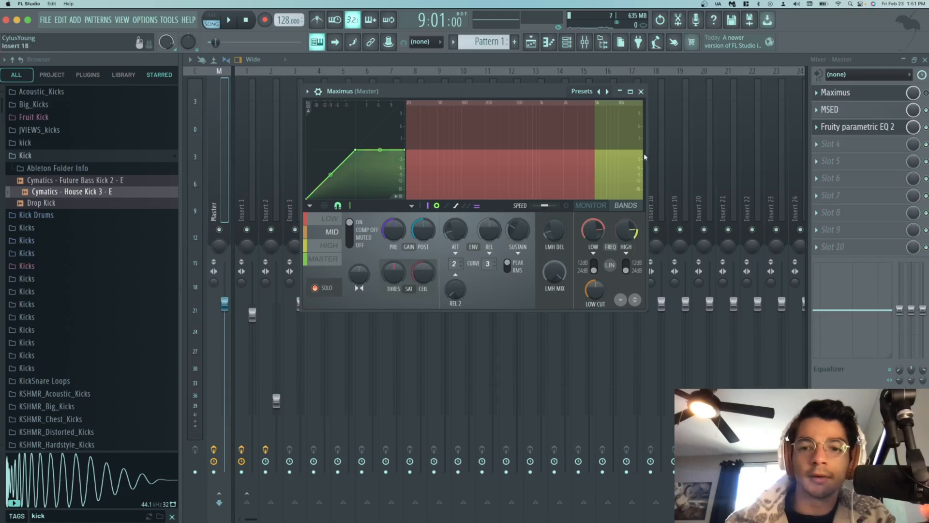
- Widen the Maximus window, isolate the High band instead of the Mid band, and close the plugin
{"action": "left_click_drag", "start_coordinate": [647, 152], "coordinate": [690, 163]}
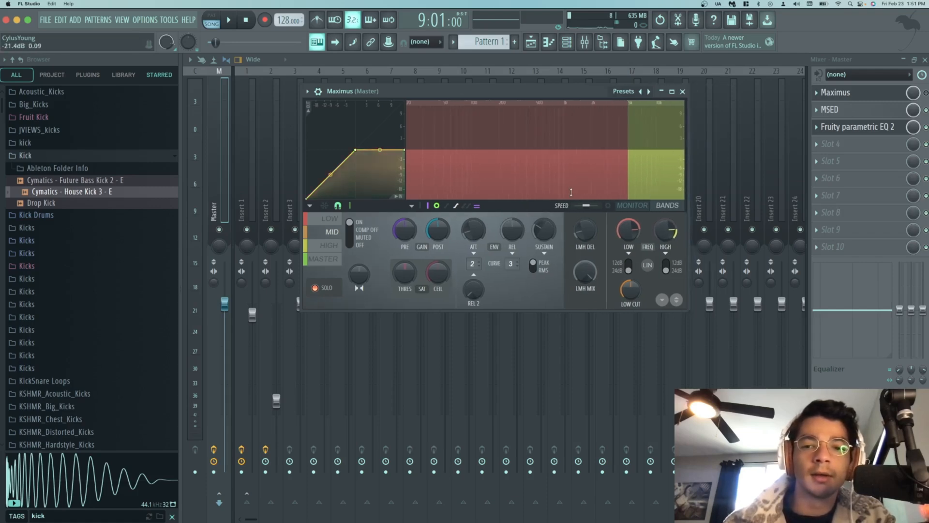
{"action": "left_click", "coordinate": [333, 247]}
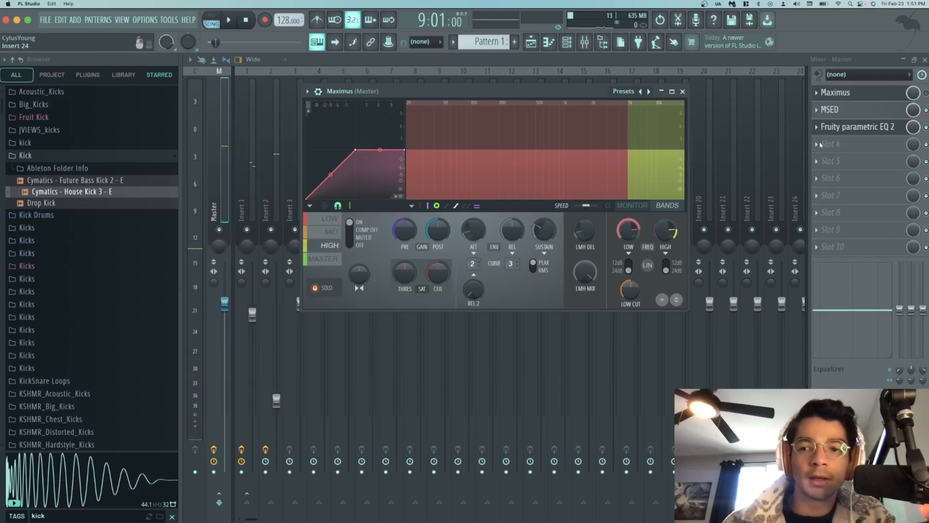
{"action": "left_click", "coordinate": [683, 91]}
- Play the Bass and kick through the isolated High band, and solo the Reference in the Playlist to play it for comparison
{"action": "key", "text": "space"}
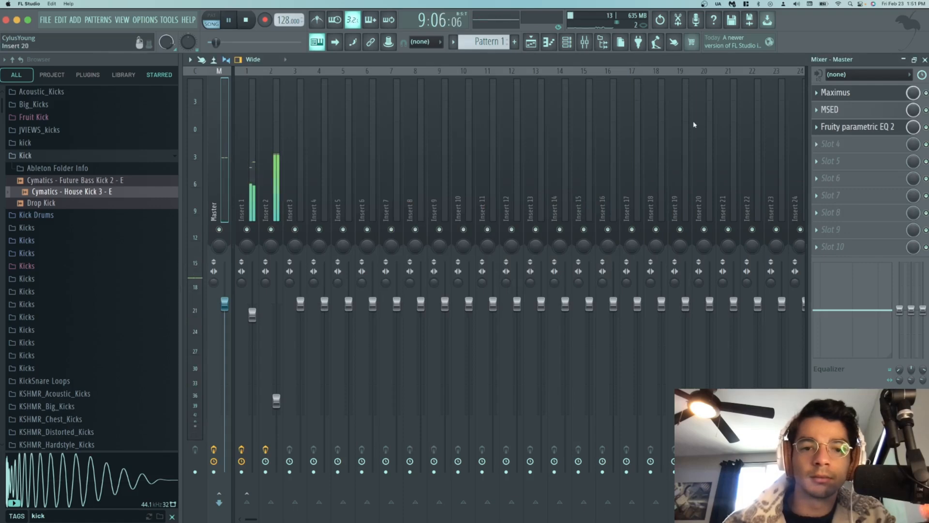
{"action": "key", "text": "F5"}
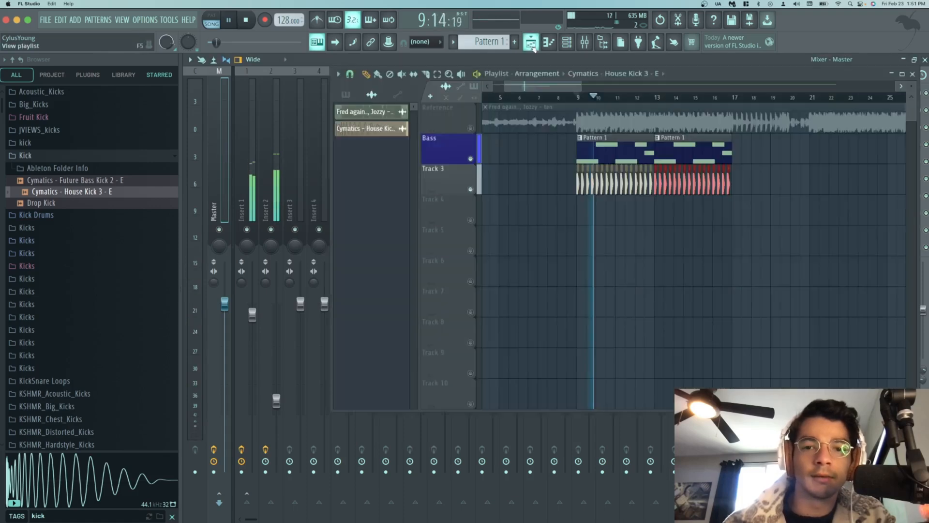
{"action": "key", "text": "space"}
{"action": "right_click", "coordinate": [475, 131]}
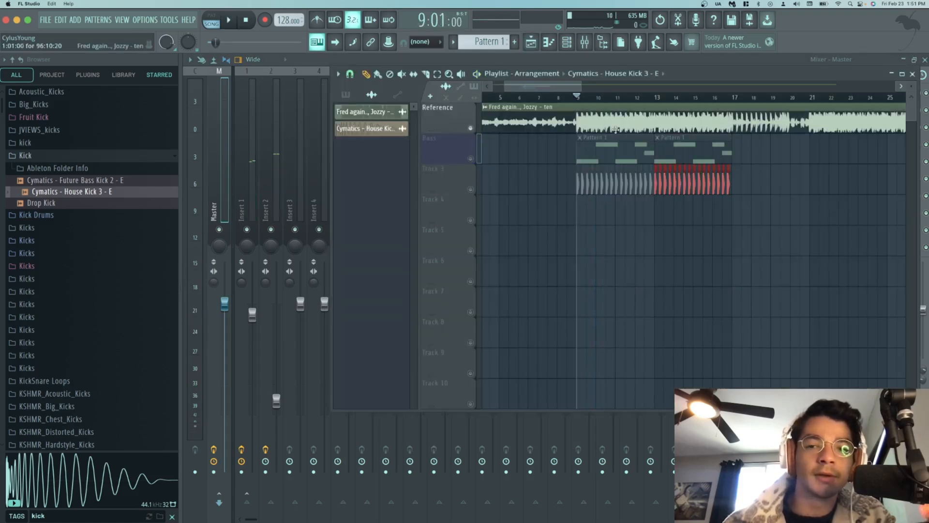
{"action": "key", "text": "space"}
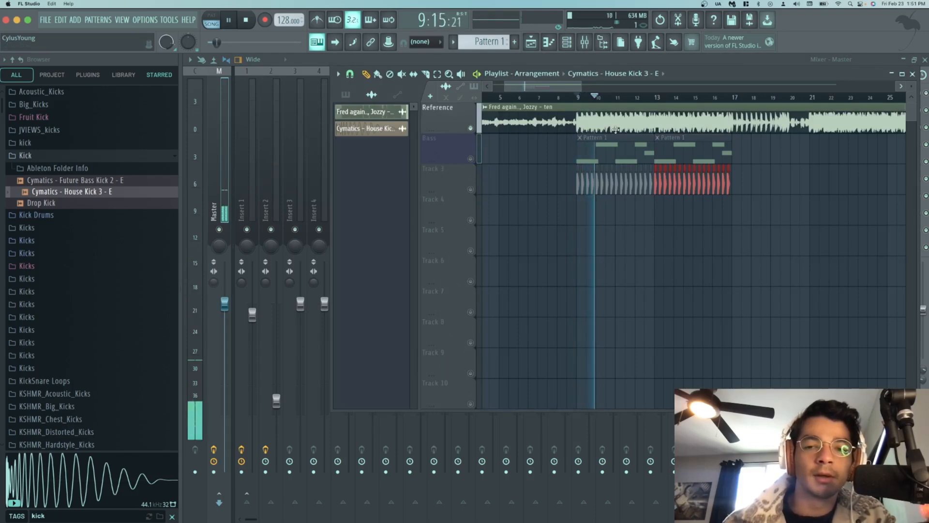
{"action": "key", "text": "space"}
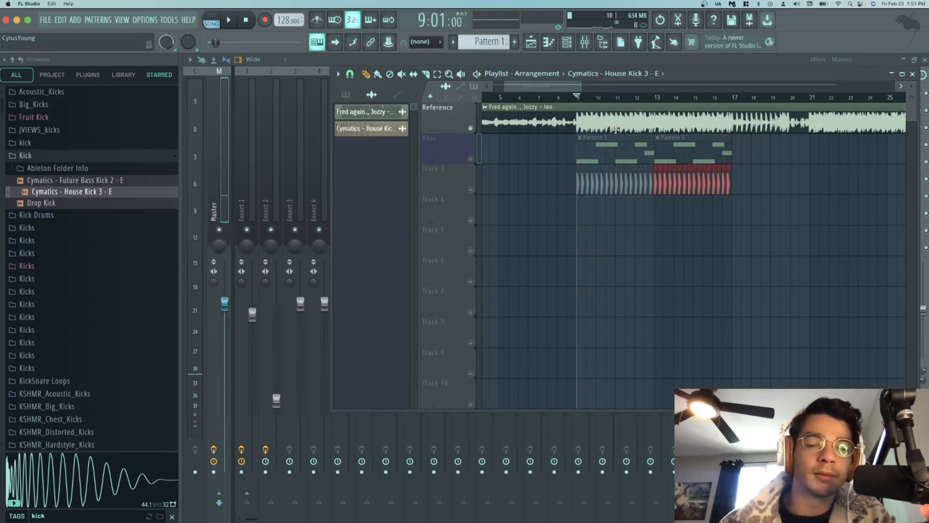
{"action": "scroll", "coordinate": [554, 149], "scroll_direction": "down", "scroll_amount": 3}
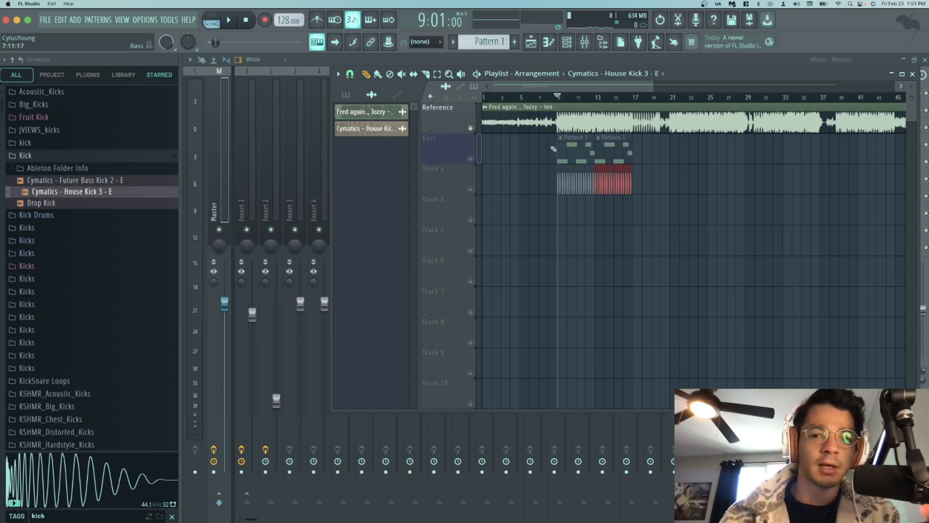
{"action": "scroll", "coordinate": [564, 170], "scroll_direction": "up", "scroll_amount": 2}
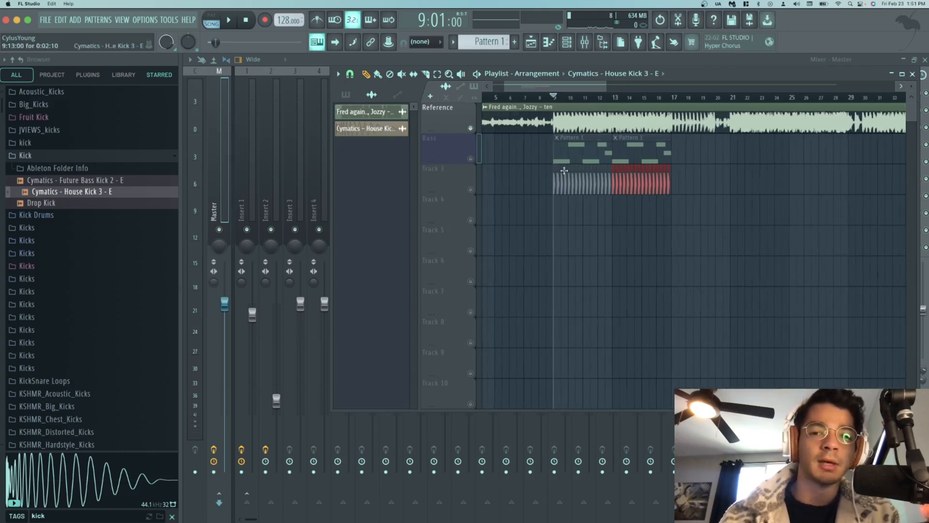
{"action": "scroll", "coordinate": [564, 170], "scroll_direction": "up", "scroll_amount": 1}
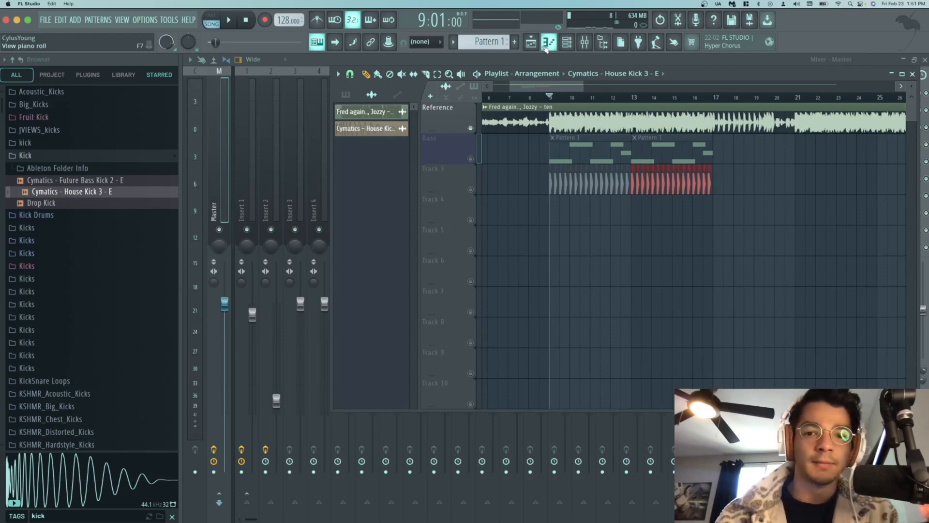
{"action": "key", "text": "ctrl+Left"}
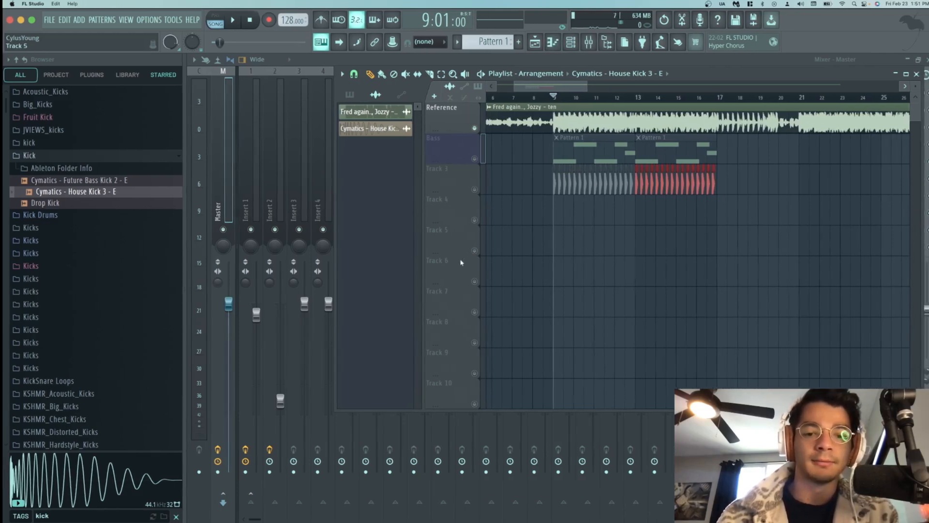